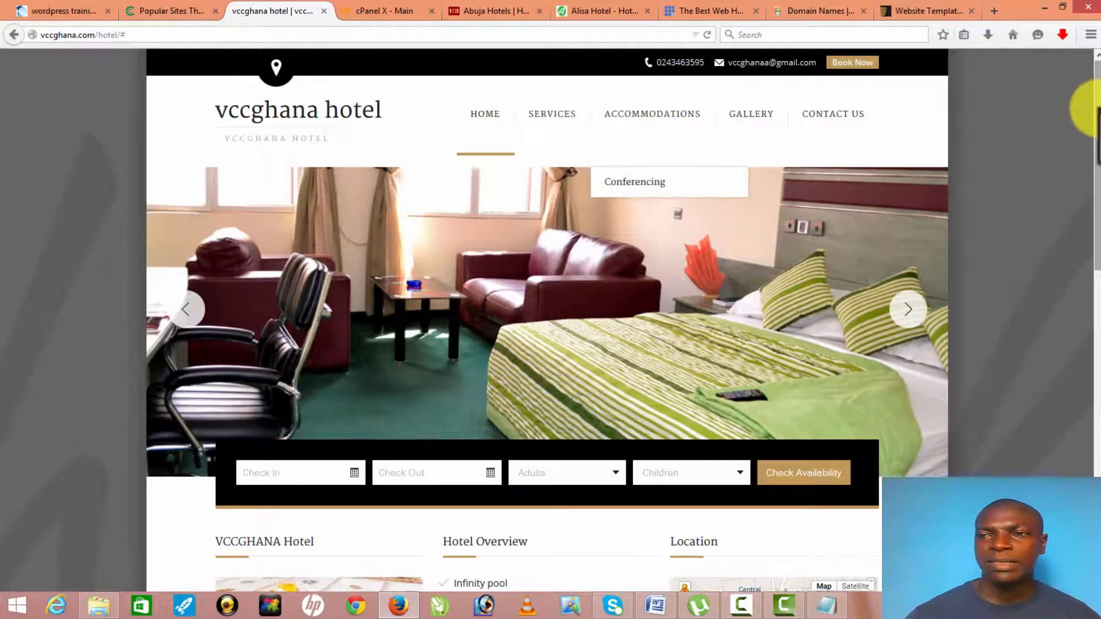
- Compare the Bluehost and GoDaddy hosting homepages, then switch to the vccghana.com cPanel dashboard
left_click_drag(1094, 110, 1094, 163)
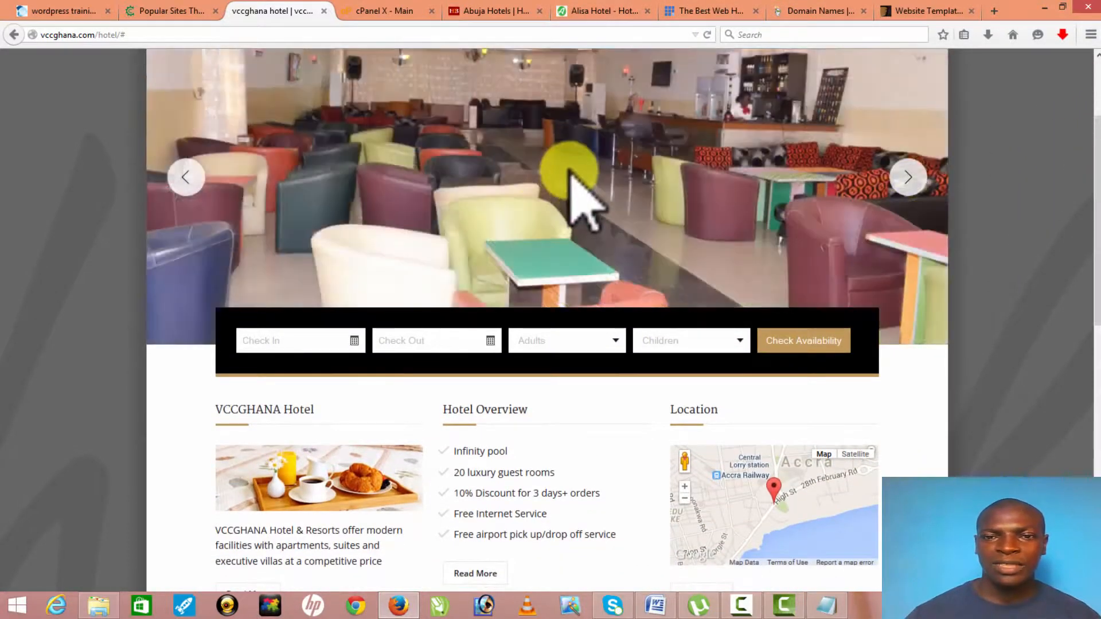
left_click_drag(1097, 246, 1097, 283)
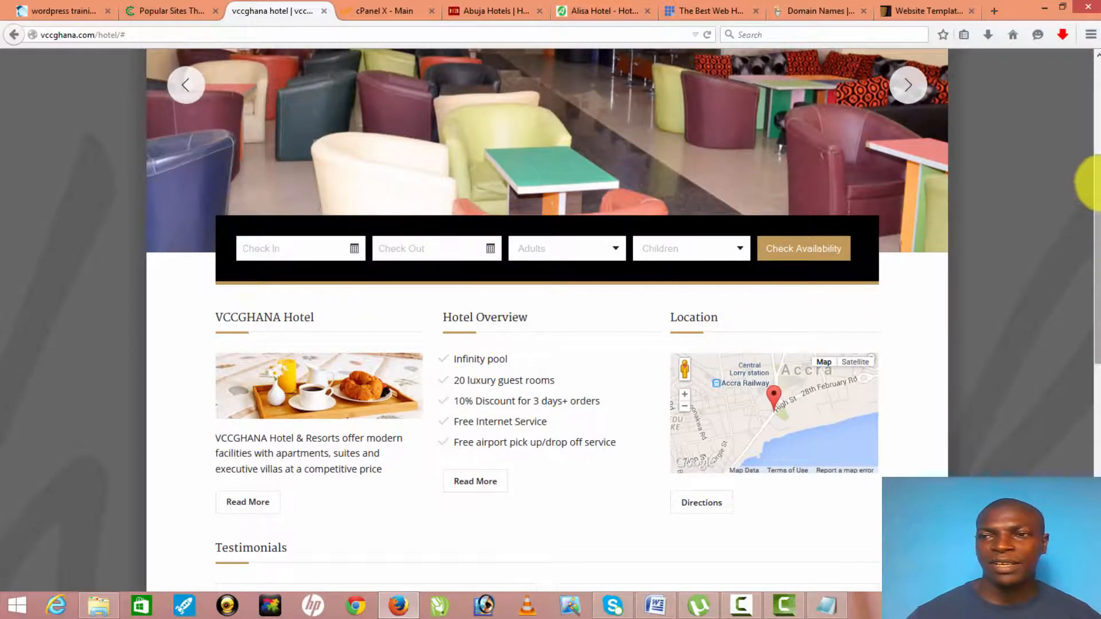
left_click_drag(1092, 183, 1089, 253)
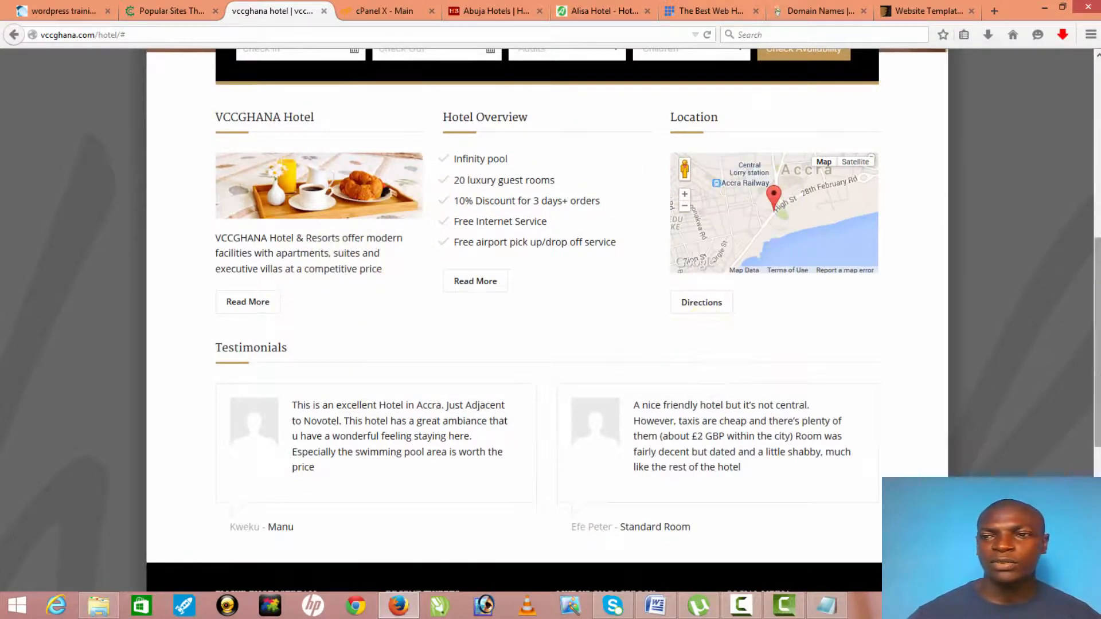
left_click_drag(1094, 344, 1097, 138)
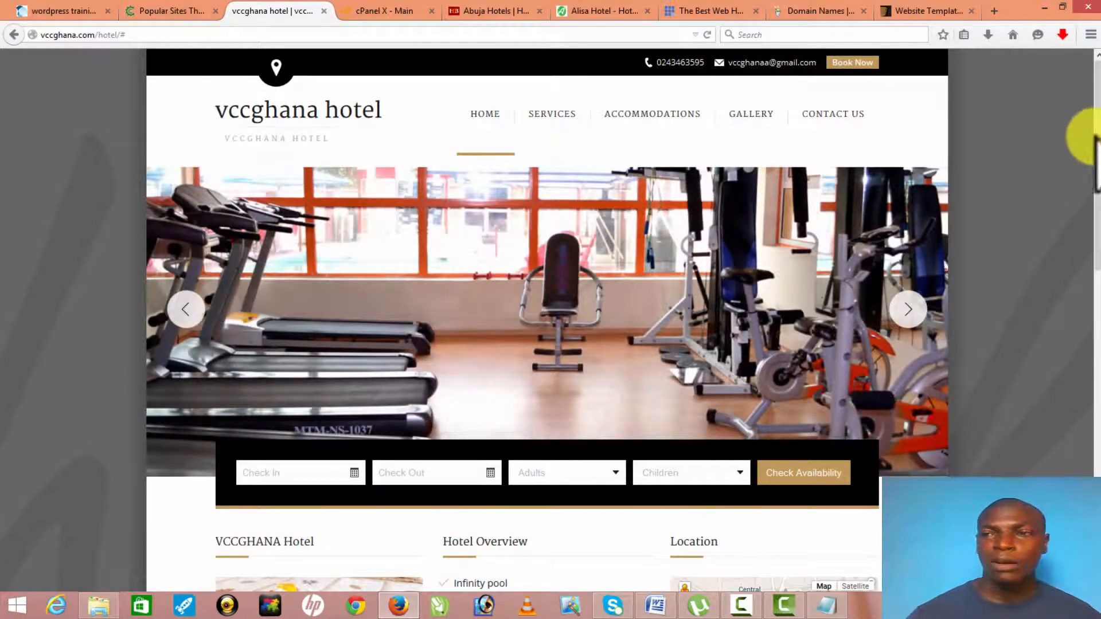
mouse_move(1093, 131)
left_mouse_down()
mouse_move(1087, 275)
mouse_move(1099, 122)
left_mouse_up()
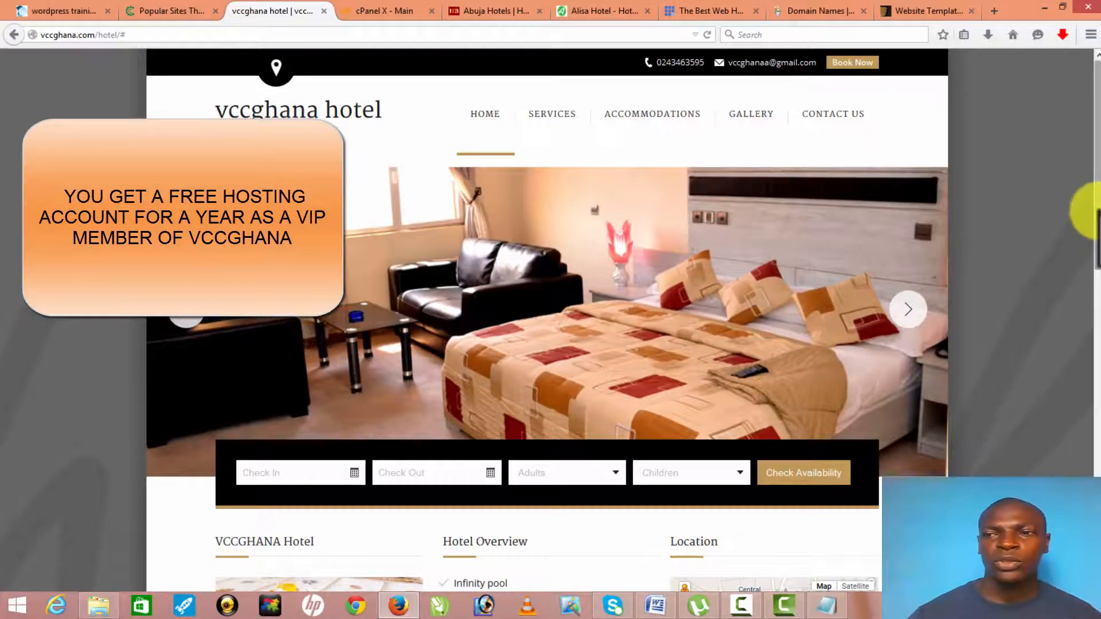
mouse_move(1098, 215)
left_mouse_down()
mouse_move(1098, 259)
mouse_move(1098, 208)
left_mouse_up()
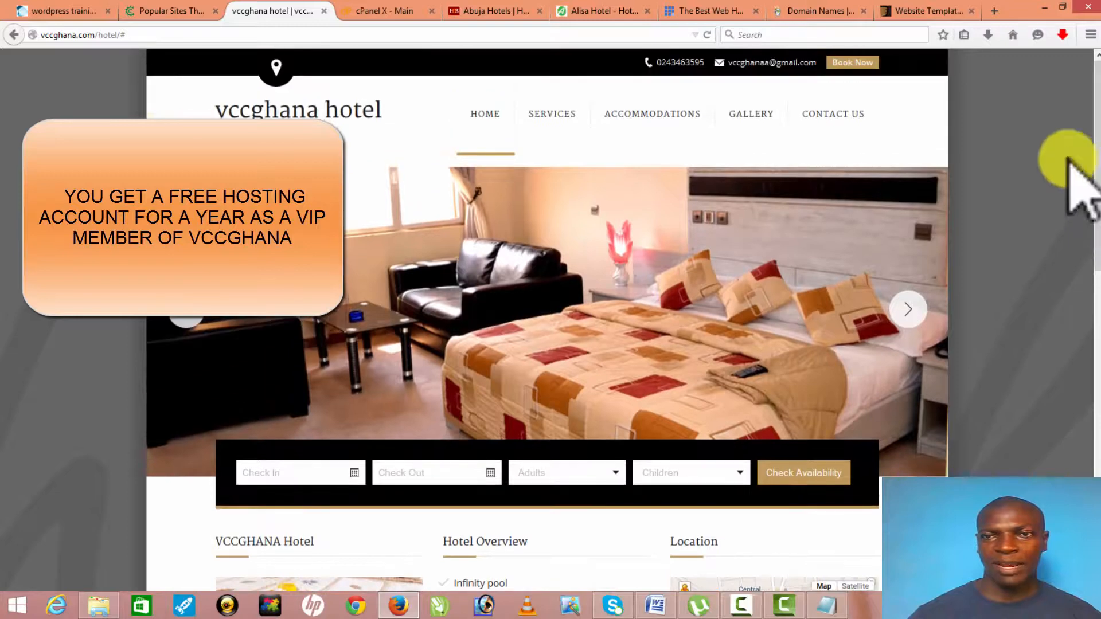
left_click(706, 11)
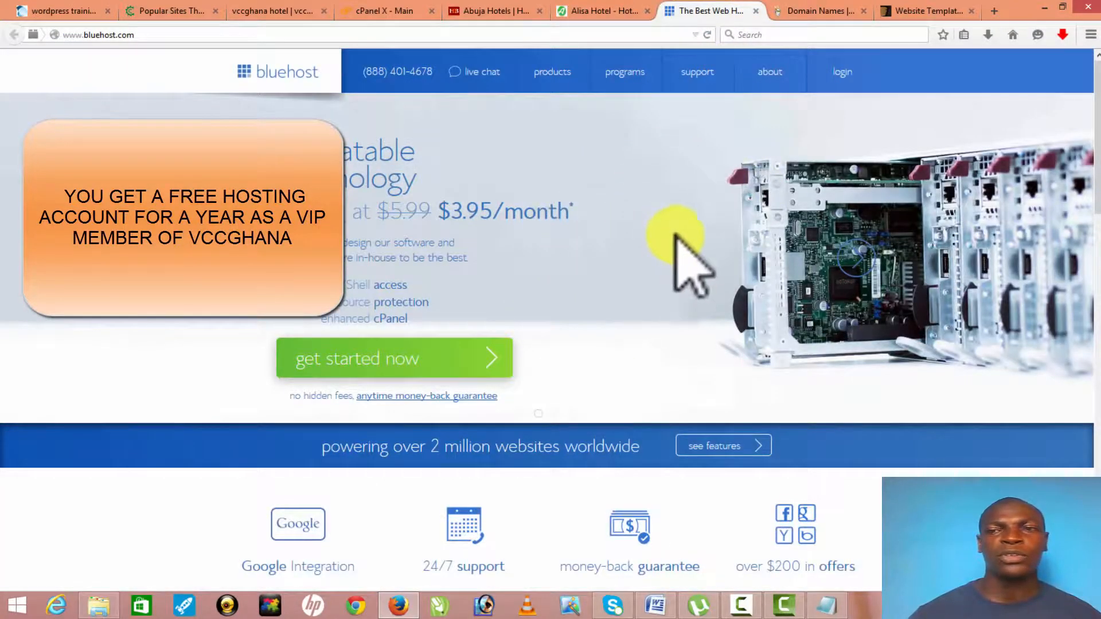
left_click(799, 10)
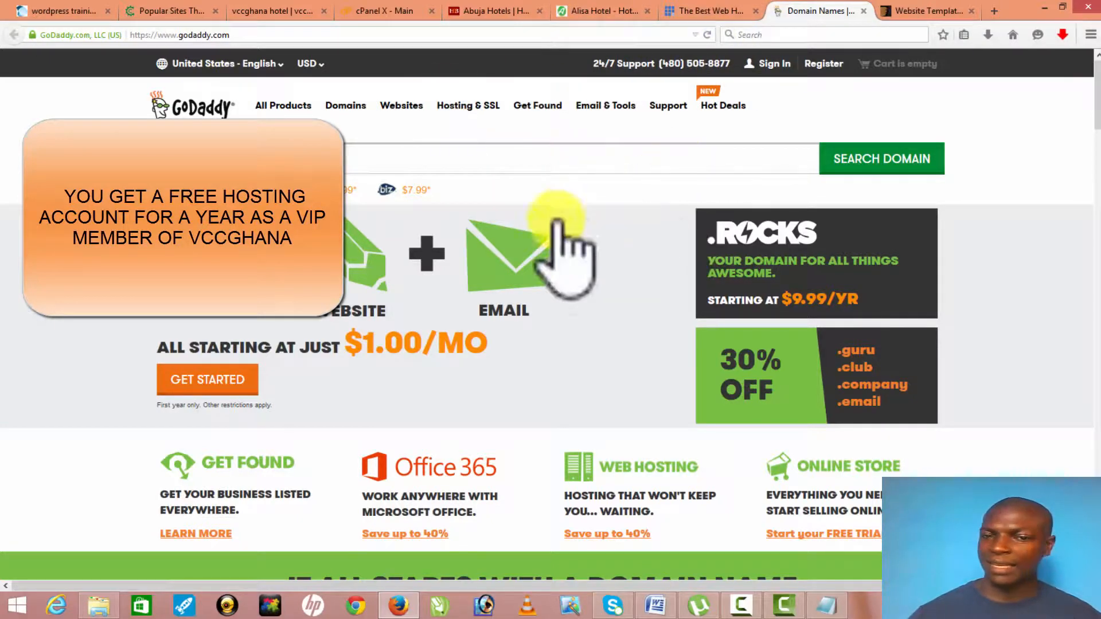
left_click(709, 11)
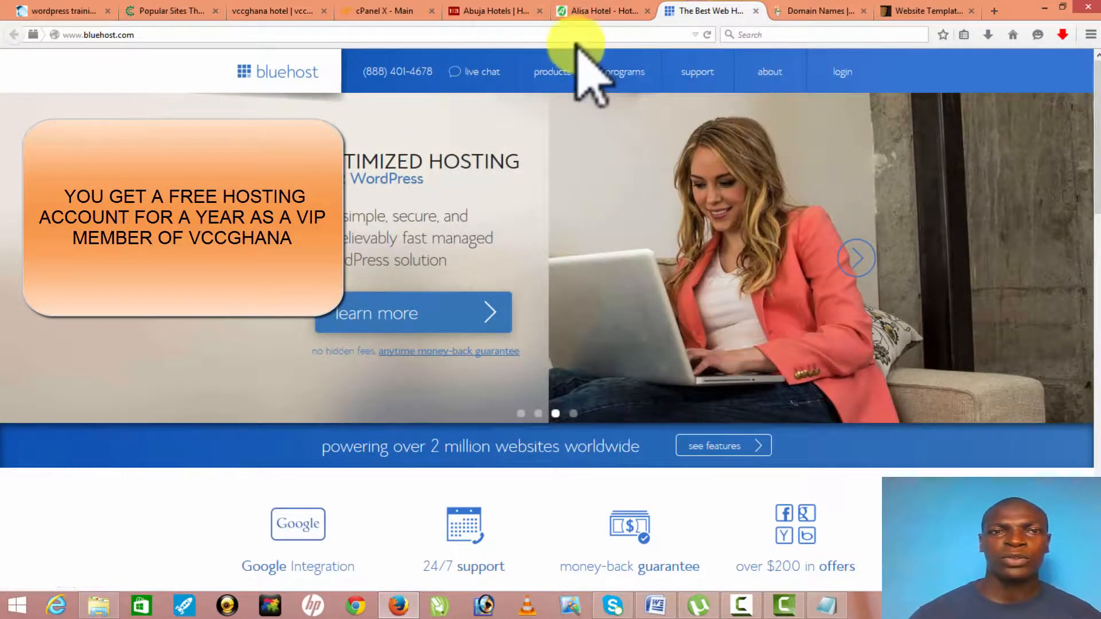
left_click(379, 12)
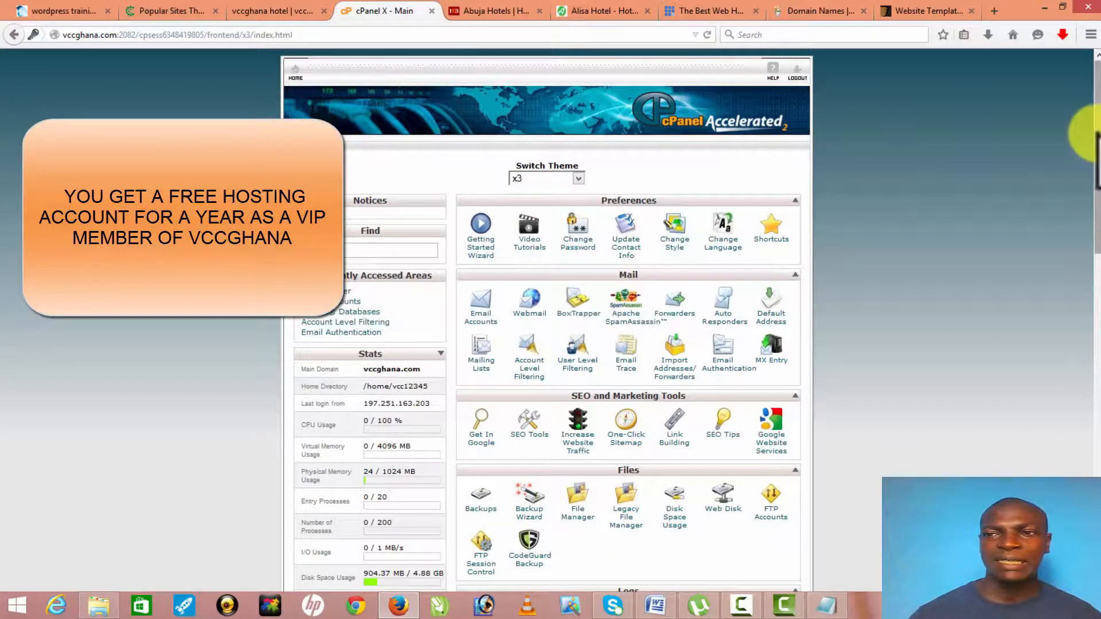
- Scroll down the vccghana.com cPanel dashboard toward the Softaculous section
left_click_drag(1095, 135, 1062, 405)
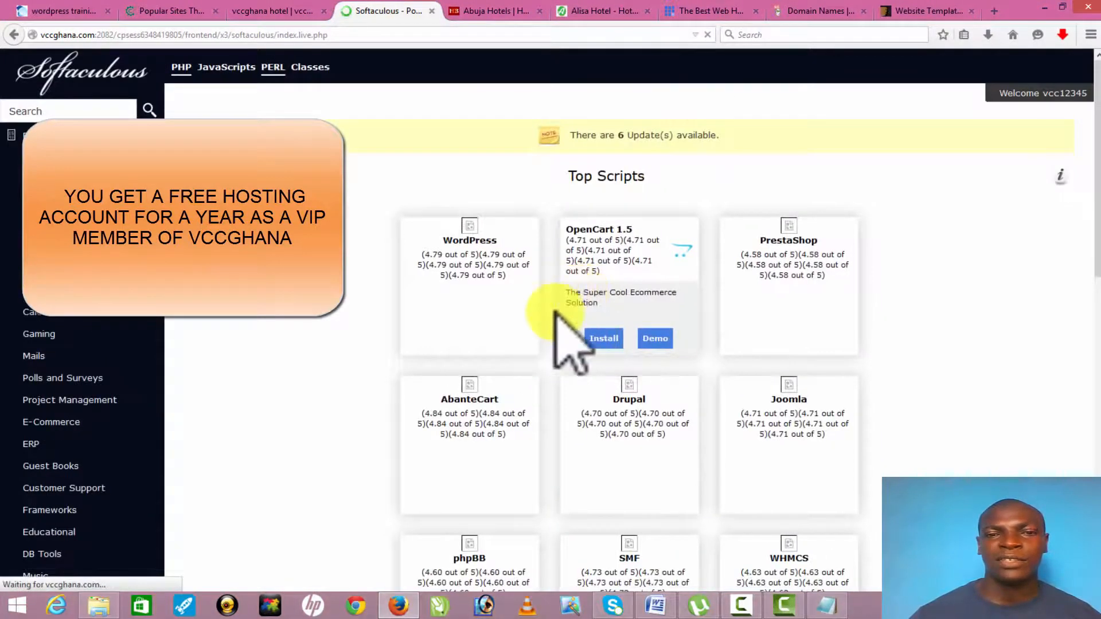
- Open Softaculous's WordPress 4.1.1 install form and clear 'wp' from the In Directory field
left_click_drag(1098, 161, 1098, 177)
mouse_move(459, 258)
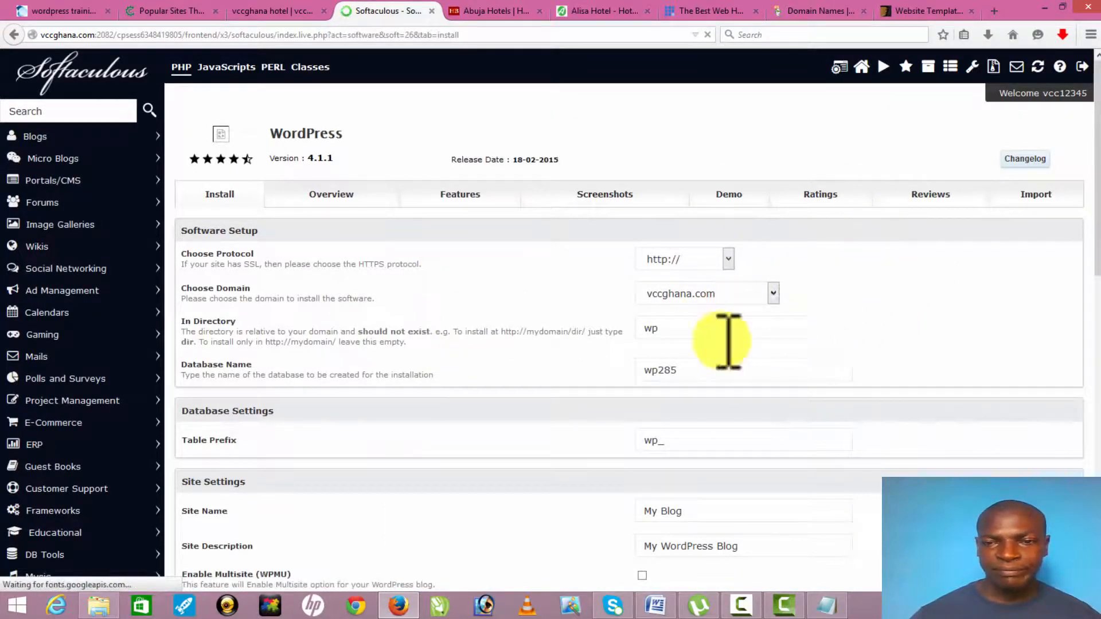
left_click_drag(1099, 158, 1093, 186)
left_click(656, 302)
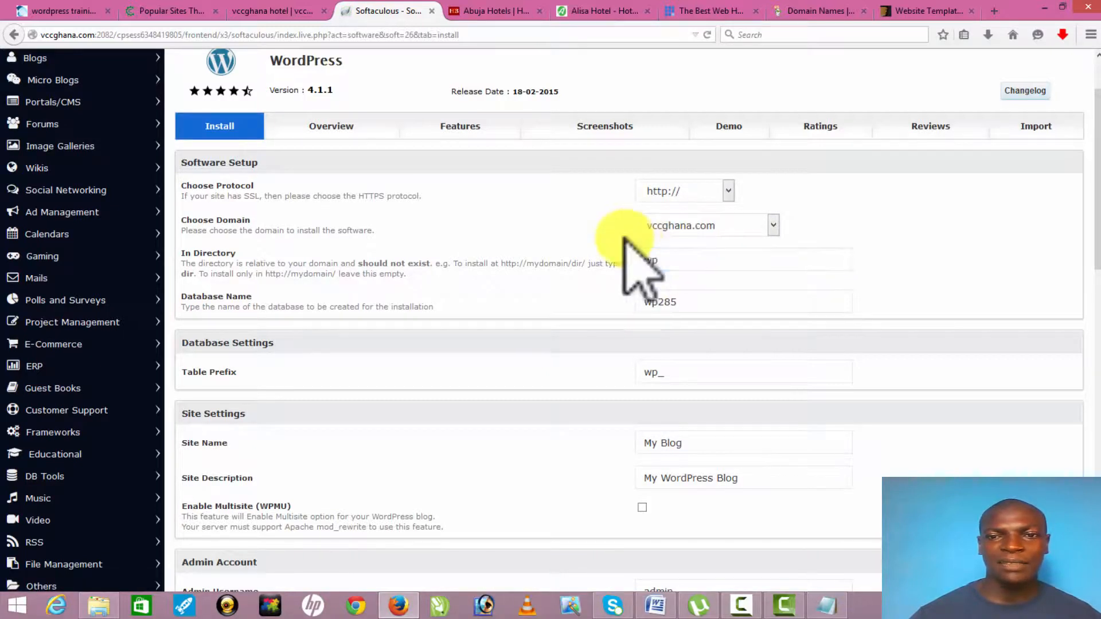
left_click_drag(671, 264, 589, 264)
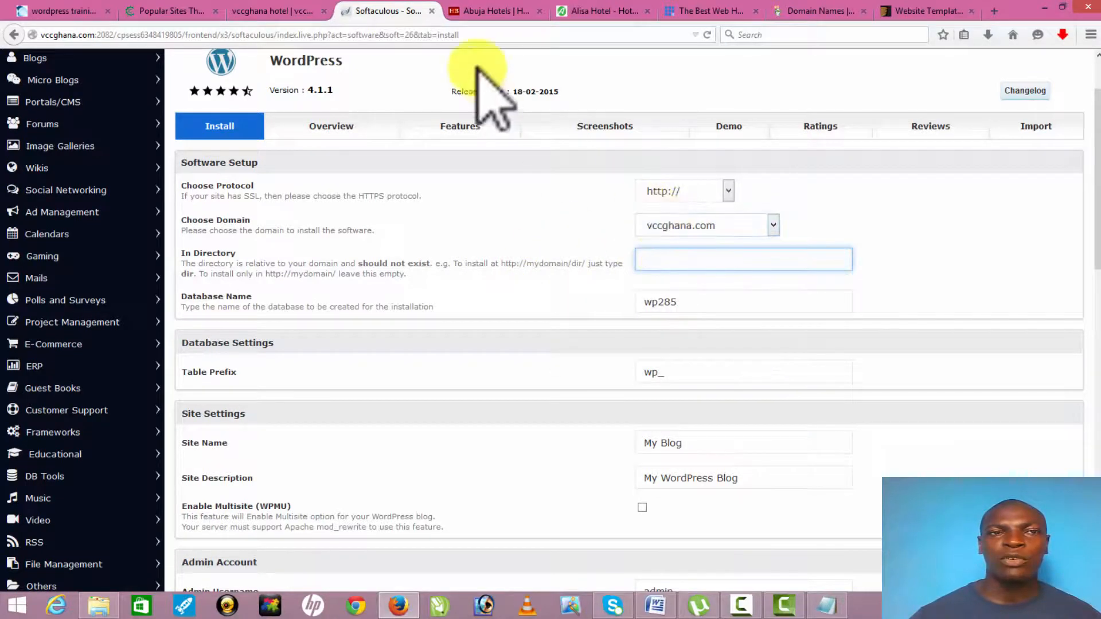
left_click(77, 12)
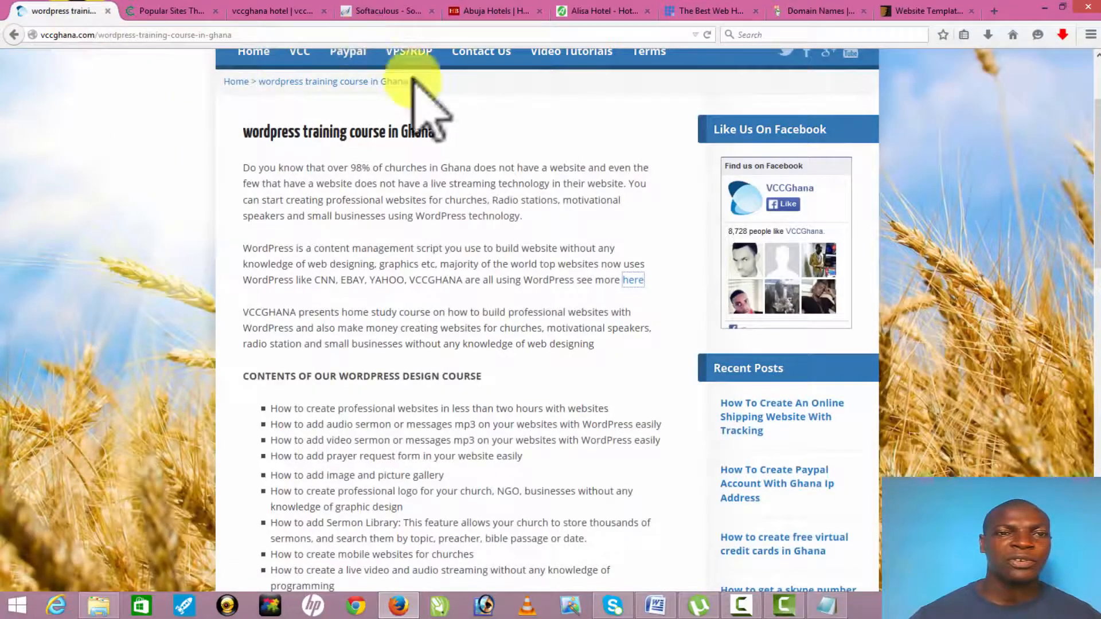
scroll(1089, 169, "up", 4)
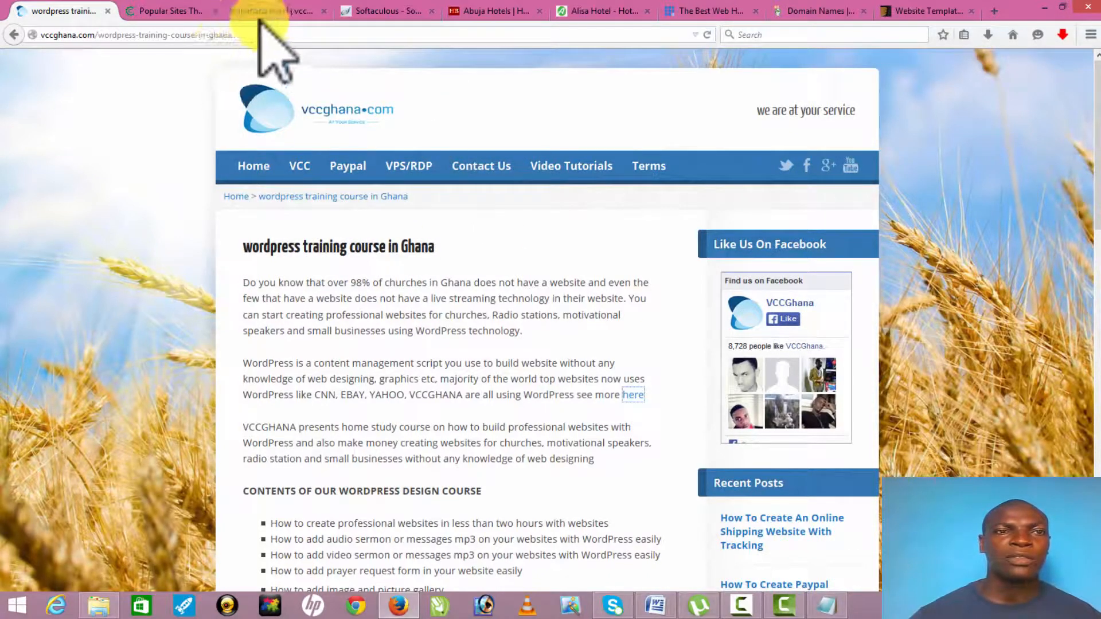
left_click(282, 11)
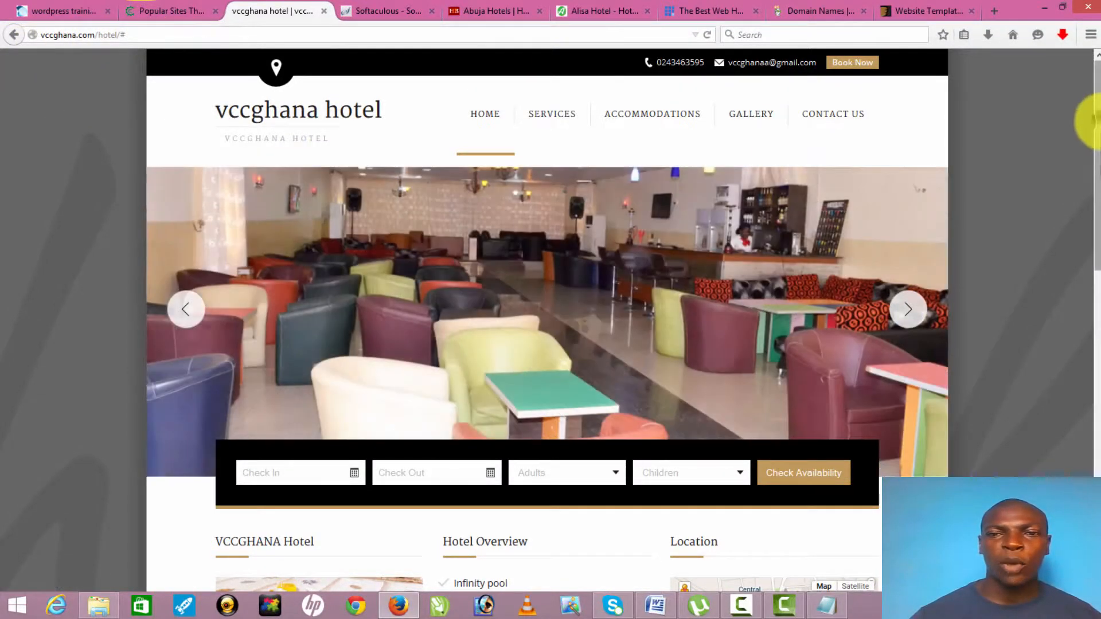
left_click_drag(1095, 122, 1092, 88)
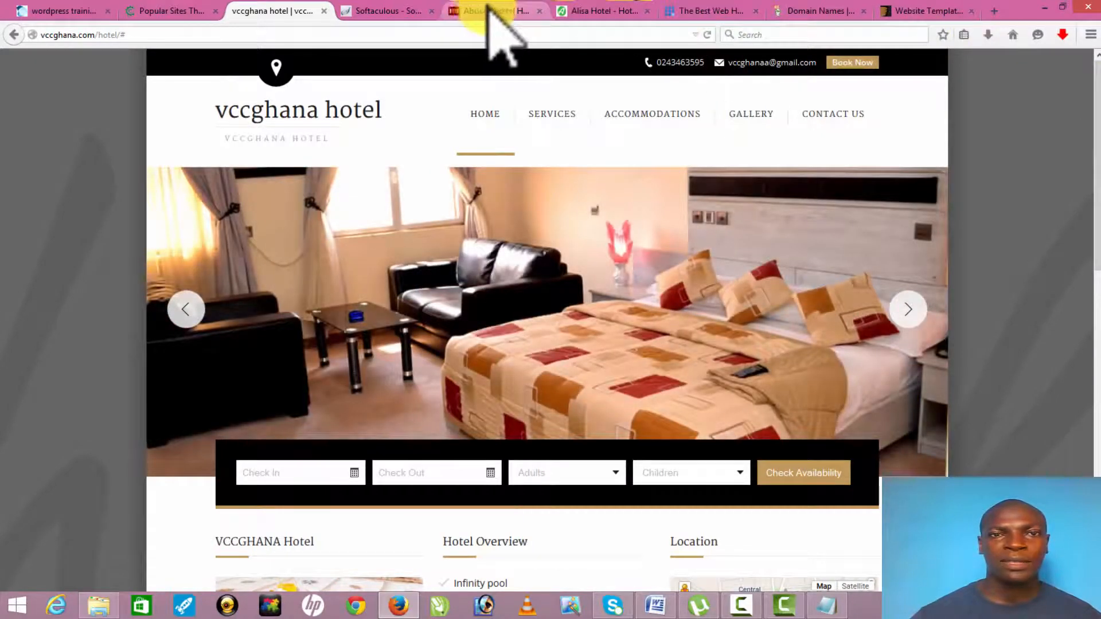
left_click(410, 10)
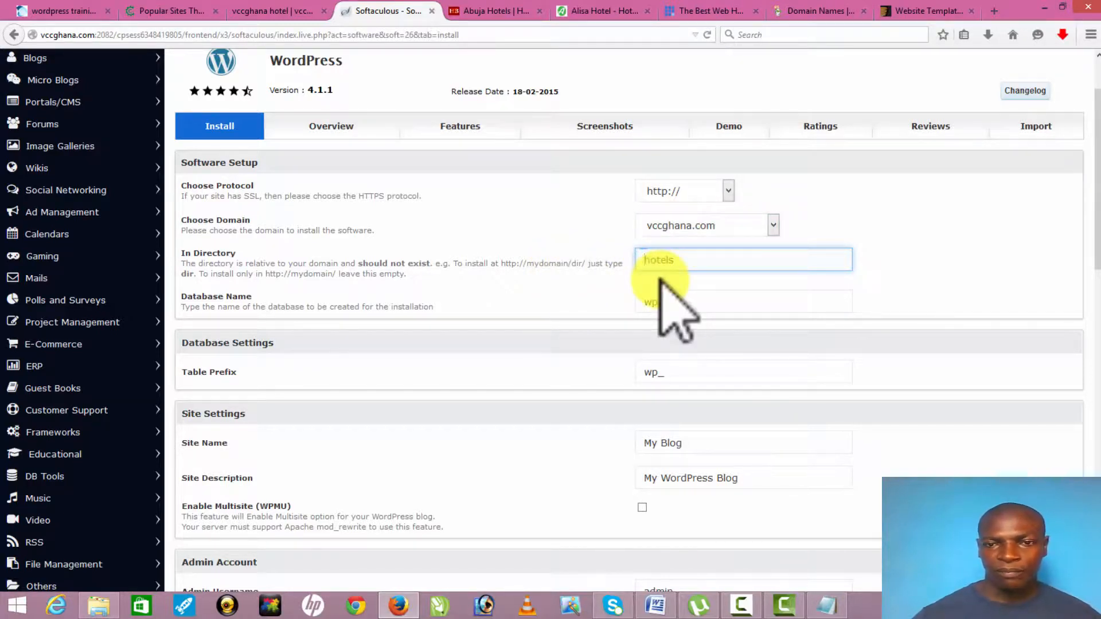
- Set the site name to vccghana and the site description to 'vccghana hotels'
left_click_drag(1094, 156, 1093, 233)
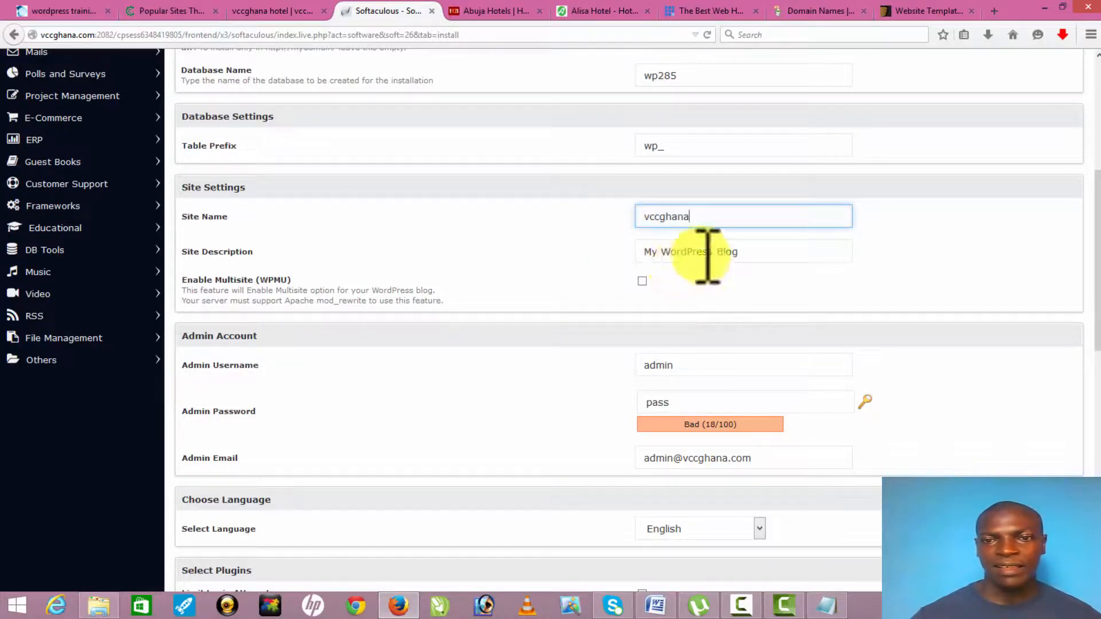
left_click_drag(758, 252, 614, 251)
left_click_drag(714, 218, 618, 221)
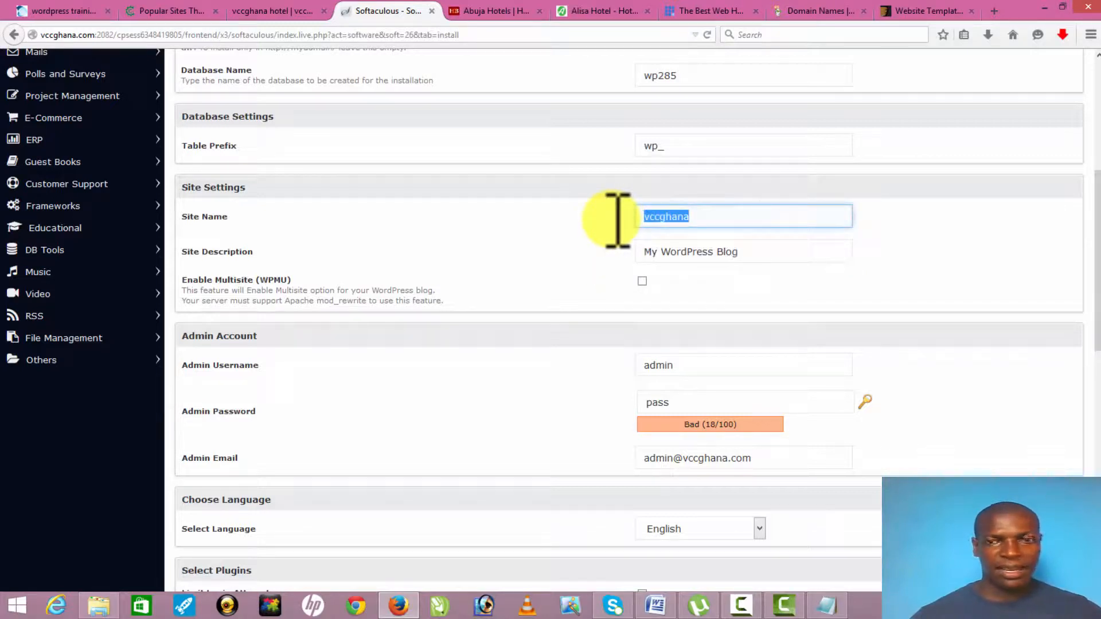
left_click_drag(782, 252, 607, 240)
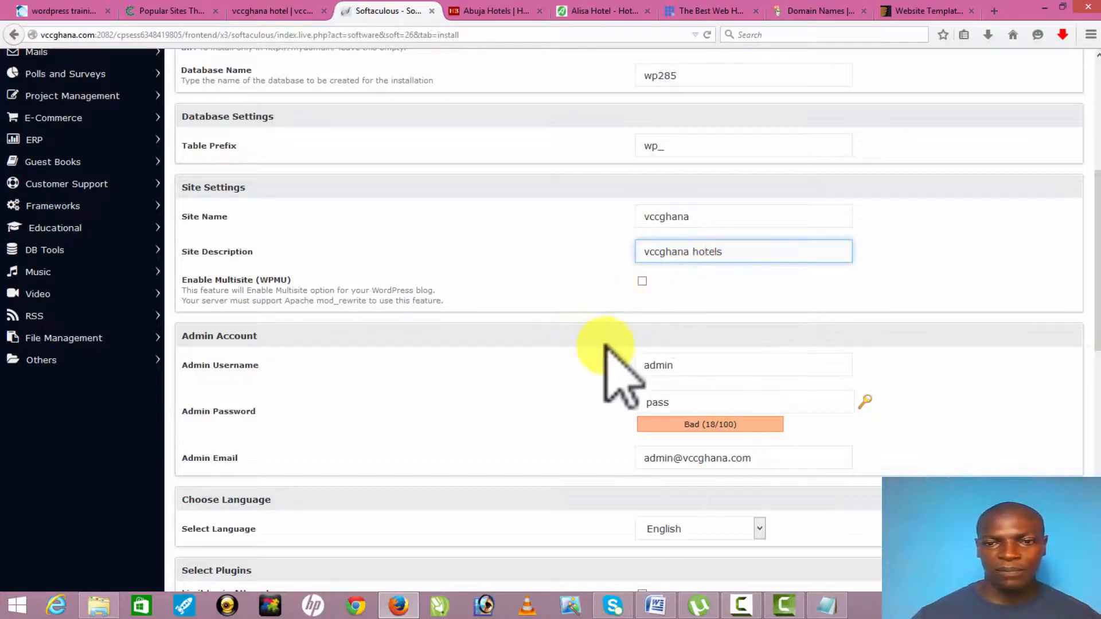
- Replace the default admin username, password and e-mail with new admin credentials
left_click_drag(701, 369, 600, 368)
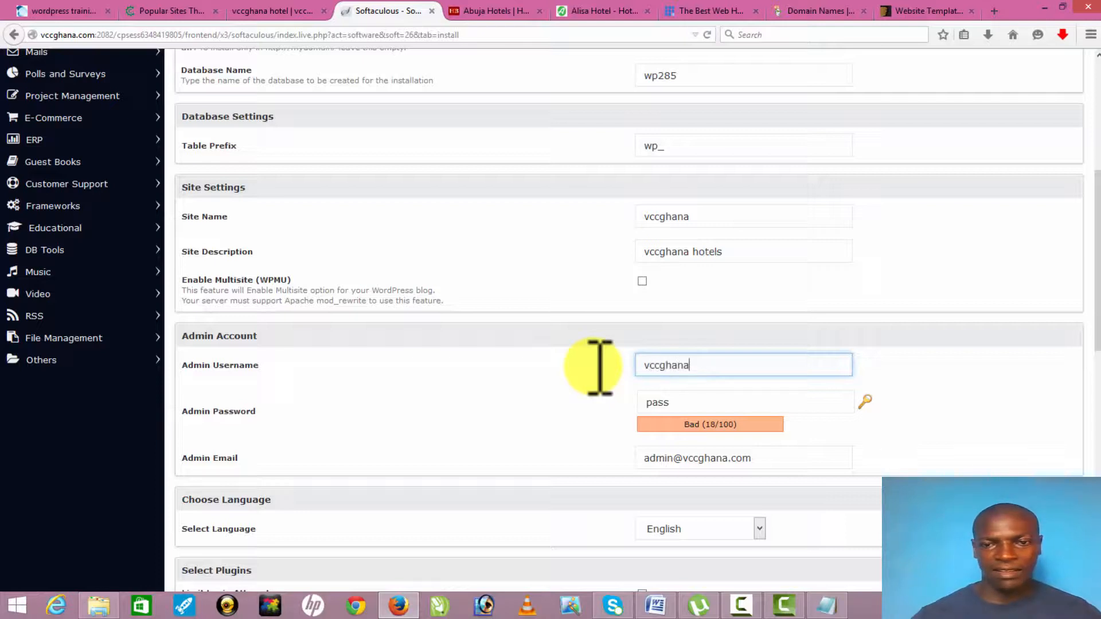
left_click_drag(675, 402, 588, 403)
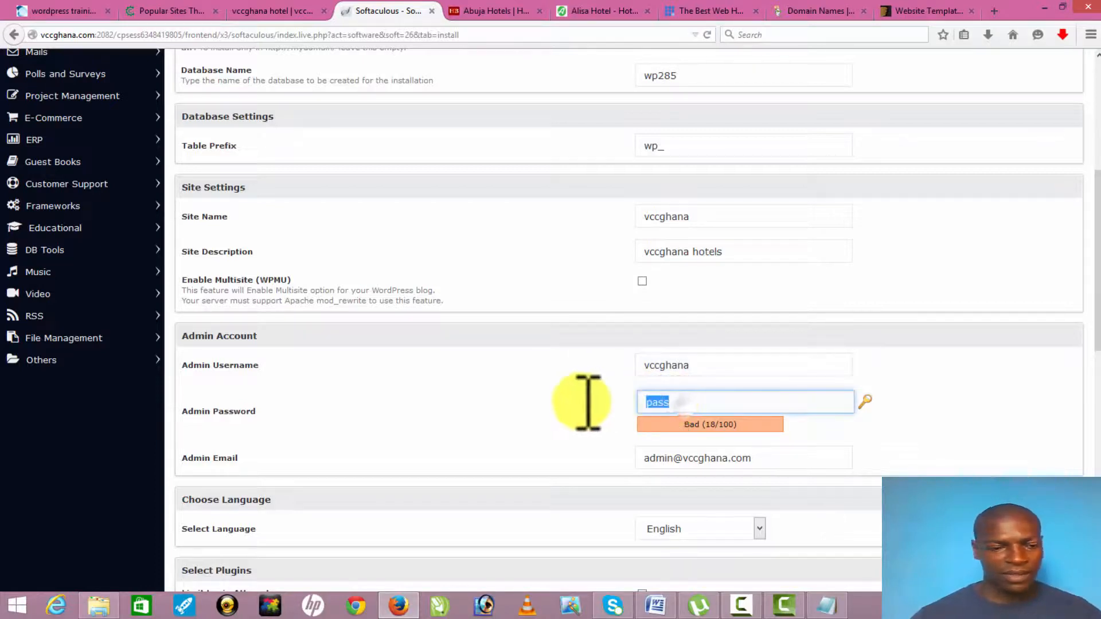
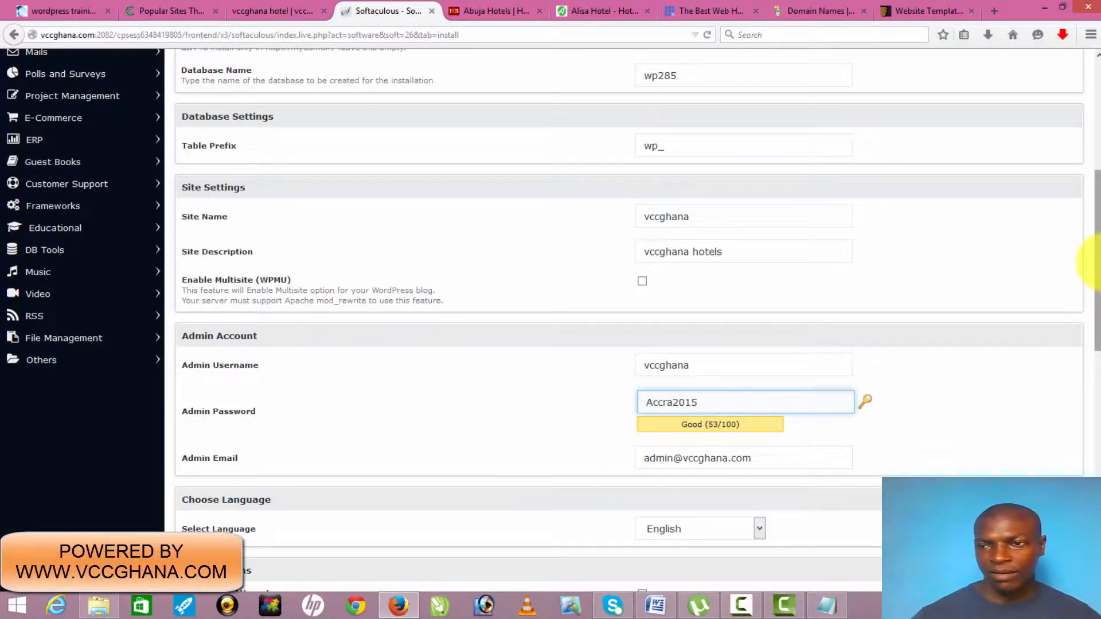
left_click_drag(1098, 263, 1097, 357)
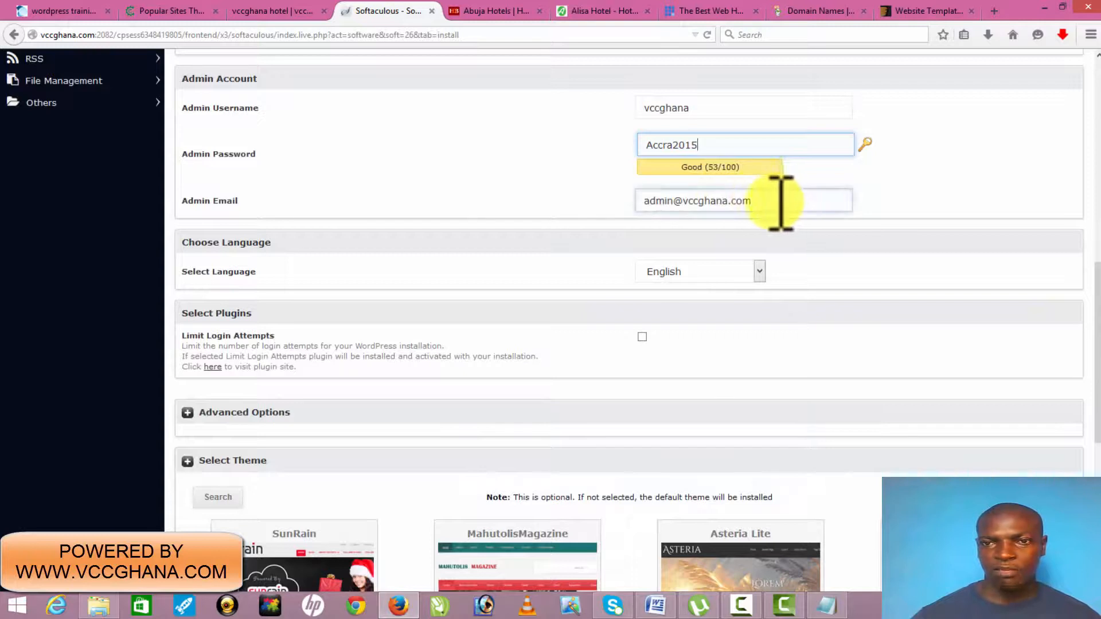
left_click_drag(781, 202, 559, 199)
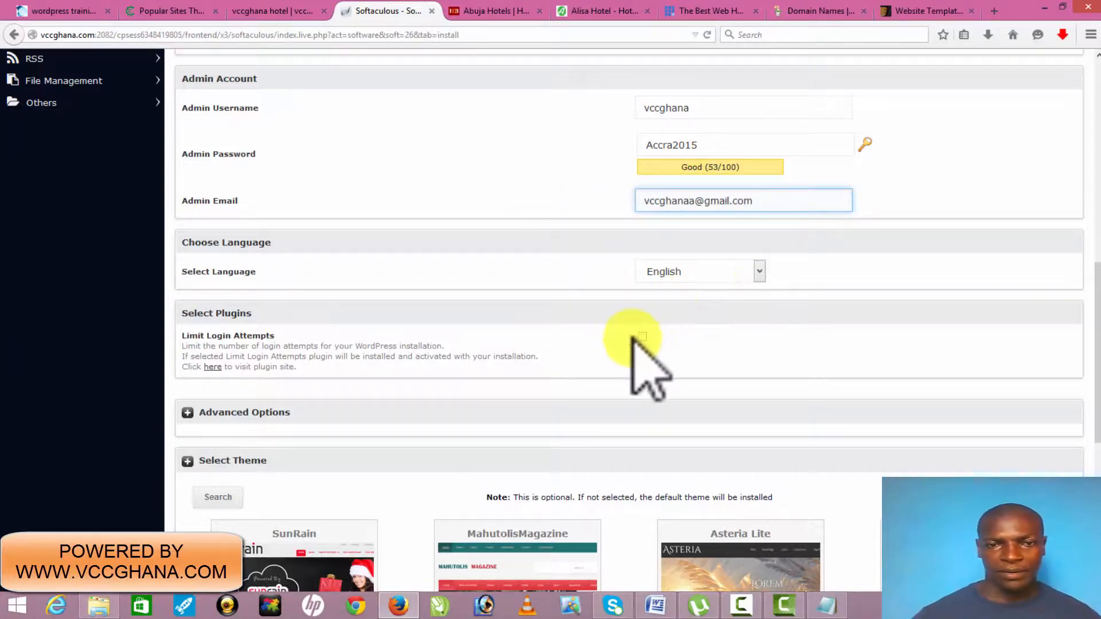
- Enable the Limit Login Attempts plugin, confirm the admin e-mail, and start the WordPress installation
scroll(1078, 276, "down", 1)
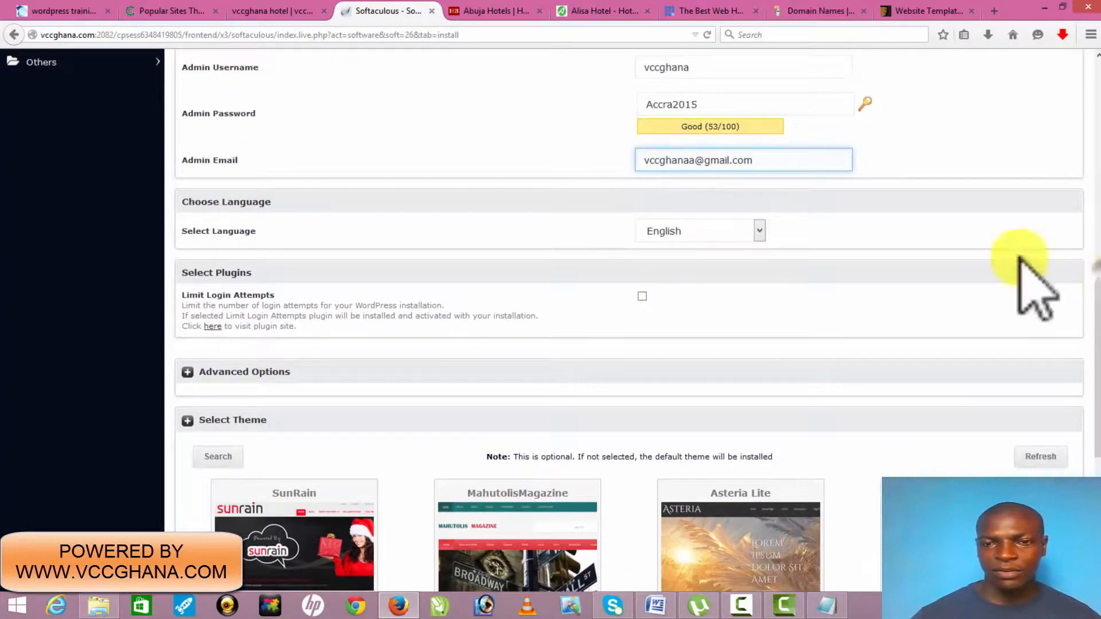
left_click(642, 296)
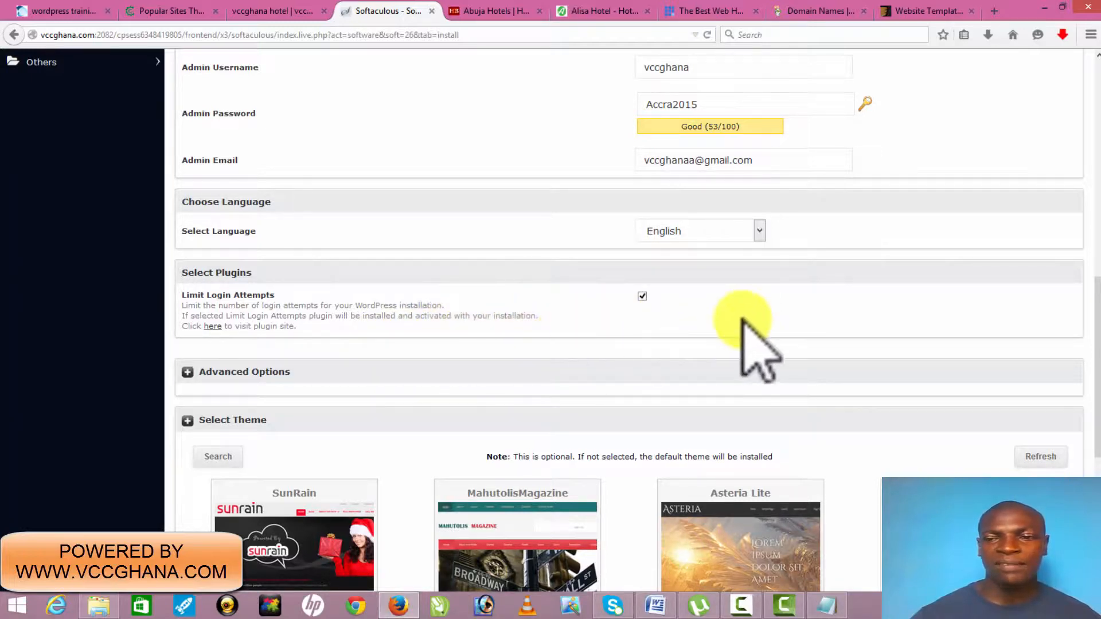
left_click_drag(1093, 304, 1094, 418)
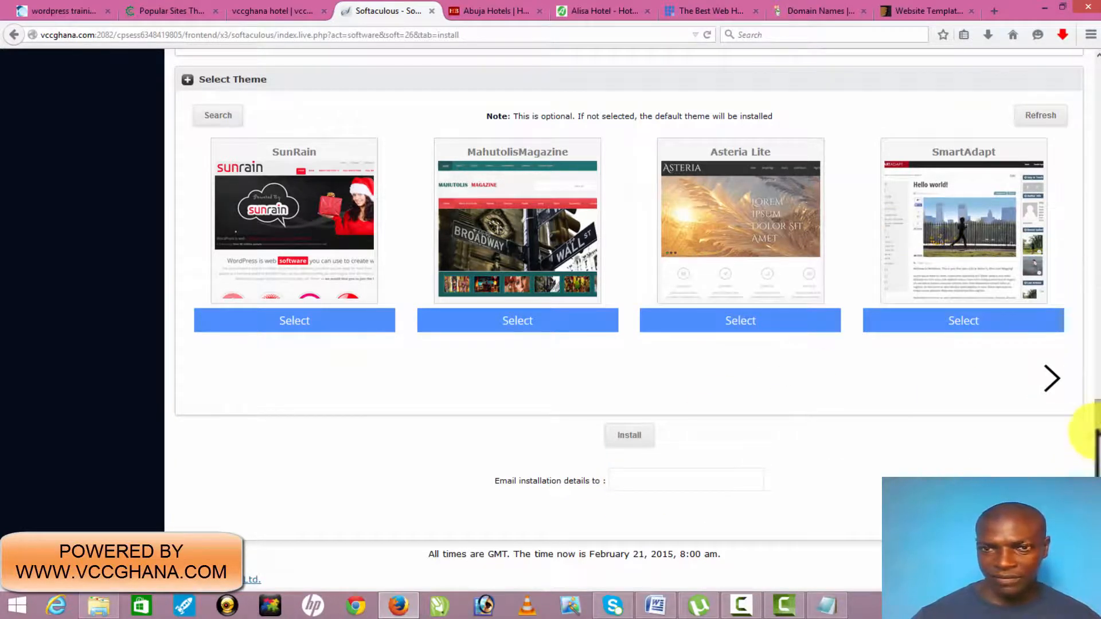
left_click_drag(1089, 430, 1080, 321)
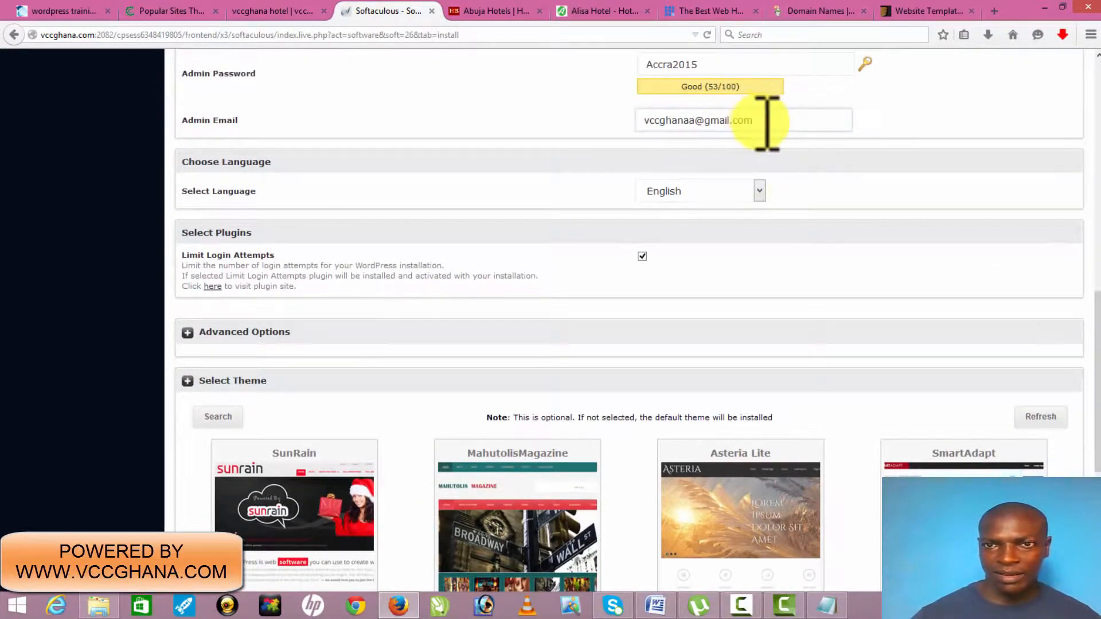
left_click_drag(766, 121, 590, 150)
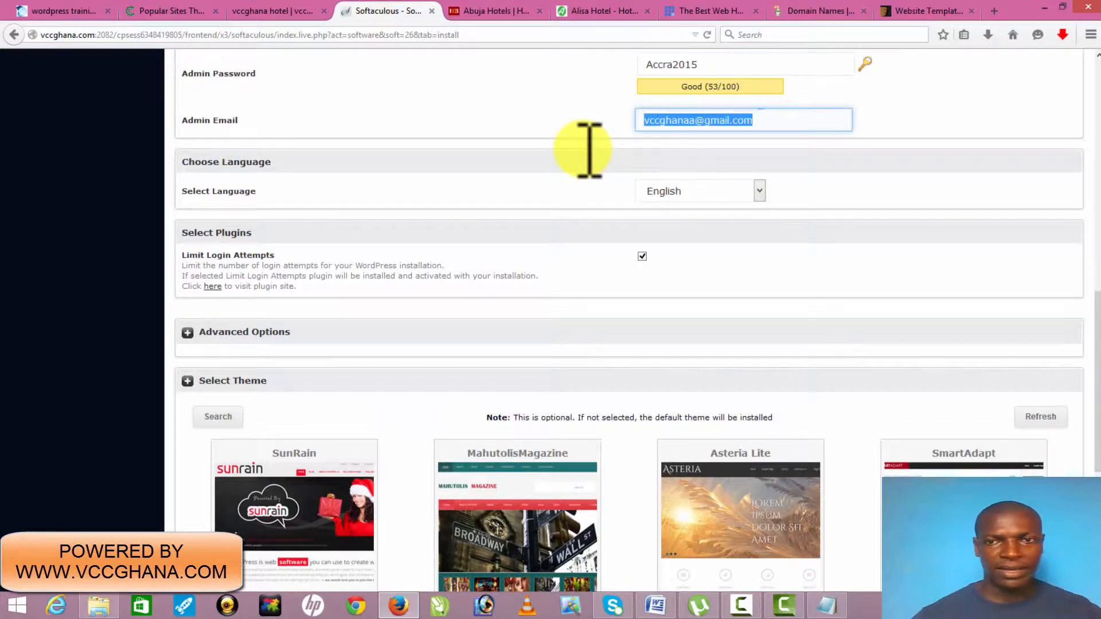
left_click_drag(1092, 344, 1056, 418)
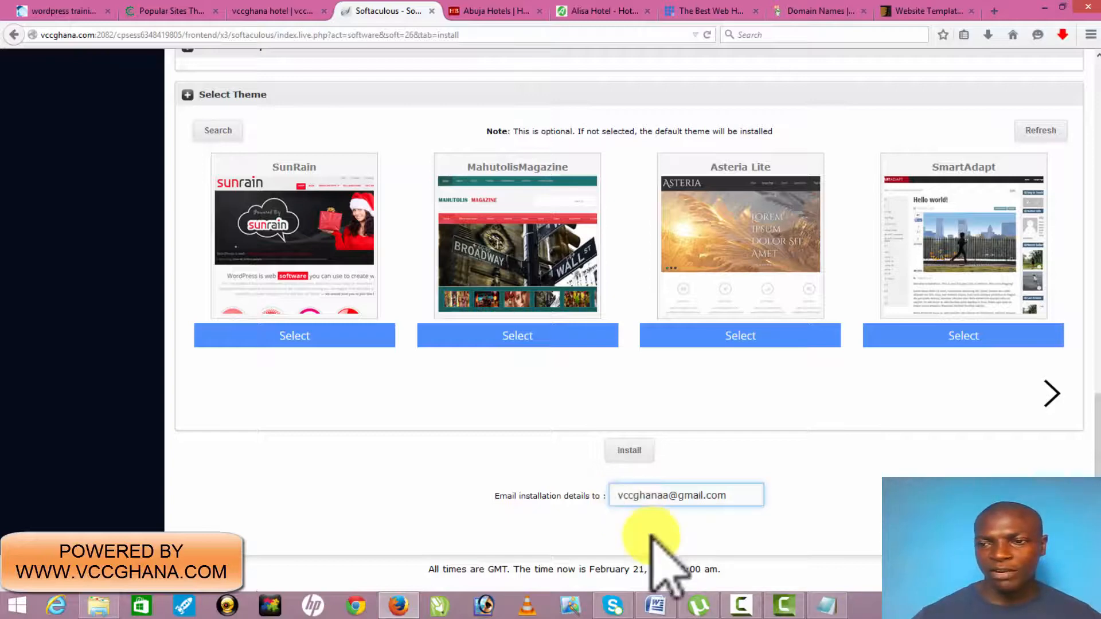
left_click_drag(1098, 412, 1097, 455)
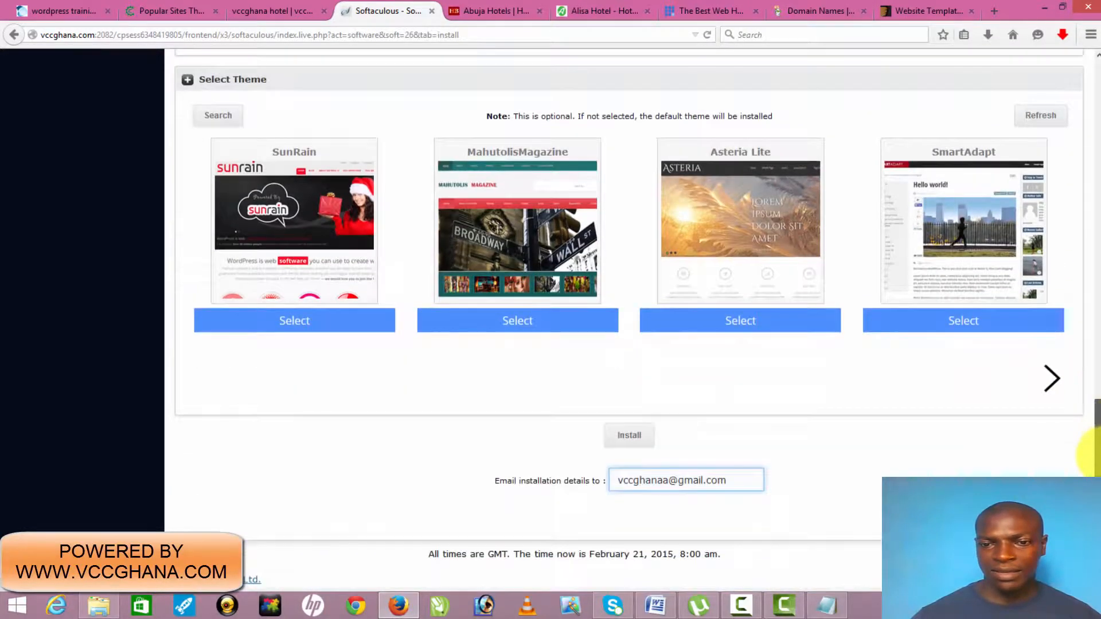
left_click(626, 437)
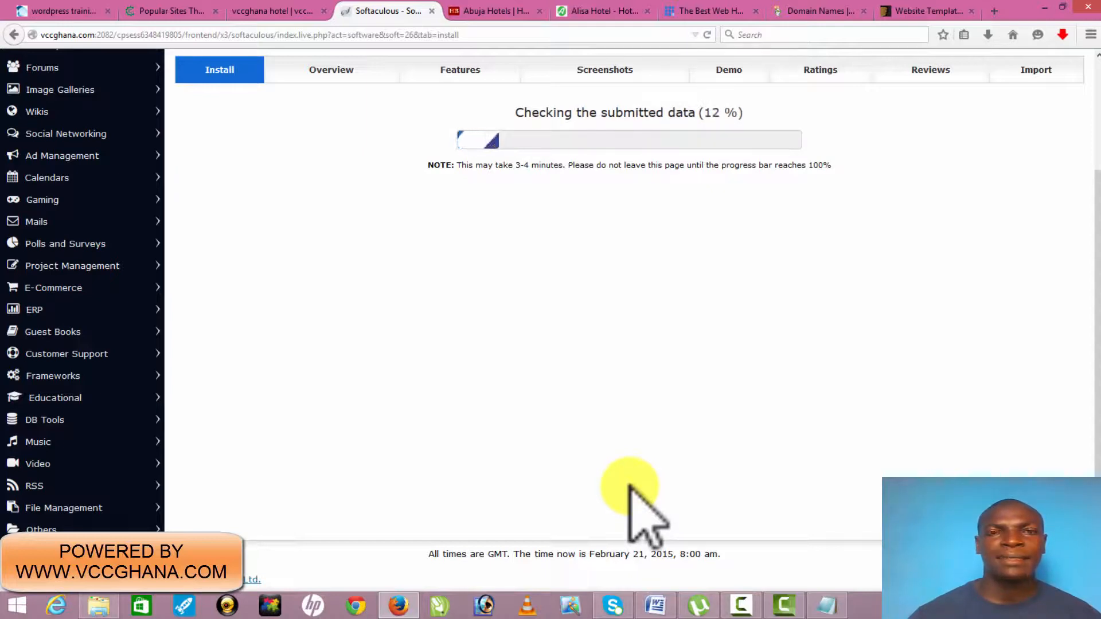
- Scroll through the Hotel De Bently example hotel site
left_click(491, 10)
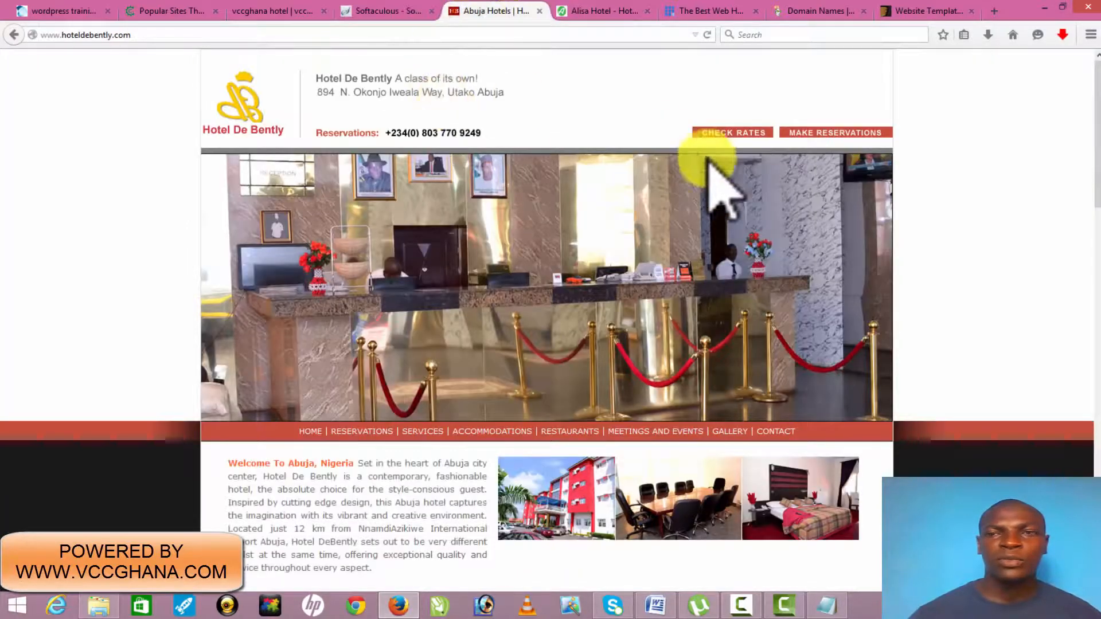
mouse_move(1094, 86)
left_mouse_down()
mouse_move(1091, 209)
mouse_move(1094, 78)
left_mouse_up()
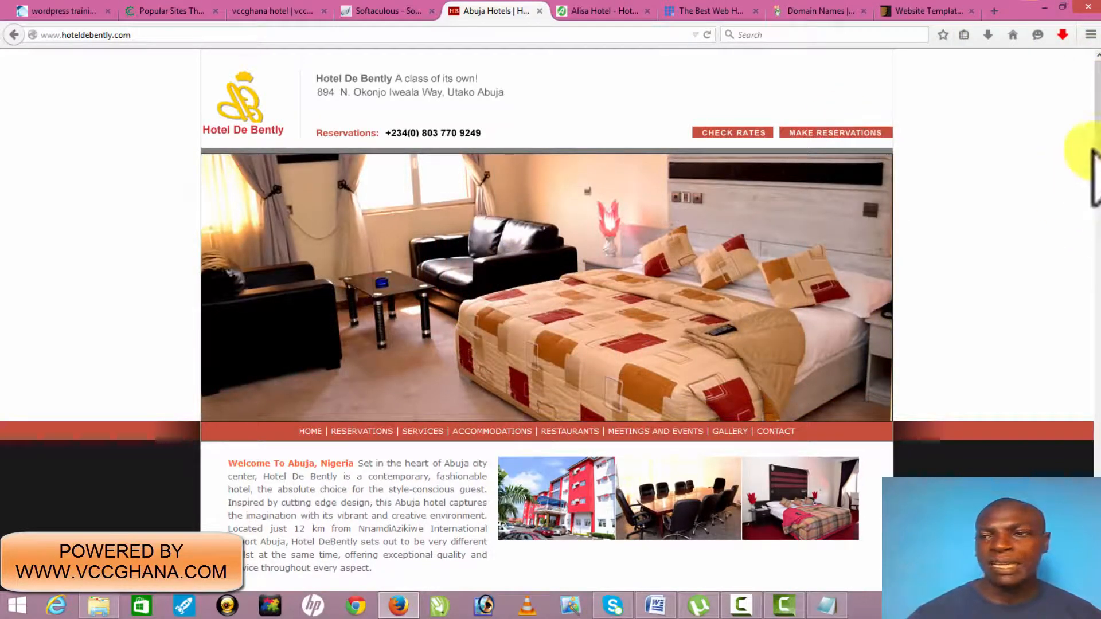
scroll(1074, 160, "down", 10)
scroll(1074, 160, "up", 10)
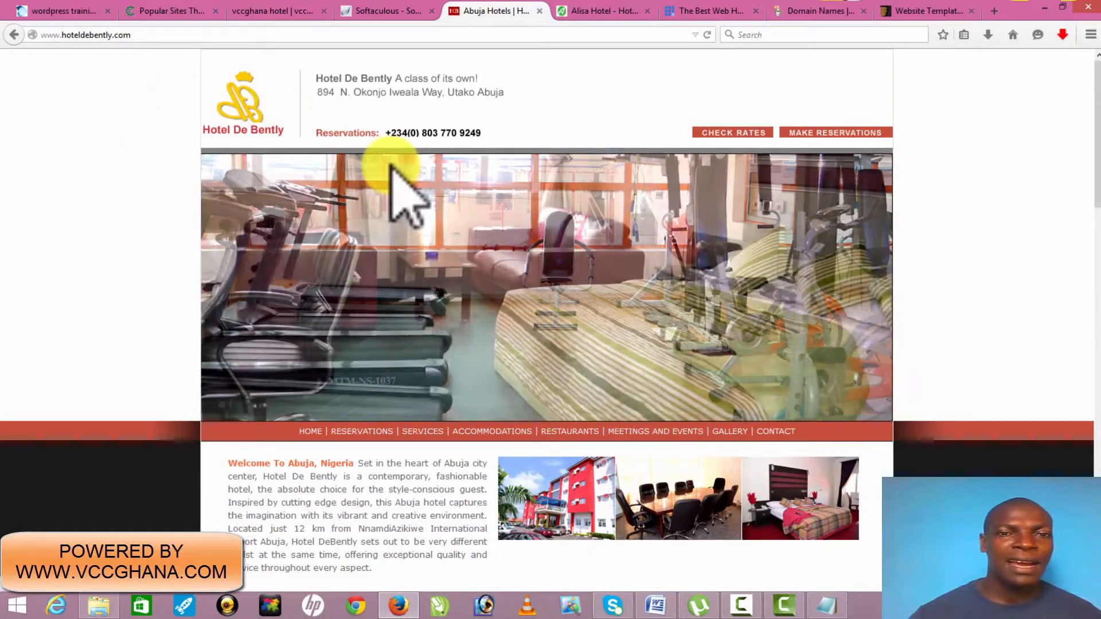
scroll(1086, 319, "down", 10)
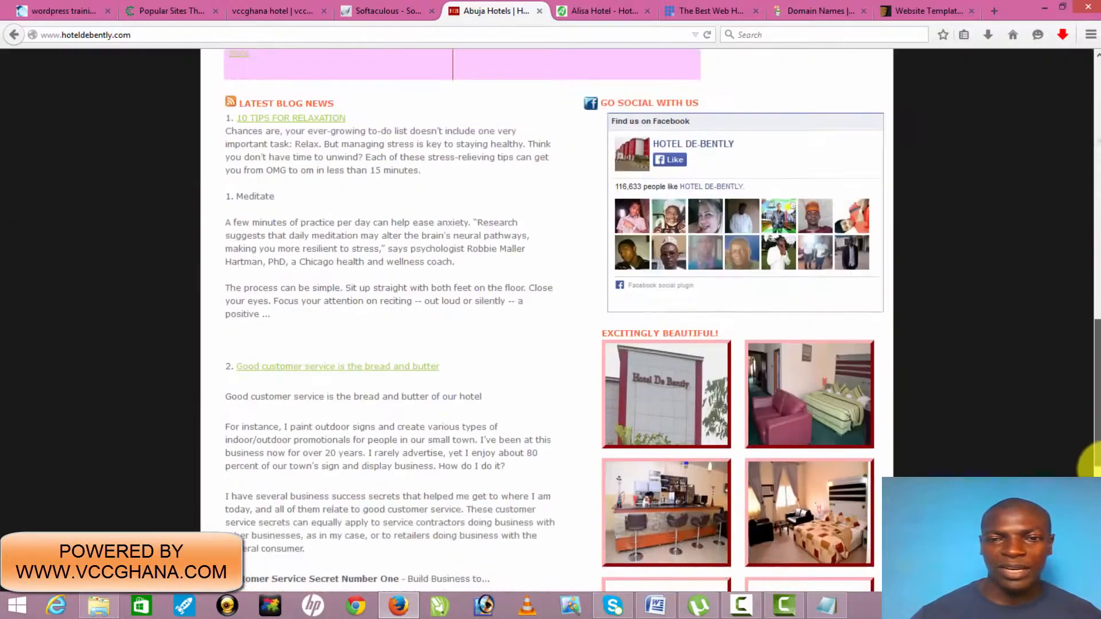
scroll(1084, 312, "up", 10)
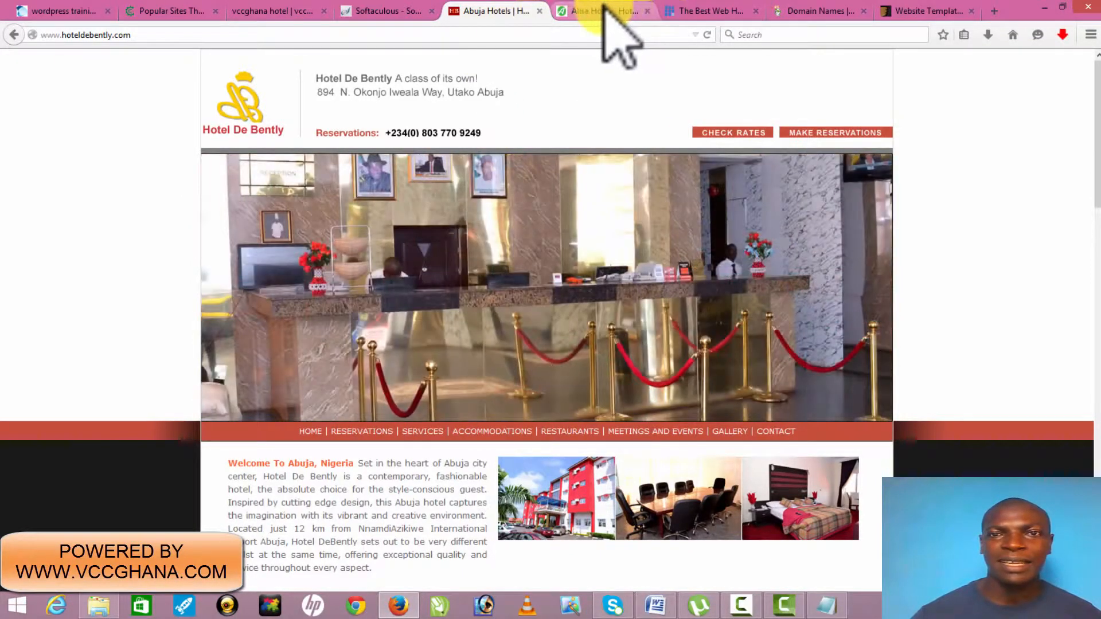
- Look over the Alisa Hotel site and its welcome text, then return to the installation results
left_click(604, 10)
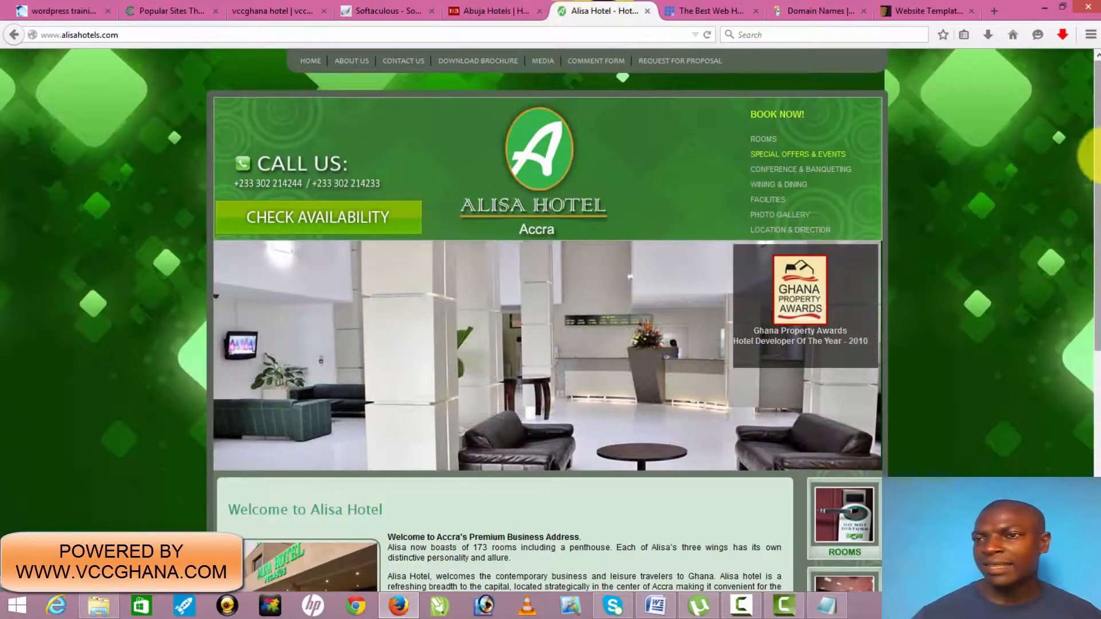
scroll(1086, 258, "down", 8)
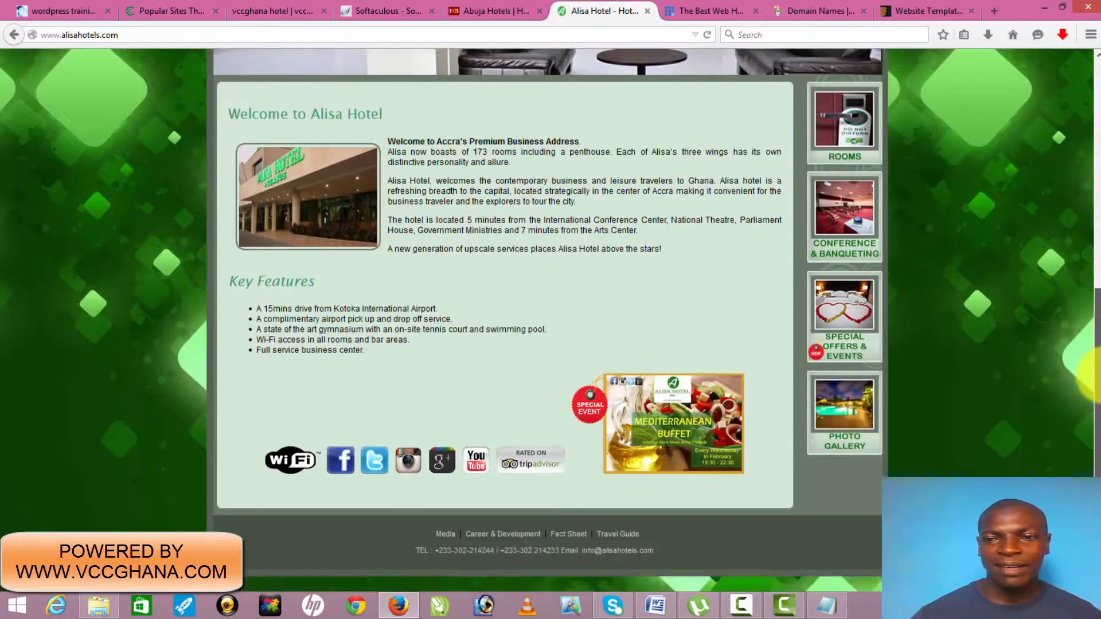
scroll(1087, 184, "up", 8)
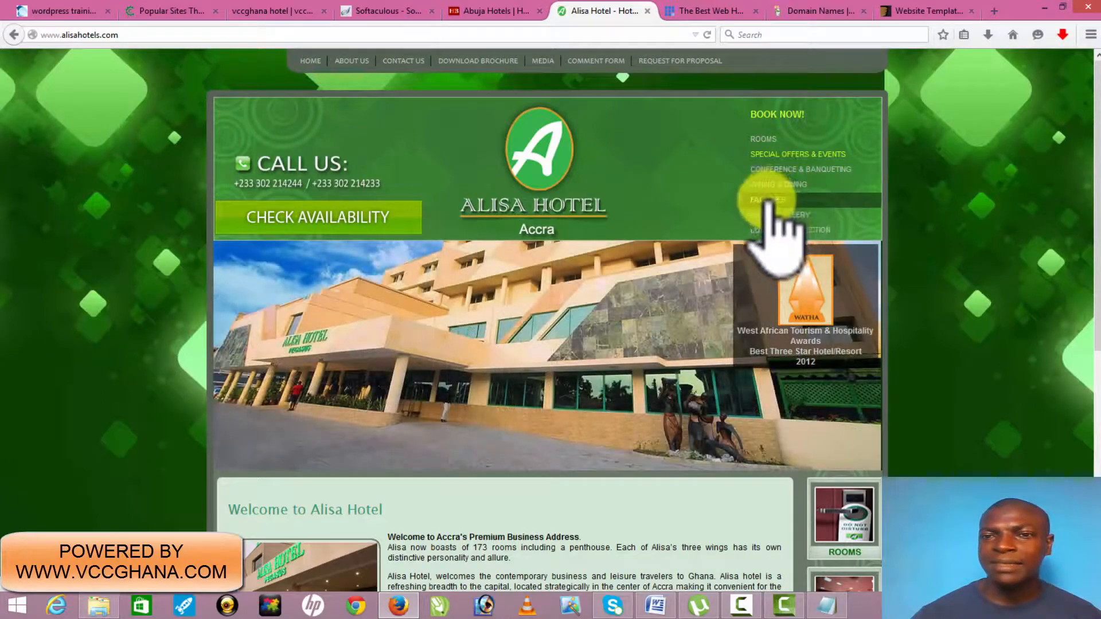
mouse_move(1097, 158)
left_mouse_down()
mouse_move(1096, 329)
mouse_move(1096, 178)
left_mouse_up()
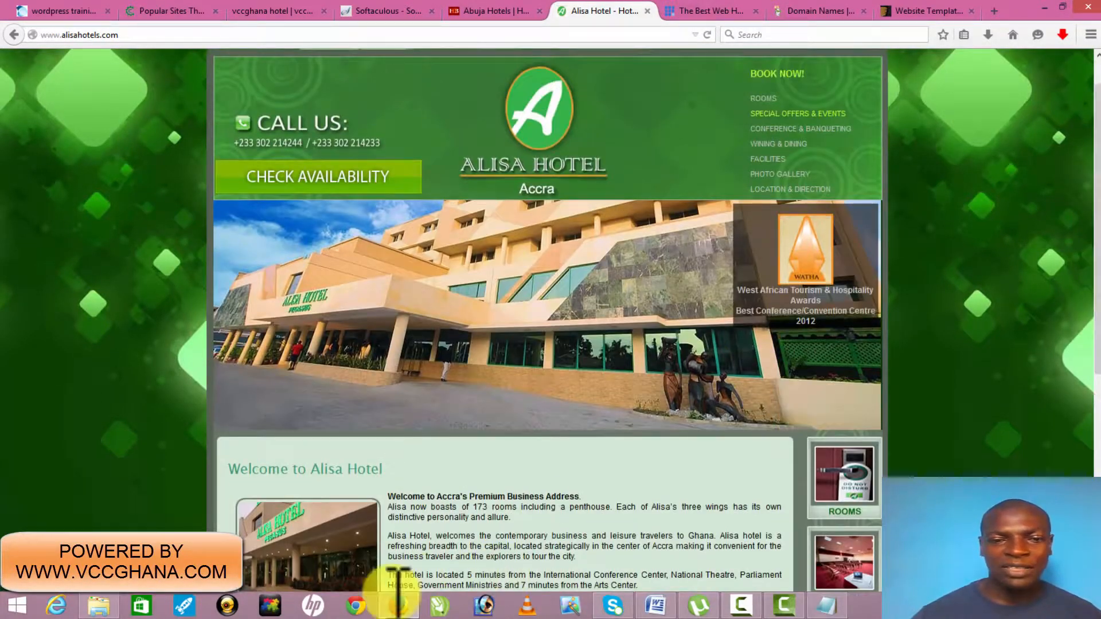
left_click_drag(389, 497, 485, 558)
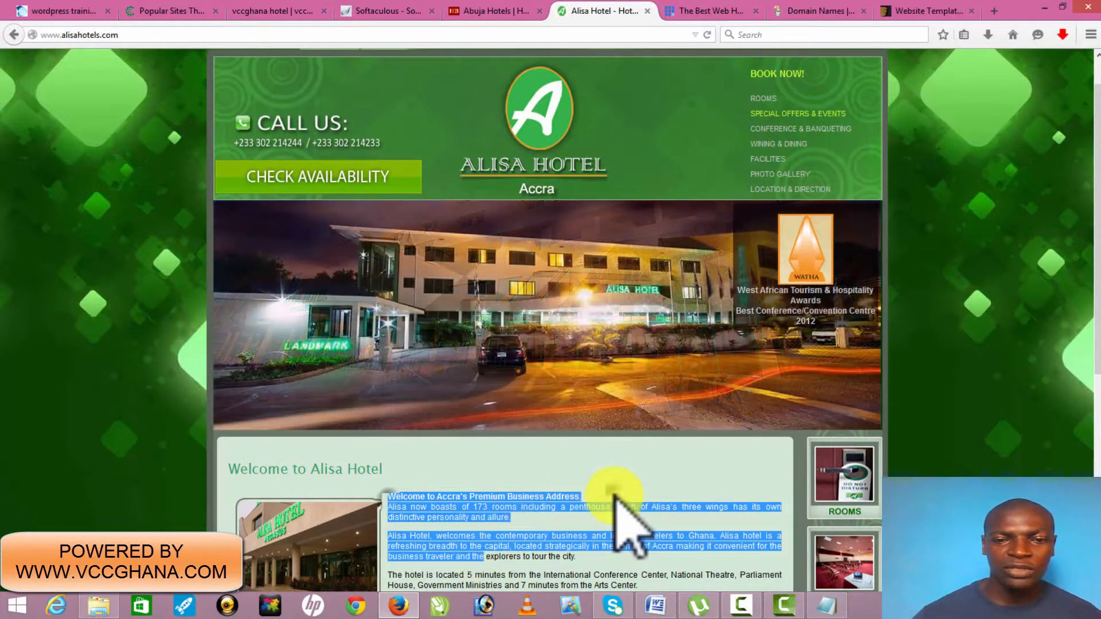
left_click(616, 496)
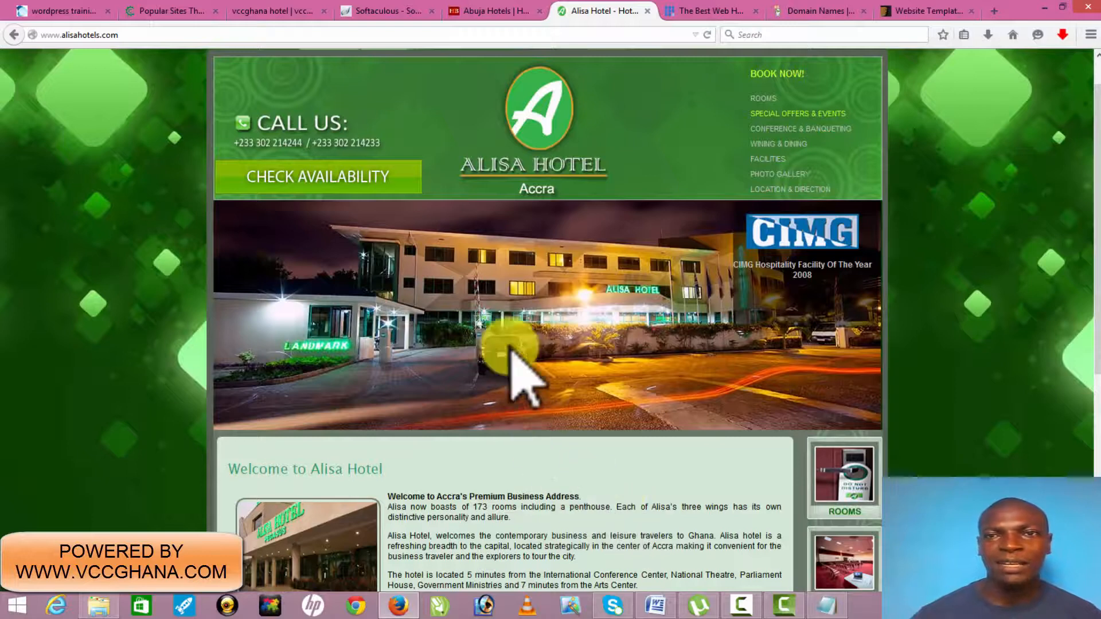
left_click(372, 10)
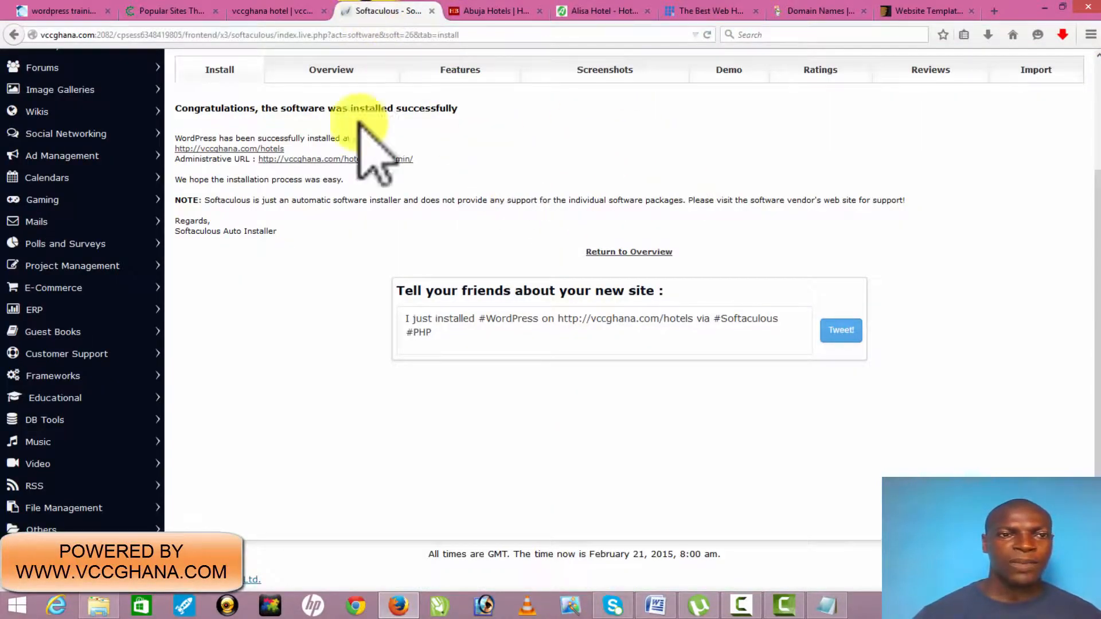
- Open the new vccghana site link in a new tab and view it
right_click(235, 150)
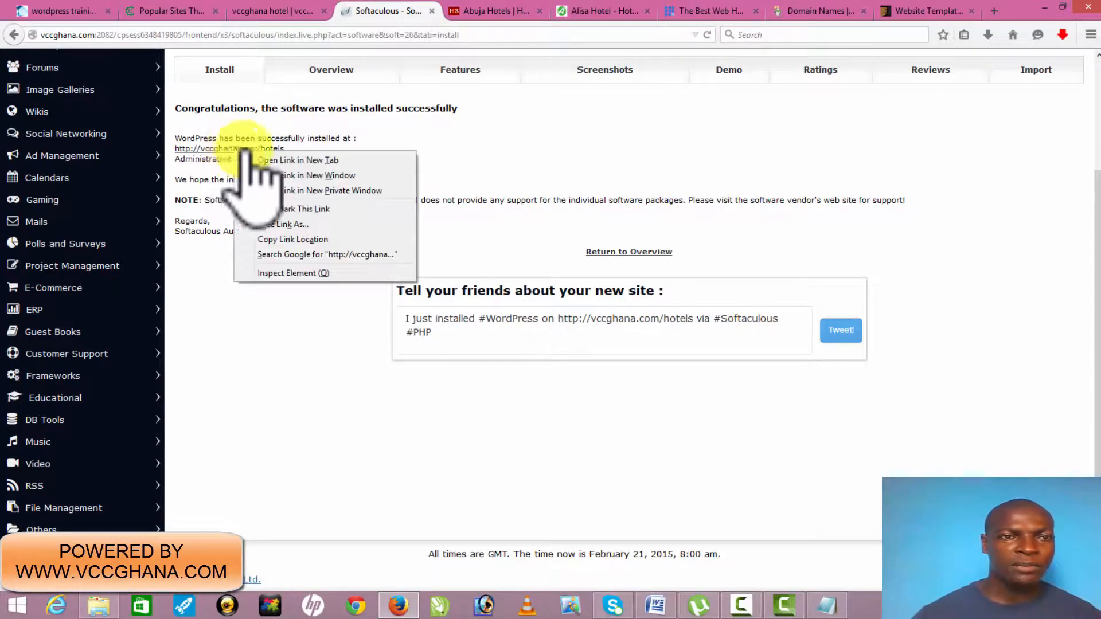
left_click(289, 160)
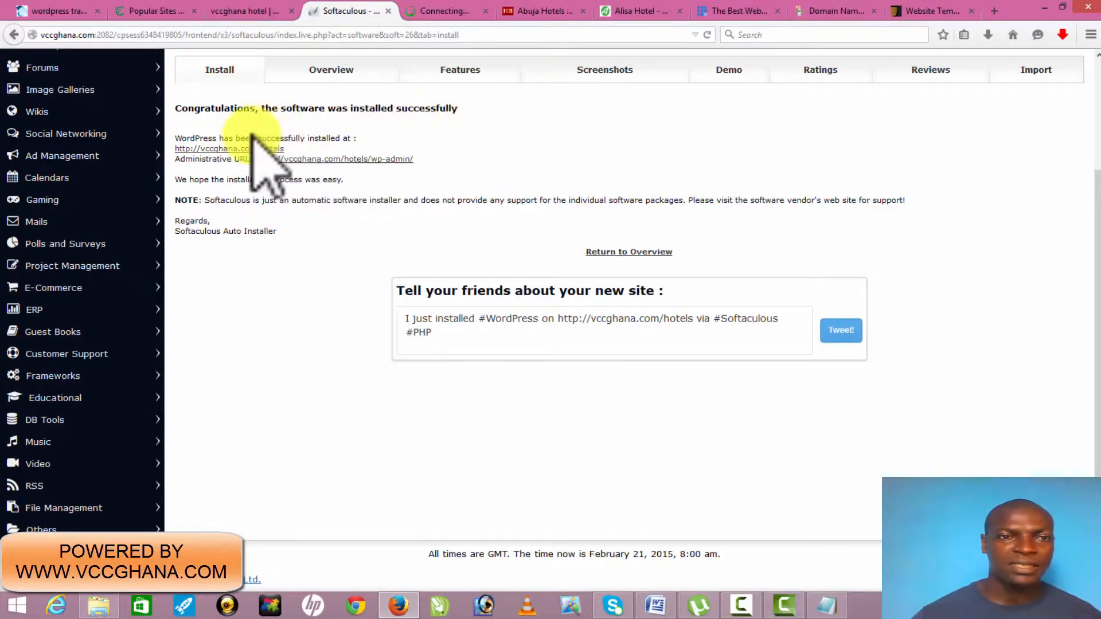
left_click(459, 10)
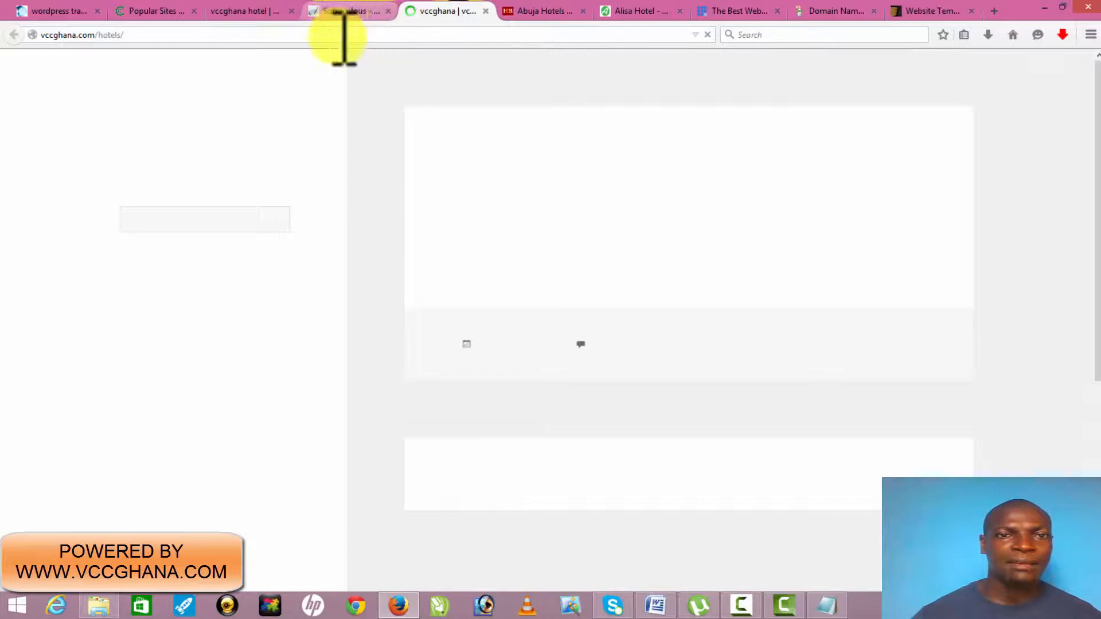
- Open the Administrative URL in a new tab and view the site's Hello world! homepage
left_click(344, 12)
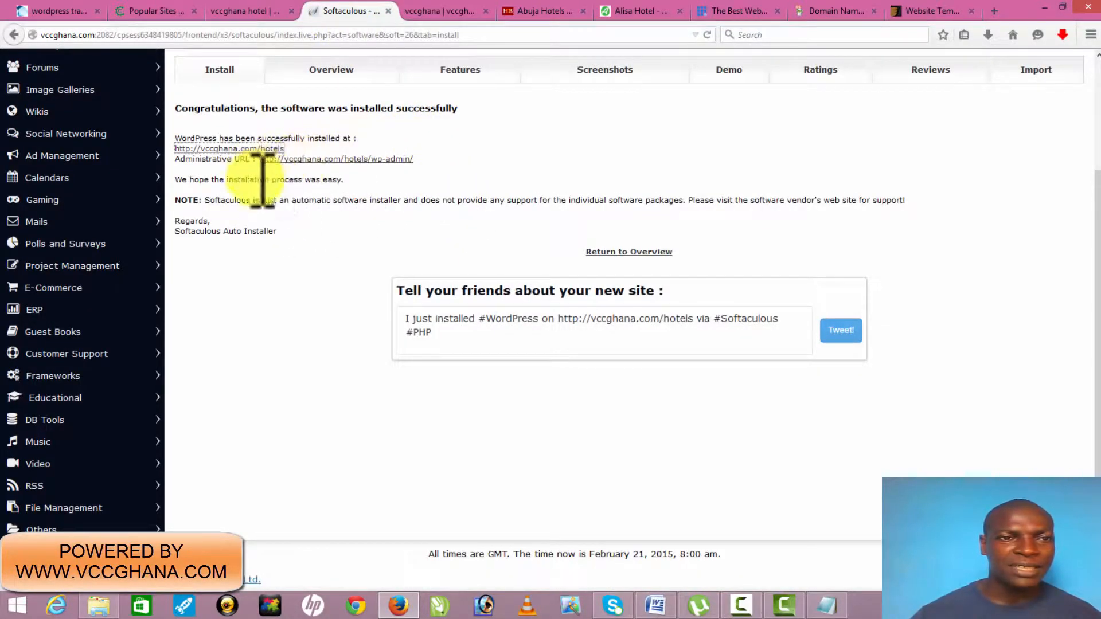
left_click(300, 160)
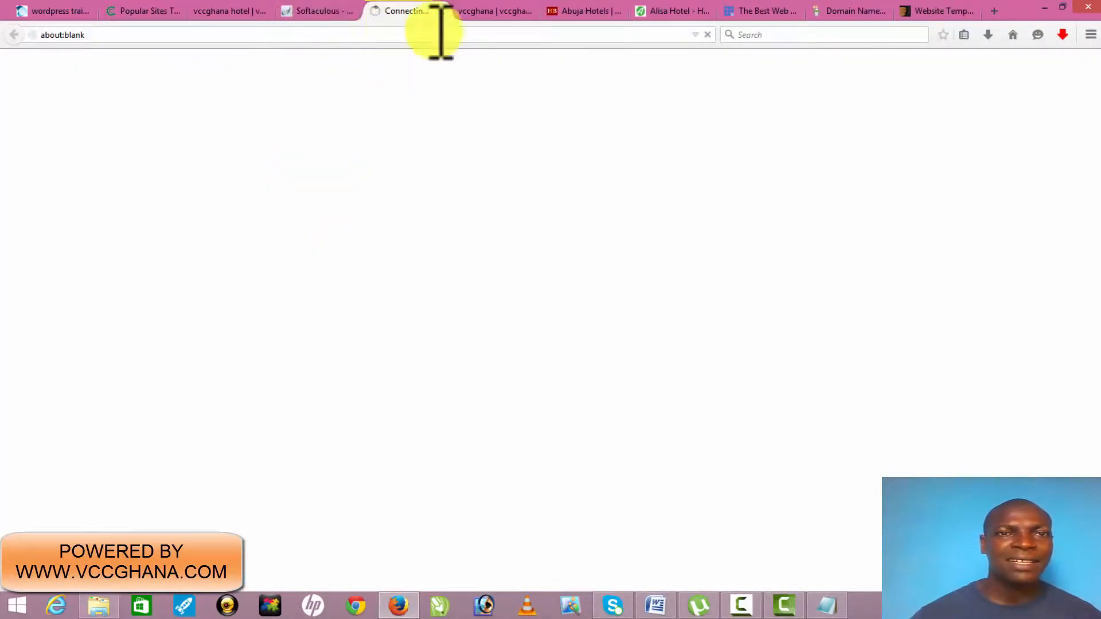
left_click(481, 13)
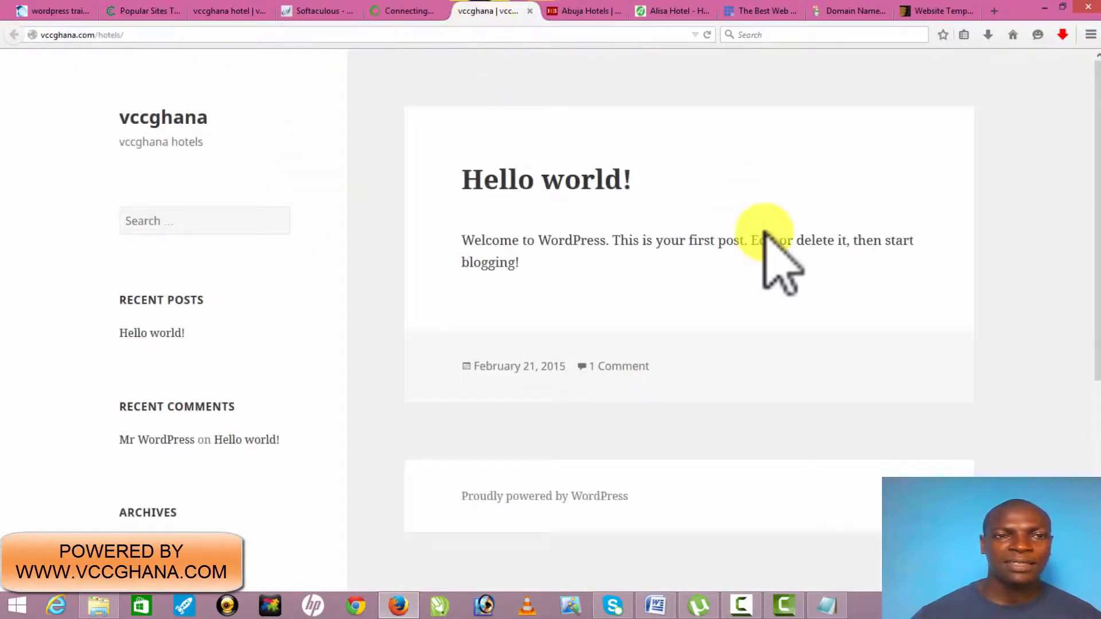
mouse_move(1095, 201)
left_mouse_down()
mouse_move(1096, 455)
mouse_move(1095, 189)
left_mouse_up()
mouse_move(1097, 152)
left_mouse_down()
mouse_move(1097, 406)
mouse_move(1097, 150)
left_mouse_up()
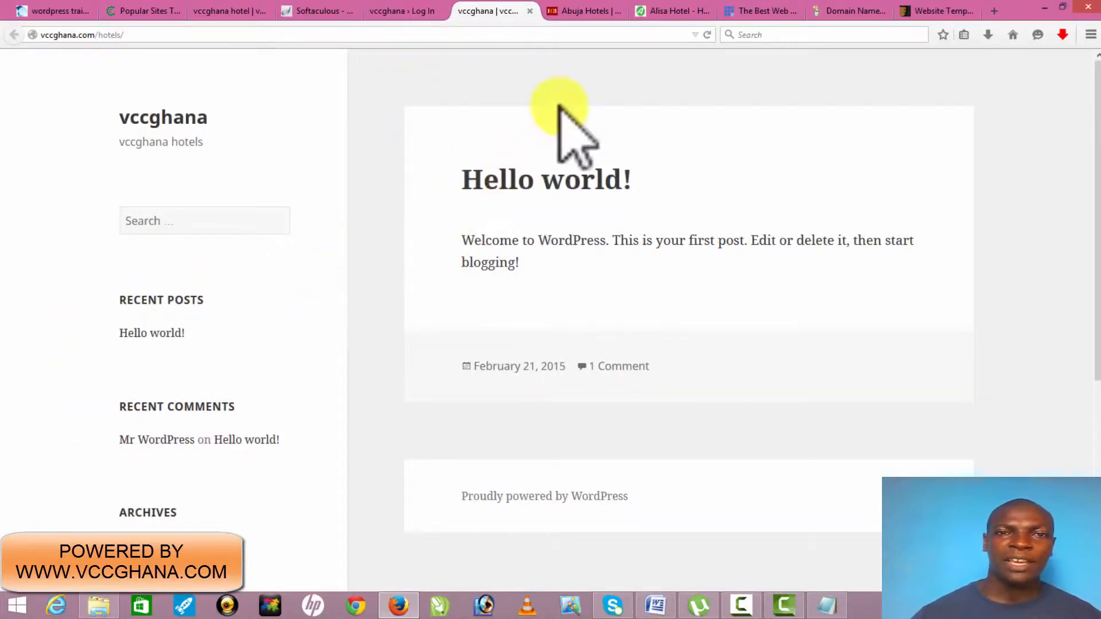
- Sign in at the vccghana admin login page and decline saving the password
left_click(400, 8)
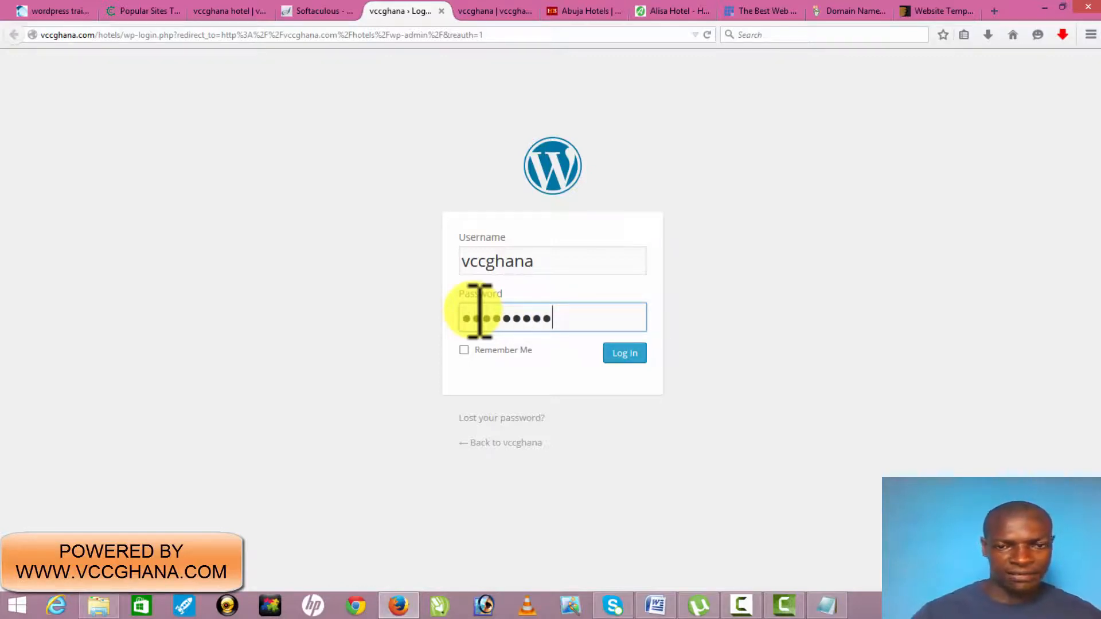
left_click(633, 352)
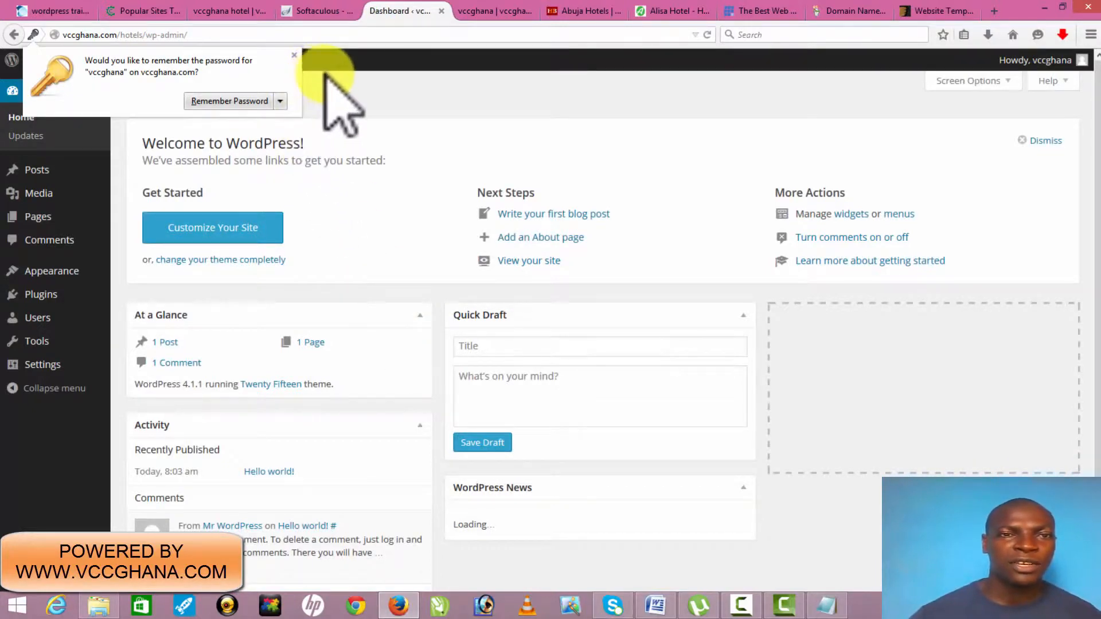
left_click(294, 55)
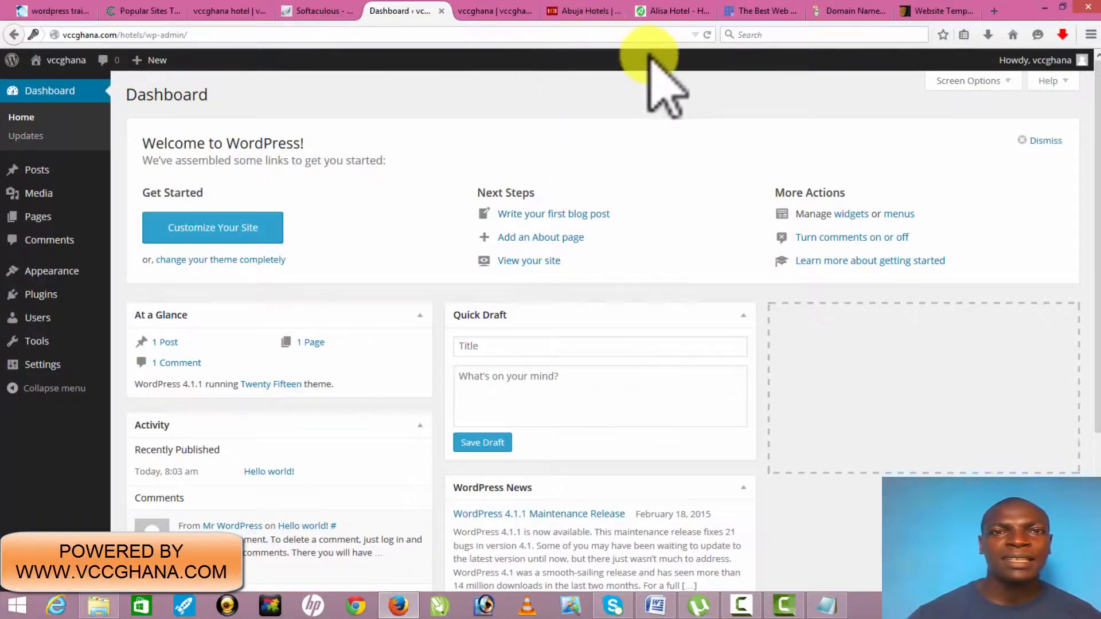
- Scroll through the vccghana hotel demo homepage, then view the popular WordPress sites article
left_click(221, 11)
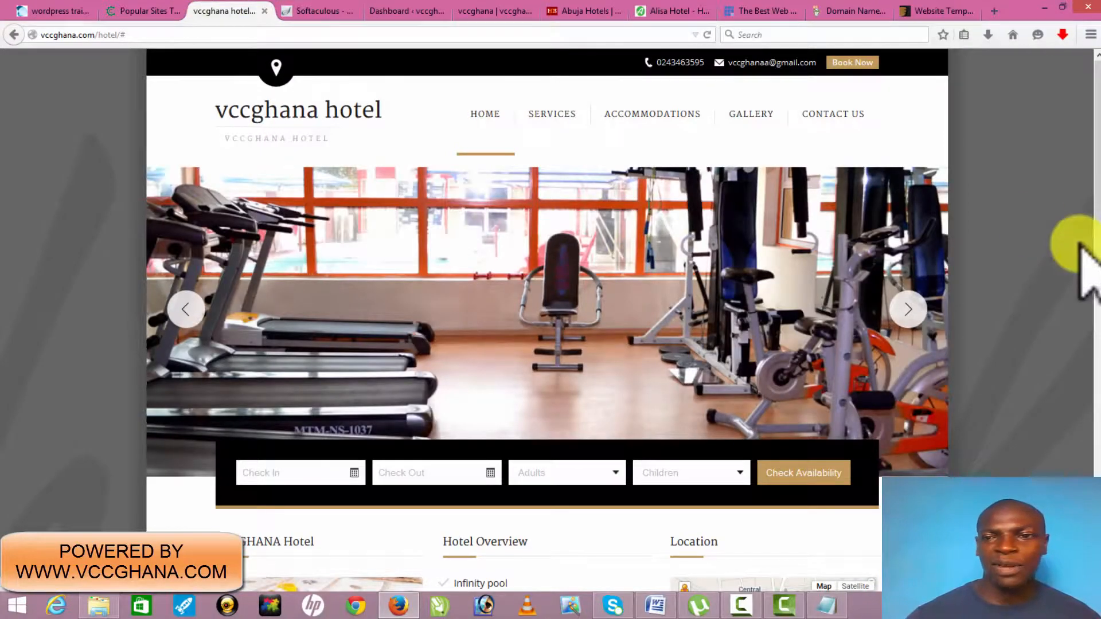
left_click_drag(1092, 117, 1094, 74)
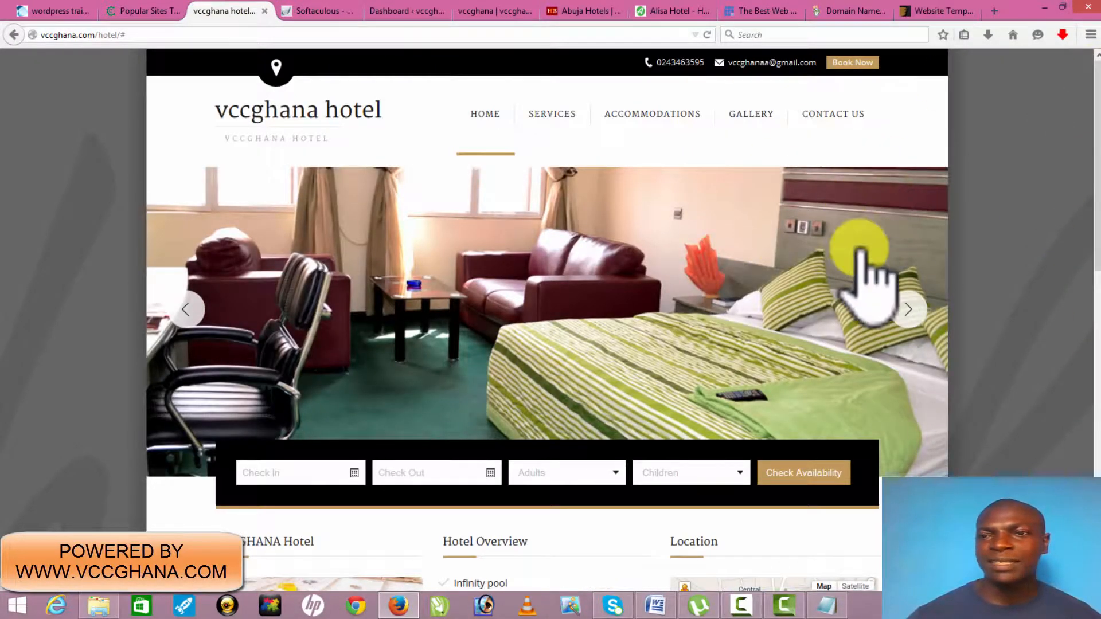
left_click_drag(1095, 150, 1093, 210)
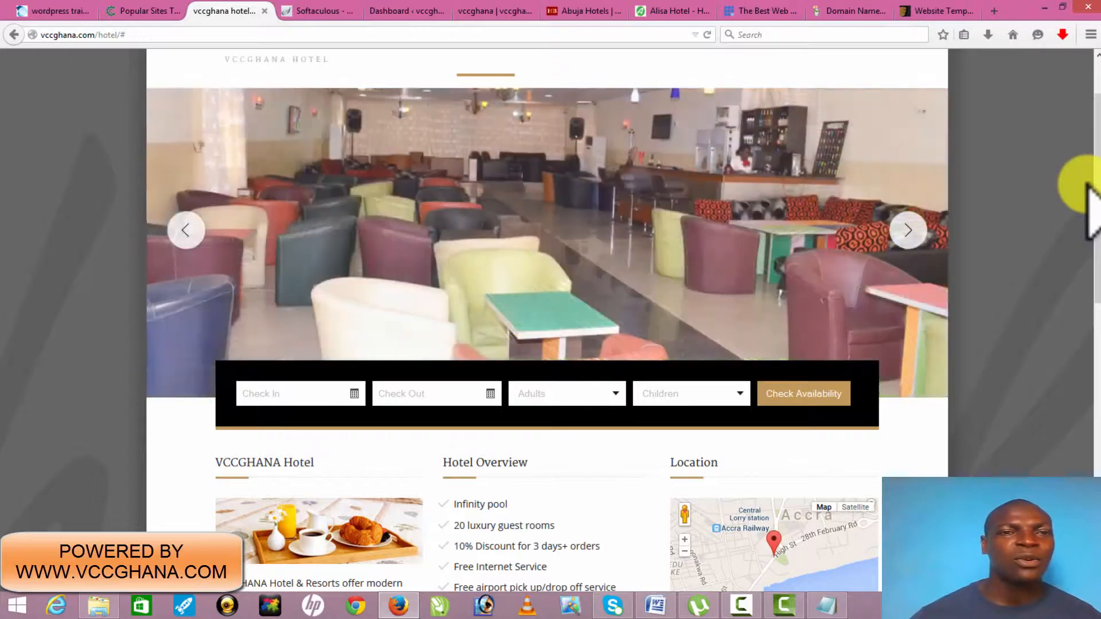
scroll(1093, 161, "up", 1)
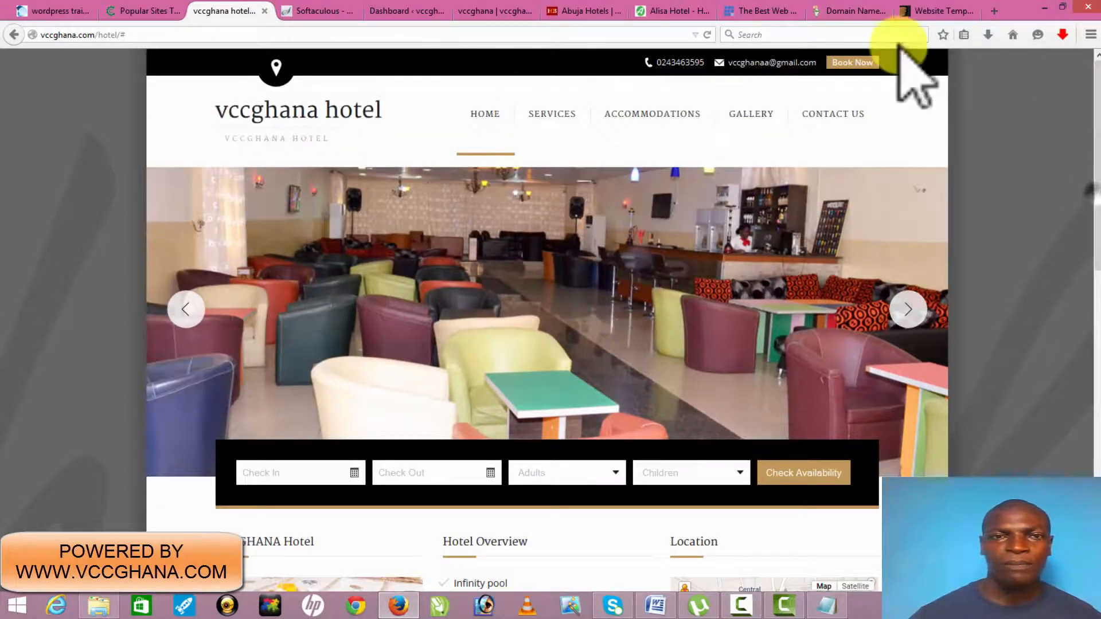
left_click(137, 10)
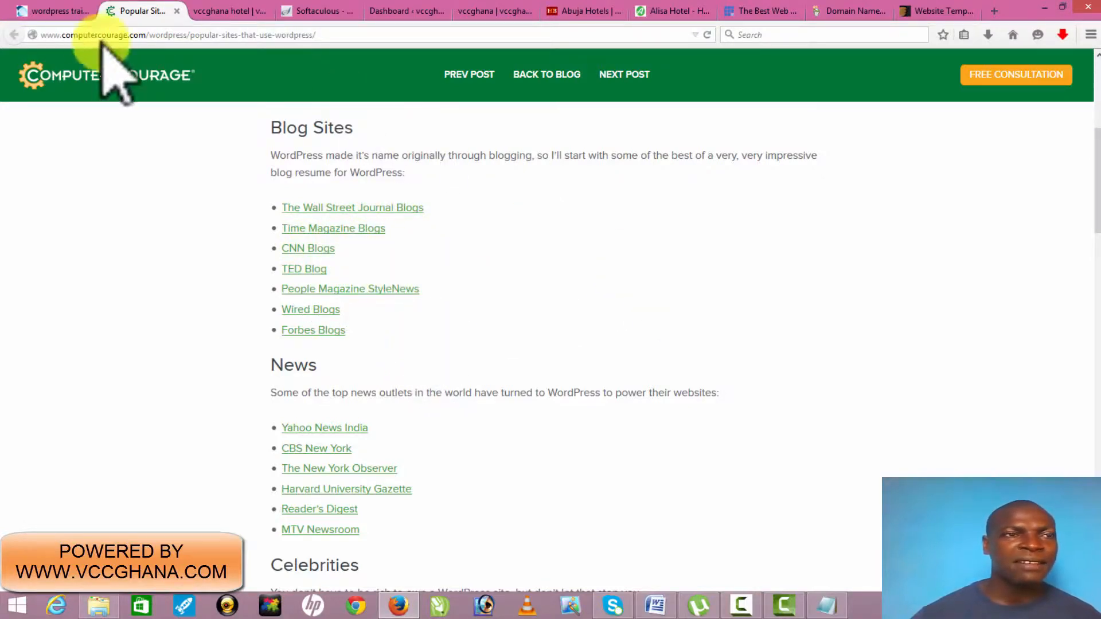
- Check the training course page, install success page and WordPress dashboard, then open a new tab
left_click(41, 8)
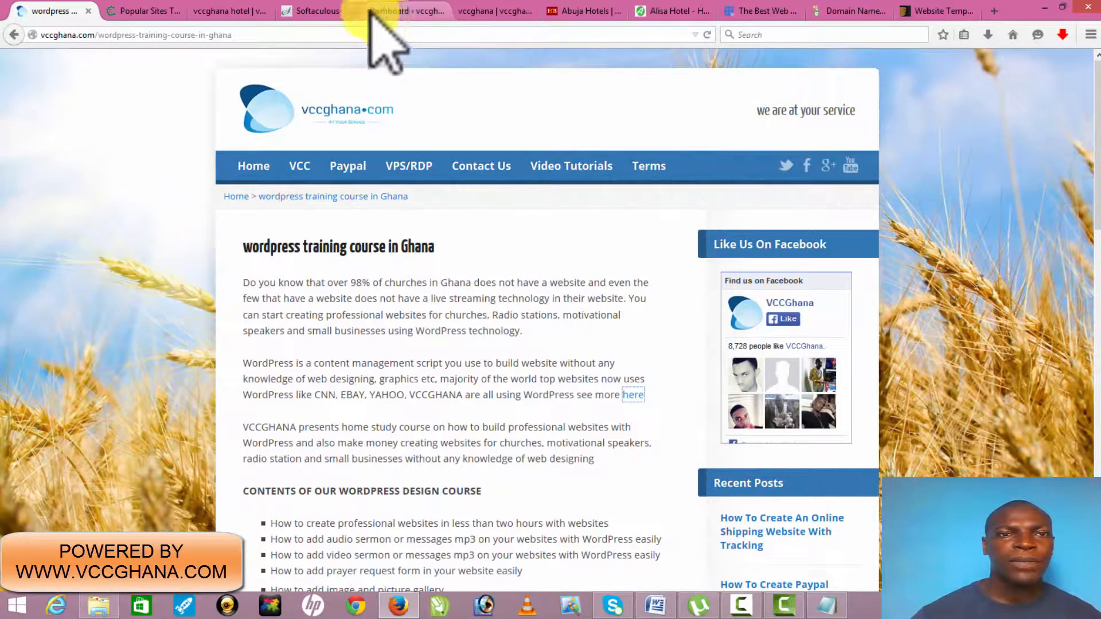
left_click(326, 10)
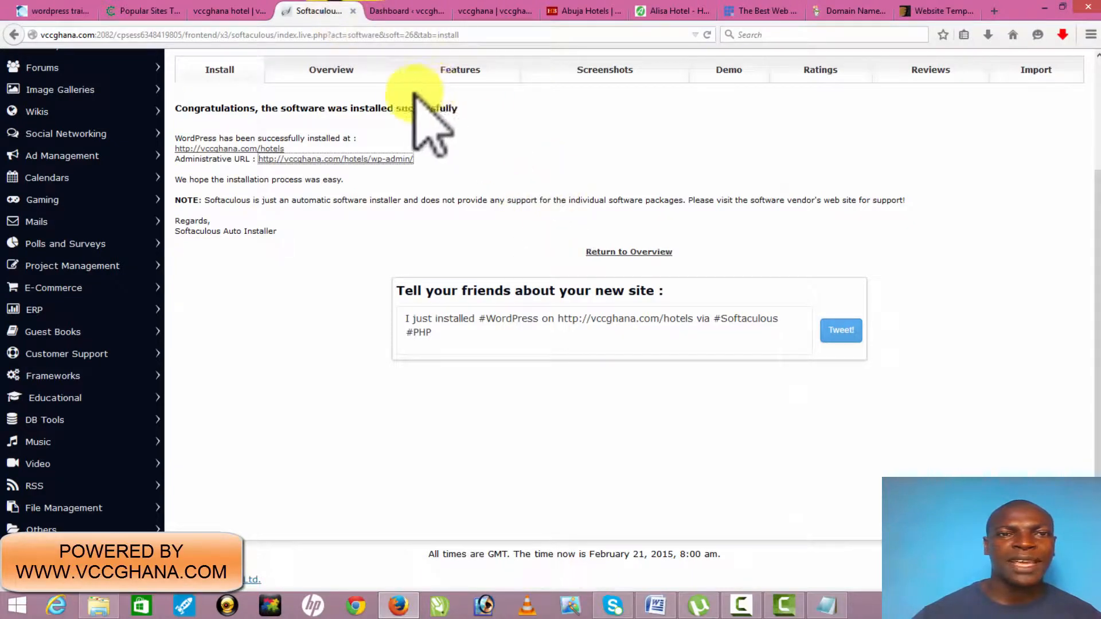
left_click(408, 10)
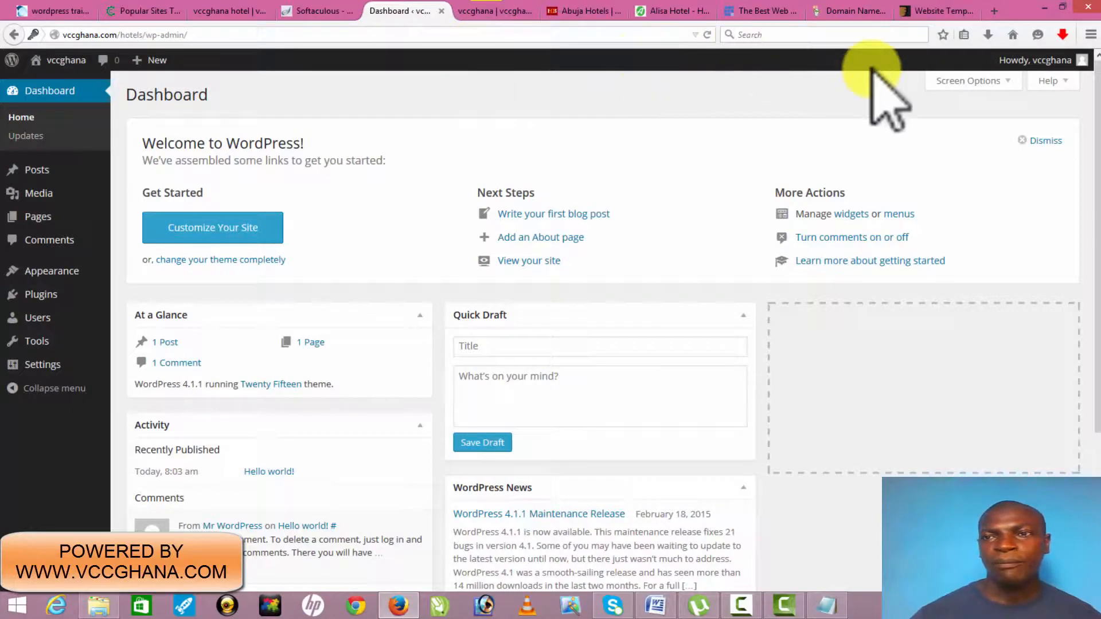
left_click(995, 11)
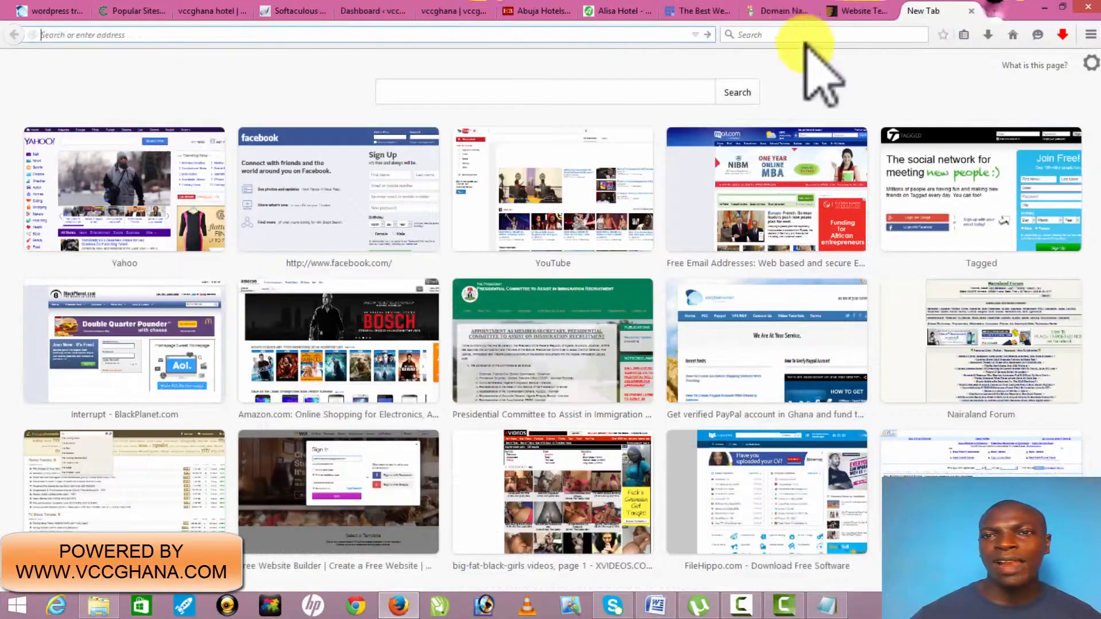
- Search Google for 'wordpress theme for hotel'
left_click(794, 35)
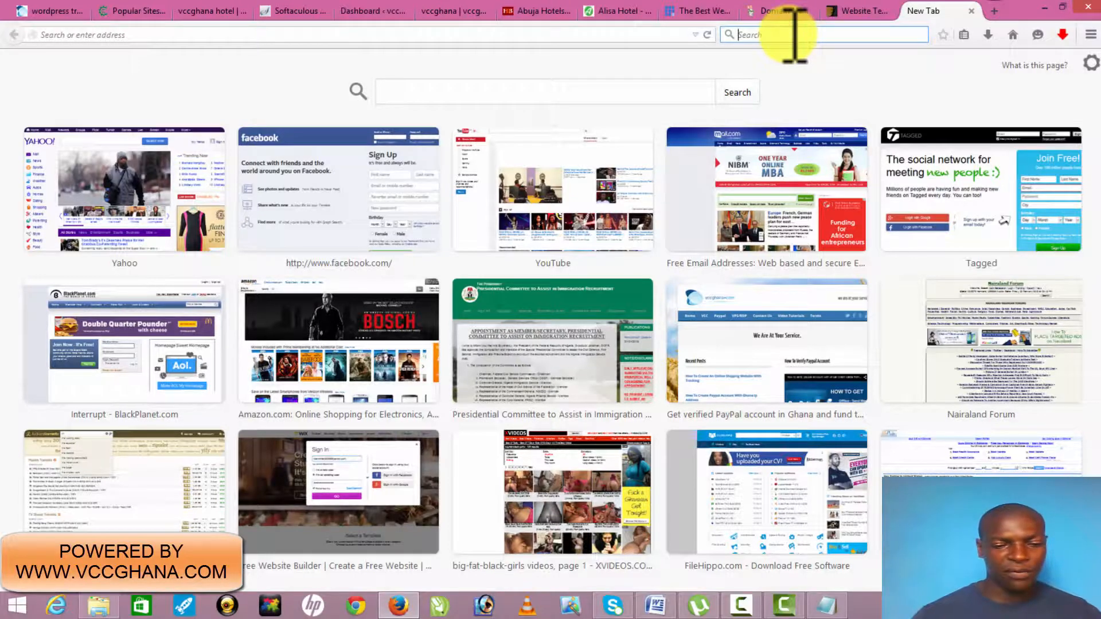
type("wordpress theme")
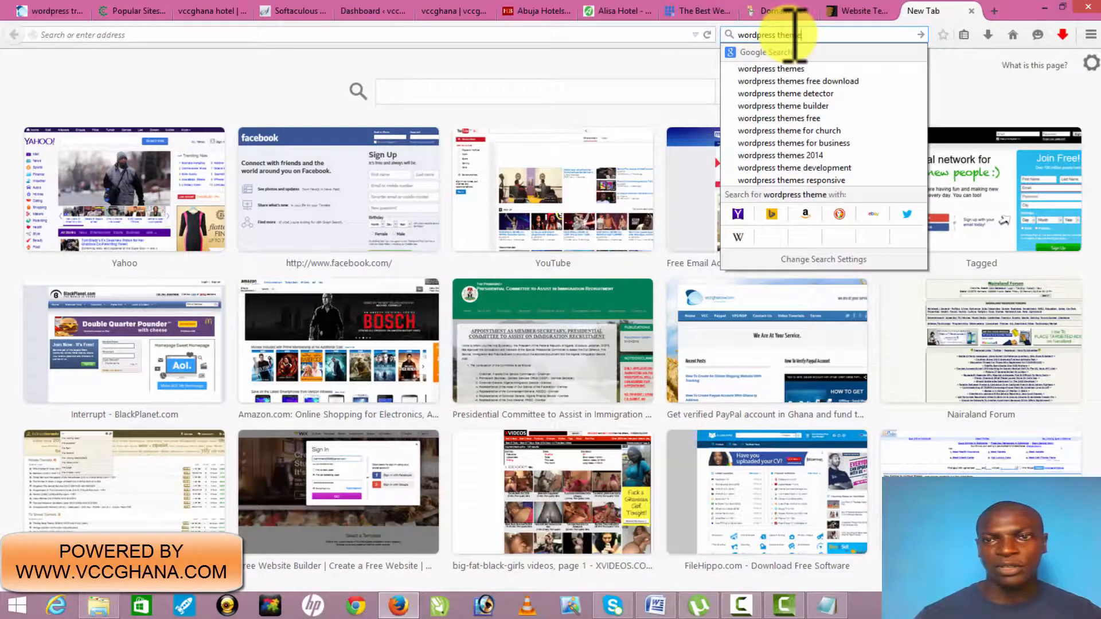
key("Return")
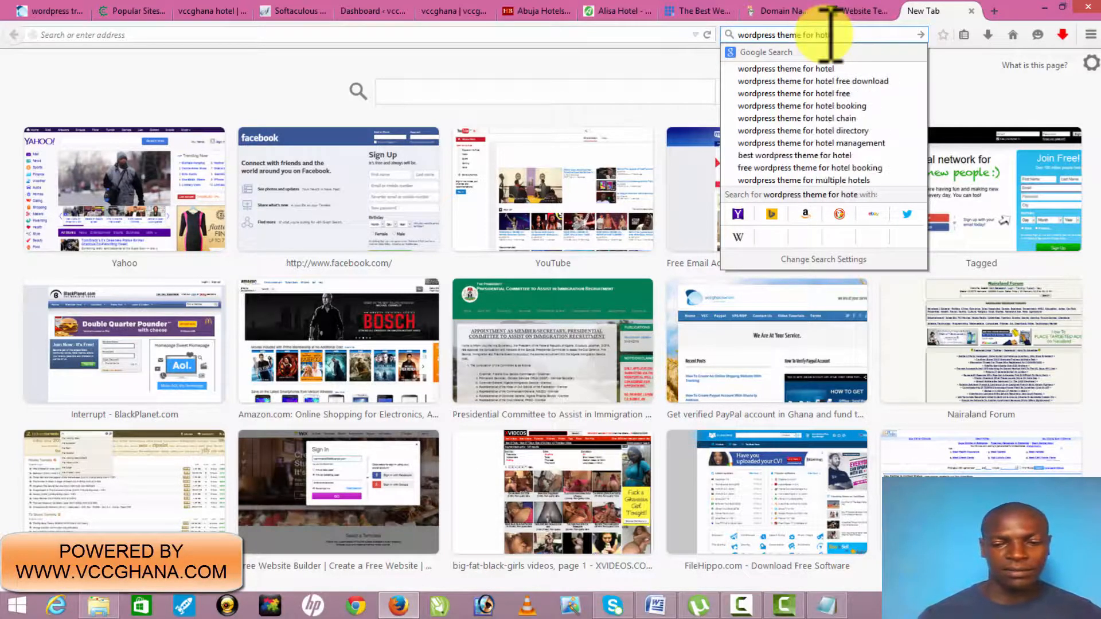
key("Return")
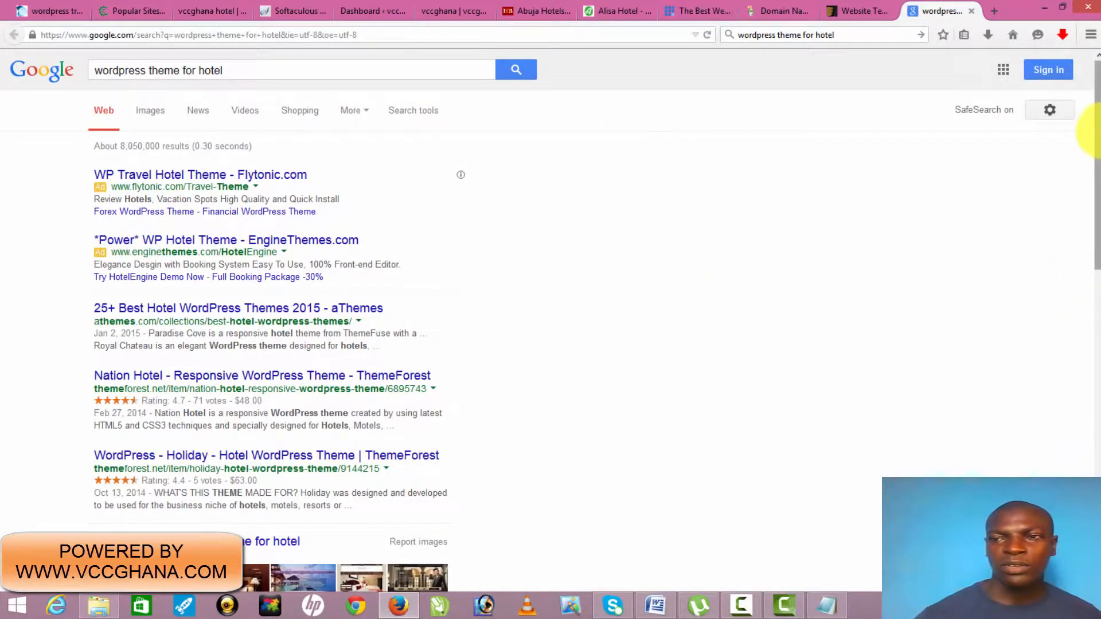
- Scroll through the search results and switch to the ThemeForest website templates page
scroll(1089, 160, "down", 4)
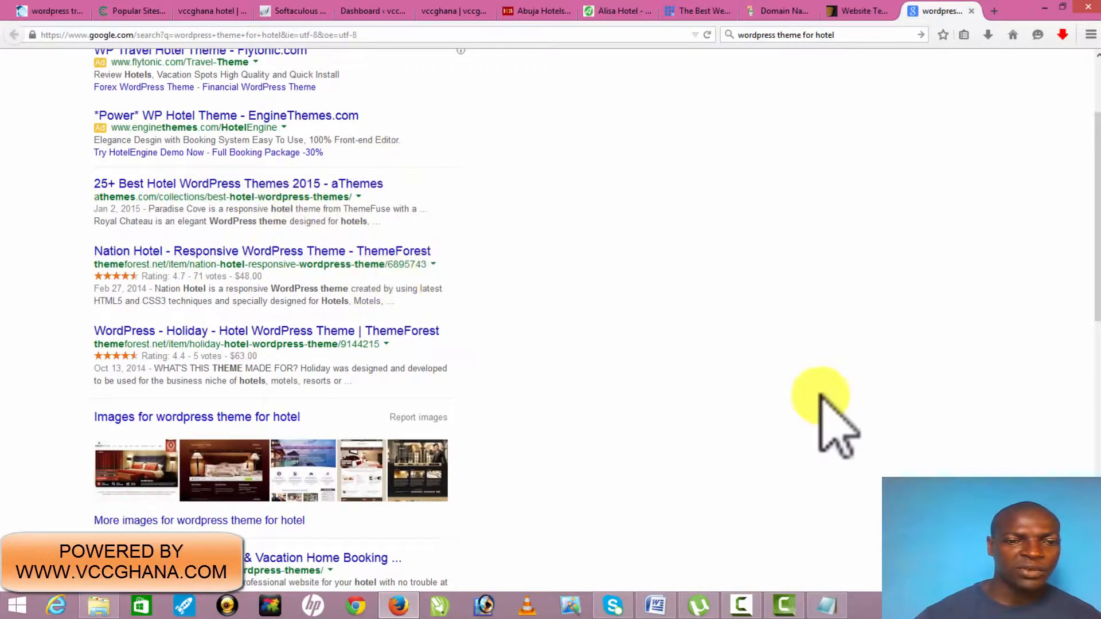
left_click_drag(1094, 232, 1097, 137)
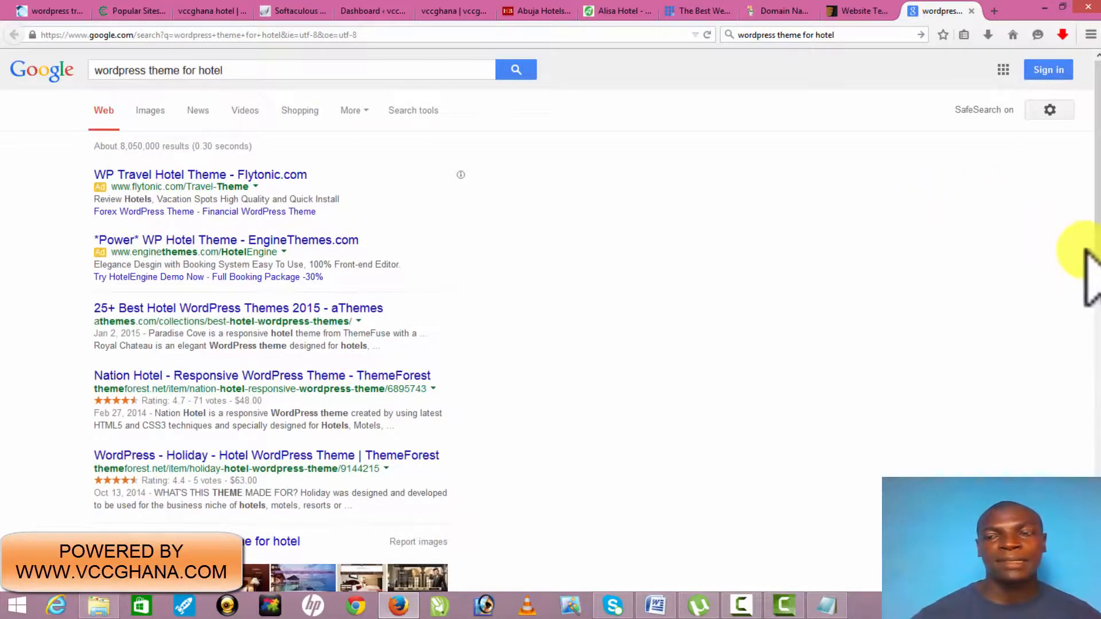
left_click_drag(1092, 206, 1093, 247)
left_click(861, 11)
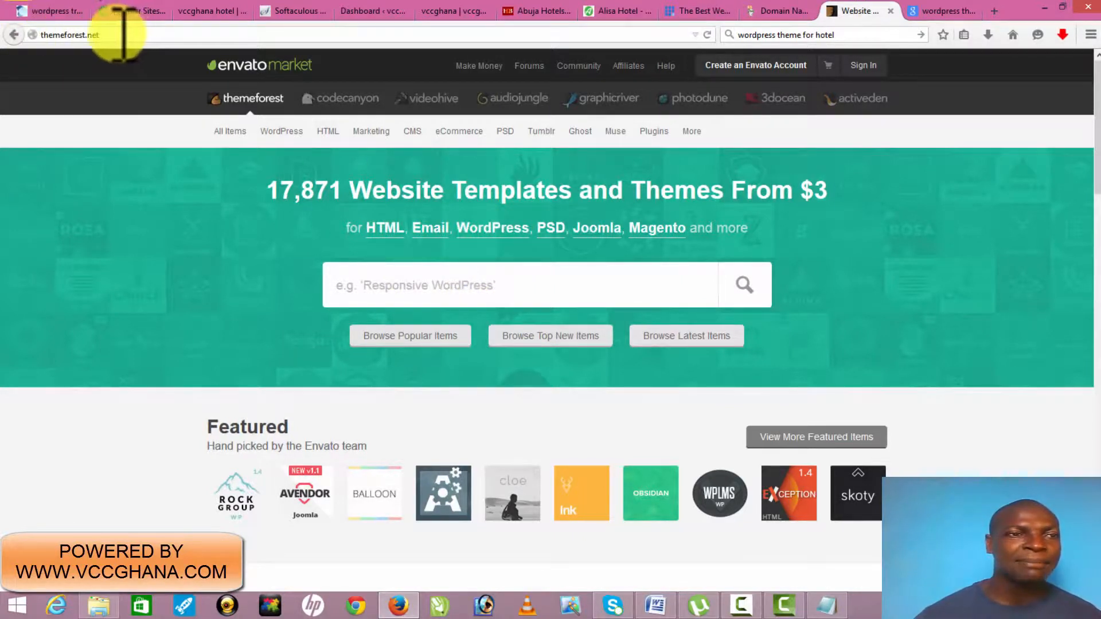
- Browse ThemeForest's WordPress themes category and search it for 'hotel'
left_click_drag(123, 34, 85, 35)
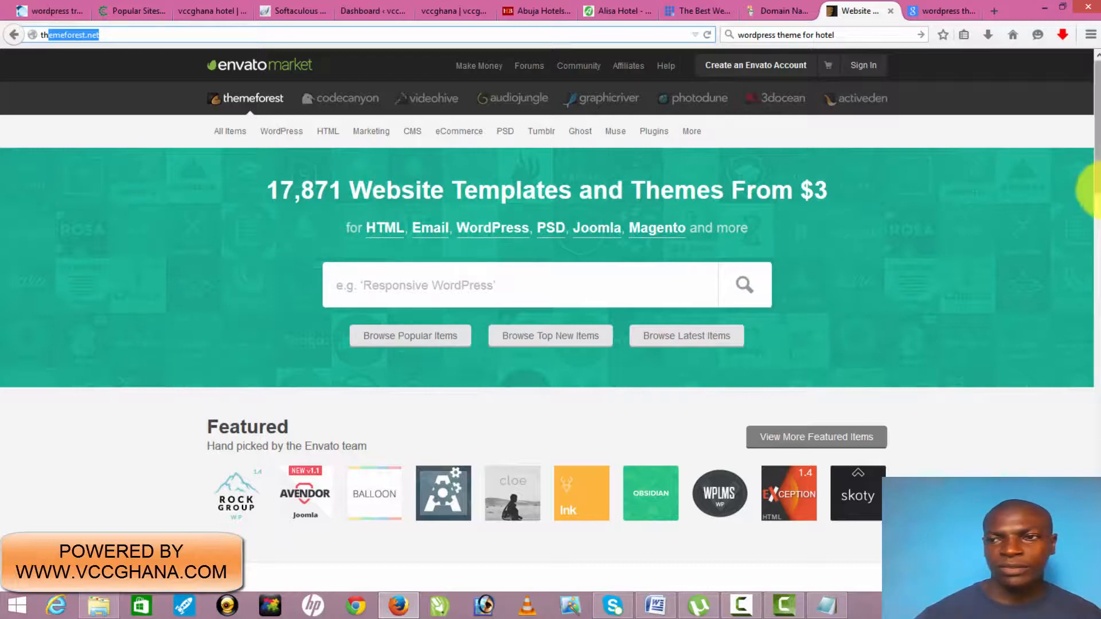
mouse_move(1090, 164)
left_mouse_down()
mouse_move(1084, 442)
mouse_move(1090, 163)
left_mouse_up()
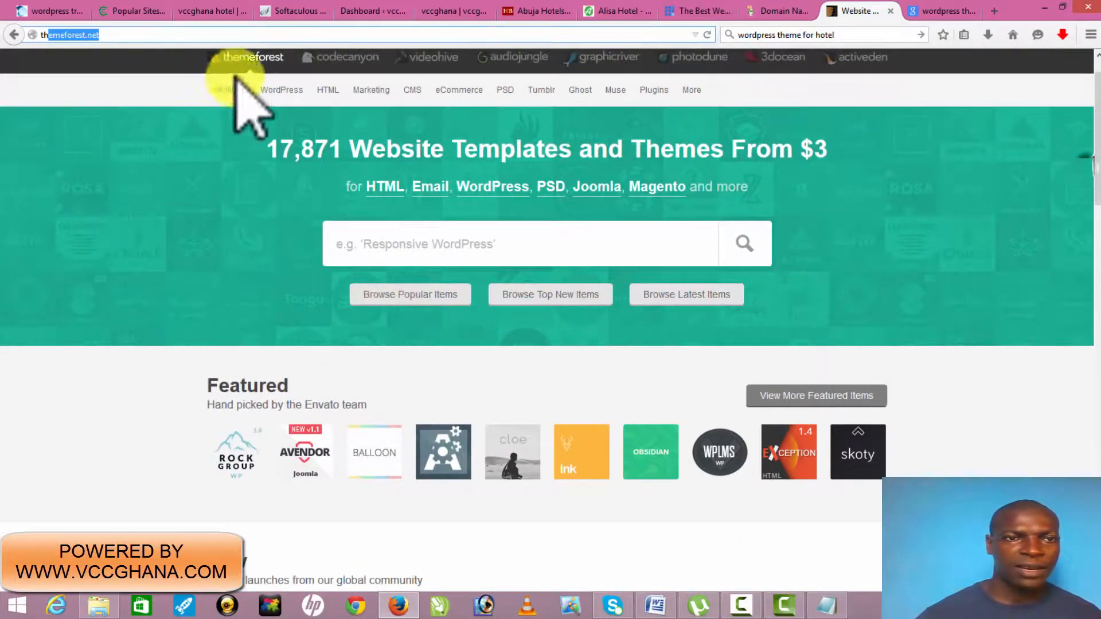
mouse_move(291, 95)
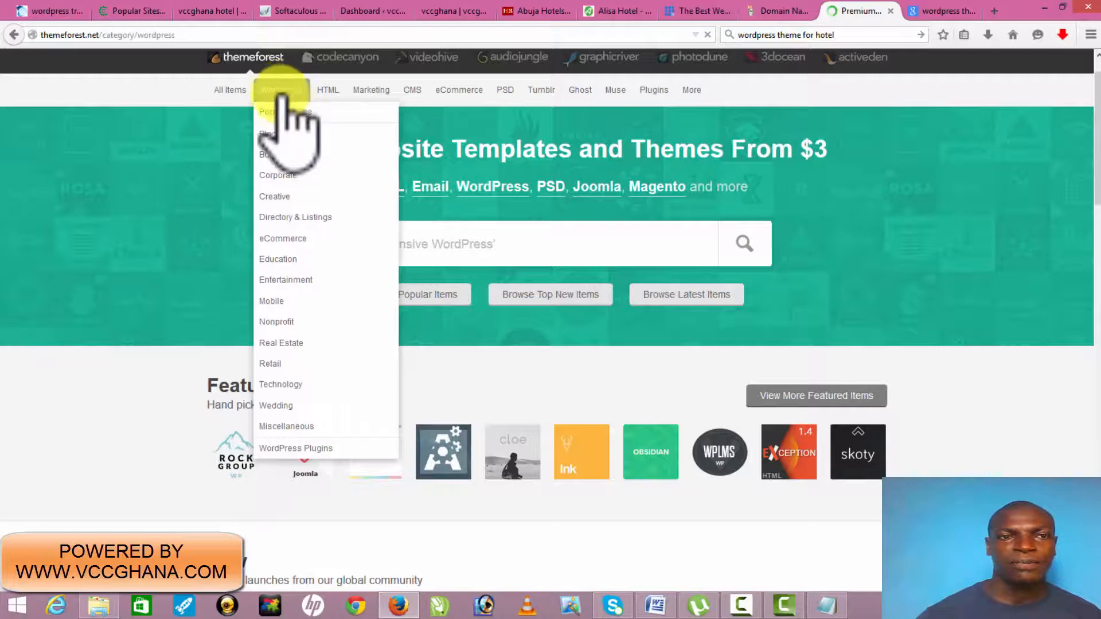
left_click(287, 94)
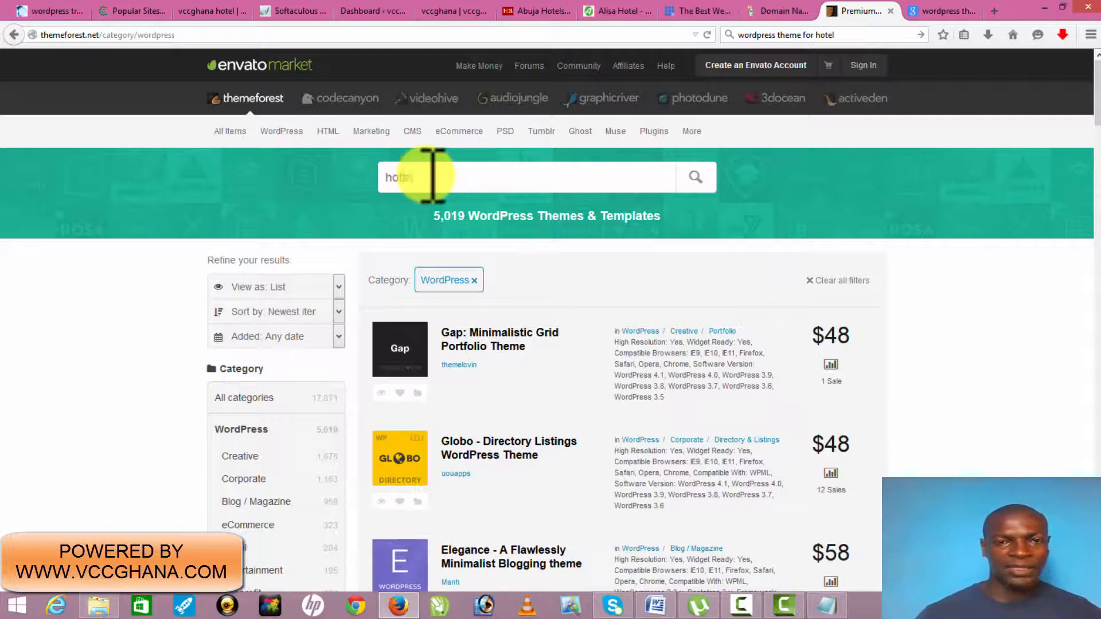
left_click(687, 181)
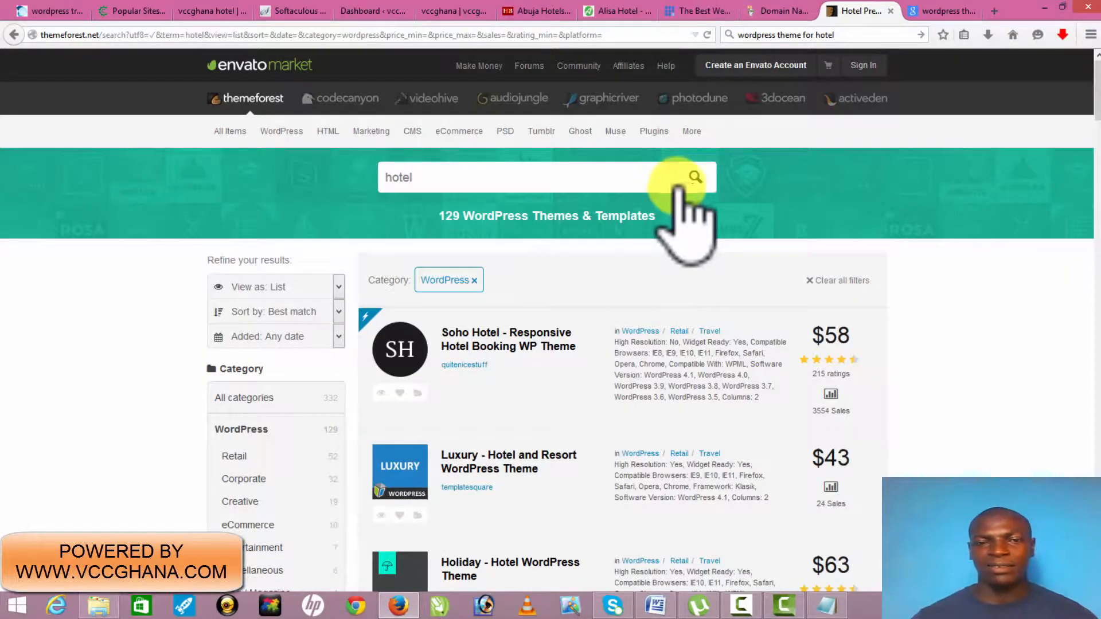
left_click_drag(1097, 110, 1098, 73)
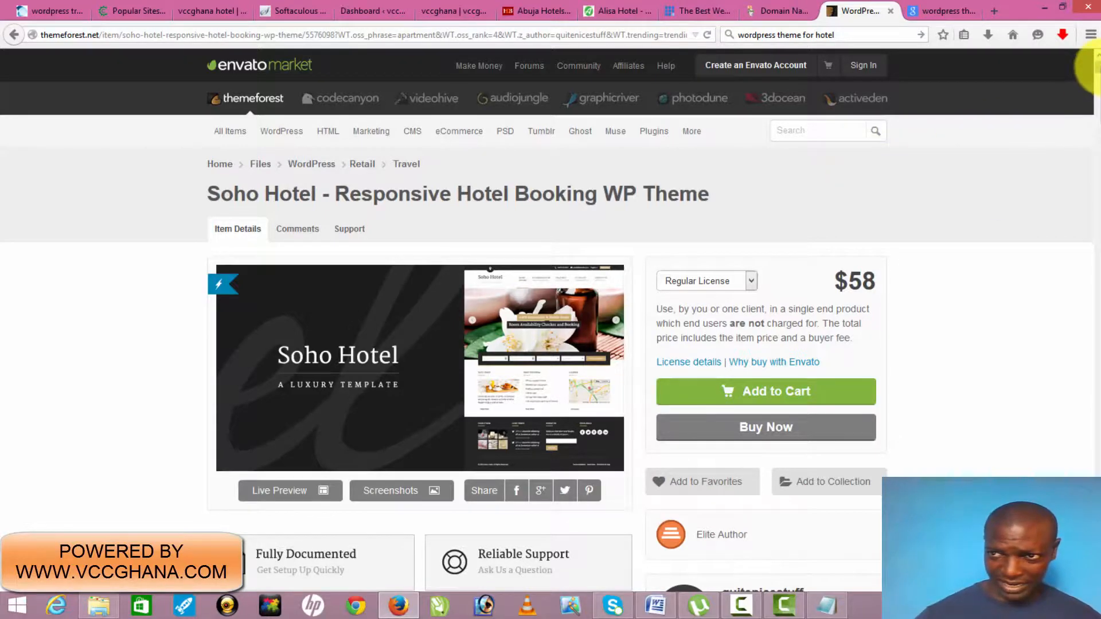
- Open the Soho Hotel theme's Live Preview in a new tab and look through it
left_click_drag(1098, 67, 1096, 67)
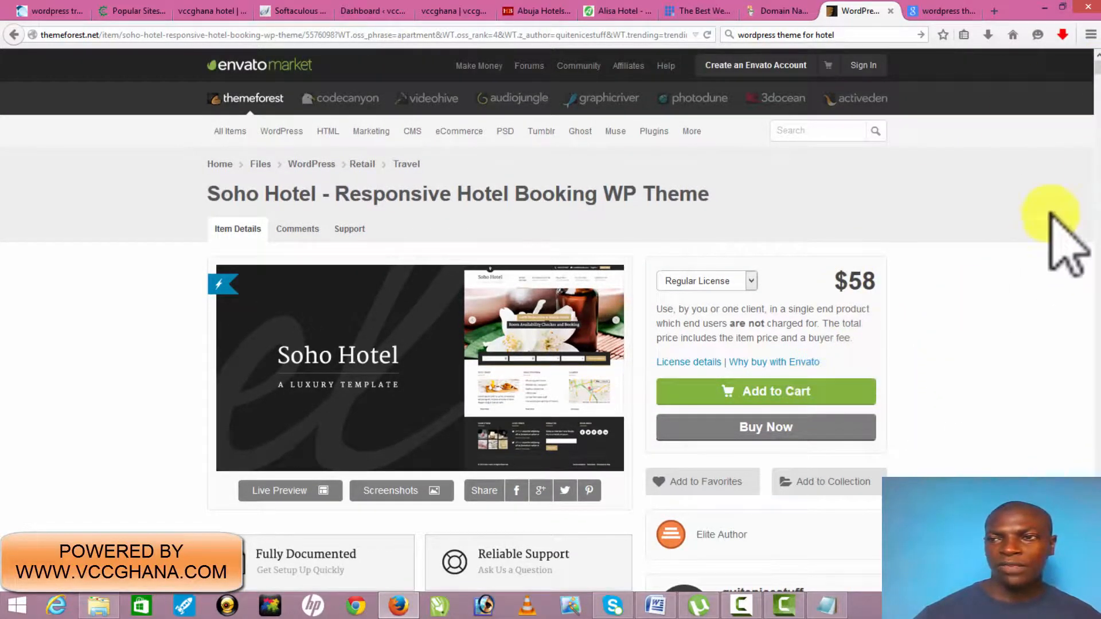
left_click_drag(1097, 65, 1096, 69)
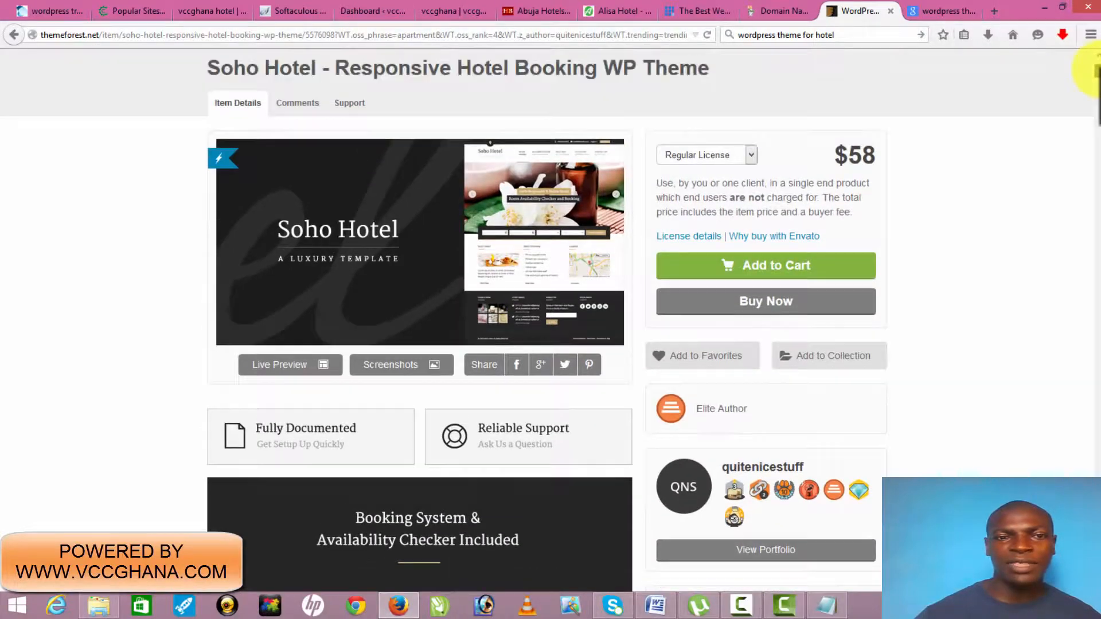
right_click(265, 367)
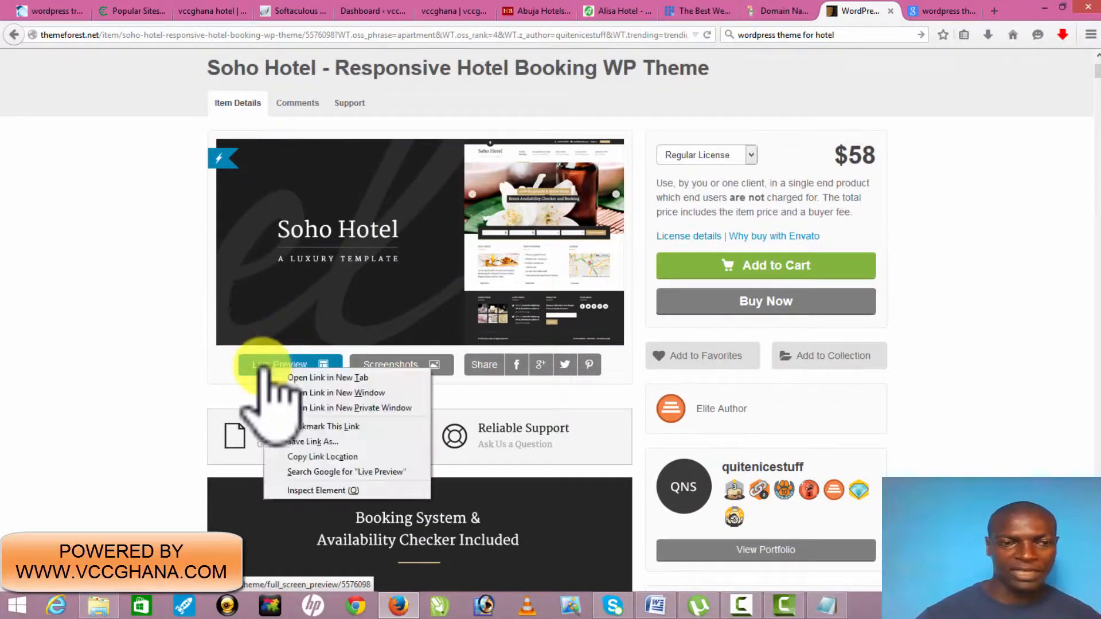
left_click(321, 378)
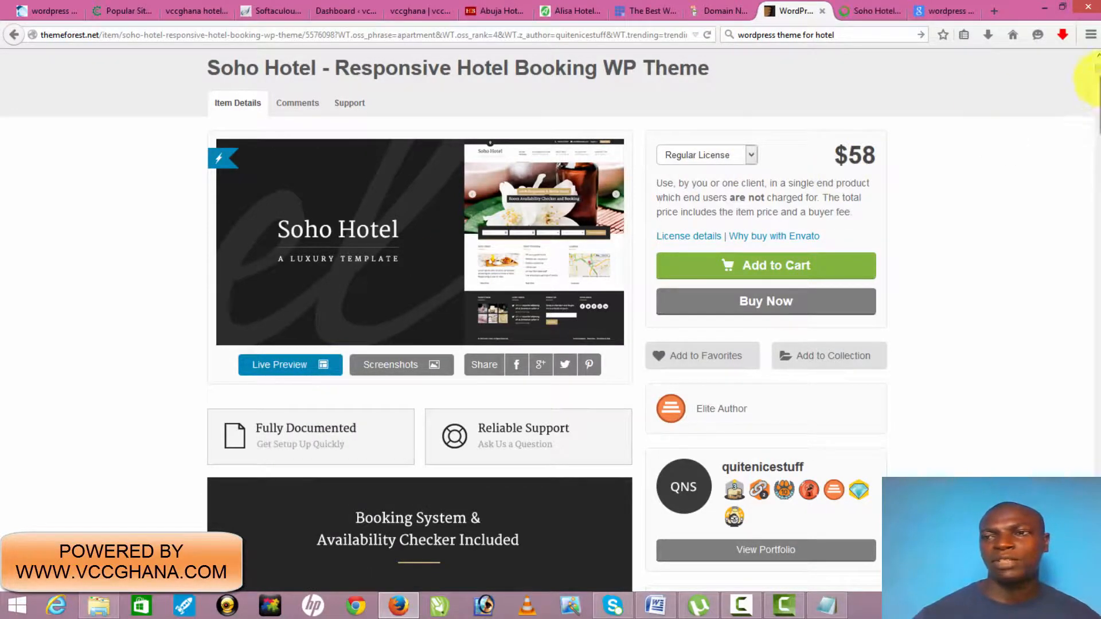
left_click_drag(1097, 75, 1061, 40)
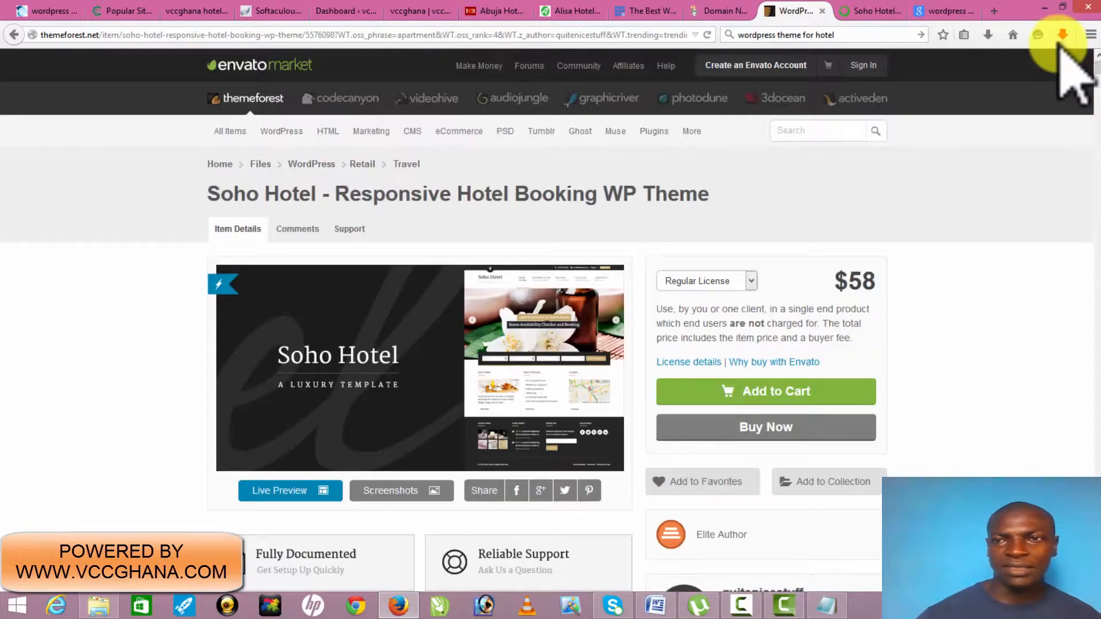
left_click(866, 11)
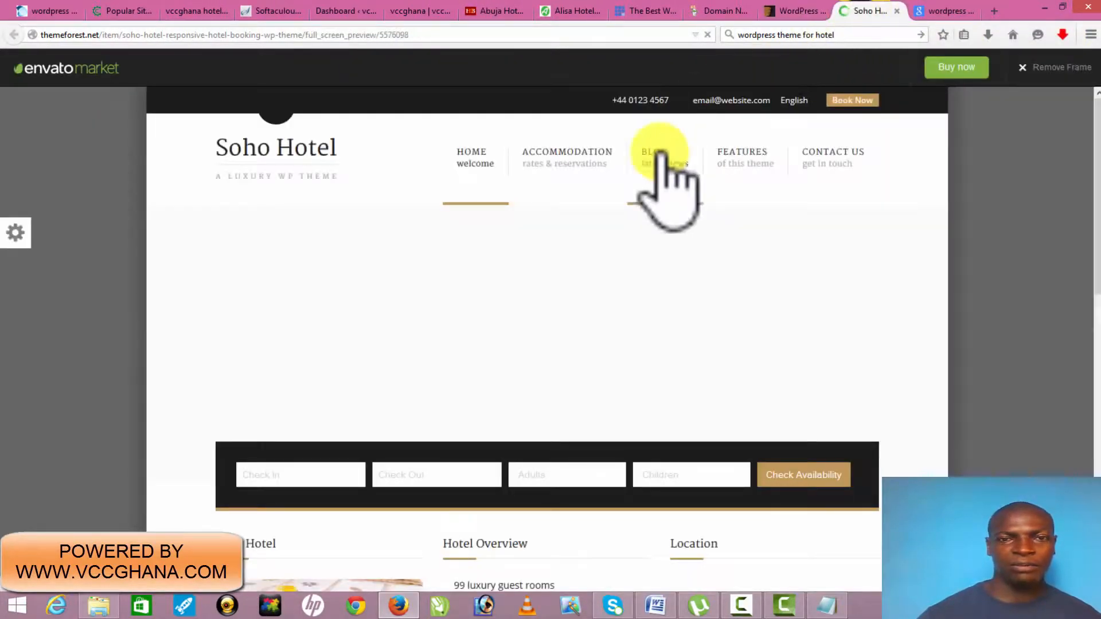
left_click_drag(1092, 172, 1082, 123)
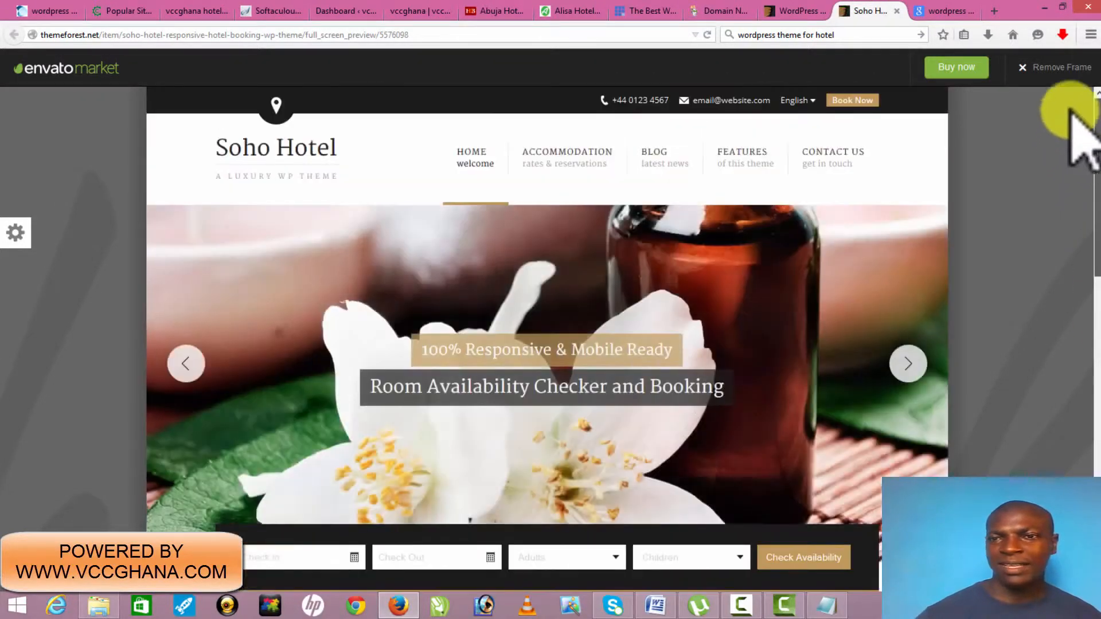
- Compare the Soho Hotel demo against the vccghana hotel site tab
left_click(192, 10)
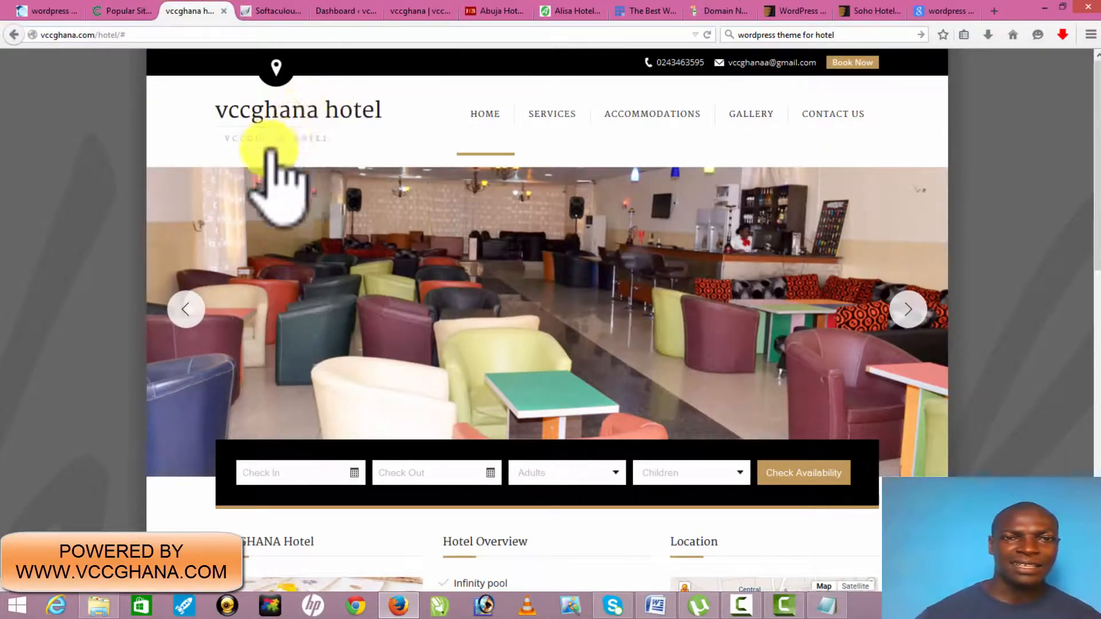
left_click_drag(1097, 138, 1094, 74)
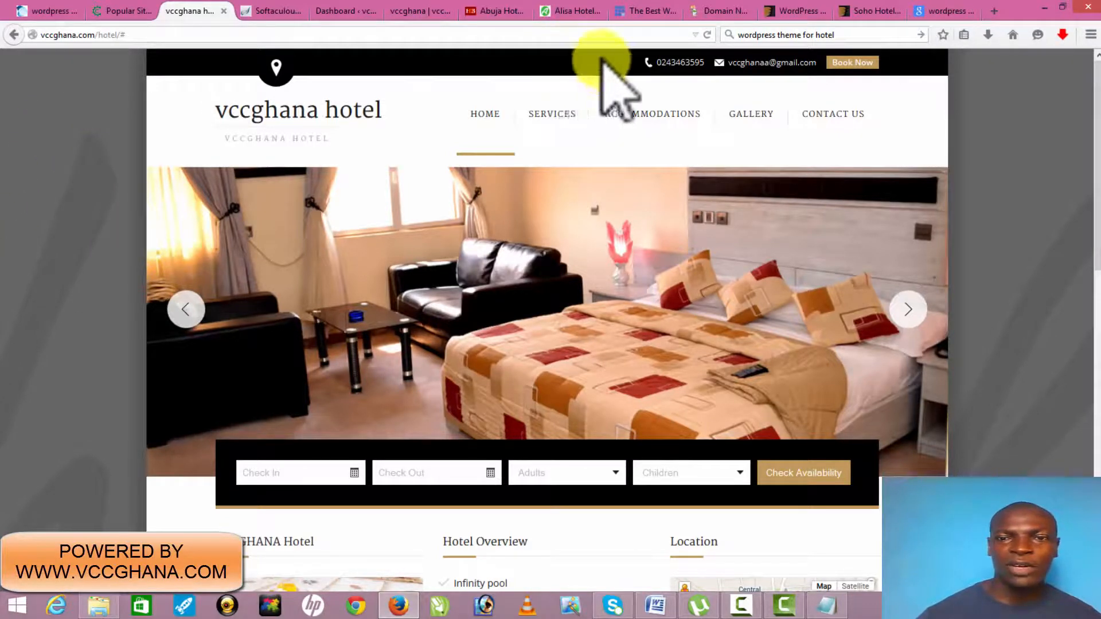
left_click_drag(1096, 112, 1093, 62)
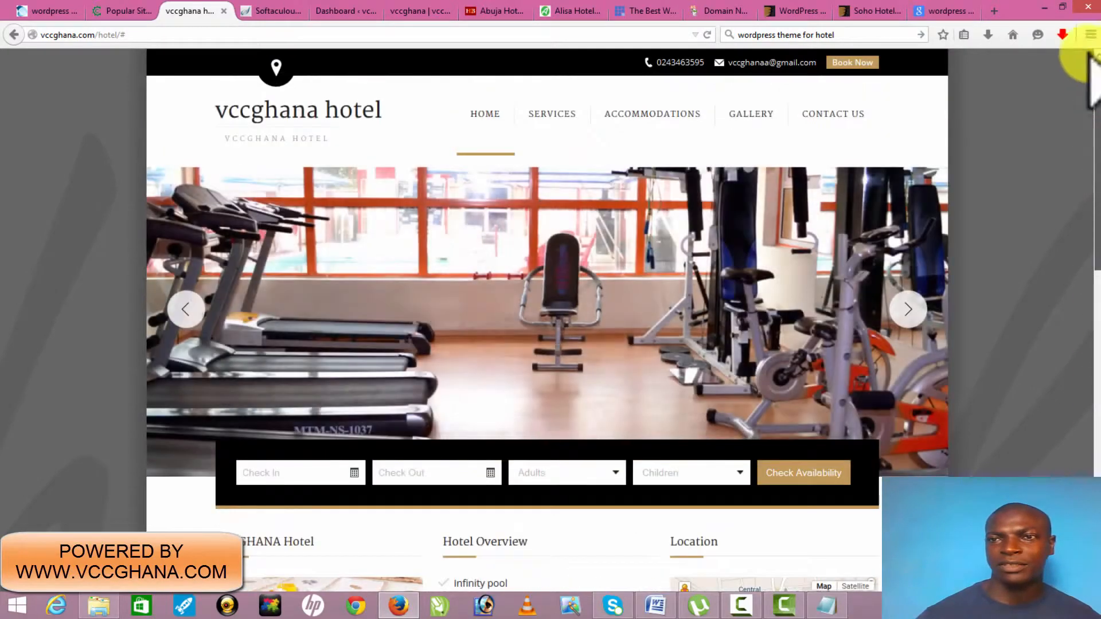
left_click(863, 10)
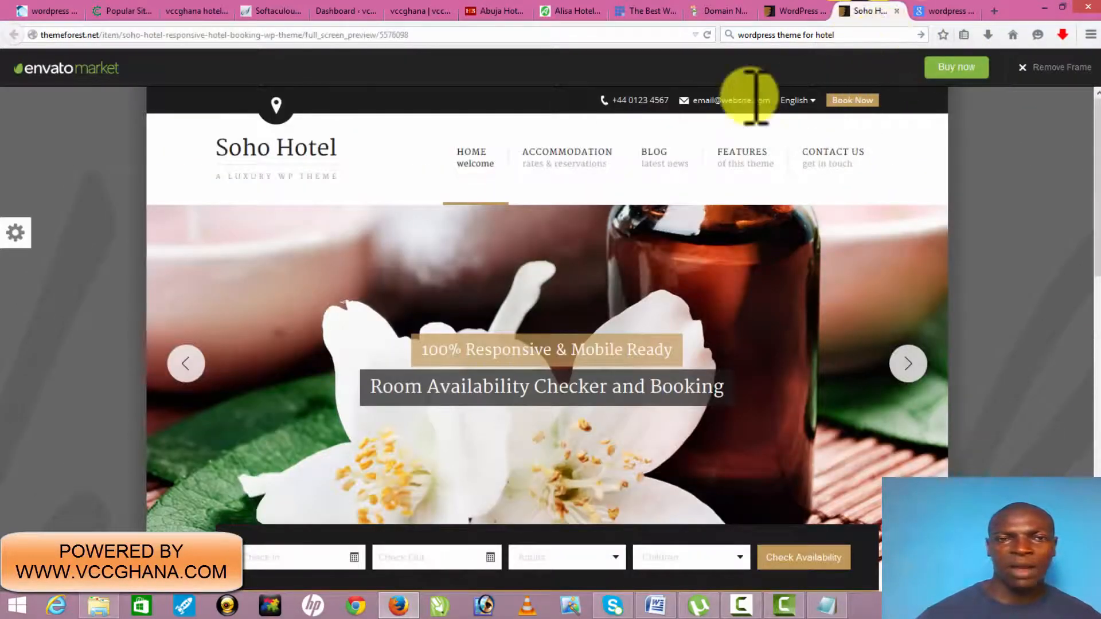
- Close the Soho Hotel demo and item page tabs and bring up the Documentation folder
left_click(897, 11)
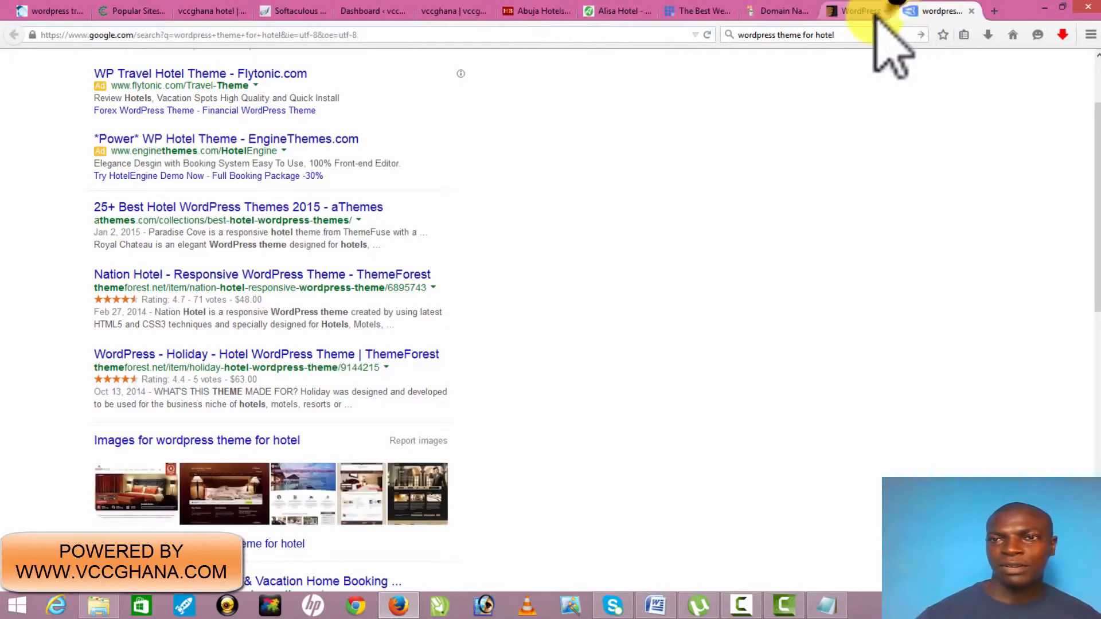
left_click(850, 8)
left_click(890, 10)
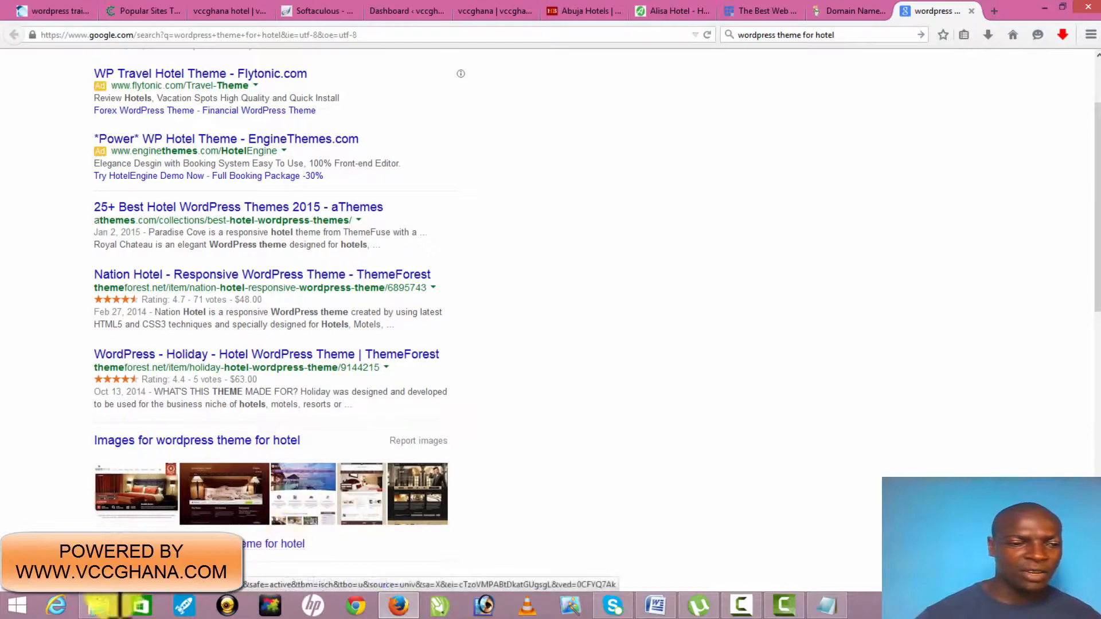
left_click(99, 607)
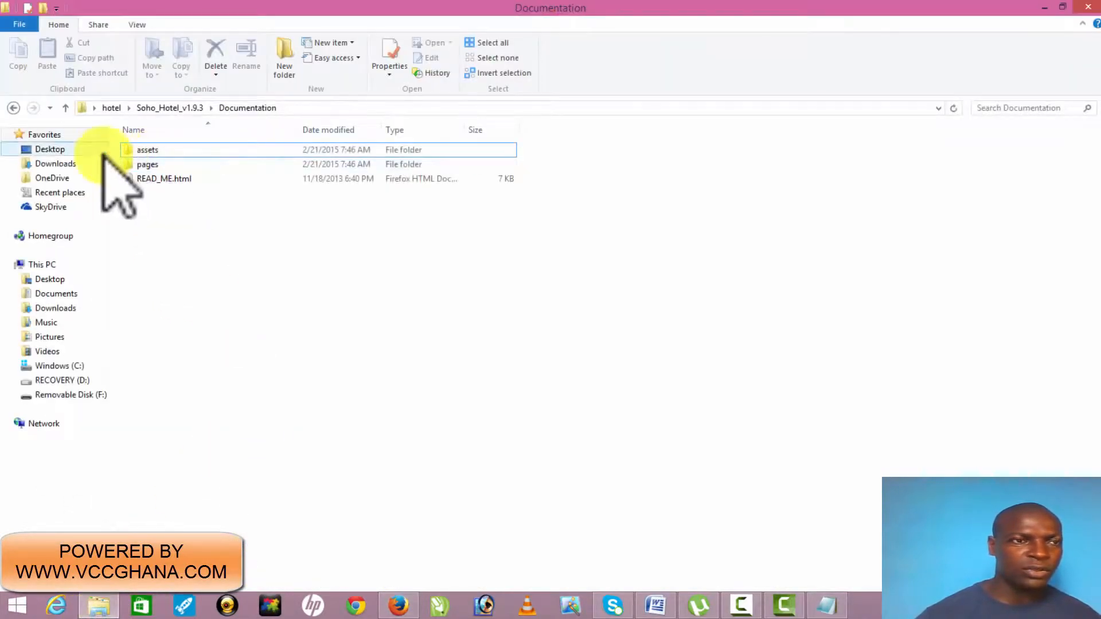
- Locate sohohotel.zip in hotel > Soho_Hotel_v1.9.3 > Theme, then return to Firefox
left_click(13, 108)
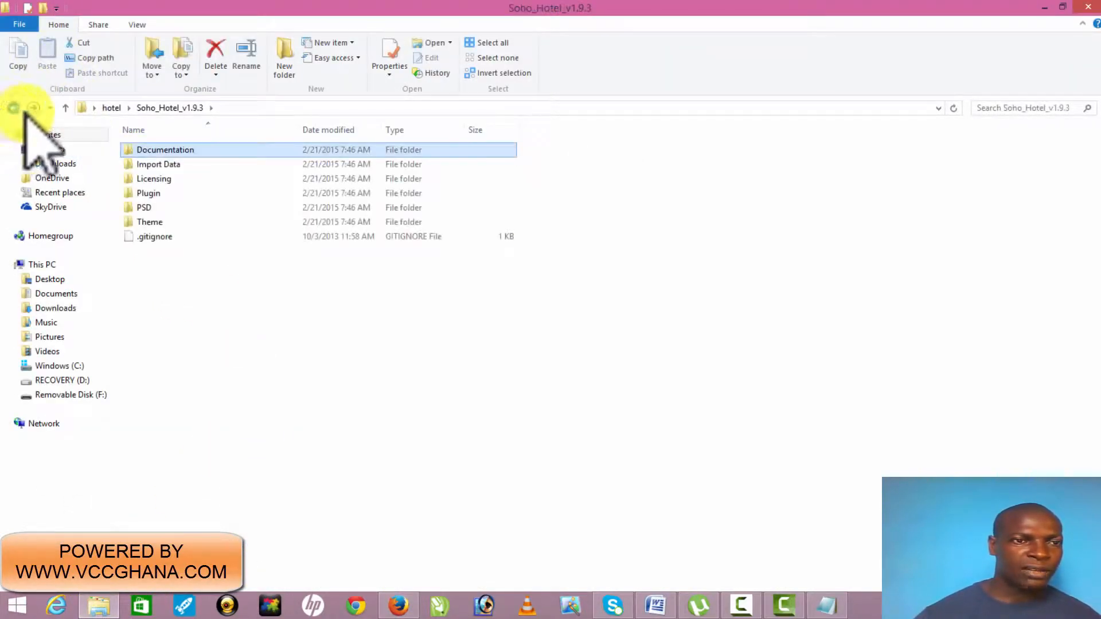
left_click(12, 109)
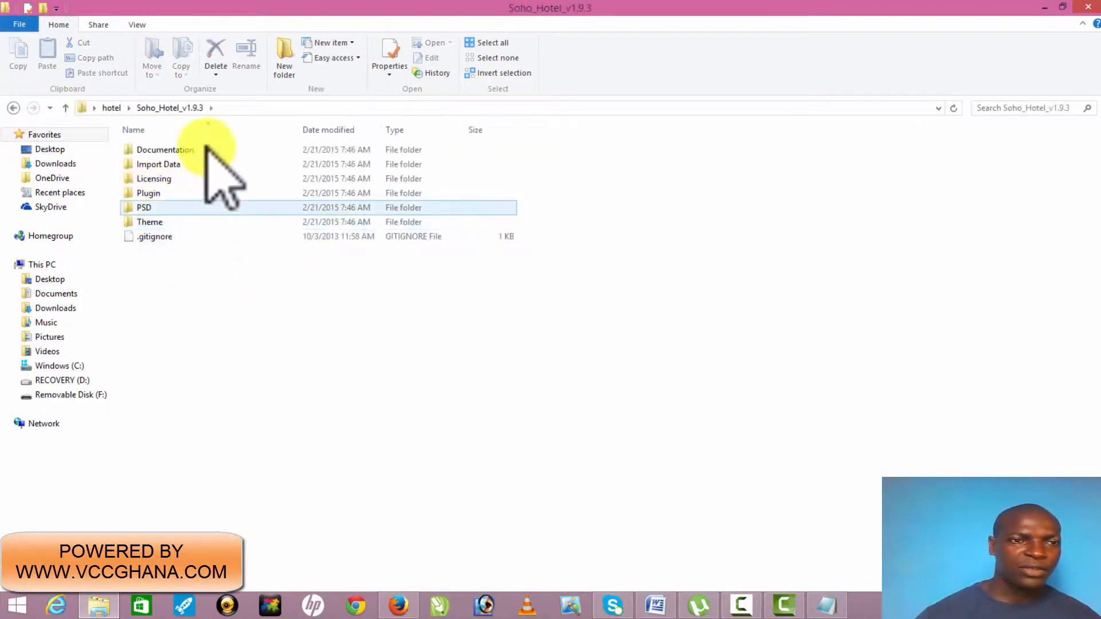
double_click(164, 222)
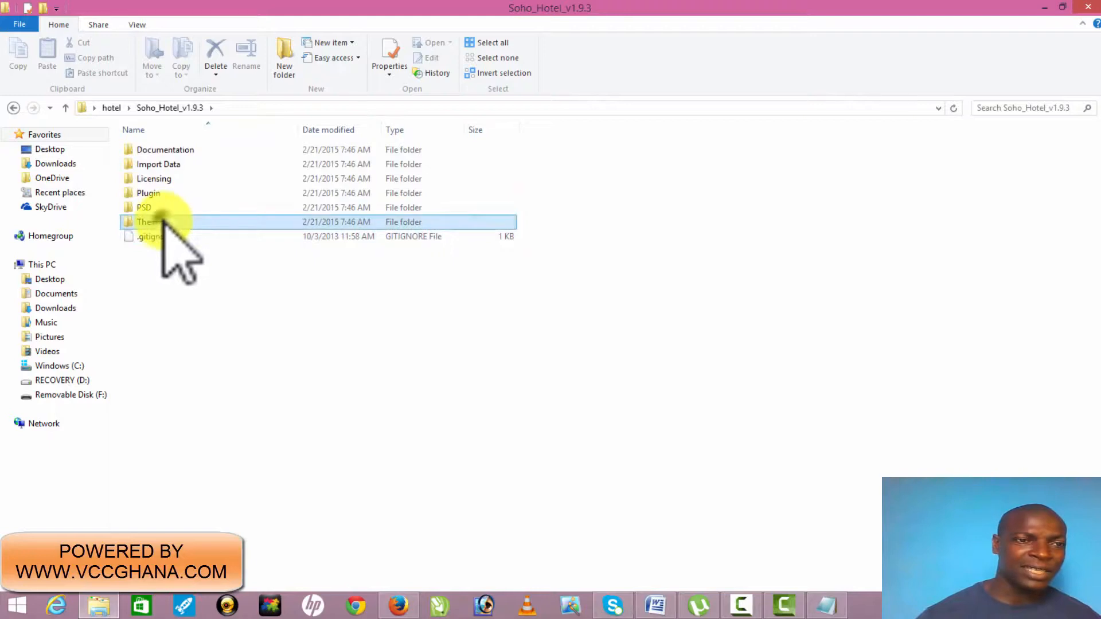
left_click(168, 163)
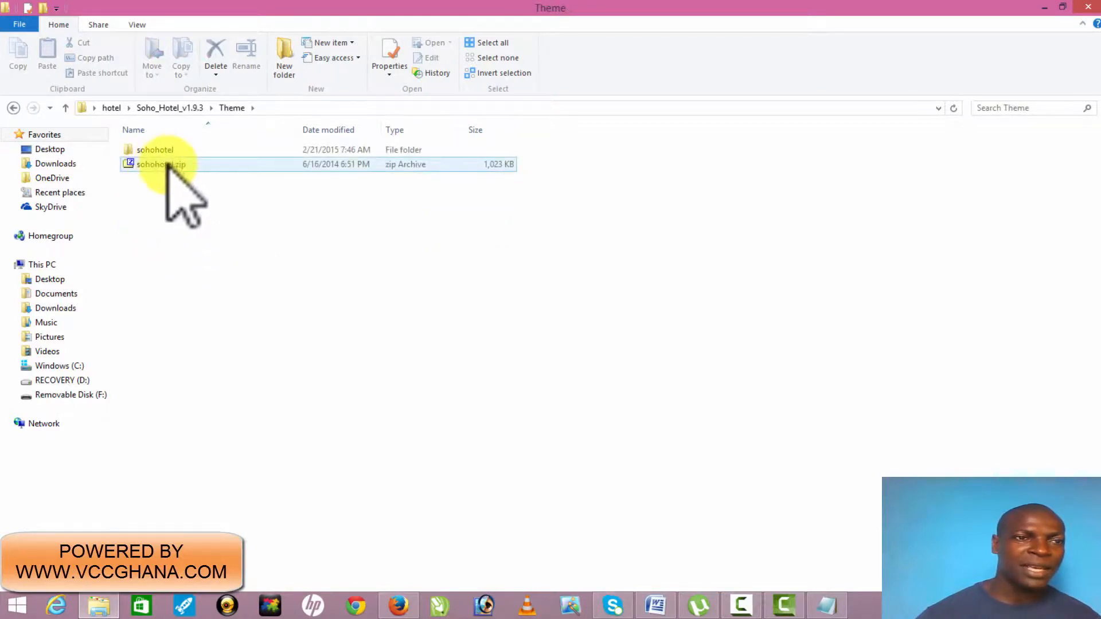
left_click(13, 107)
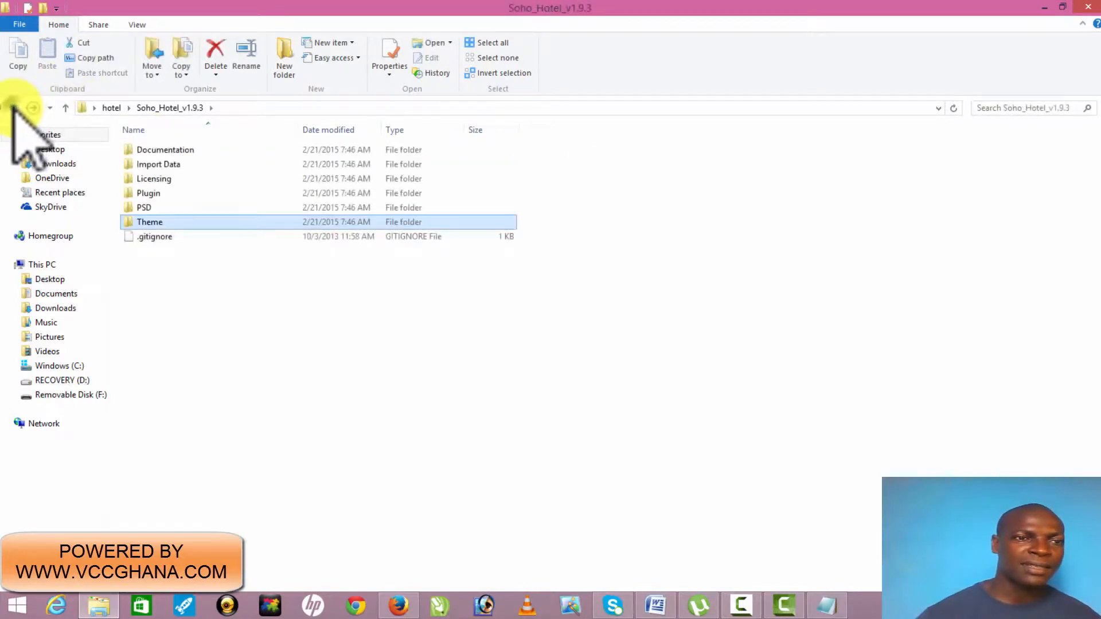
left_click(13, 106)
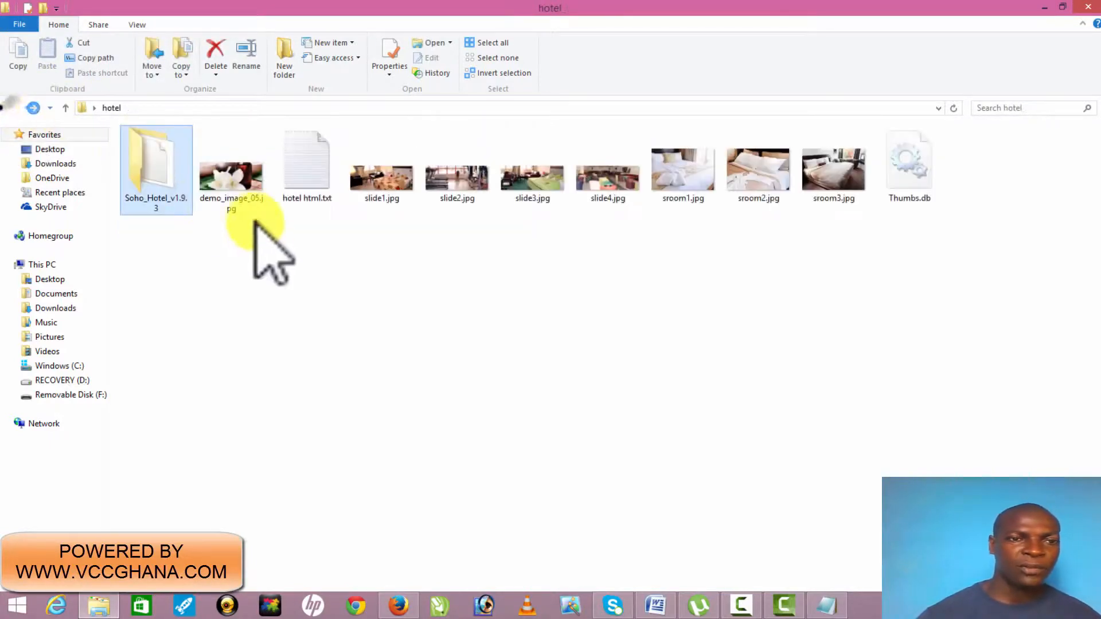
left_click(398, 607)
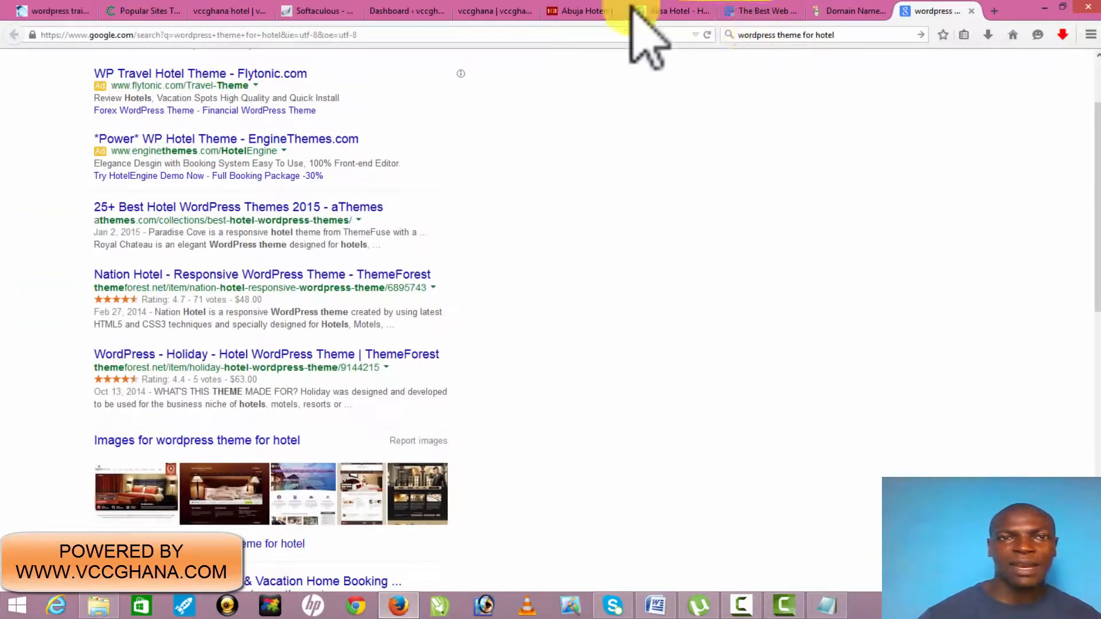
- Switch to the WordPress dashboard and go to Appearance > Themes > Add New > Upload Theme
left_click(508, 12)
left_click(412, 10)
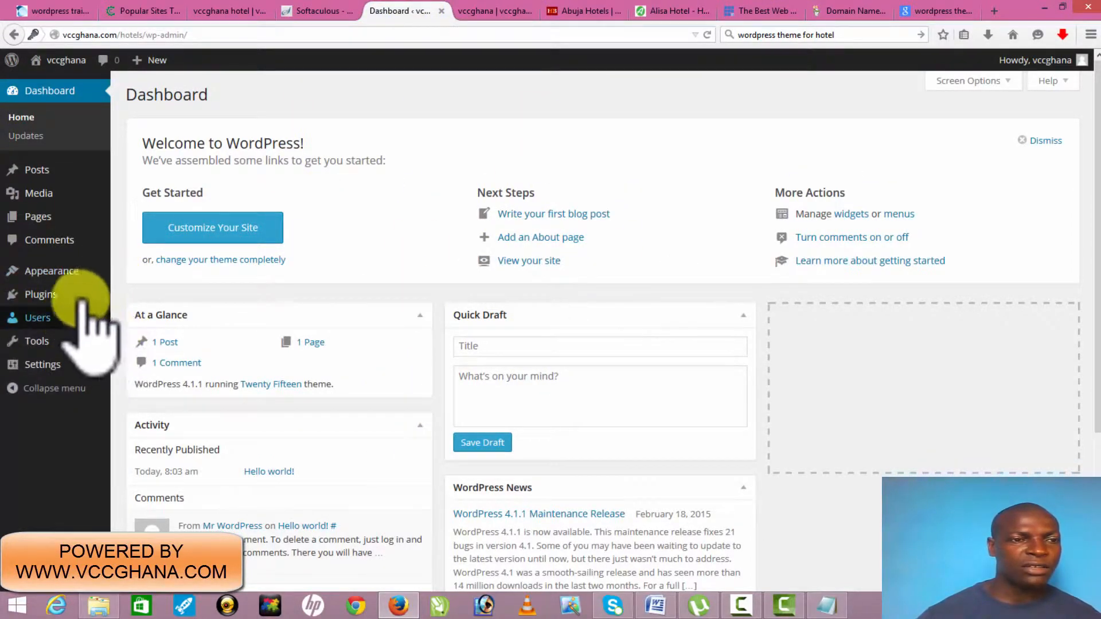
mouse_move(67, 275)
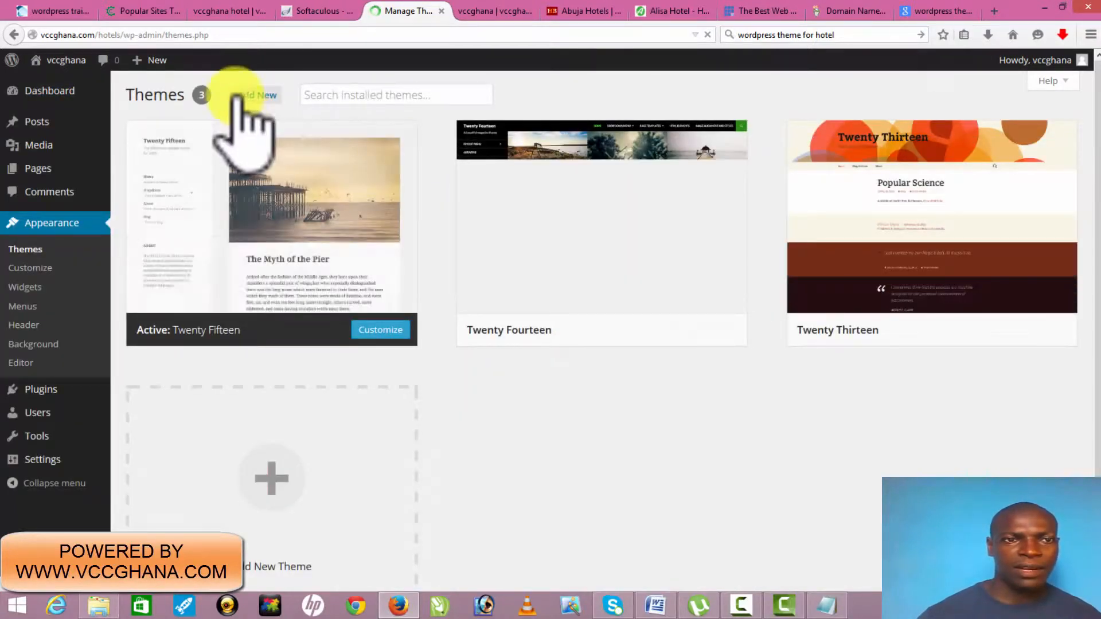
left_click(246, 93)
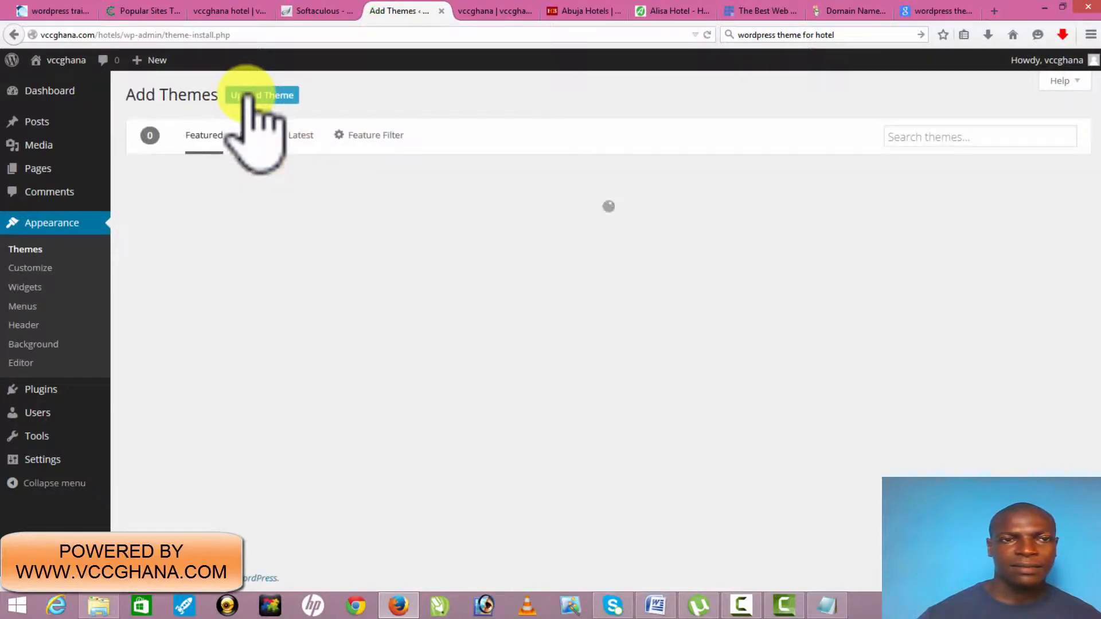
mouse_move(397, 187)
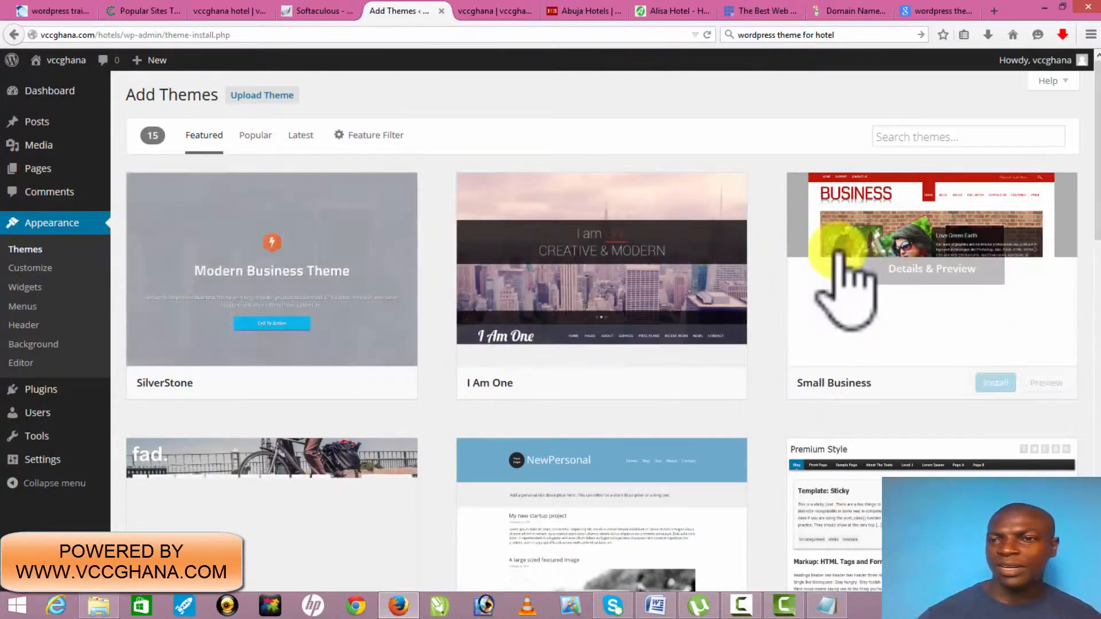
left_click(256, 95)
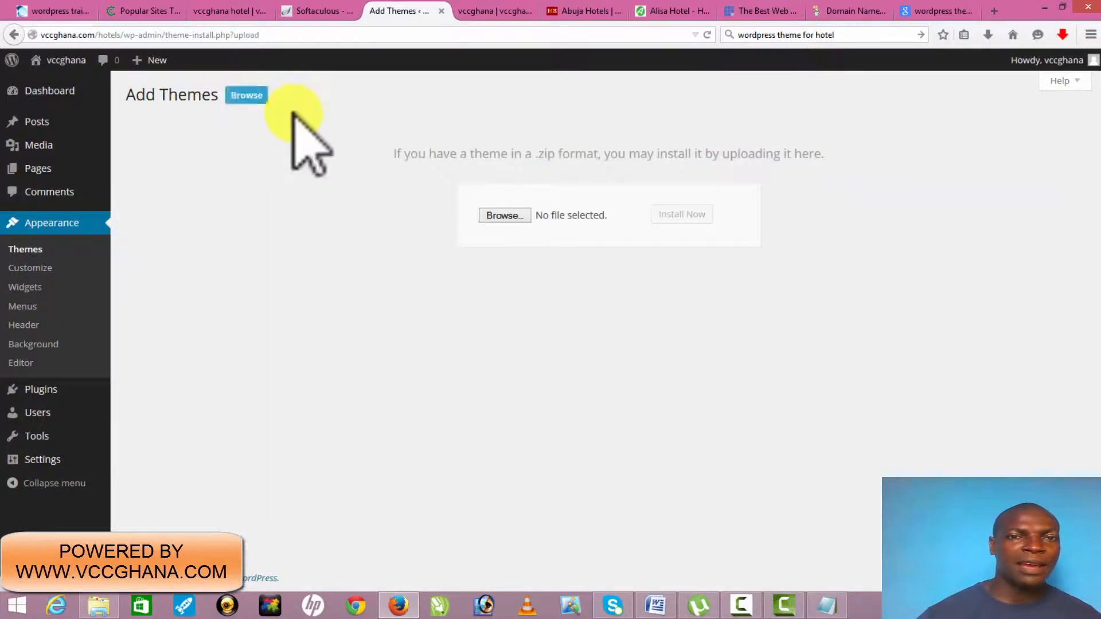
- Browse to hotel > Soho_Hotel_v1.9.3 > Theme and select sohohotel.zip for upload
left_click(509, 217)
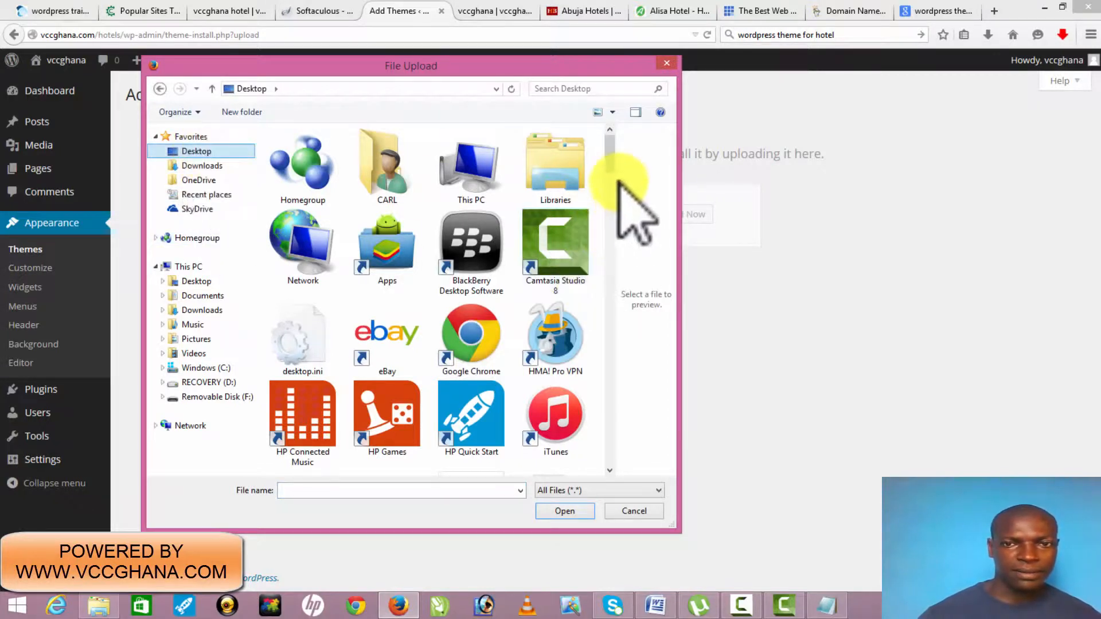
scroll(611, 166, "down", 2)
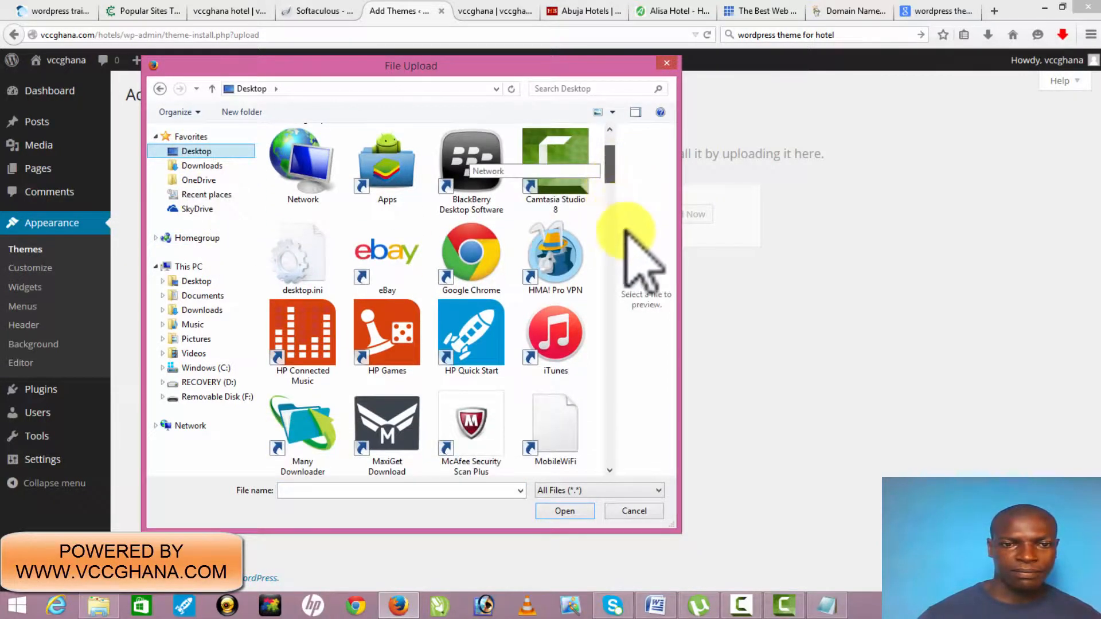
left_click_drag(611, 176, 612, 247)
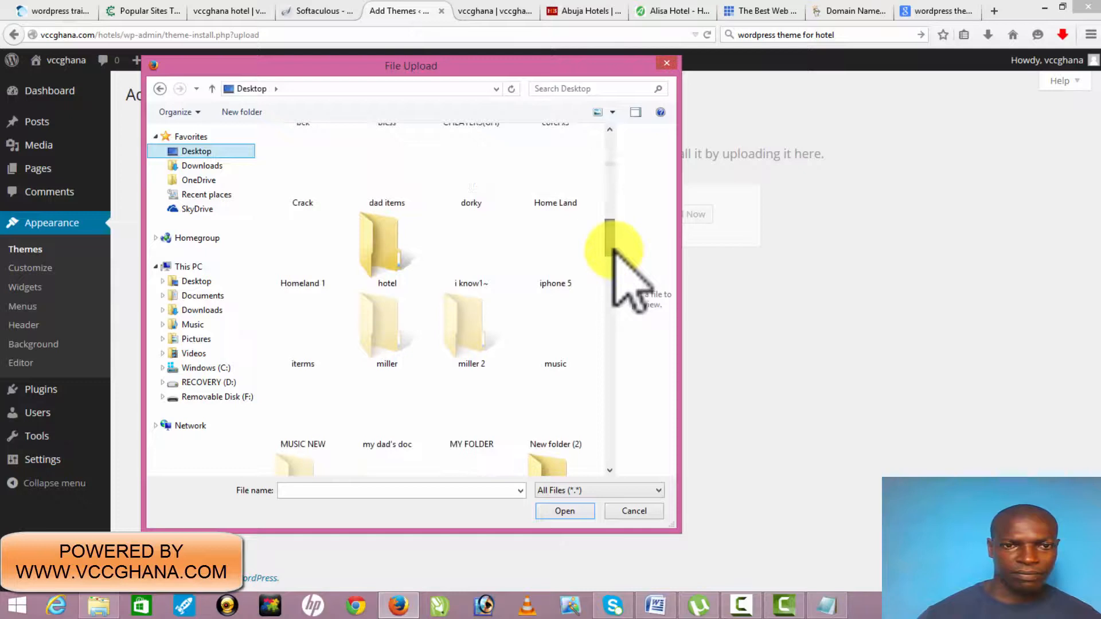
double_click(394, 247)
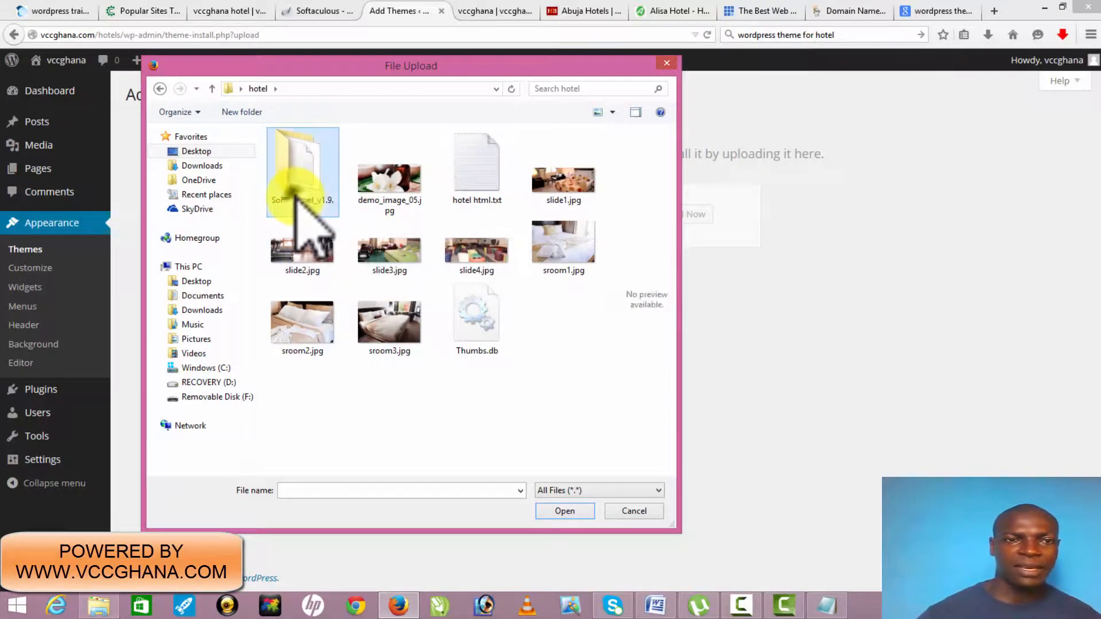
double_click(294, 191)
left_click(294, 224)
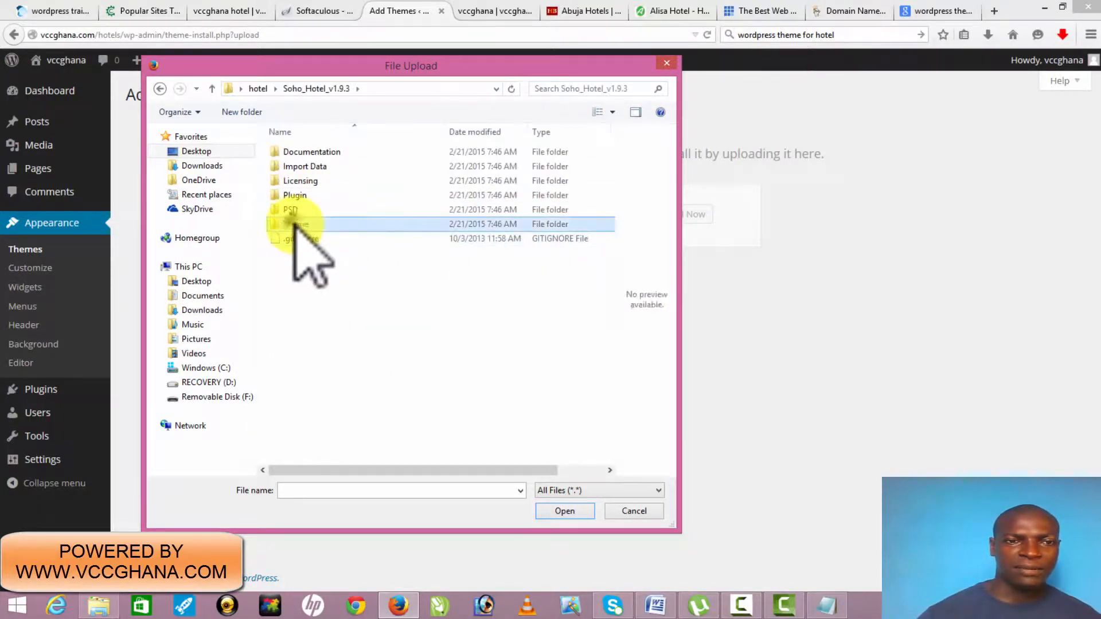
double_click(294, 225)
left_click(315, 168)
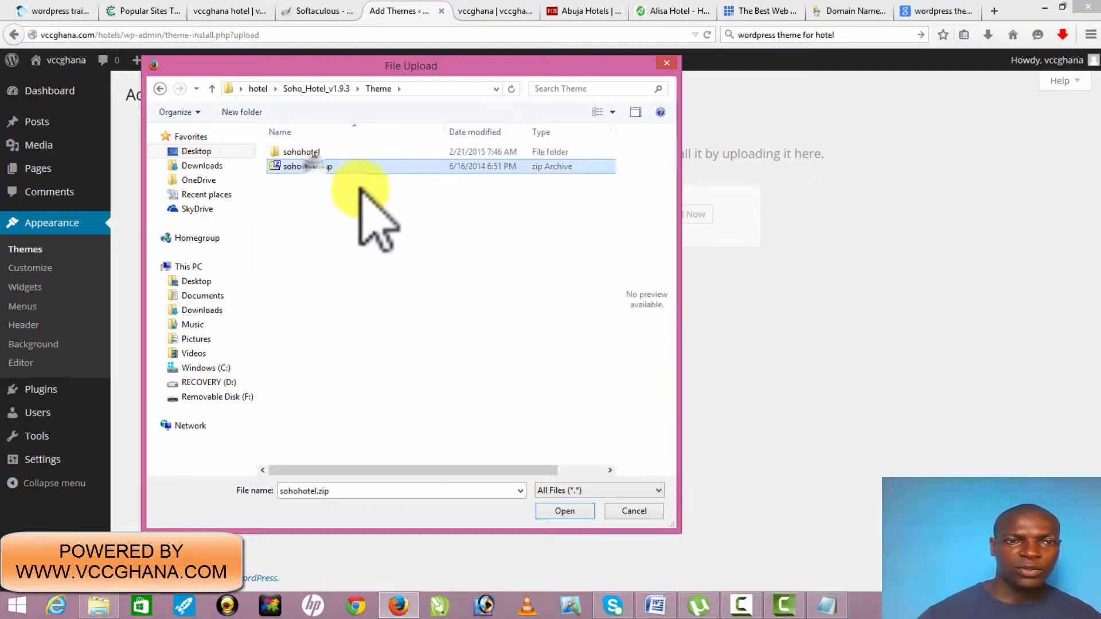
left_click(556, 513)
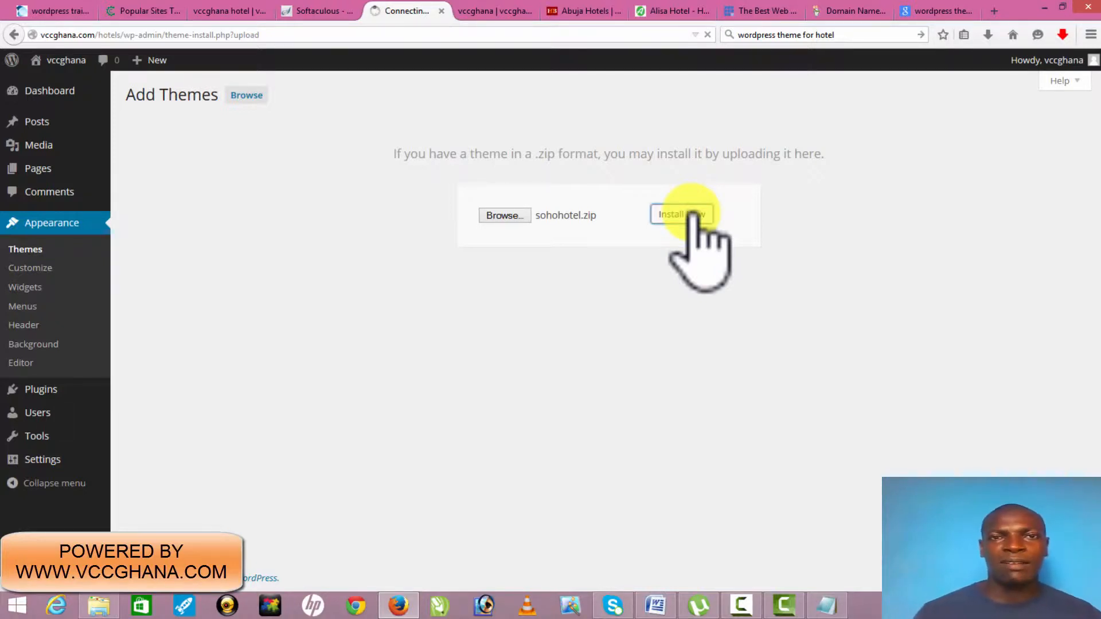
- View the vccghana WordPress training course page while the upload runs, then return to the theme tab
left_click(484, 8)
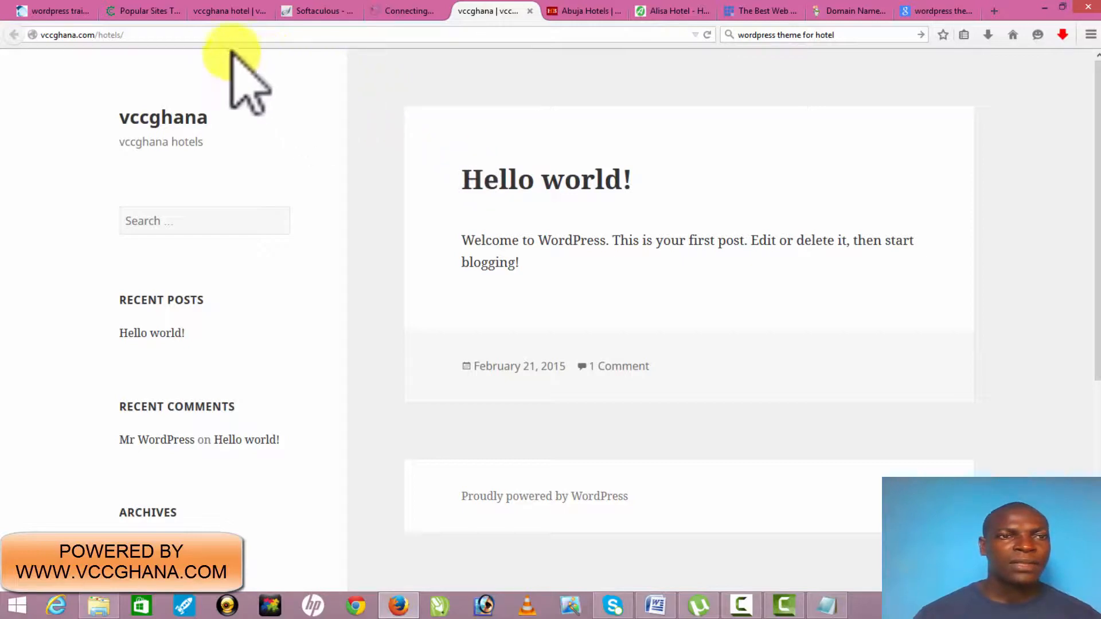
left_click(70, 10)
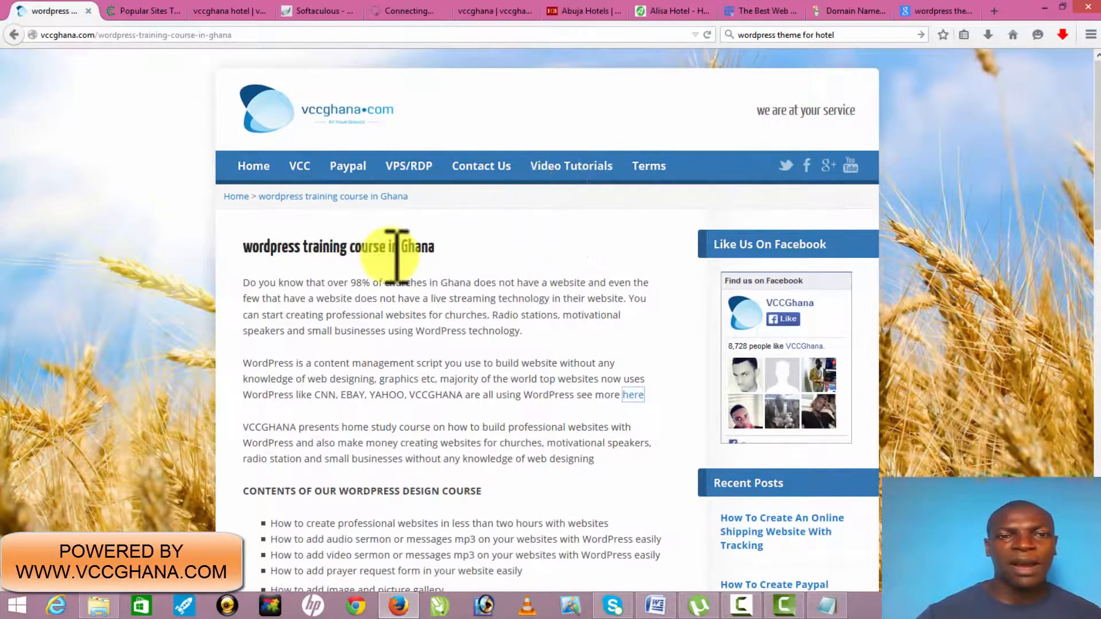
left_click_drag(1094, 147, 1093, 236)
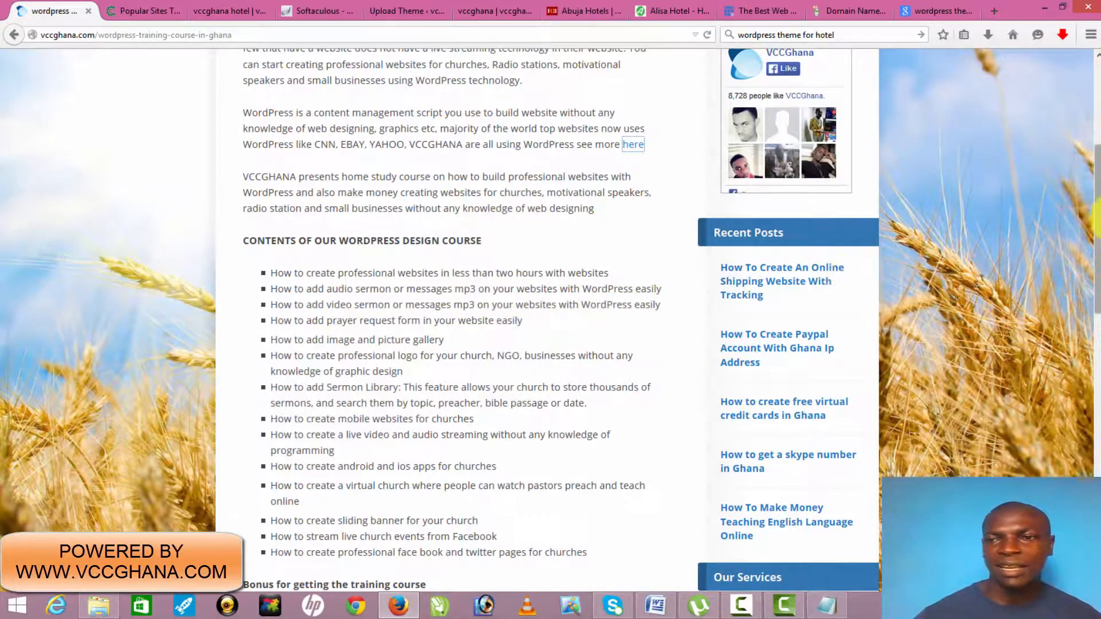
scroll(447, 287, "up", 3)
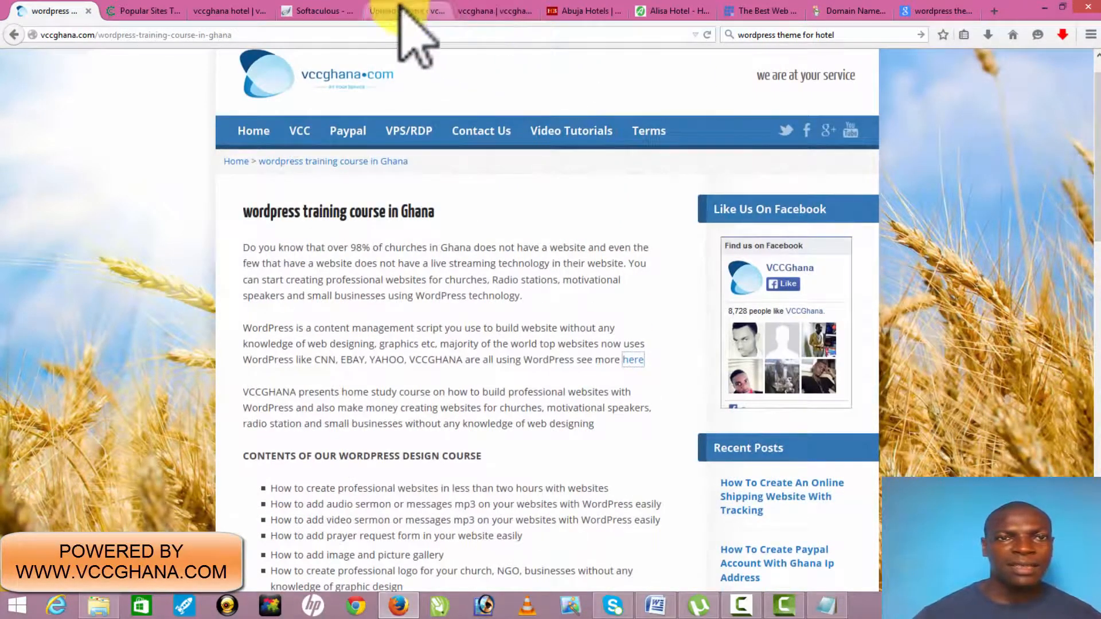
left_click(396, 10)
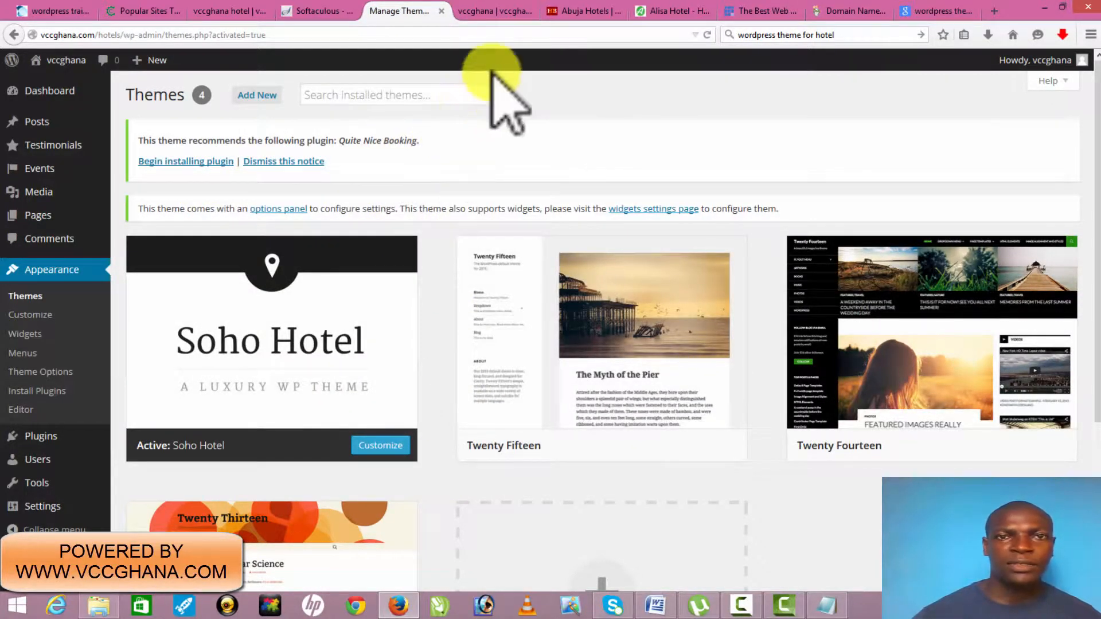
left_click(491, 13)
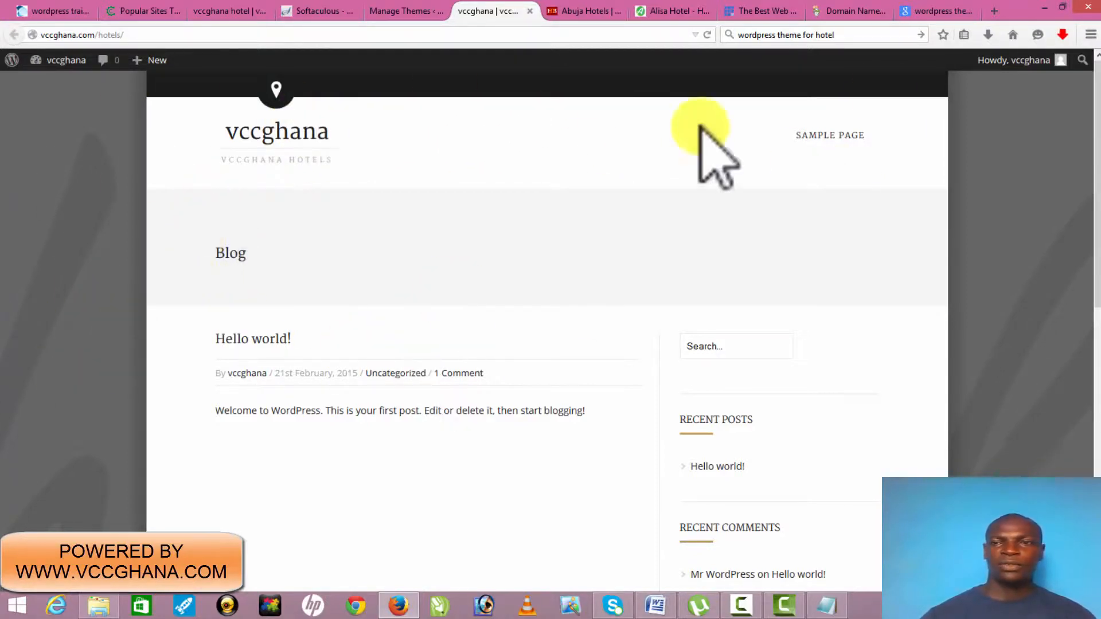
mouse_move(1090, 77)
left_mouse_down()
mouse_move(1090, 307)
mouse_move(1089, 74)
left_mouse_up()
left_click(422, 10)
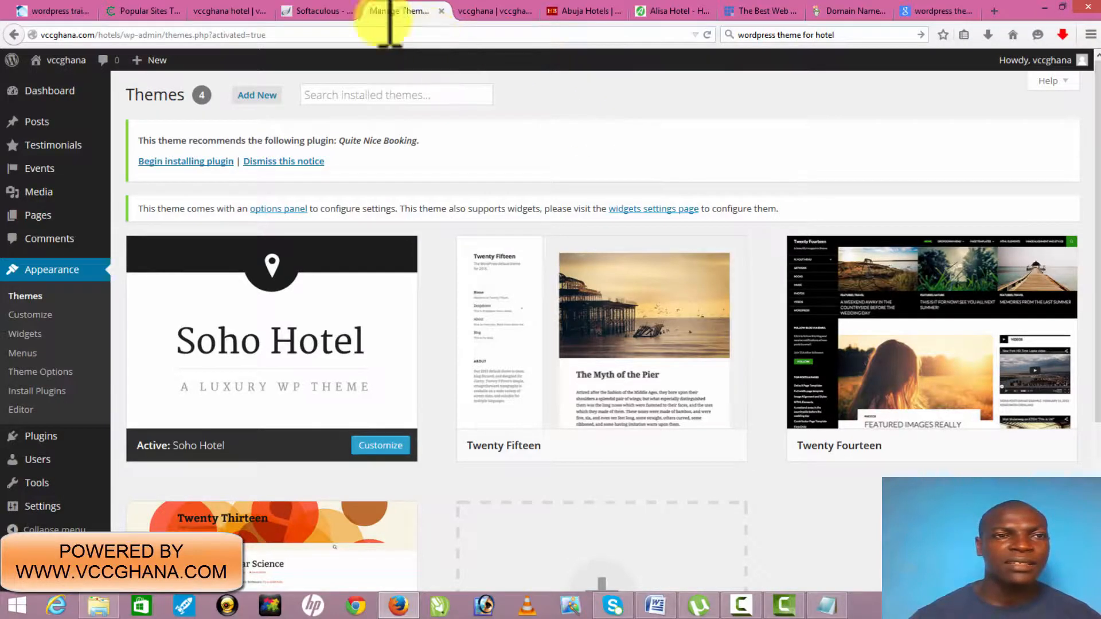
- Check the vccghana hotel booking demo page, then return to the WordPress Themes page
left_click(241, 14)
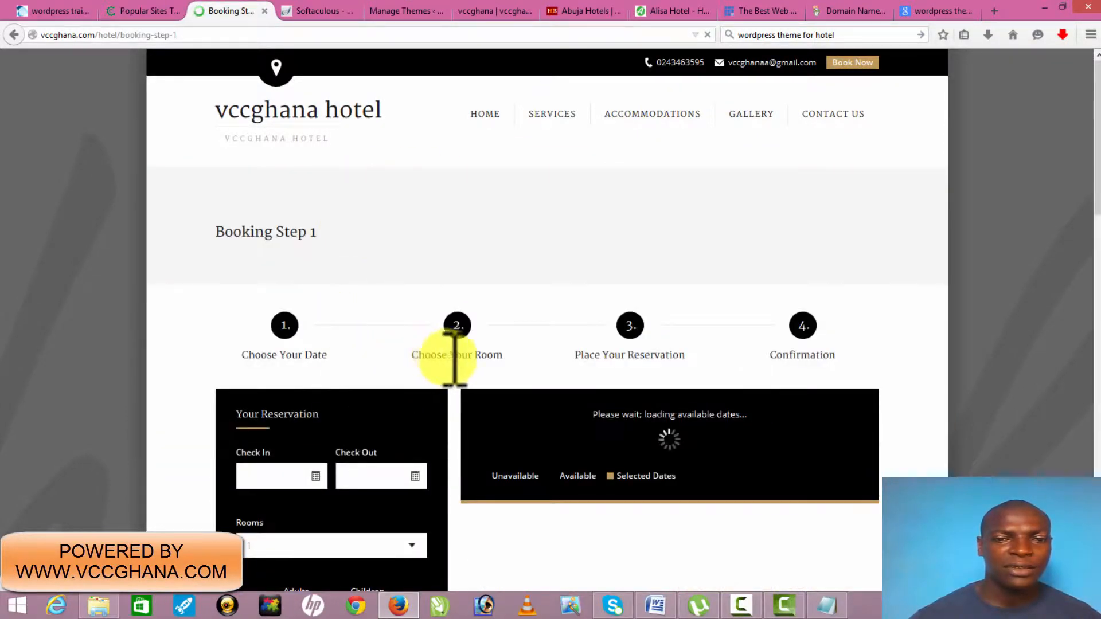
left_click(410, 11)
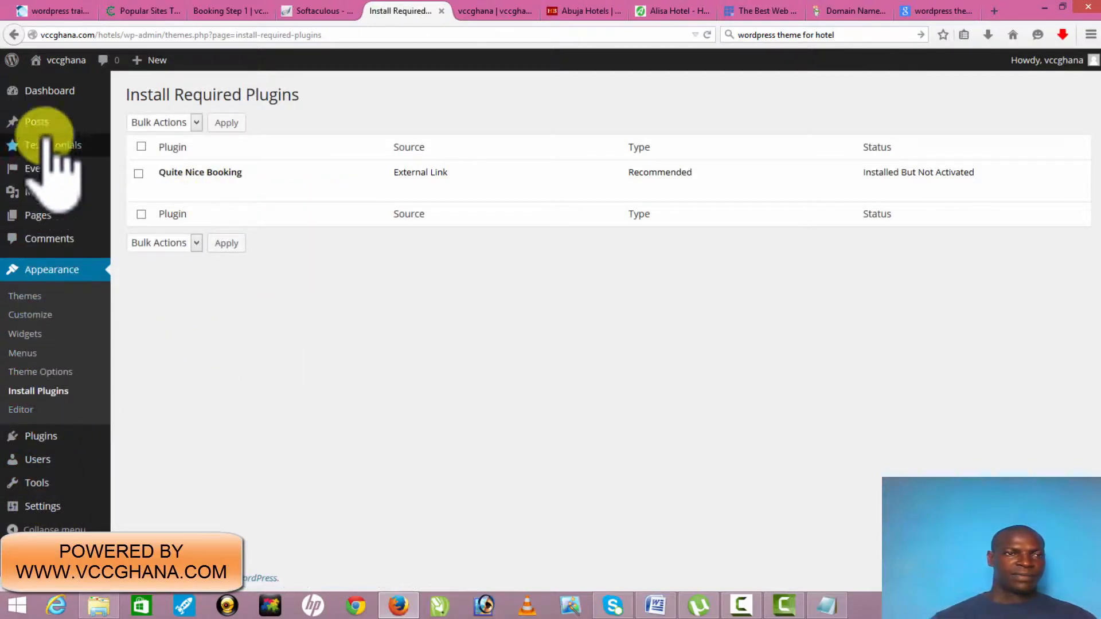
- Activate the Quite Nice Booking plugin and go to the admin Dashboard
mouse_move(70, 93)
mouse_move(231, 190)
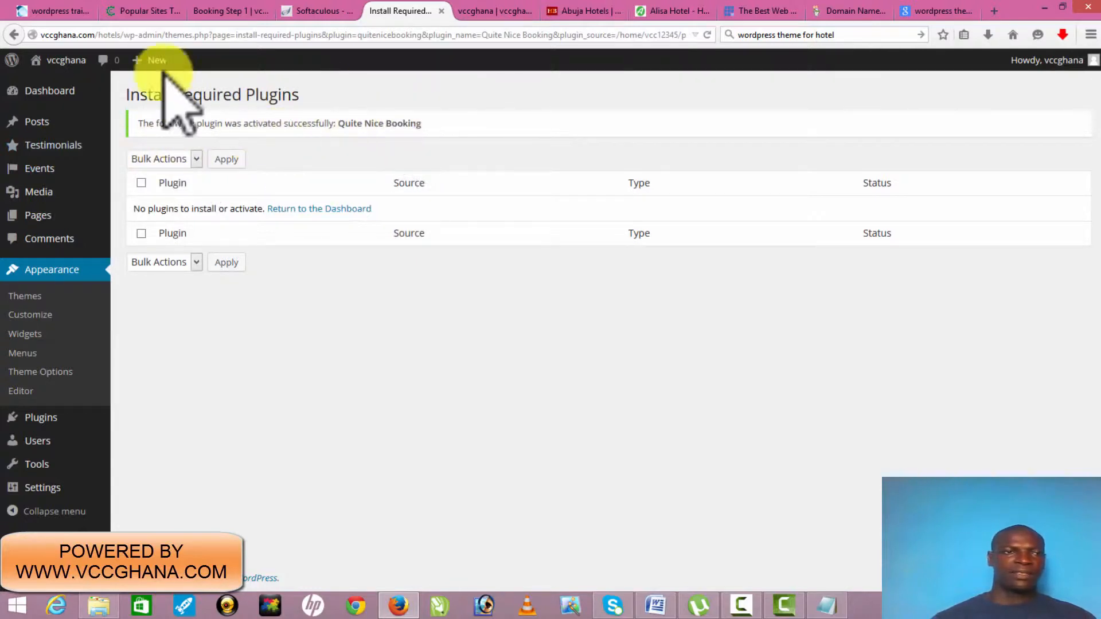
left_click(39, 90)
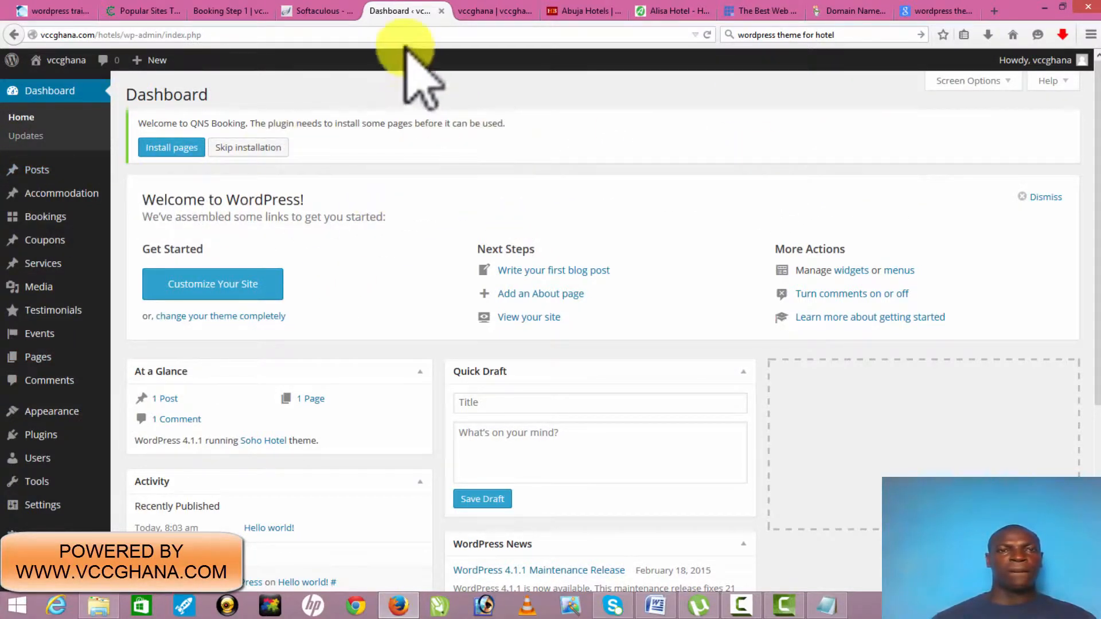
- Load the vccghana hotel home page and scroll through its slideshow, testimonials and footer
left_click(508, 10)
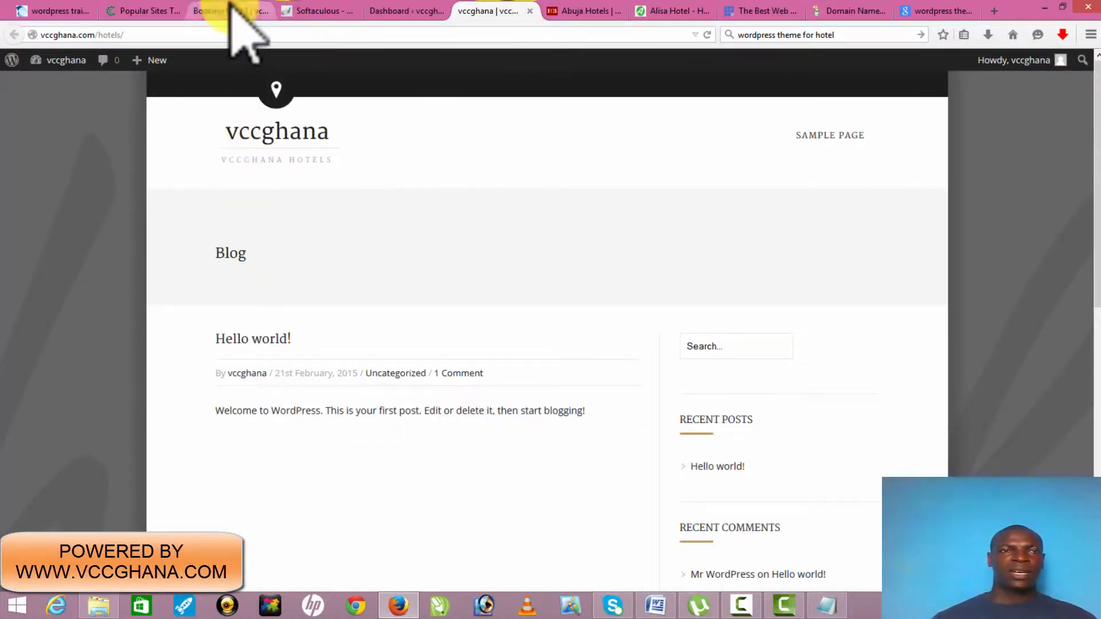
left_click(212, 10)
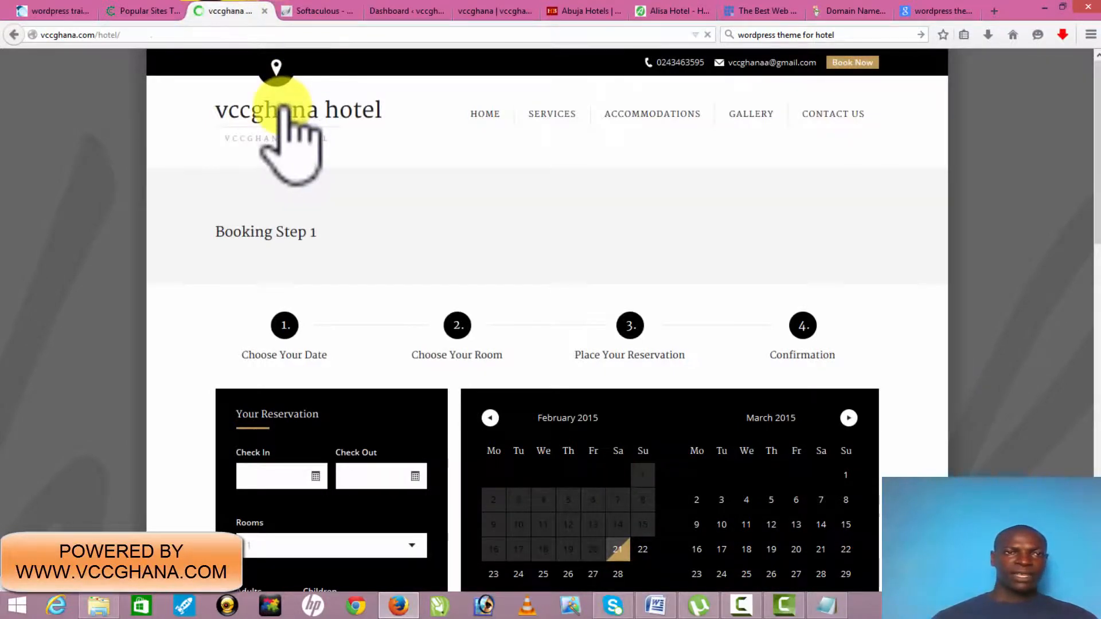
left_click(281, 114)
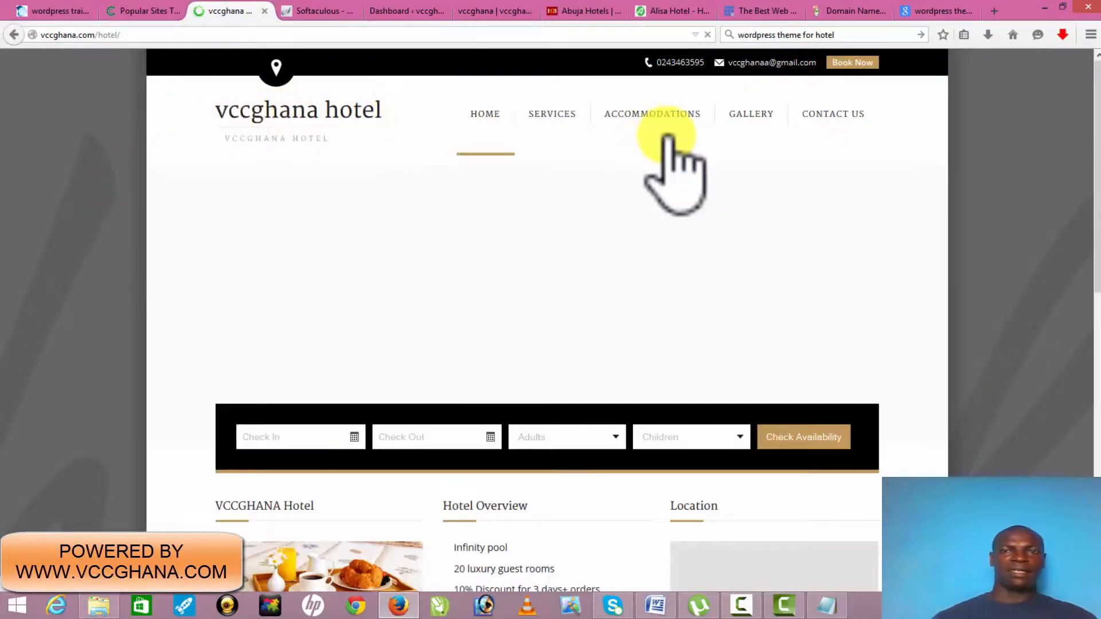
left_click_drag(1092, 115, 1092, 252)
scroll(491, 295, "up", 5)
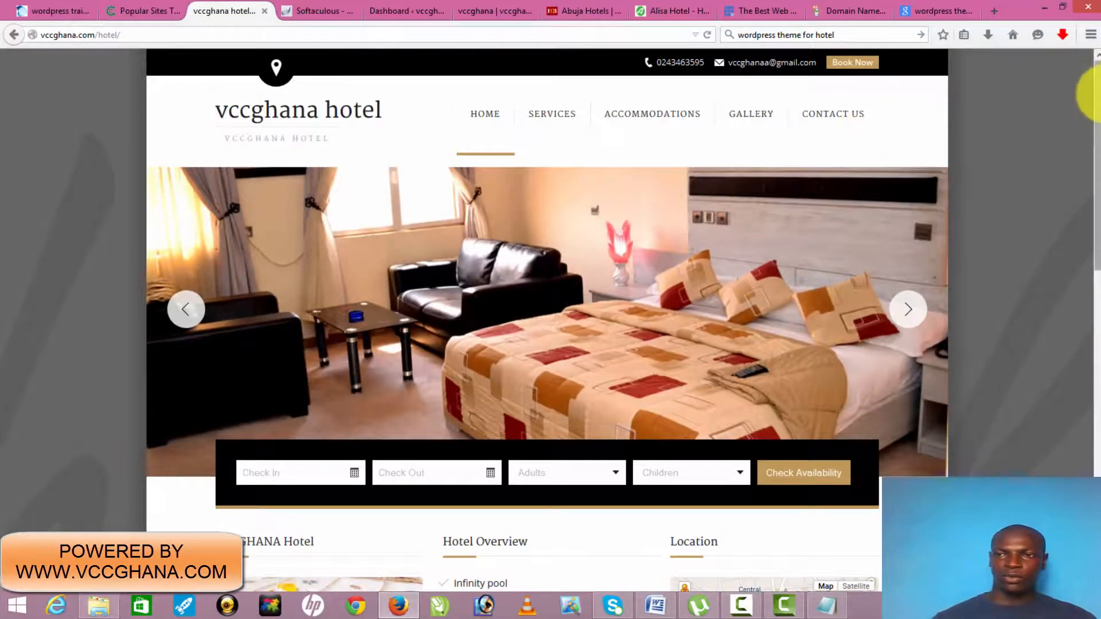
left_click_drag(1092, 95, 1096, 302)
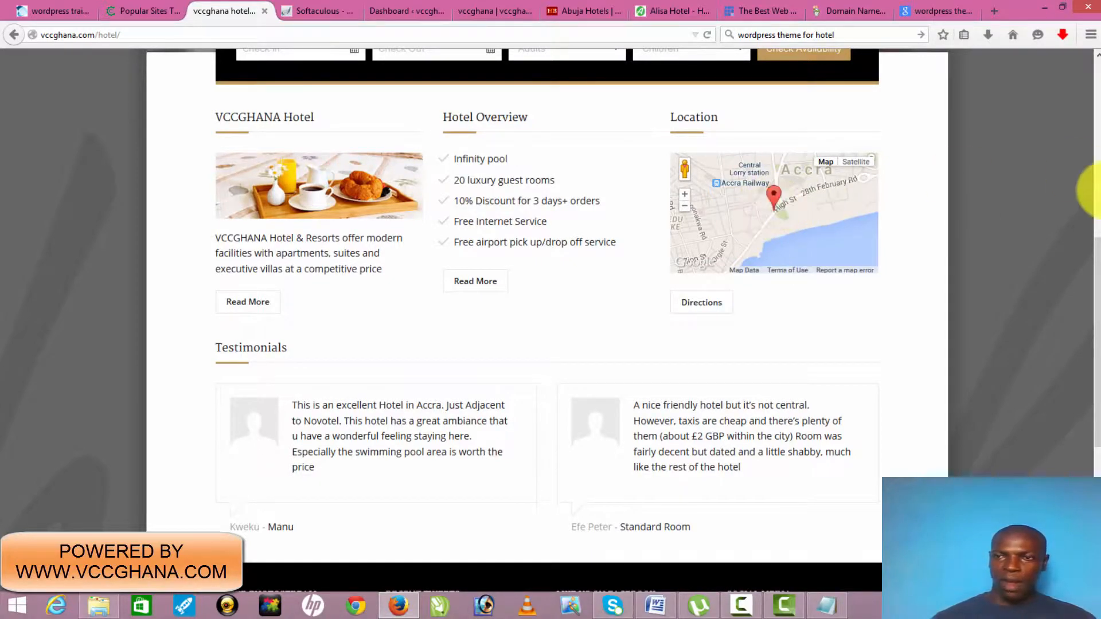
scroll(1092, 247, "down", 3)
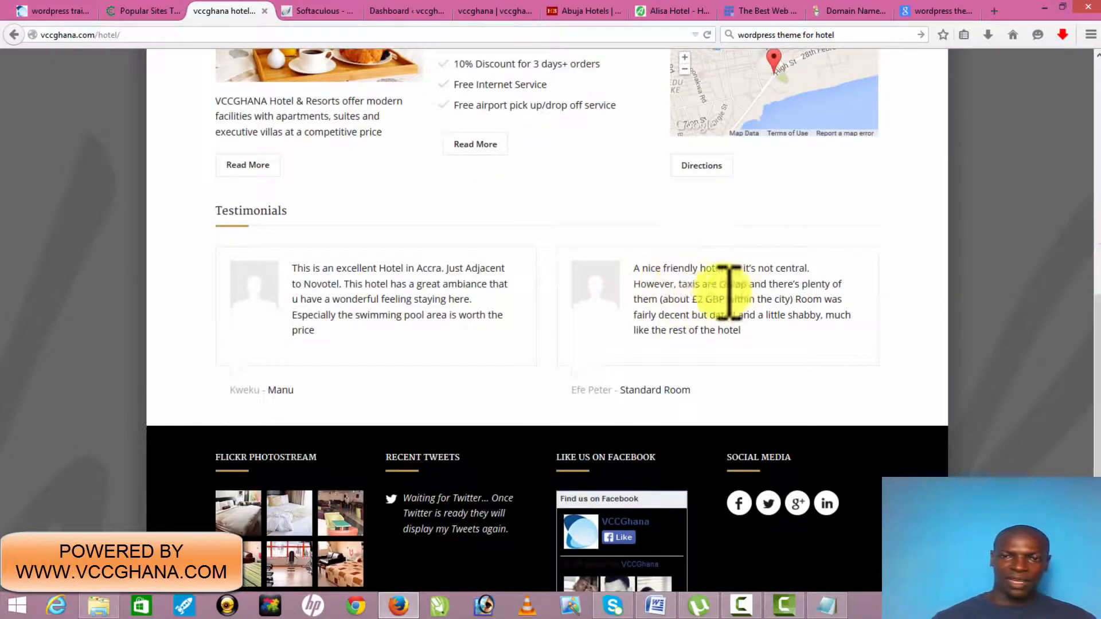
scroll(1092, 321, "down", 4)
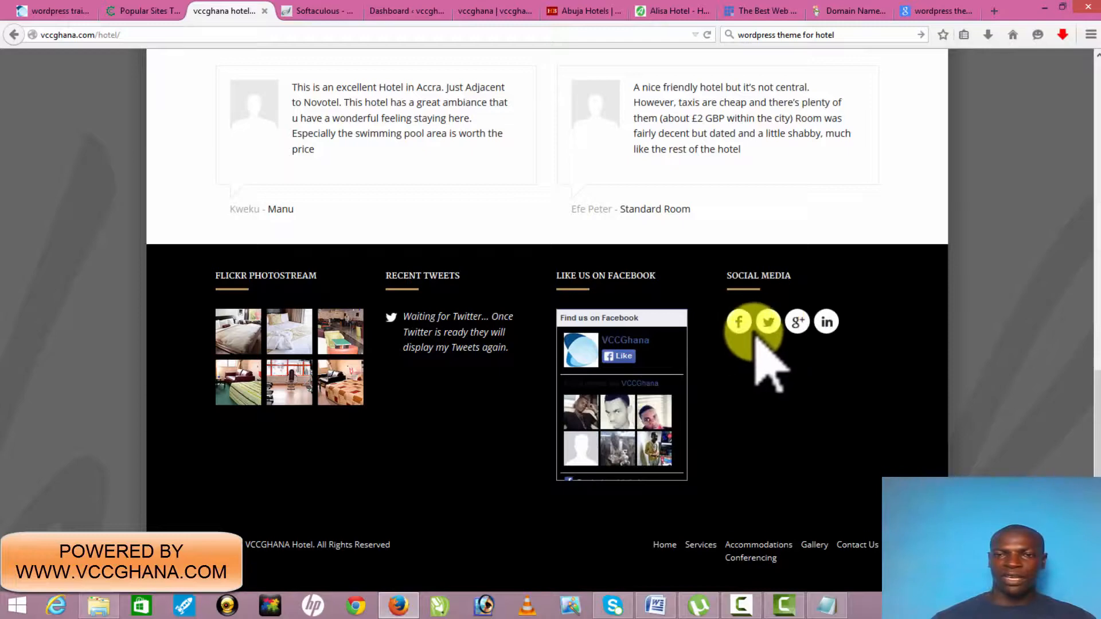
left_click_drag(1096, 395, 1069, 86)
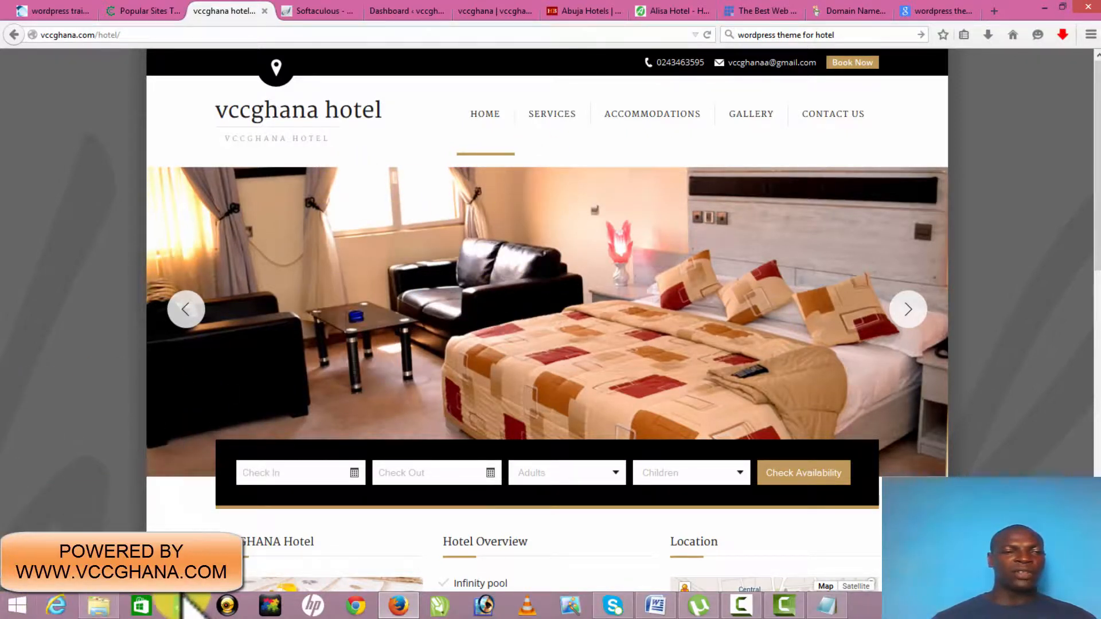
- Open READ_ME.html from the Soho_Hotel_v1.9.3 Documentation folder in File Explorer
mouse_move(109, 613)
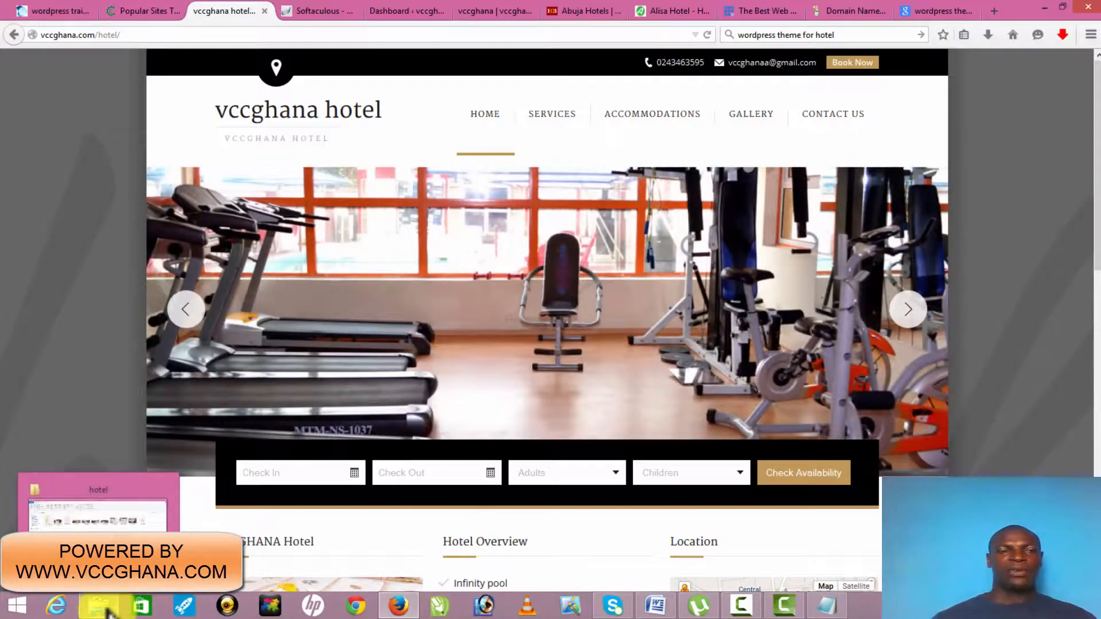
left_click(98, 513)
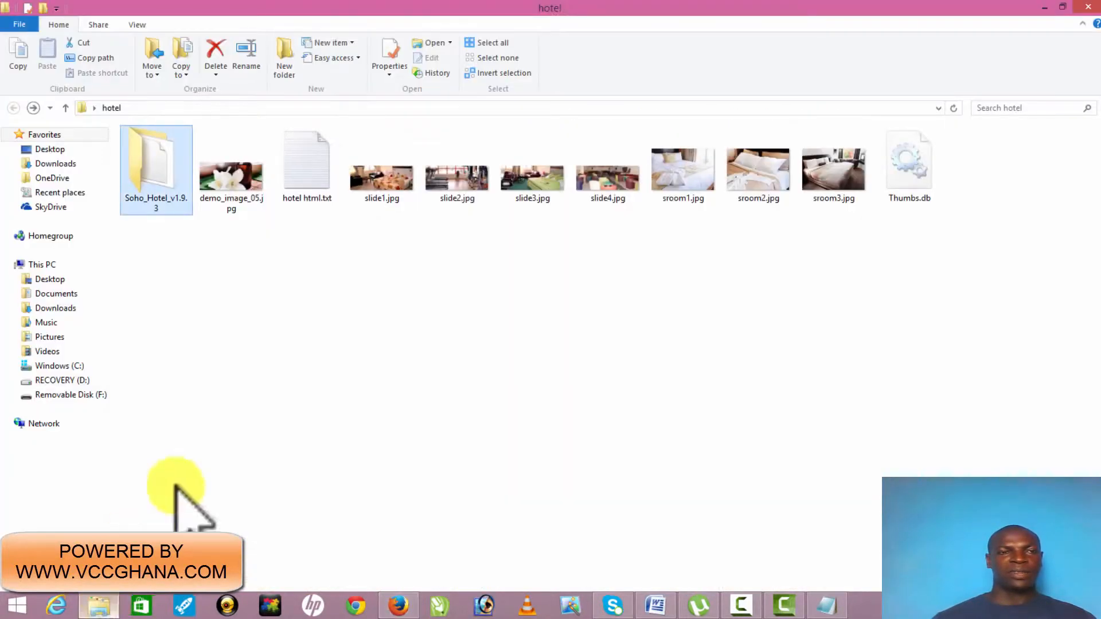
double_click(141, 175)
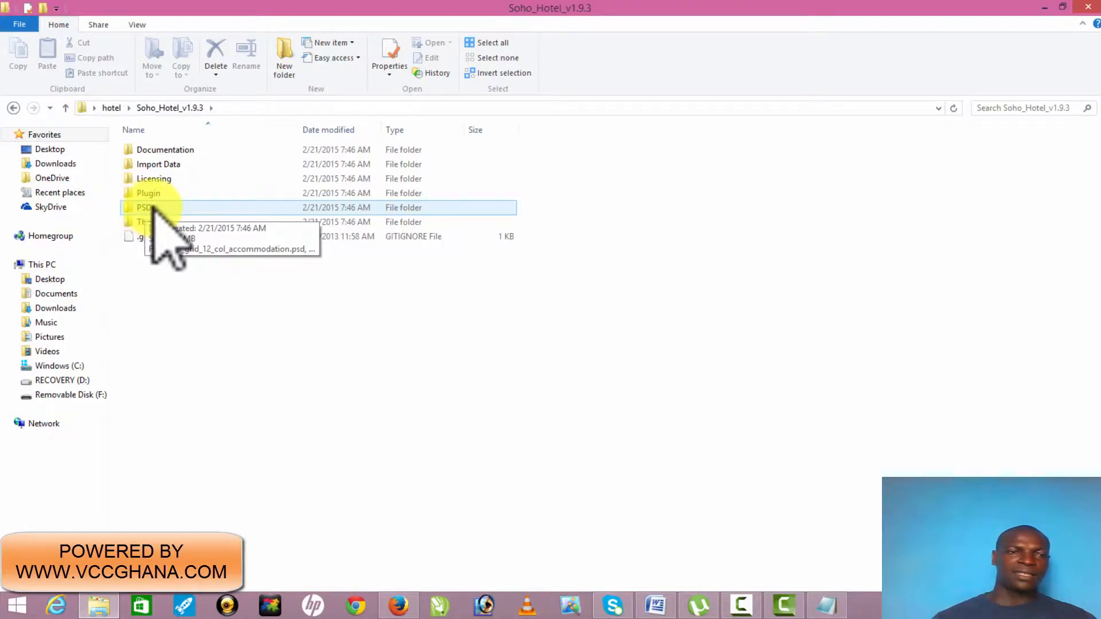
double_click(168, 149)
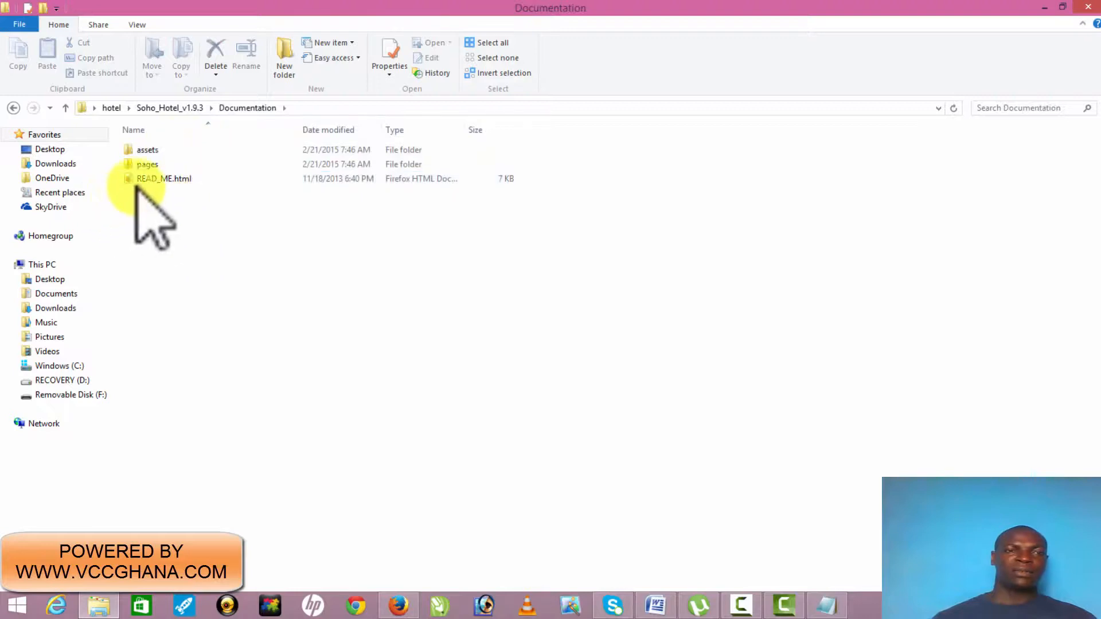
double_click(154, 174)
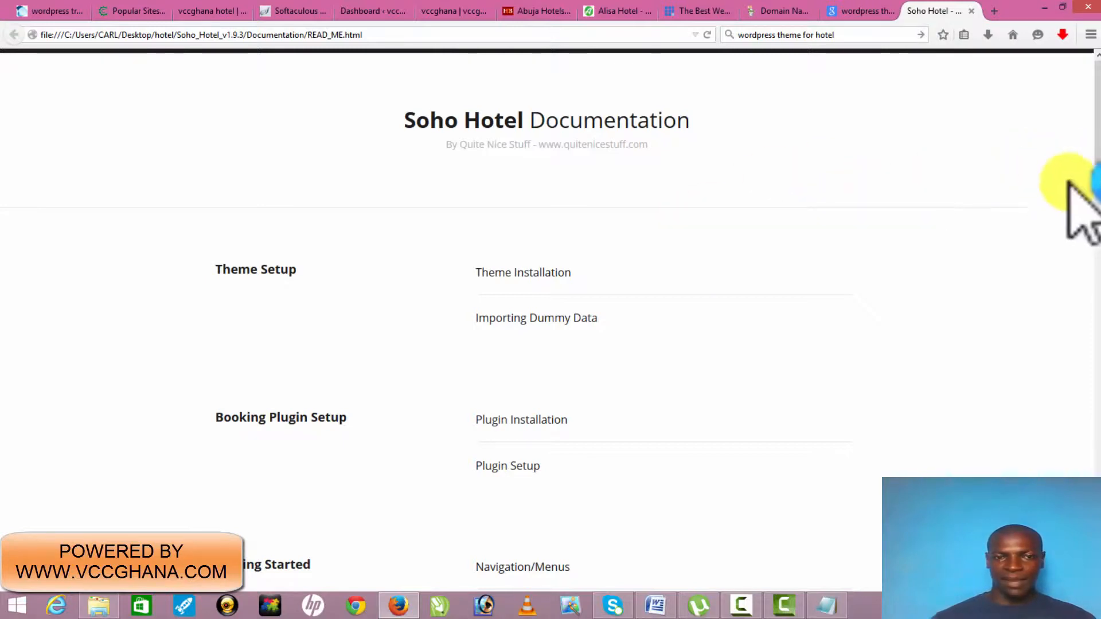
- Read the documentation's Homepage setup section down to the Logo instructions, then return to the WordPress Dashboard
scroll(1090, 106, "down", 3)
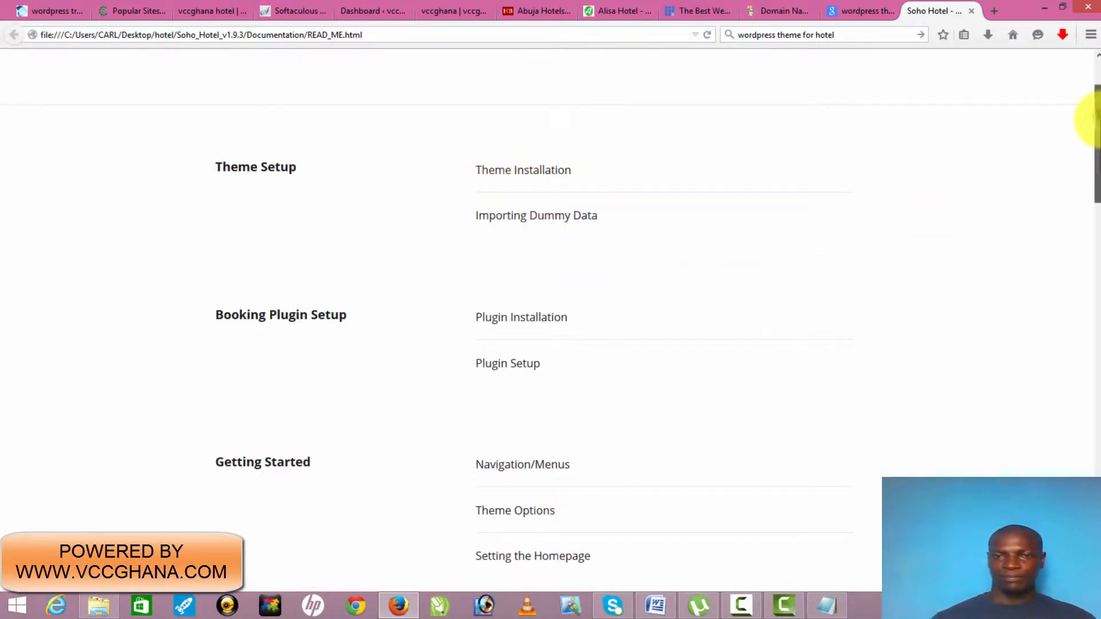
left_click_drag(1093, 120, 1092, 175)
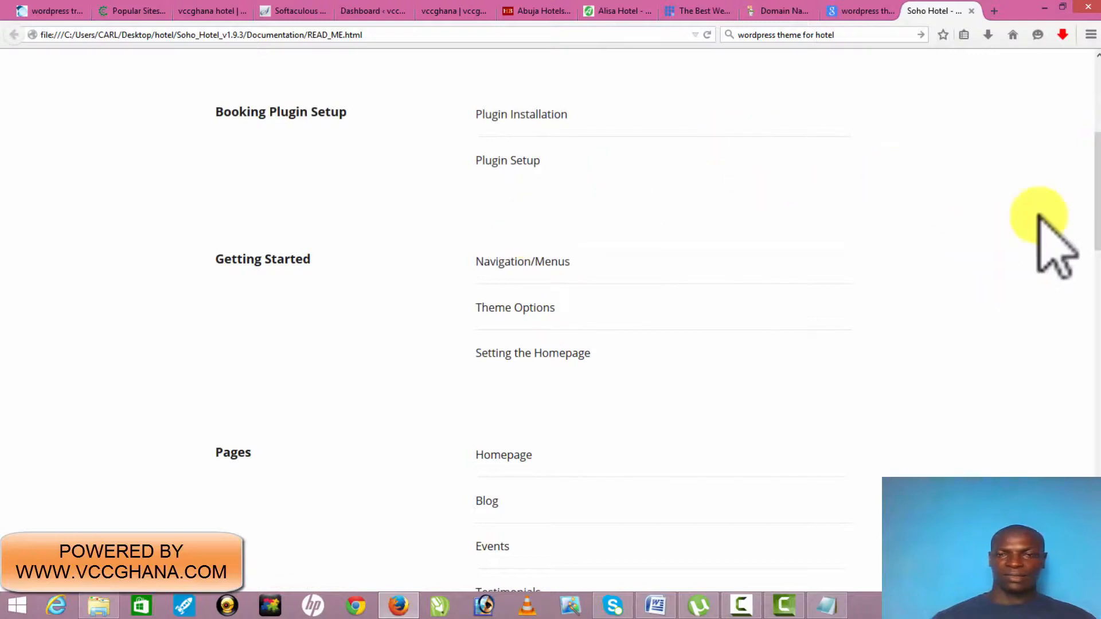
scroll(1093, 208, "down", 3)
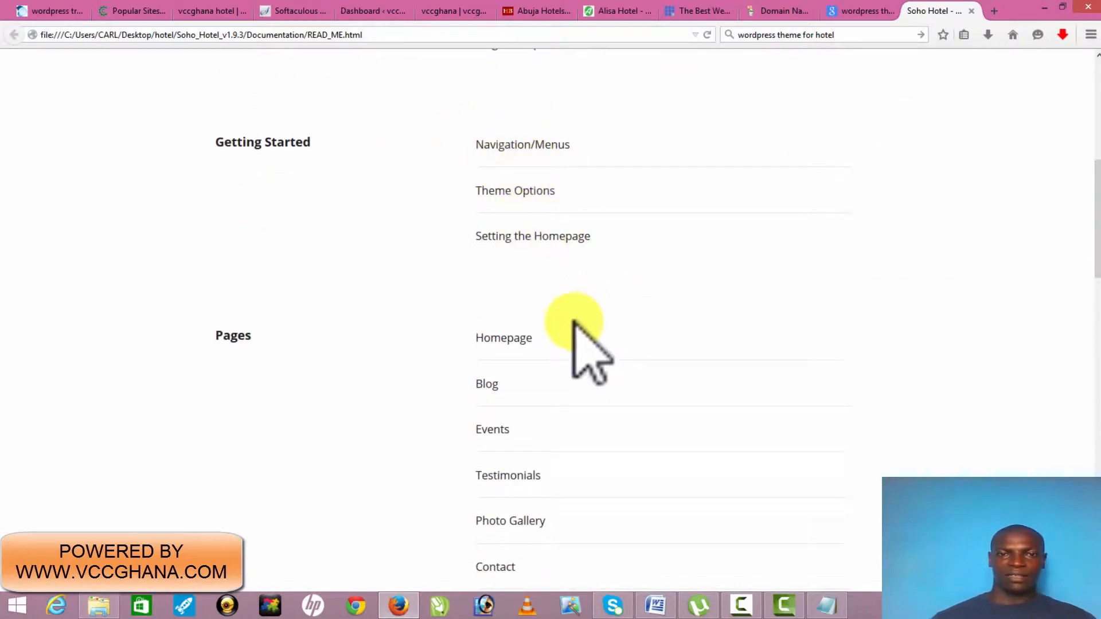
left_click(505, 344)
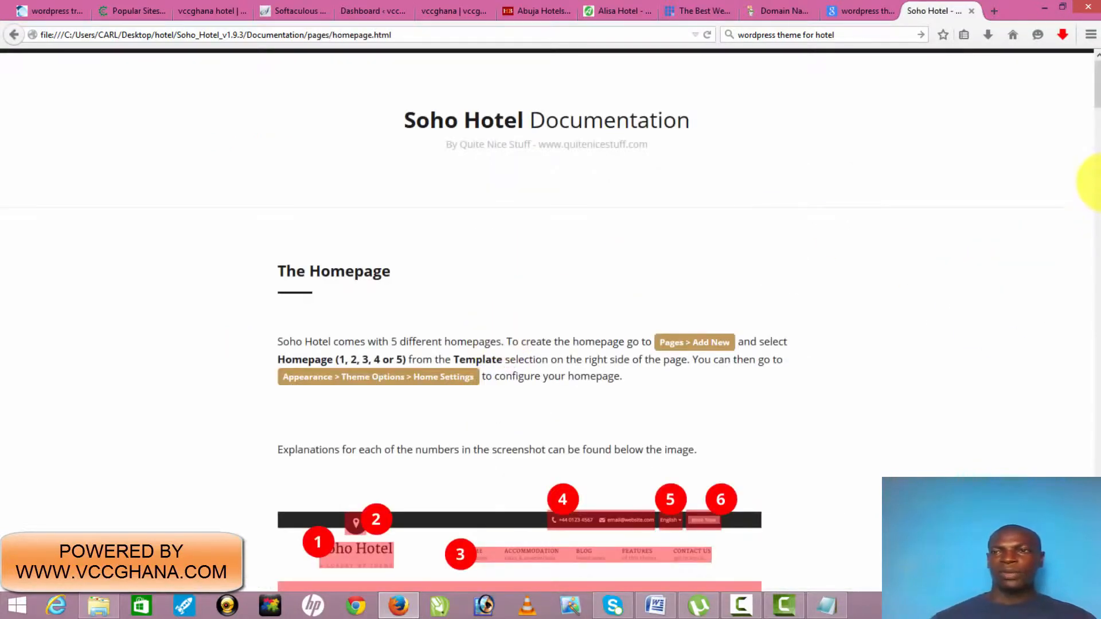
scroll(1093, 95, "down", 2)
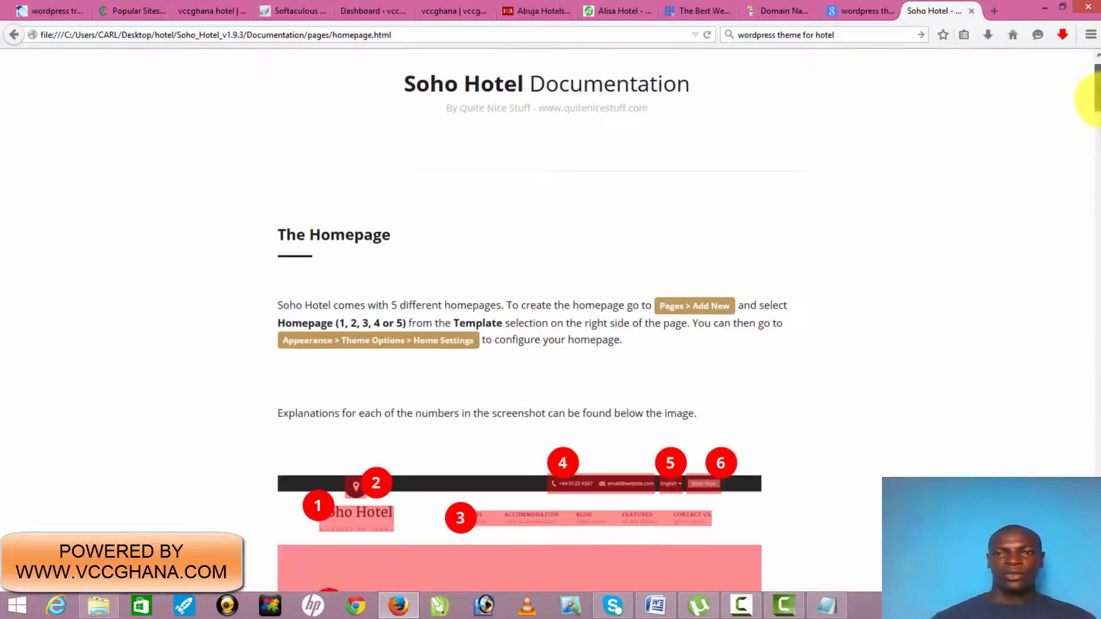
left_click_drag(1094, 91, 1083, 122)
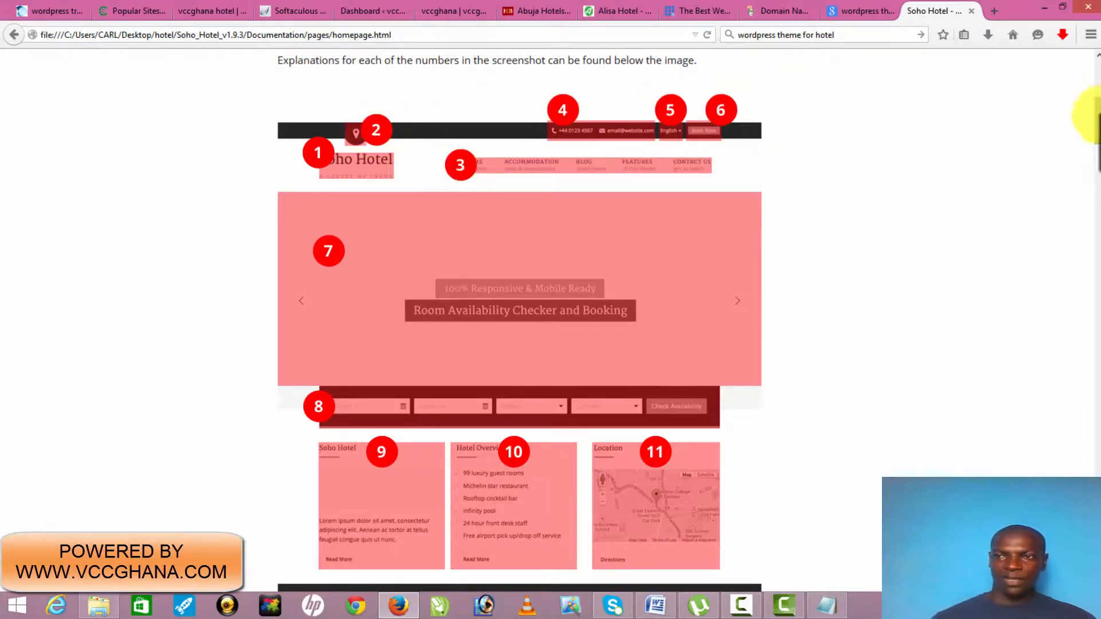
mouse_move(1095, 115)
left_mouse_down()
mouse_move(1092, 261)
mouse_move(1094, 223)
left_mouse_up()
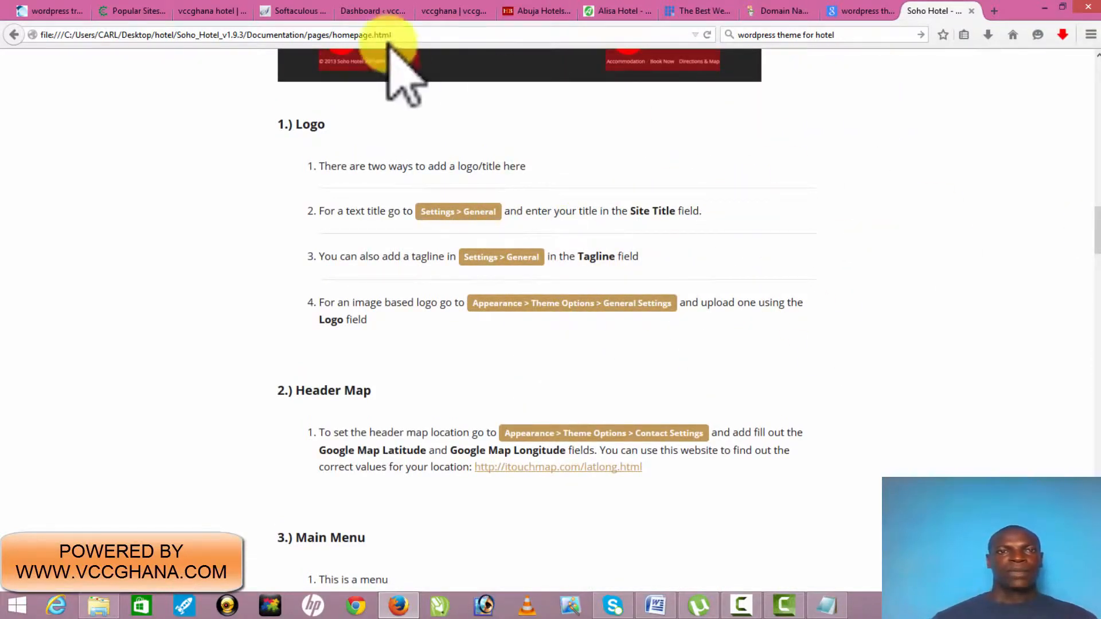
left_click(369, 11)
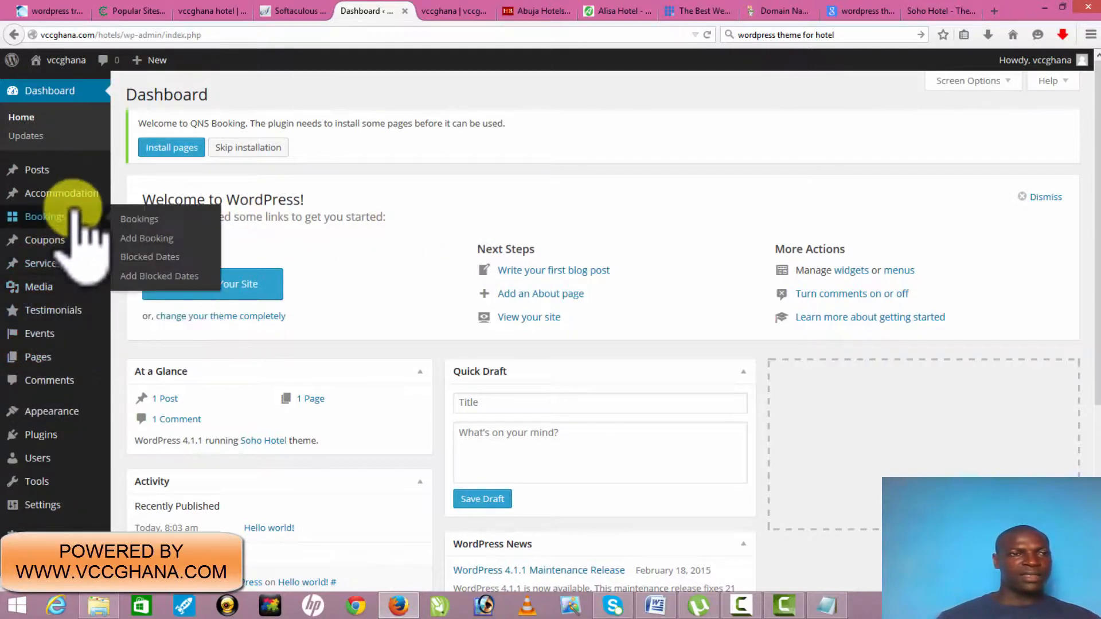
- Assign the Homepage 1 template to the new draft page titled Home
mouse_move(68, 195)
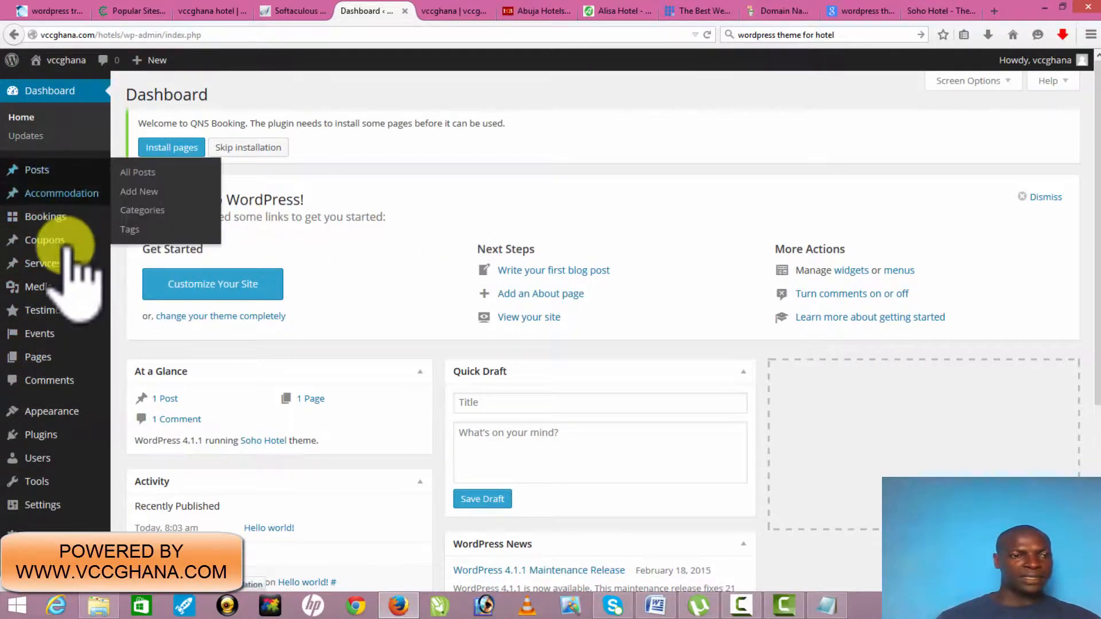
mouse_move(52, 361)
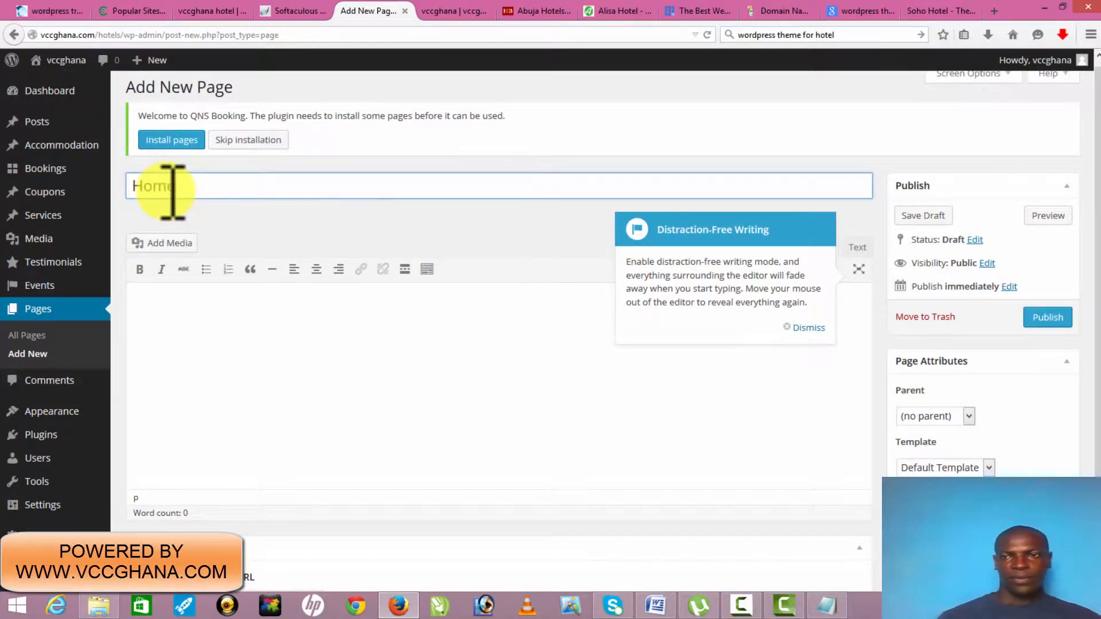
left_click(991, 466)
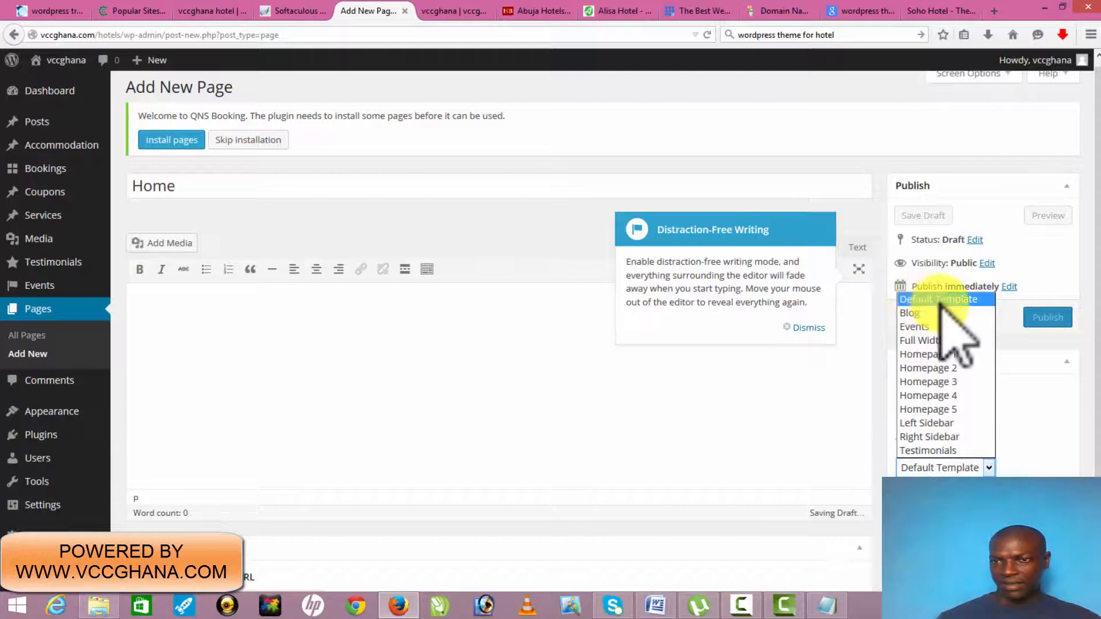
left_click(953, 352)
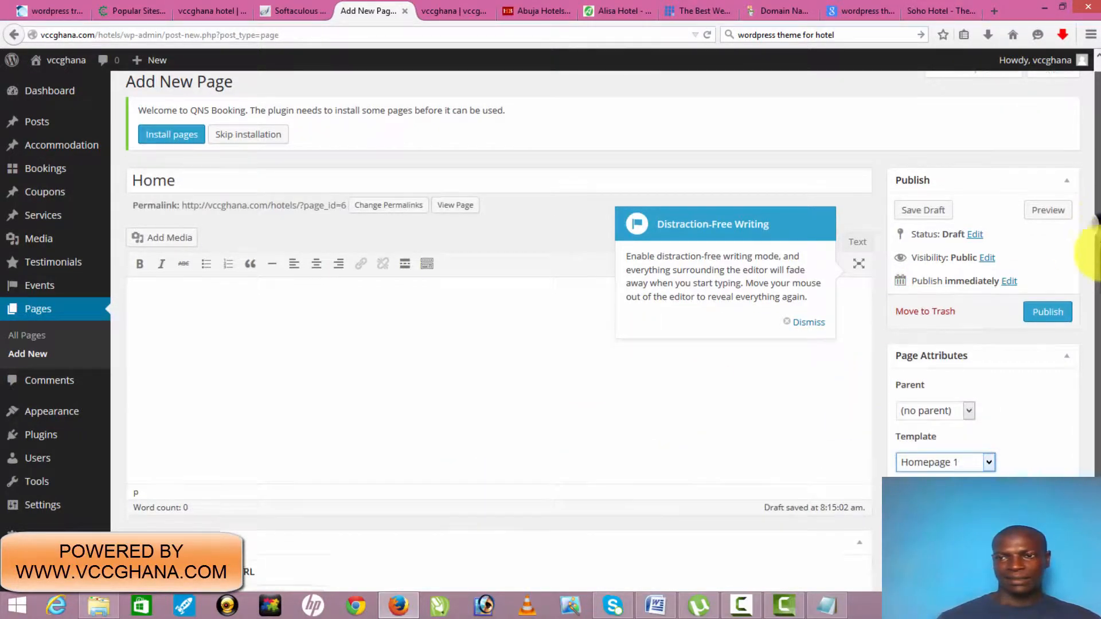
left_click_drag(1096, 227, 1097, 349)
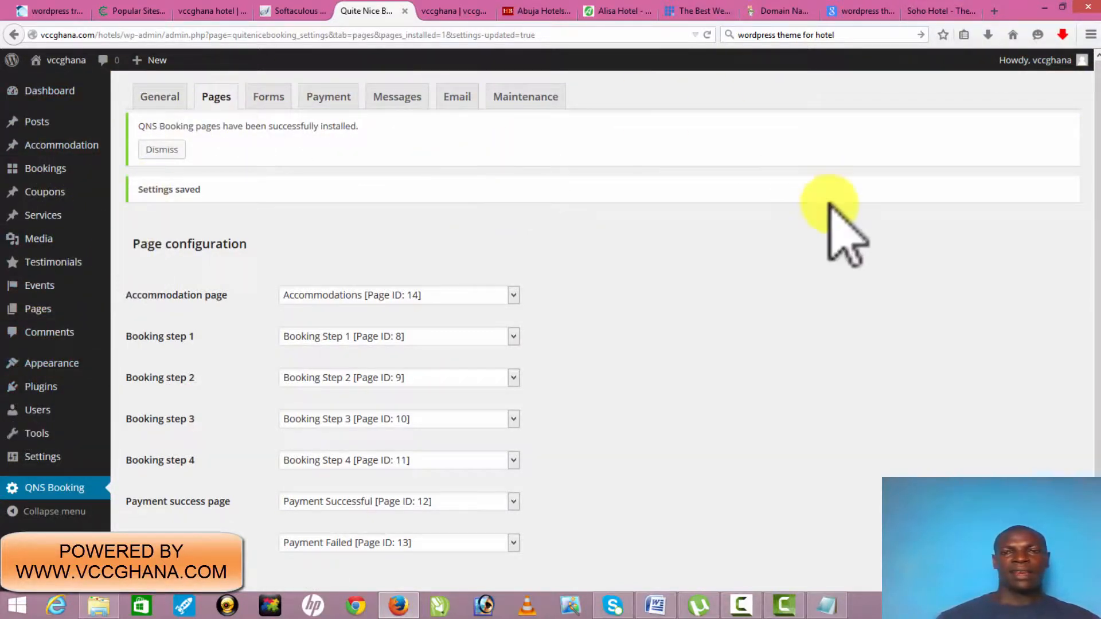
- Review the QNS Booking page mapping for Accommodations, Booking Steps 1–4 and payment results
left_click_drag(1093, 182, 1095, 281)
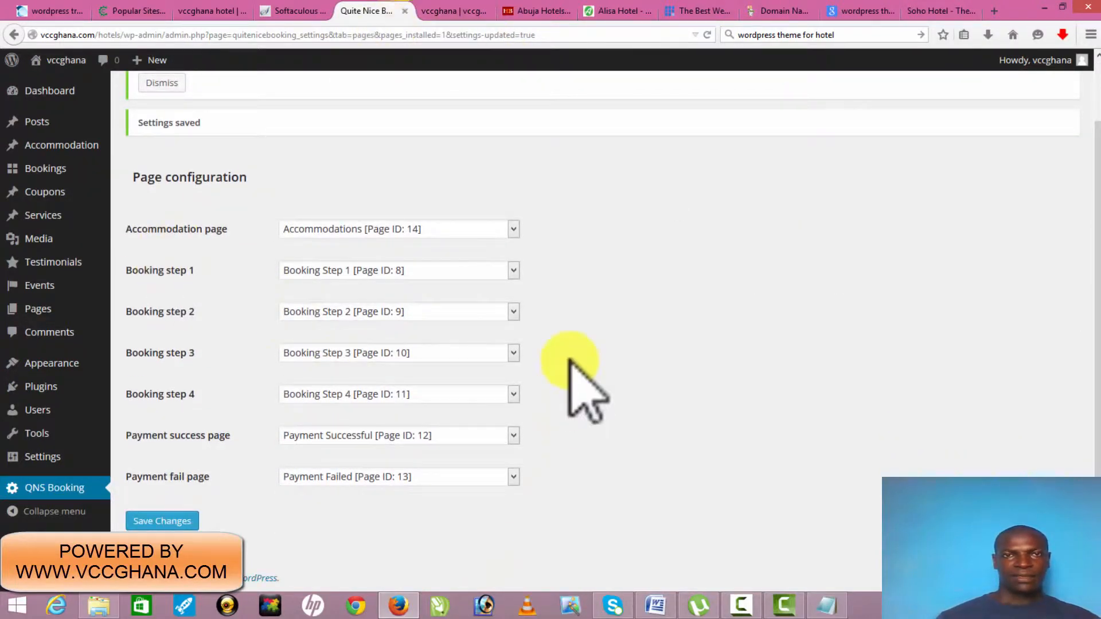
- Close the five unneeded tabs: Google results, GoDaddy, Bluehost, Alisa Hotel and Abuja Hotels
left_click(863, 10)
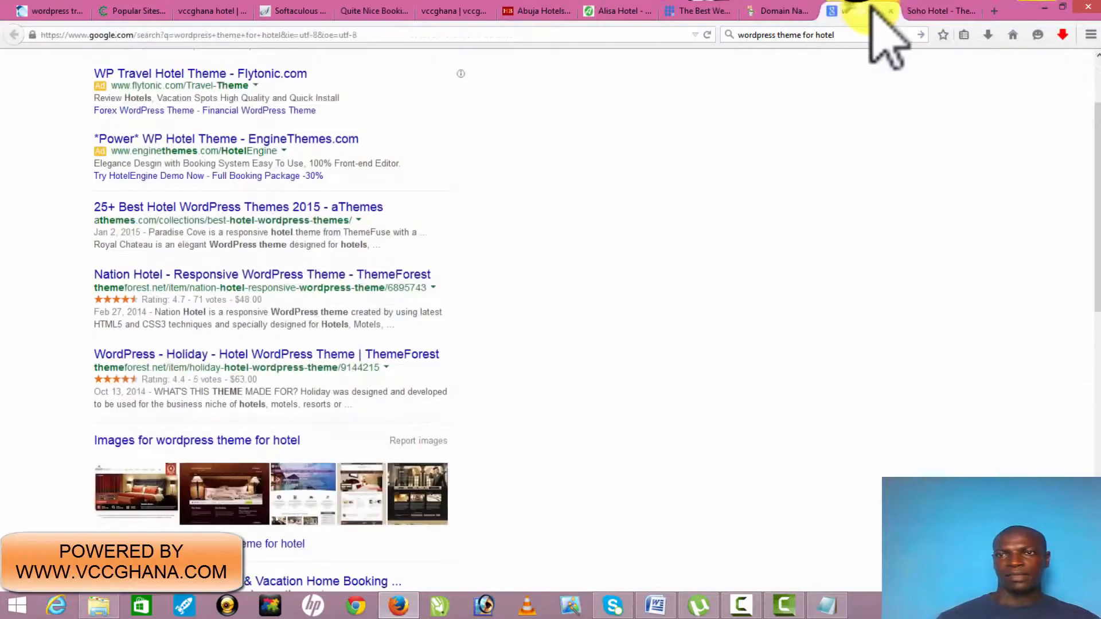
left_click(890, 11)
left_click(866, 11)
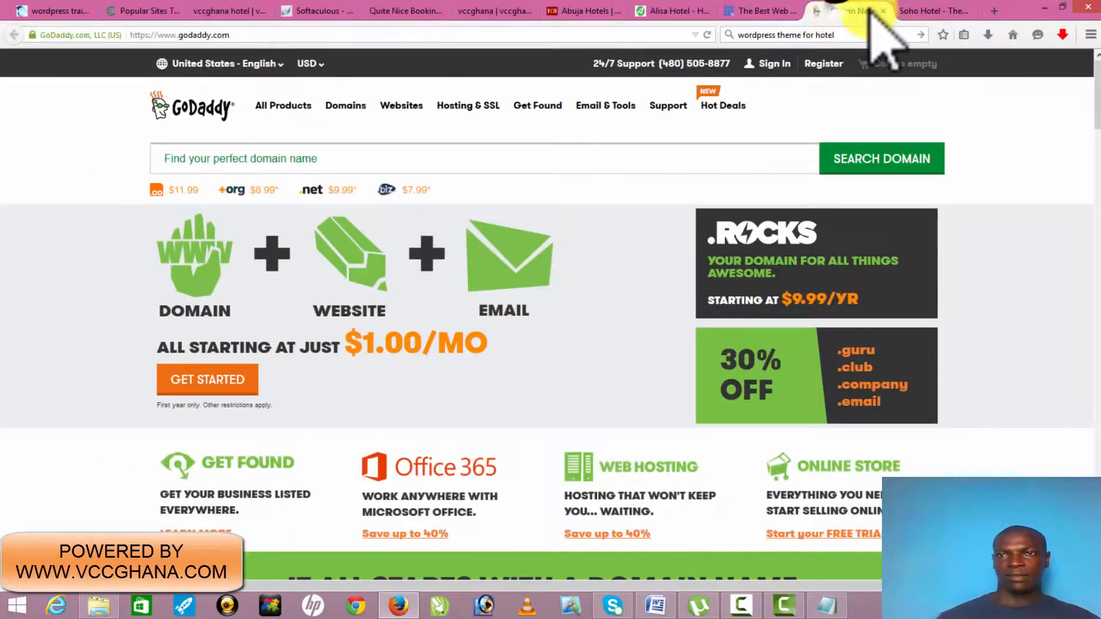
left_click(885, 10)
left_click(837, 9)
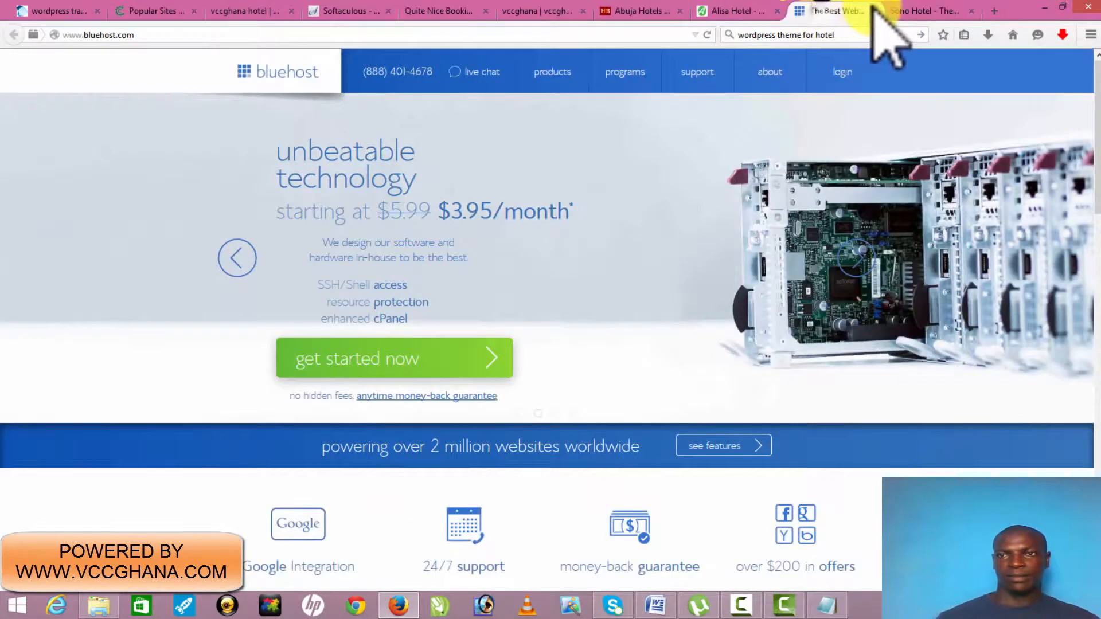
left_click(870, 10)
left_click(768, 11)
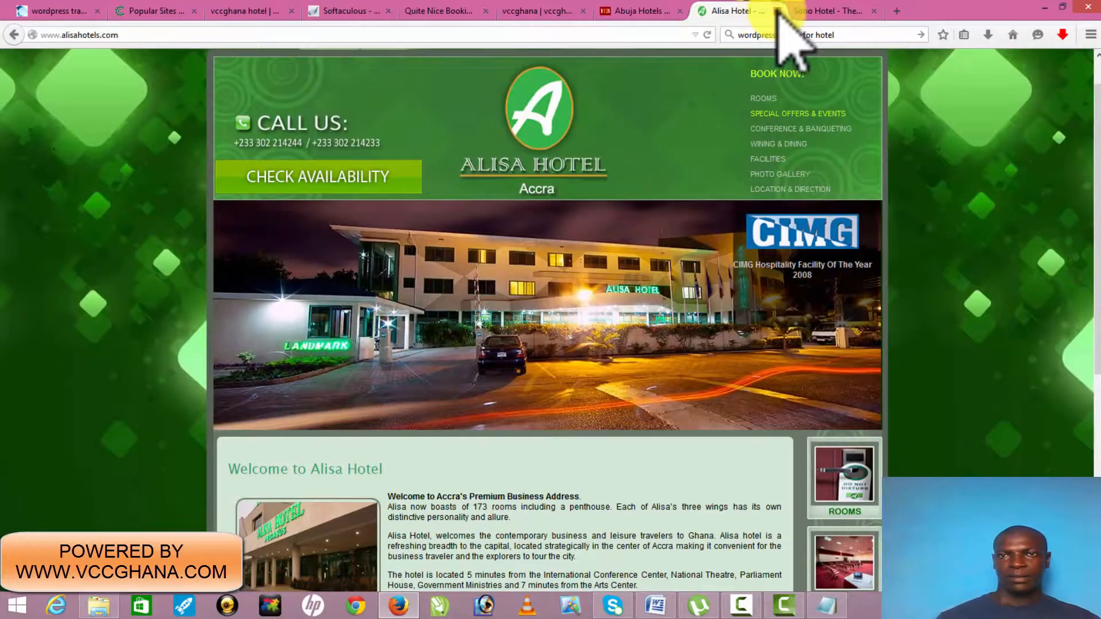
left_click(778, 11)
left_click(665, 10)
left_click(680, 11)
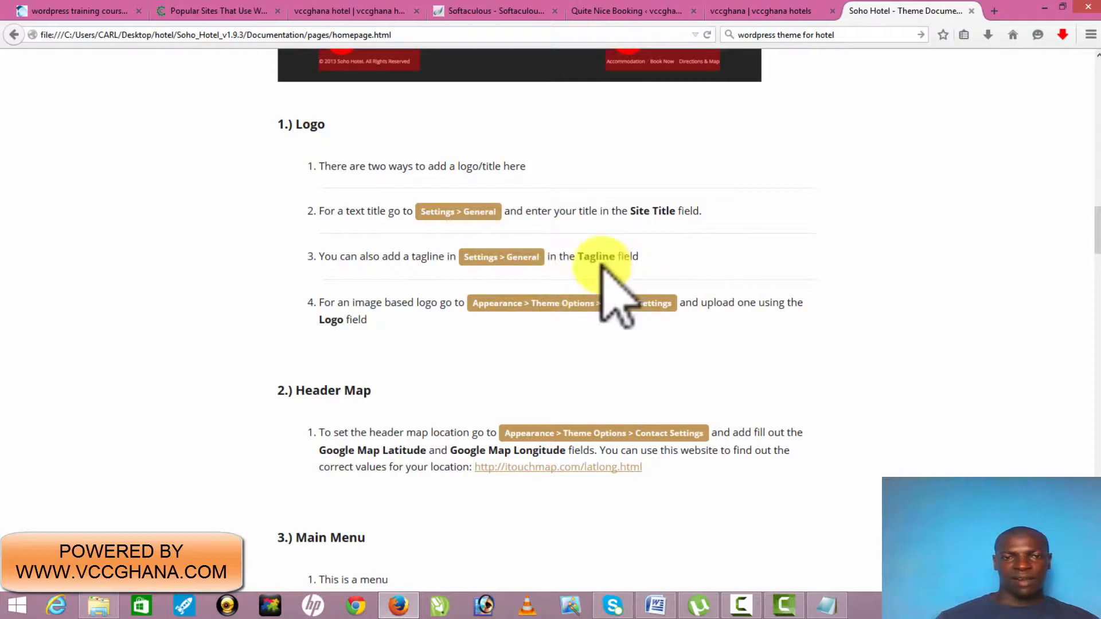
- Glance over the demo site and Softaculous tabs, then go to Settings > Reading in WordPress
left_click_drag(1097, 232, 1096, 278)
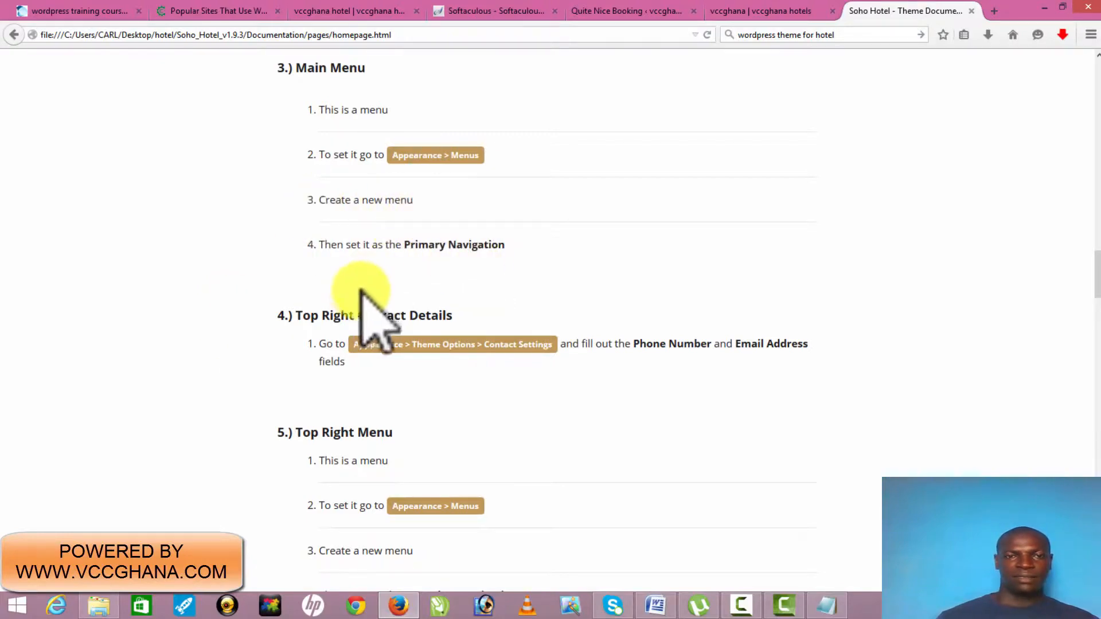
left_click(334, 9)
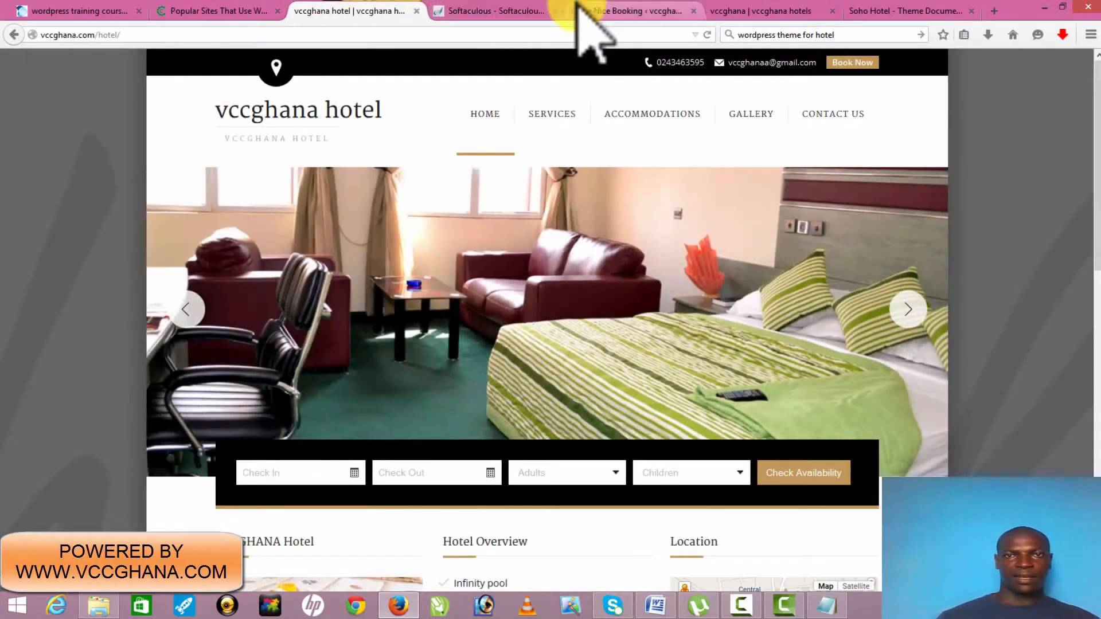
left_click(486, 10)
left_click(588, 11)
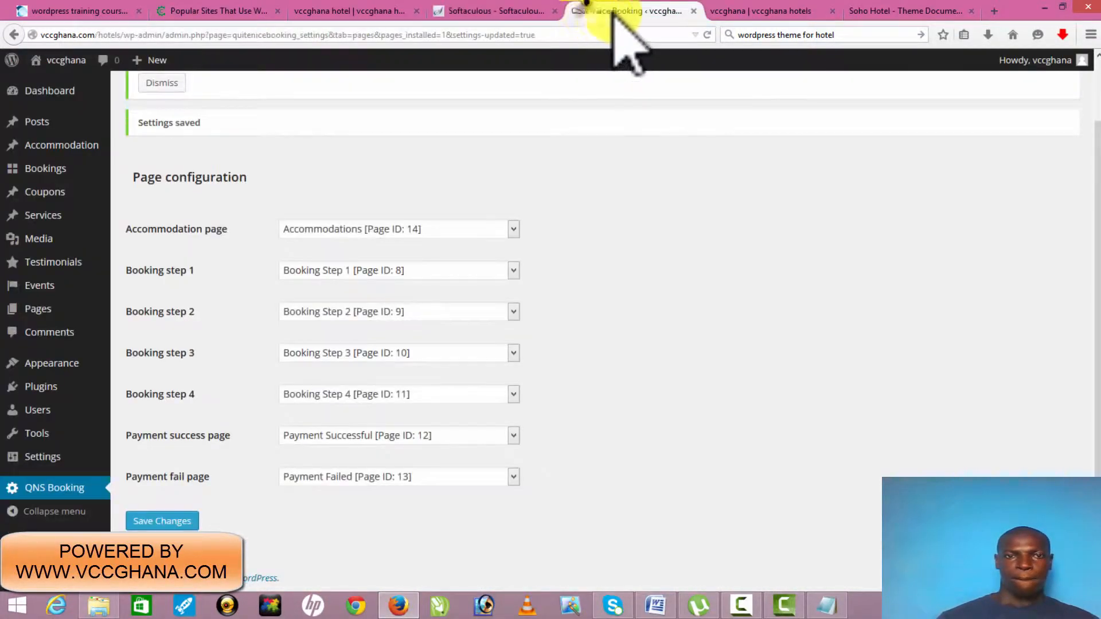
scroll(1089, 151, "up", 2)
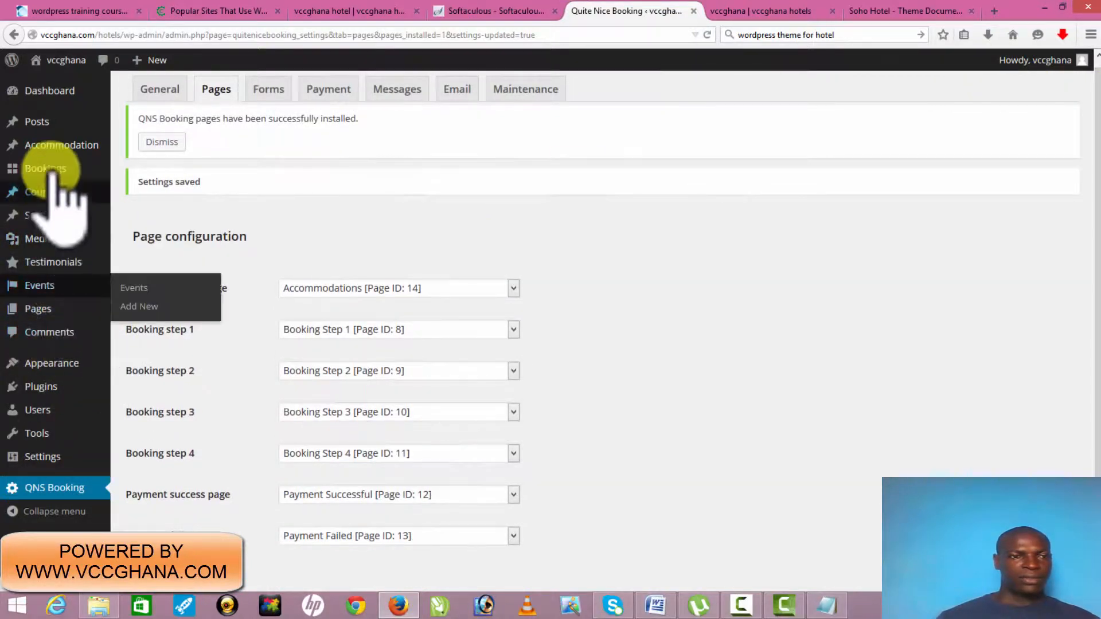
mouse_move(53, 169)
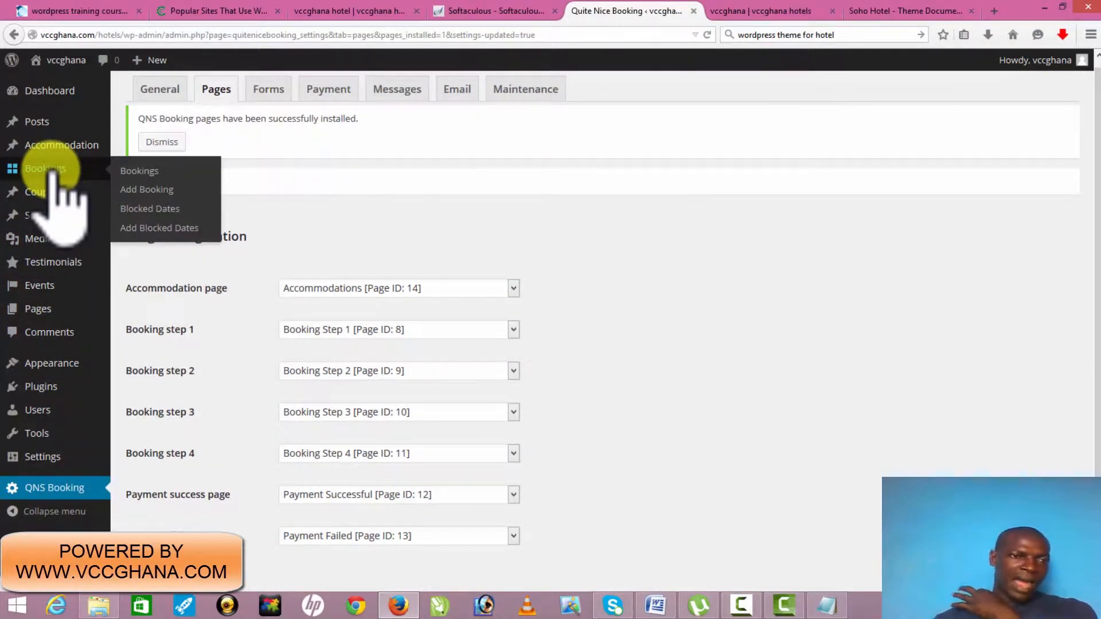
mouse_move(62, 456)
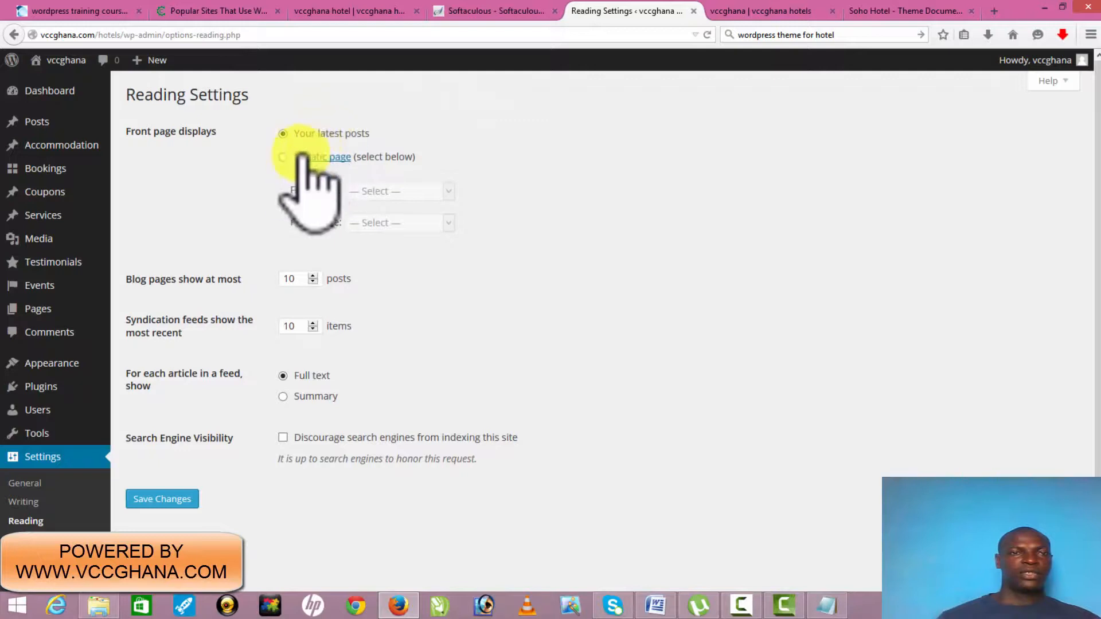
- Set the front page to the static Home page and save the Reading settings
left_click(799, 11)
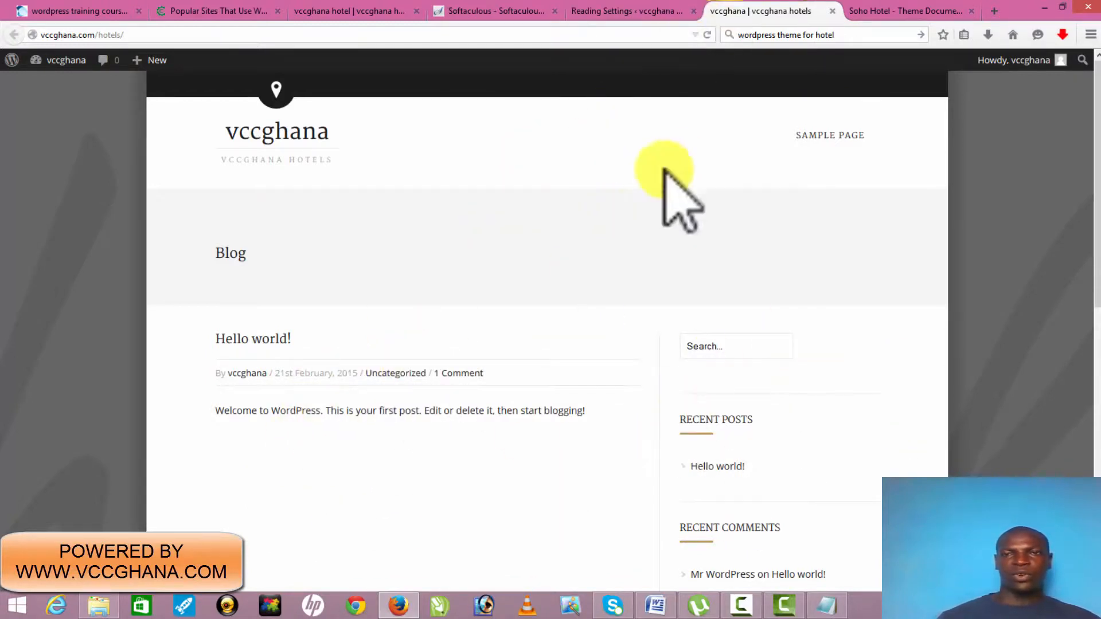
left_click(619, 10)
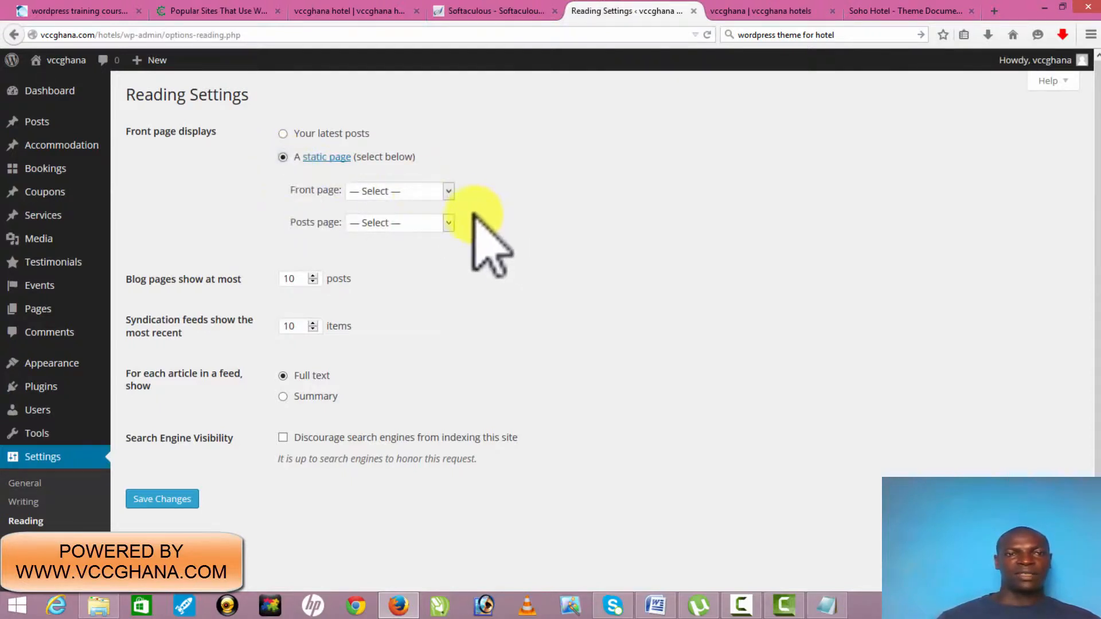
left_click(450, 197)
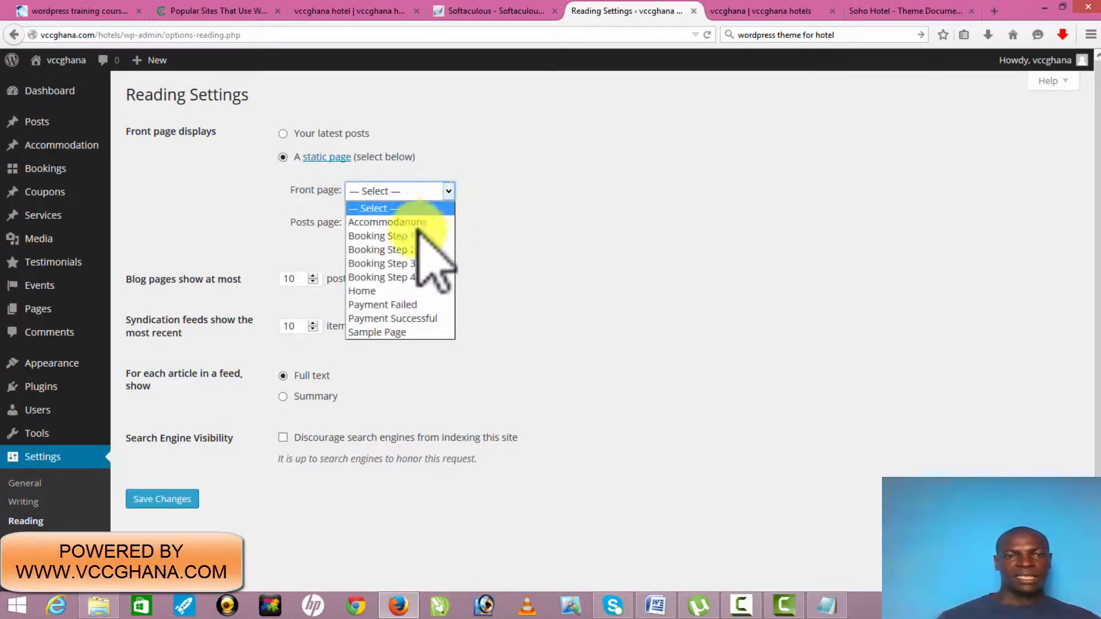
left_click(393, 292)
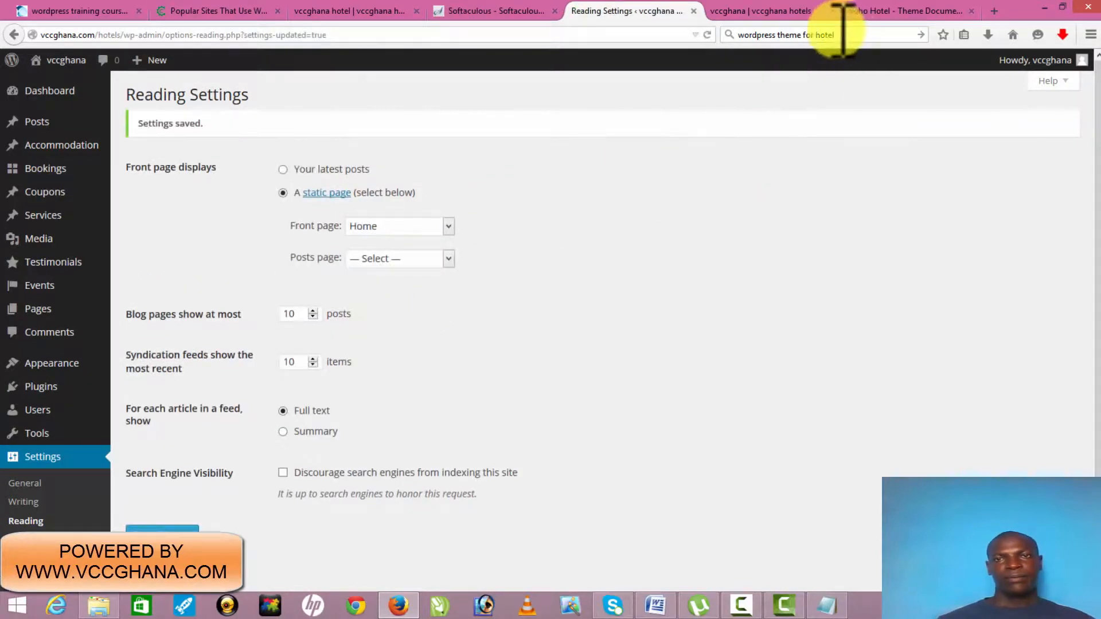
left_click(784, 11)
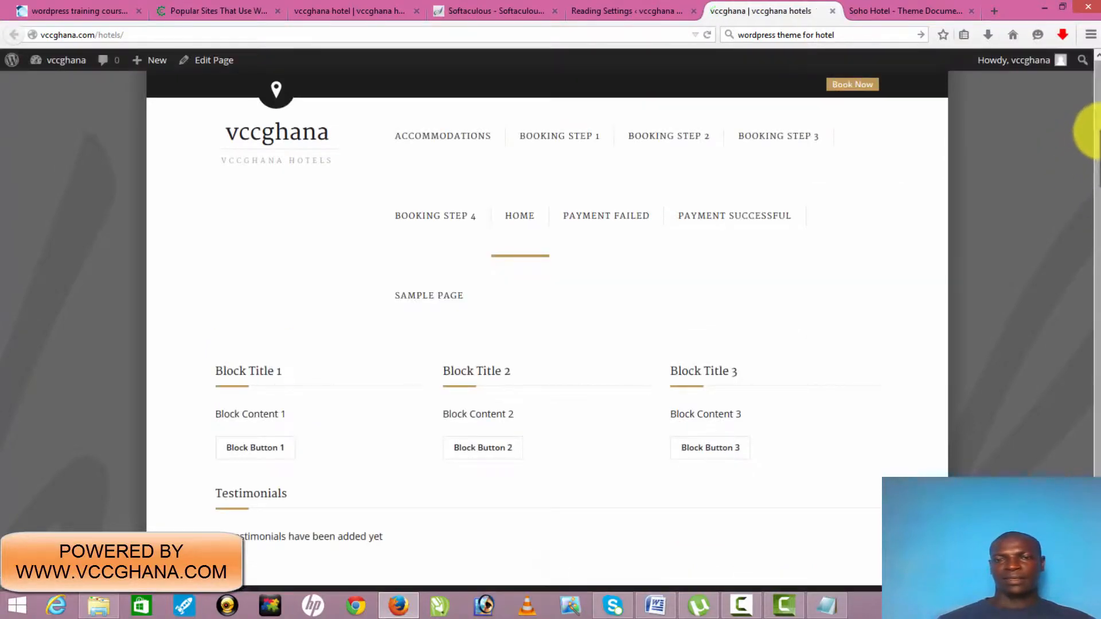
- Check the live site's new front page, then return to Reading Settings
scroll(1090, 189, "down", 3)
scroll(1089, 256, "up", 3)
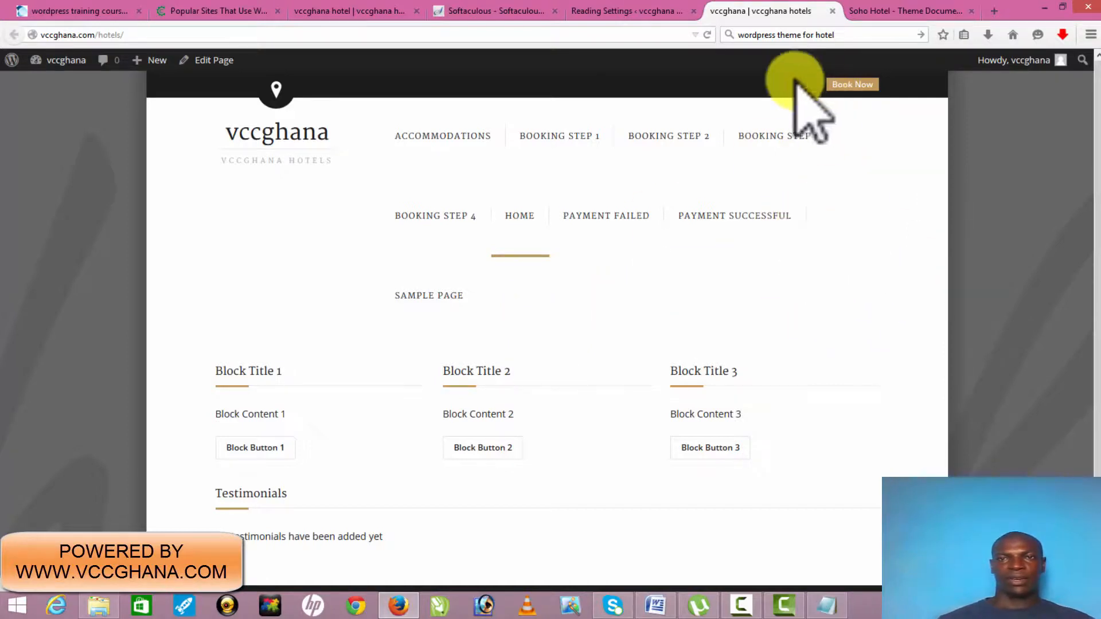
left_click(631, 11)
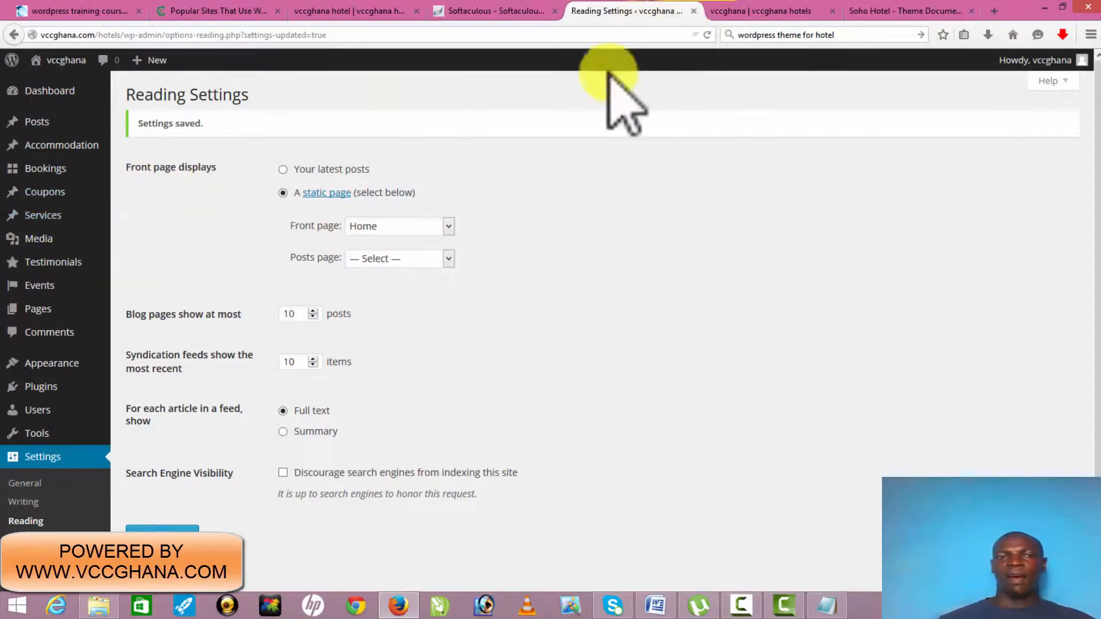
mouse_move(65, 363)
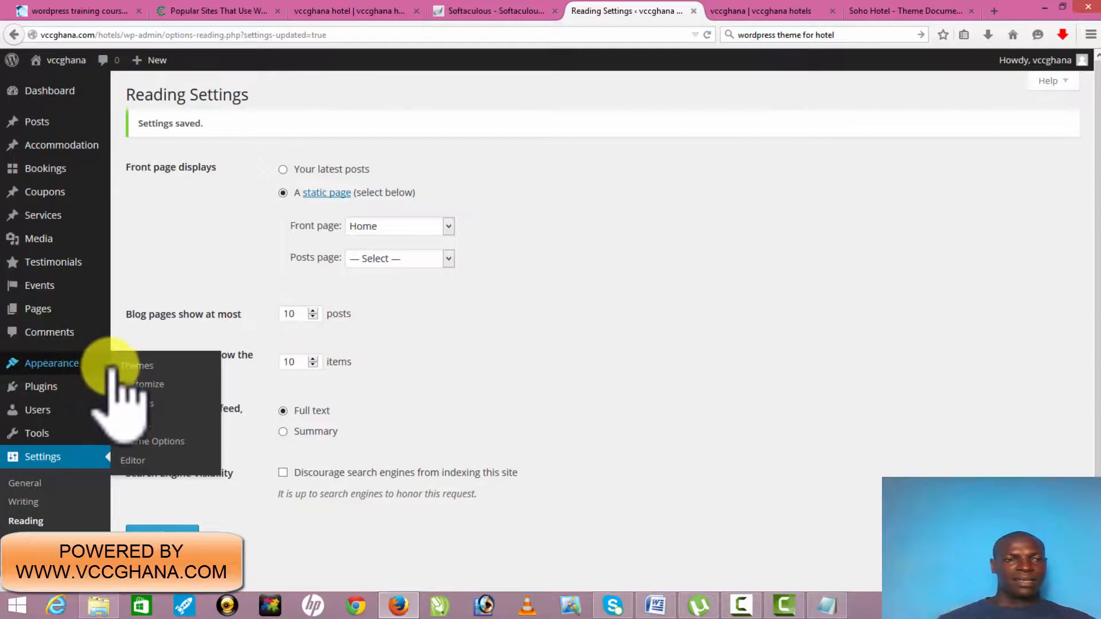
- Select the Footer Message text in Soho Hotel Theme Options, then view the demo site's footer
left_click(162, 440)
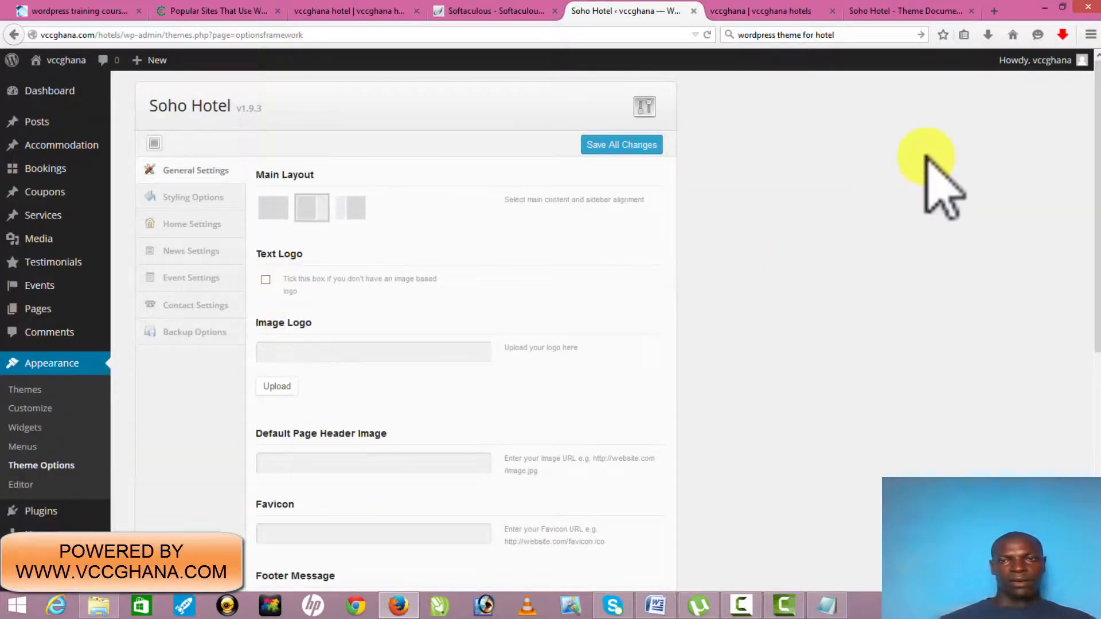
left_click_drag(1097, 112, 1097, 130)
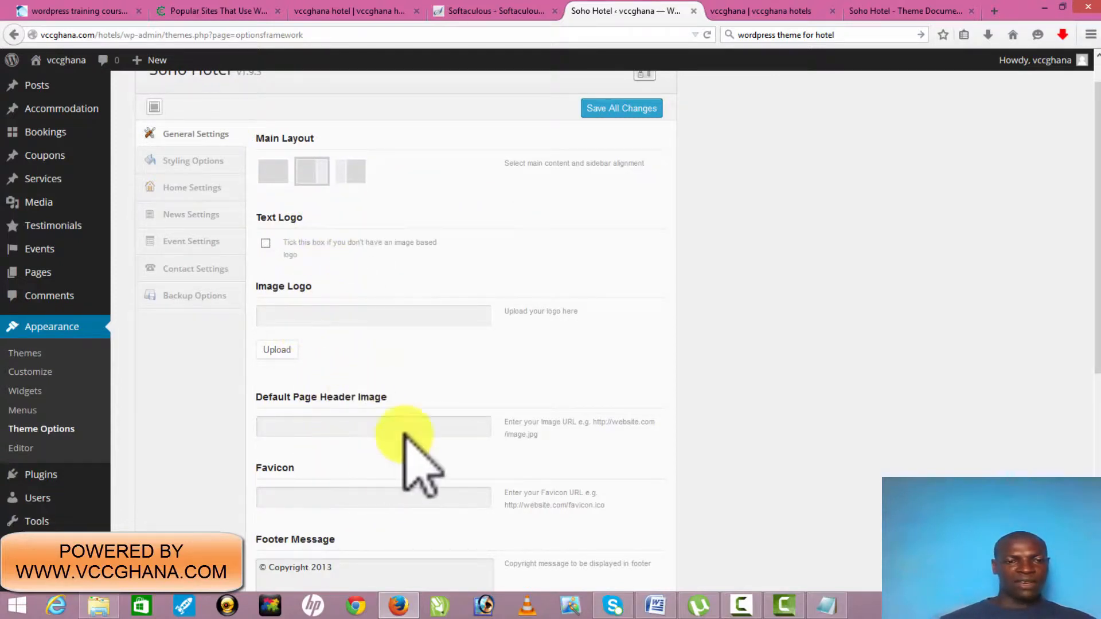
left_click_drag(1090, 172, 1090, 310)
left_click(358, 332)
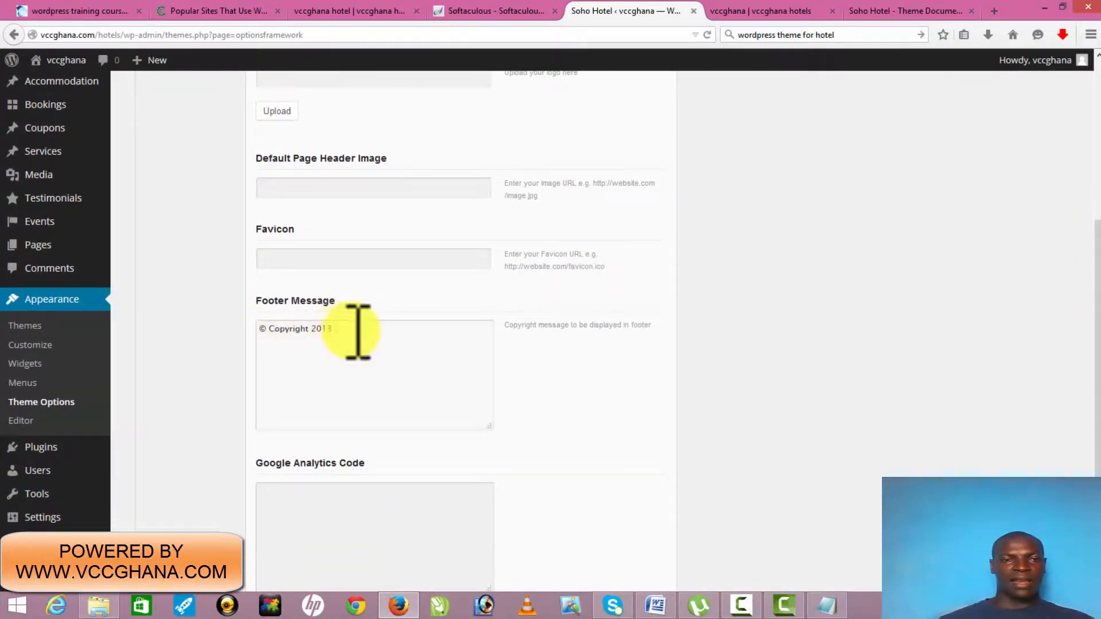
left_click_drag(341, 335, 258, 327)
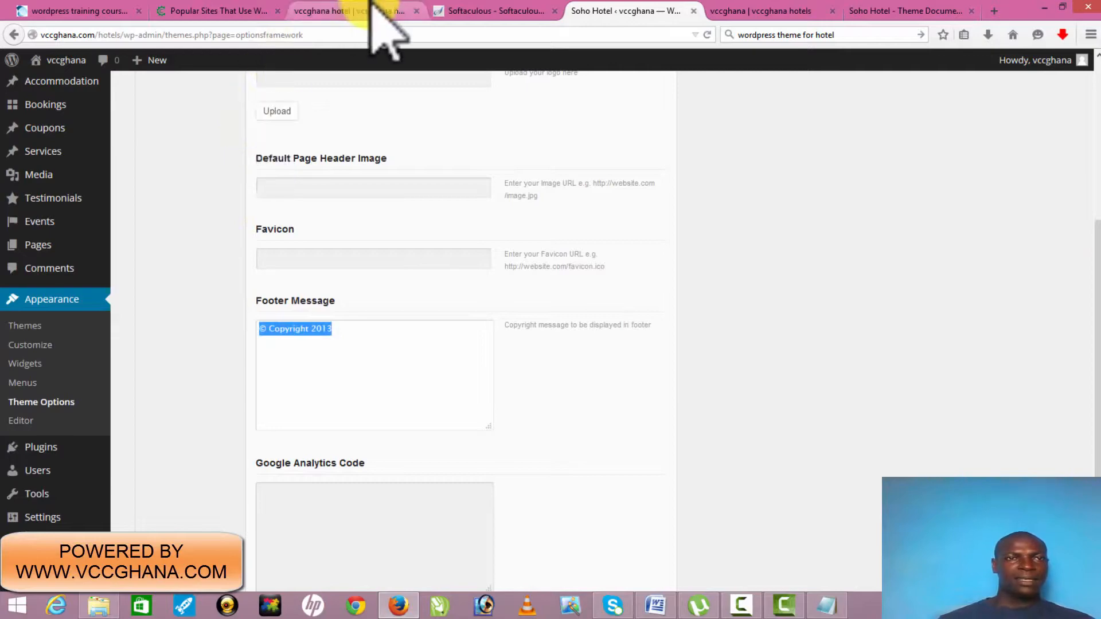
left_click(357, 12)
left_click_drag(1095, 89, 1092, 493)
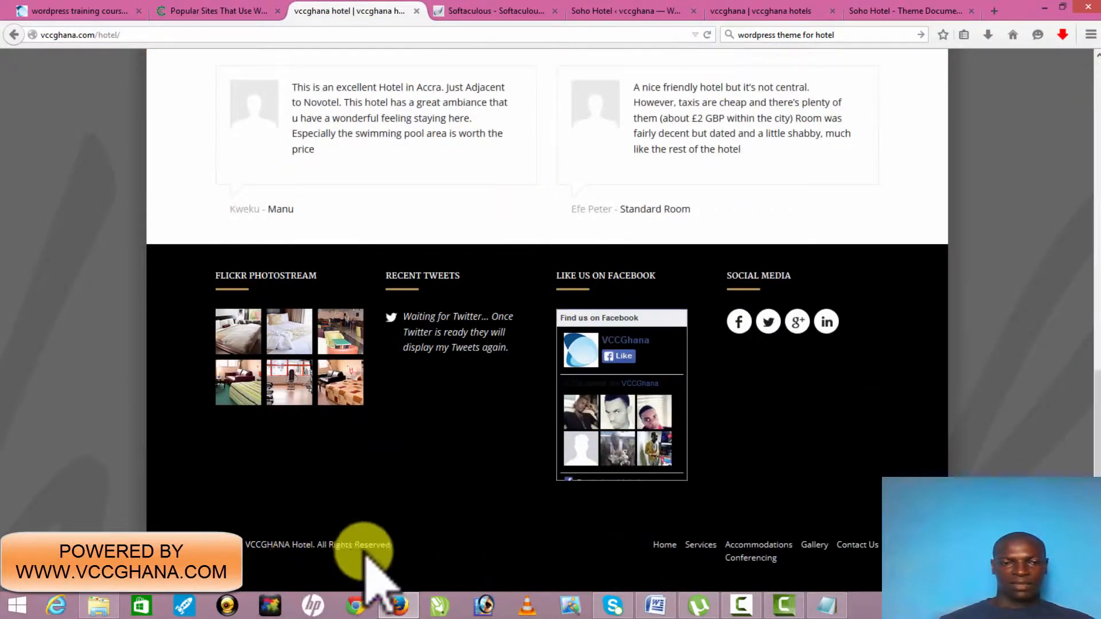
- Copy the demo's 'VCCGHANA Hotel. All Rights Reserved.' footer line and switch to the vccghana hotels tab
triple_click(232, 541)
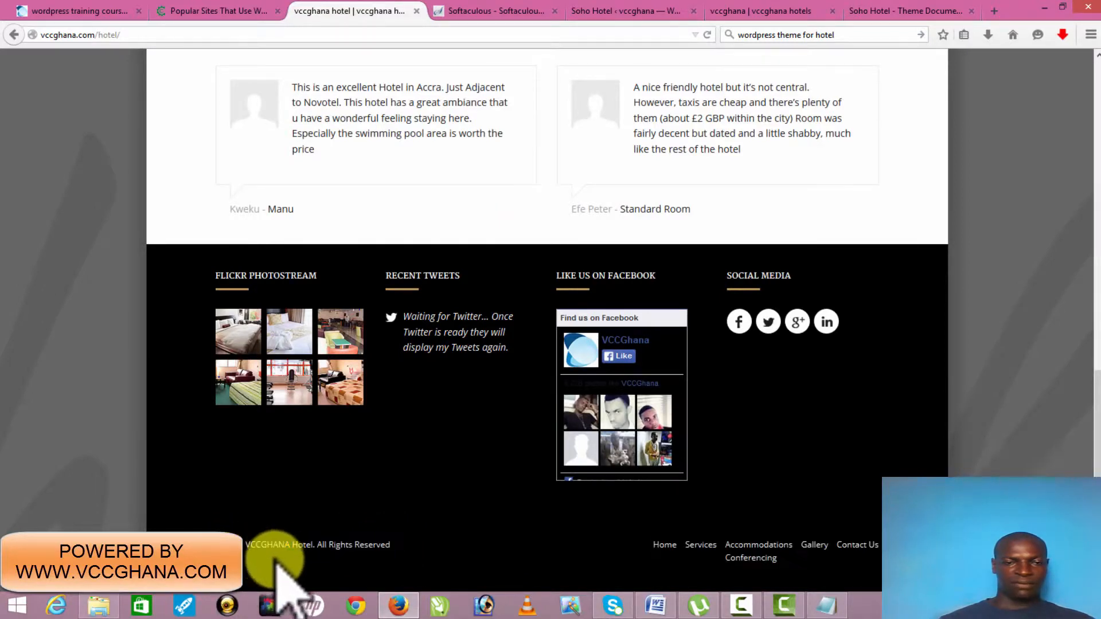
left_click(212, 533)
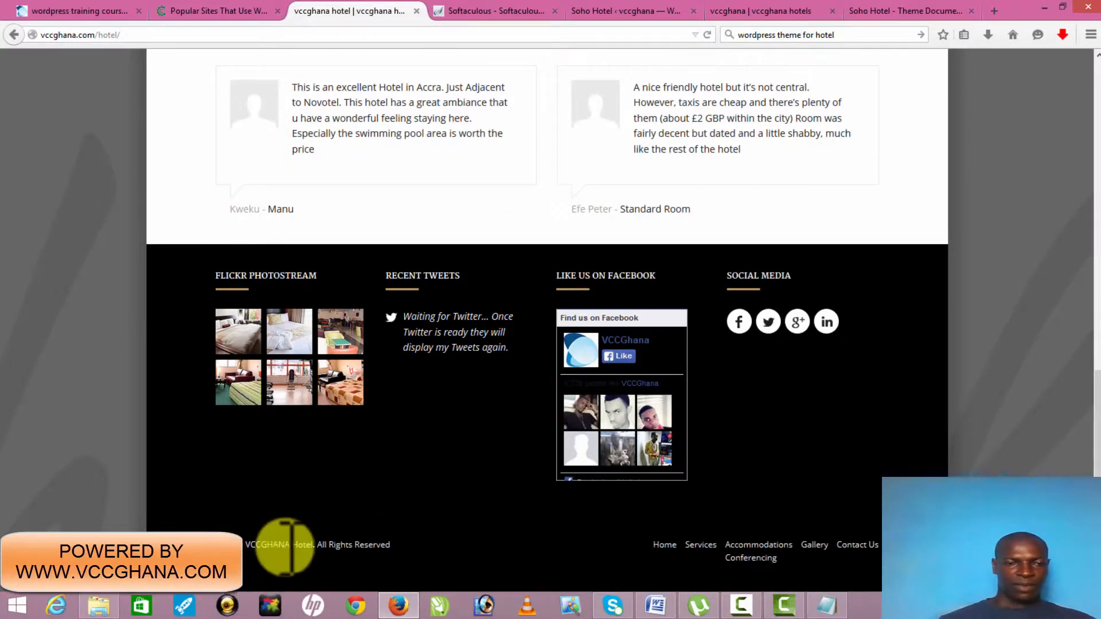
triple_click(217, 533)
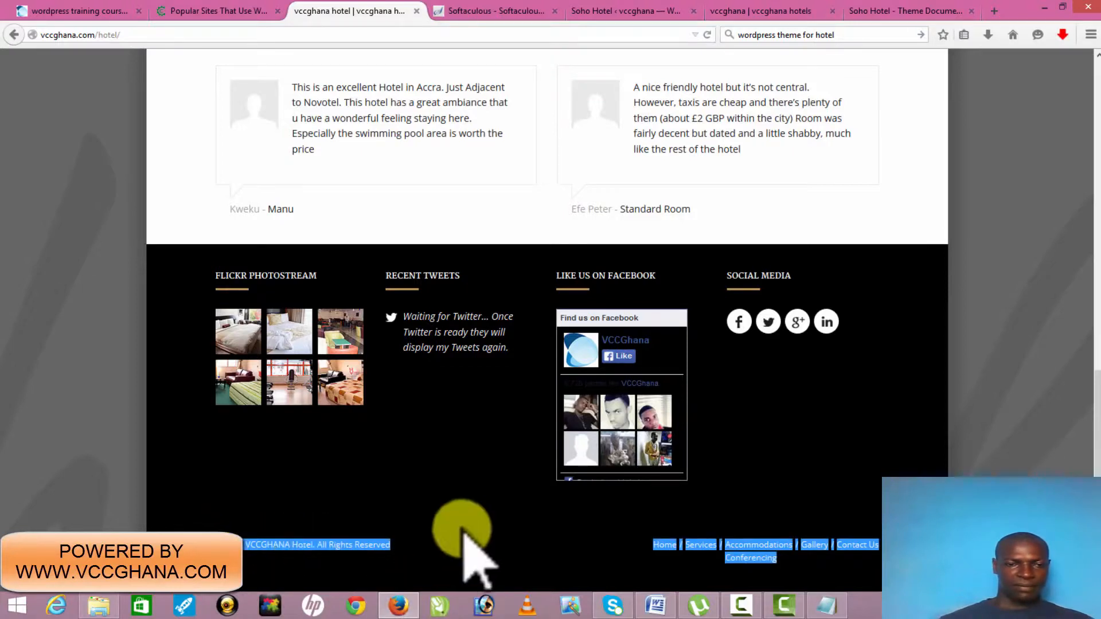
left_click(407, 539)
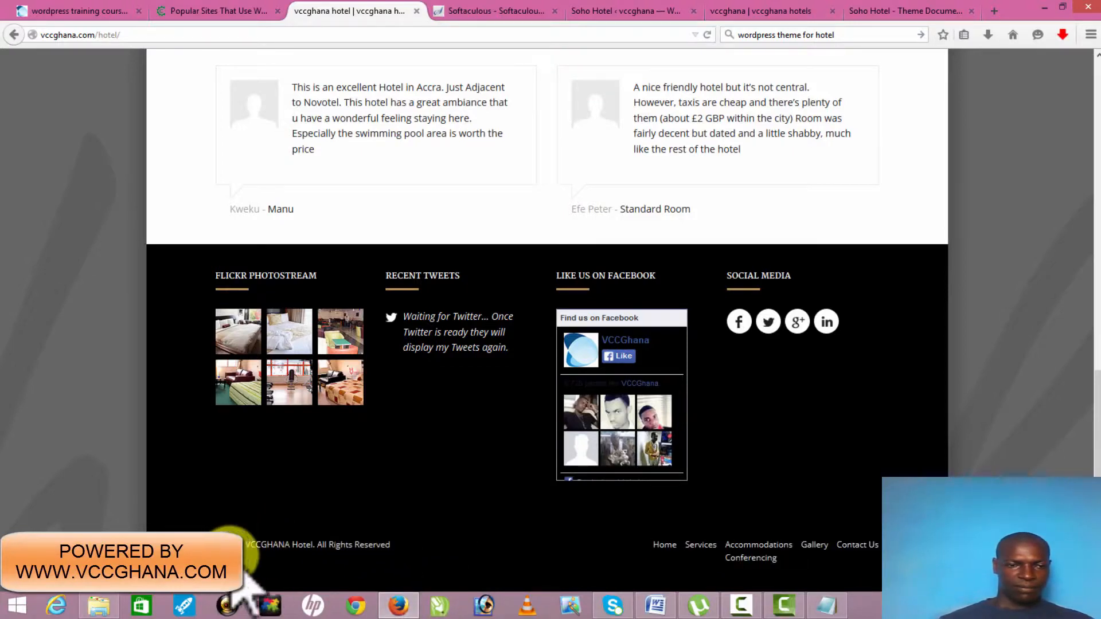
left_click_drag(245, 545, 374, 545)
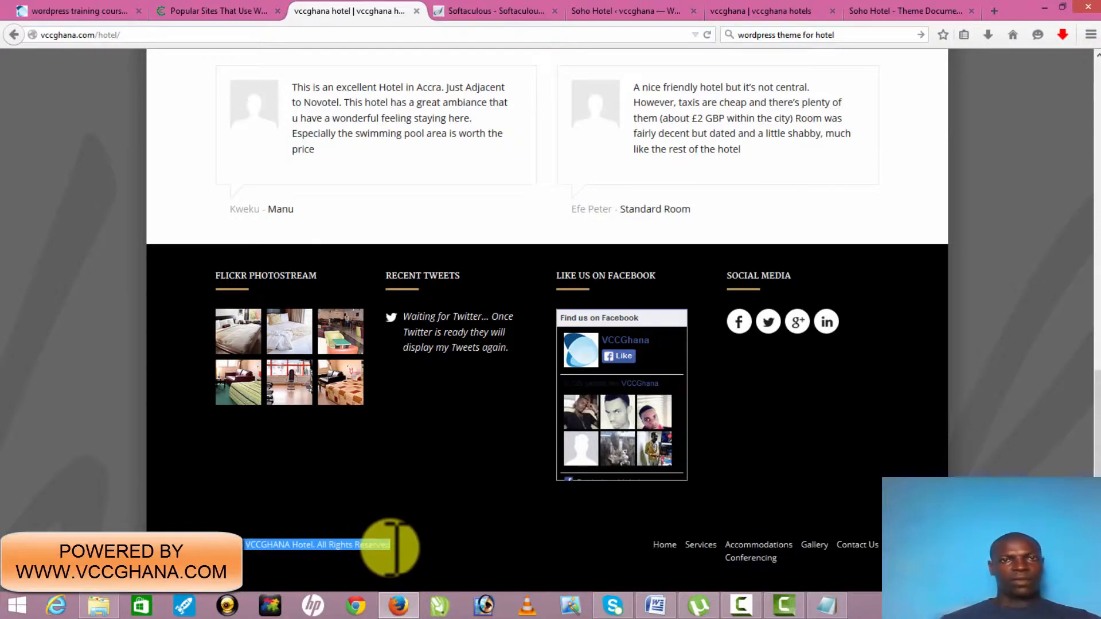
left_click(787, 16)
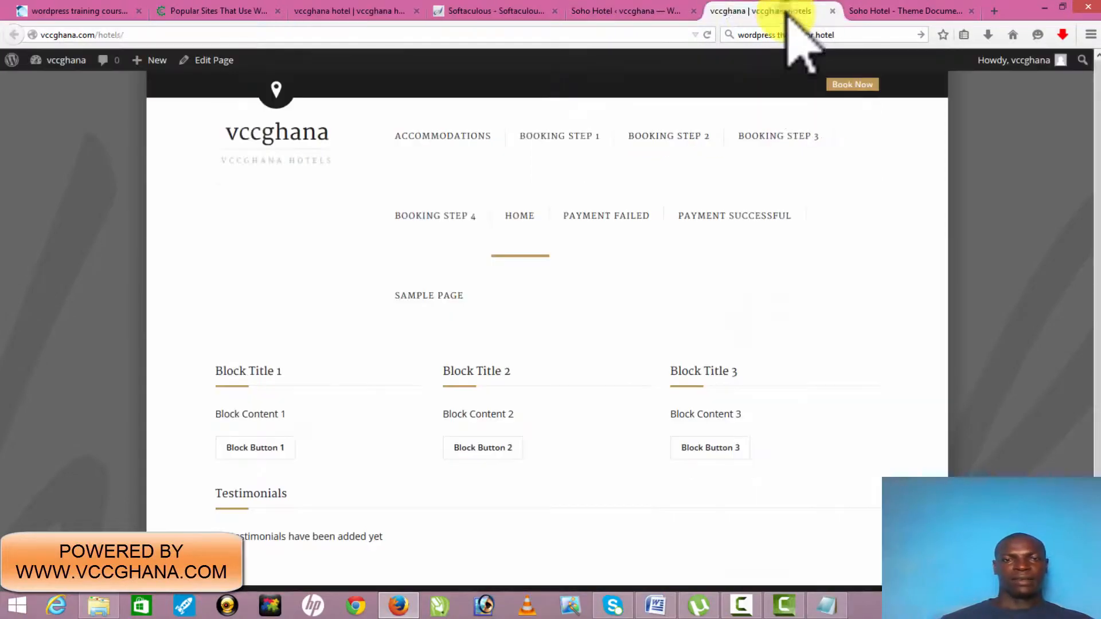
- Replace the Footer Message with '© VCCGHANA Hotel. All Rights Reserved' and save all theme option changes
left_click(676, 11)
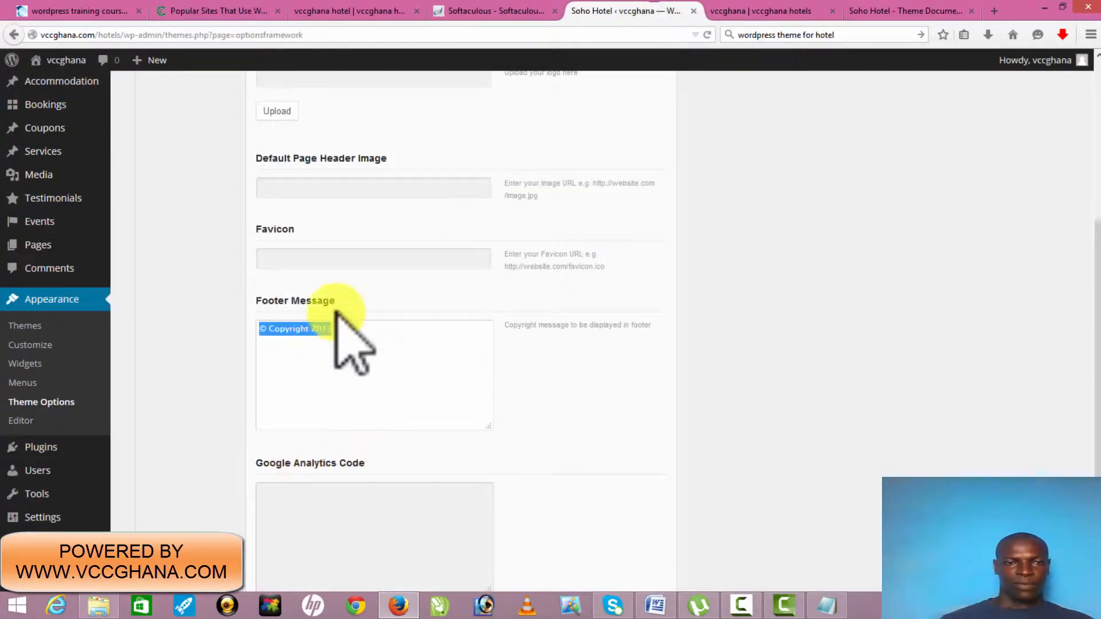
left_click(343, 328)
left_click_drag(331, 329, 335, 341)
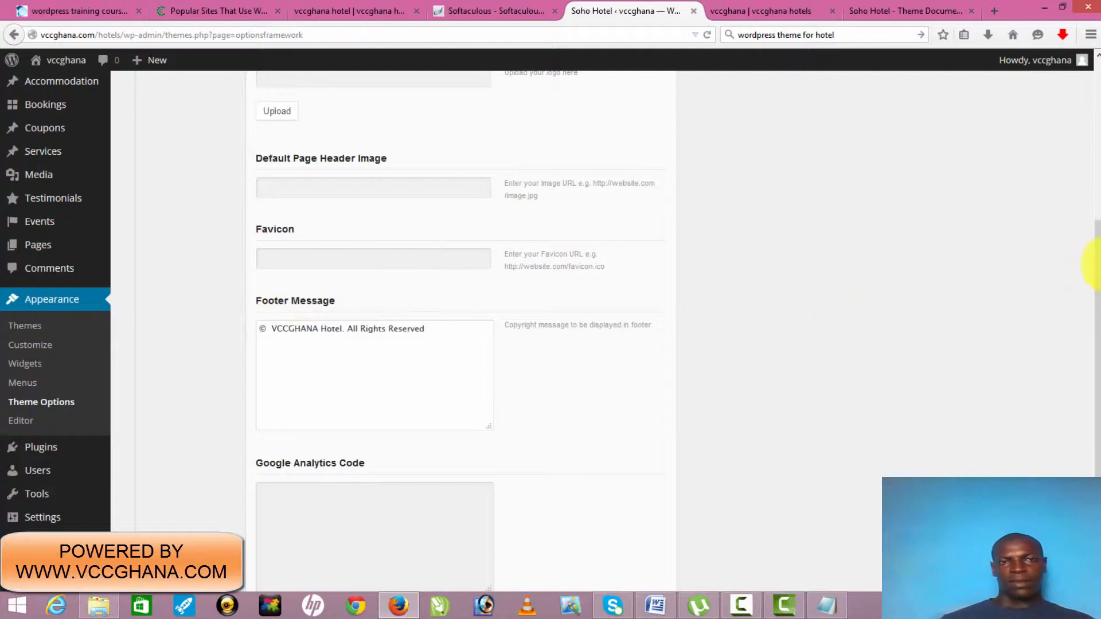
left_click_drag(1094, 330, 1094, 433)
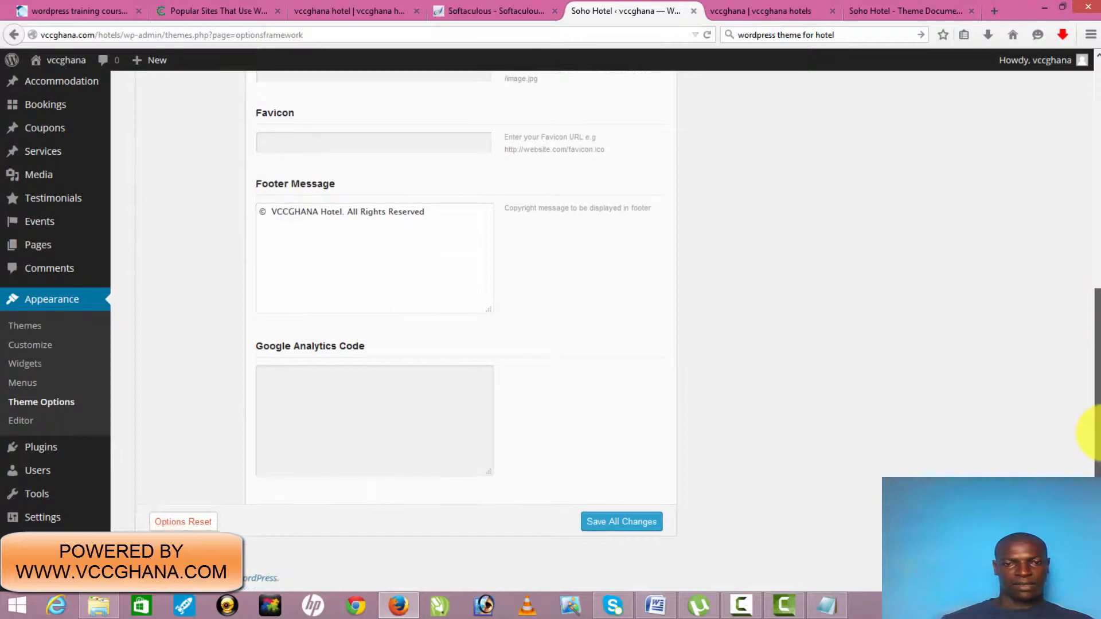
left_click(592, 519)
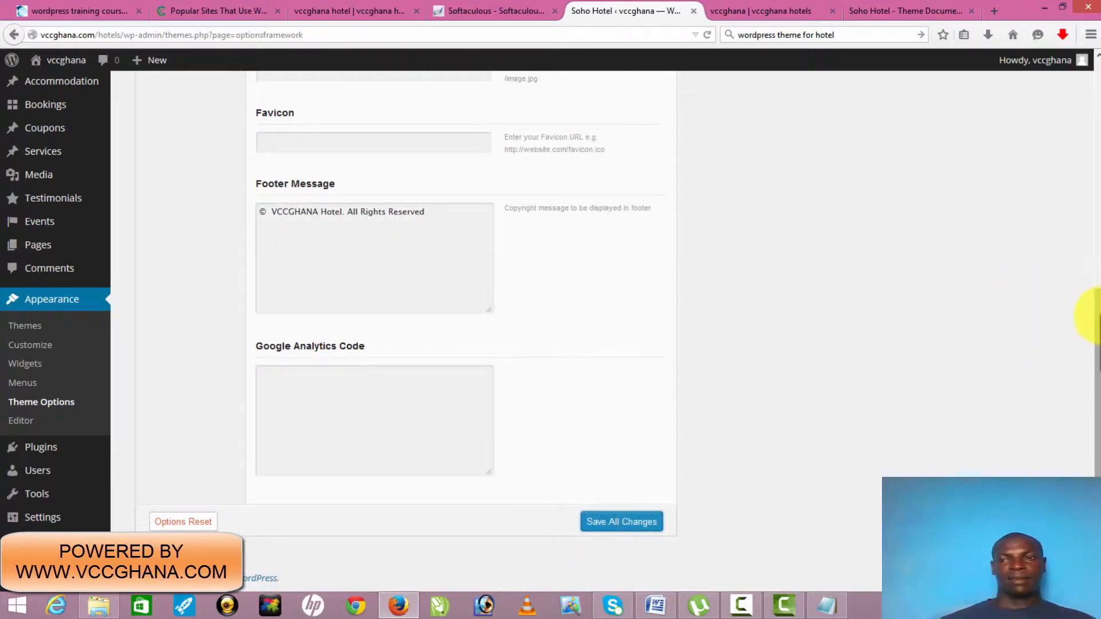
left_click_drag(1094, 316, 1088, 132)
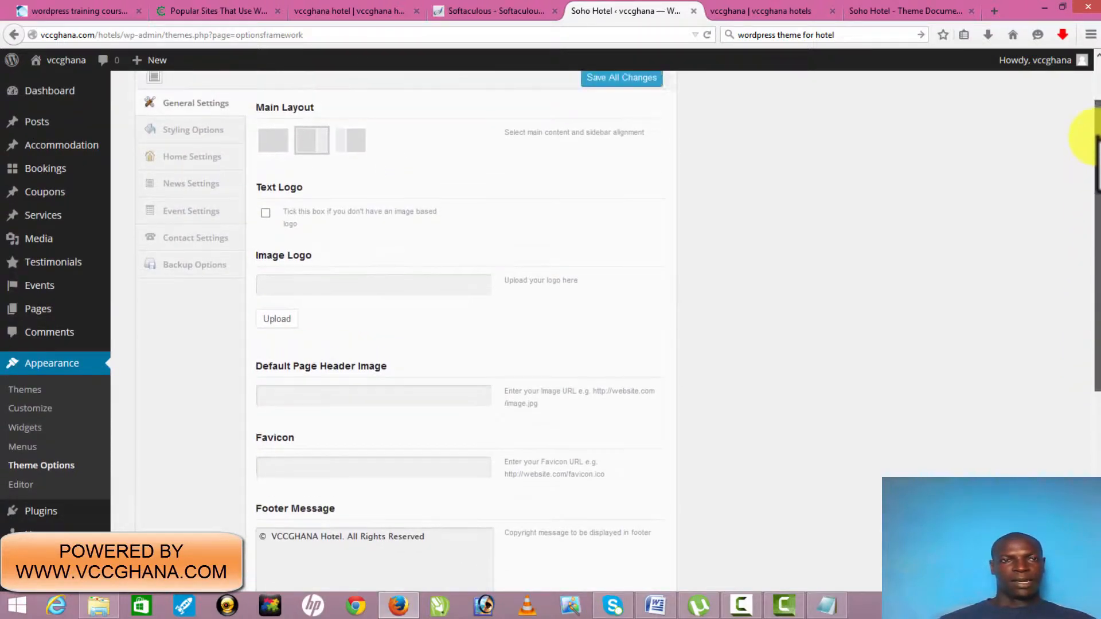
- Choose the Blue & Black colour scheme in the theme's Styling Options
left_click(184, 129)
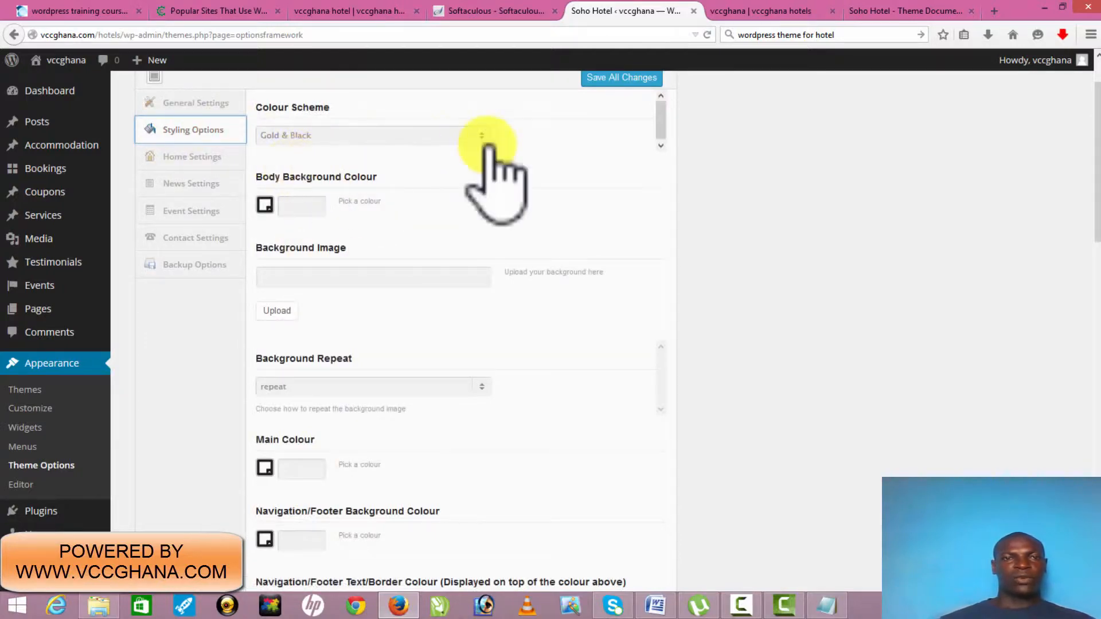
left_click(479, 135)
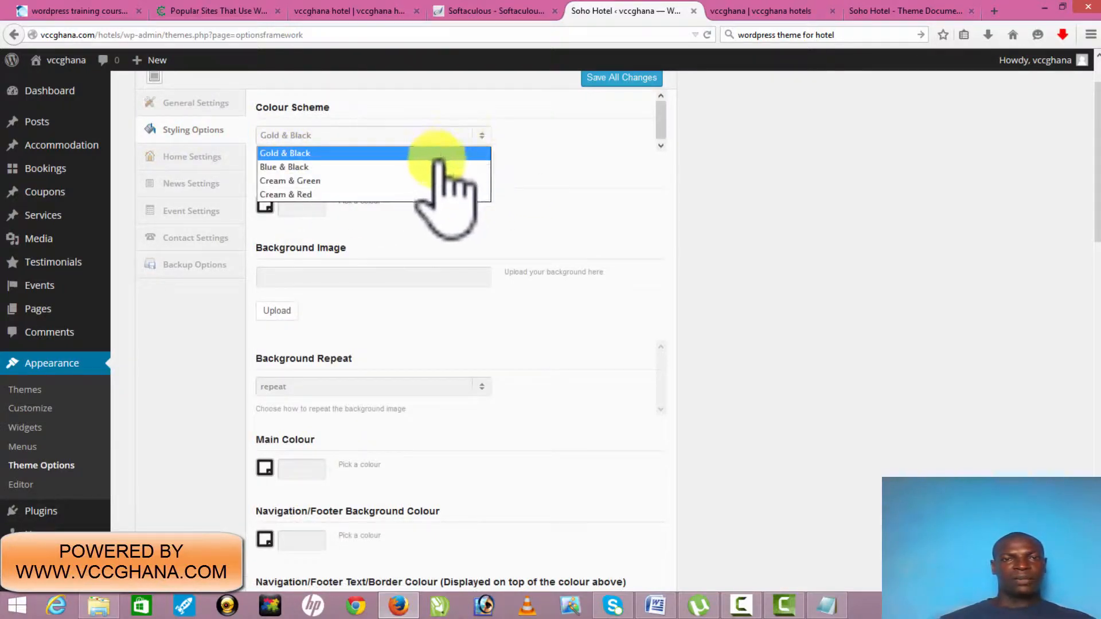
left_click(582, 139)
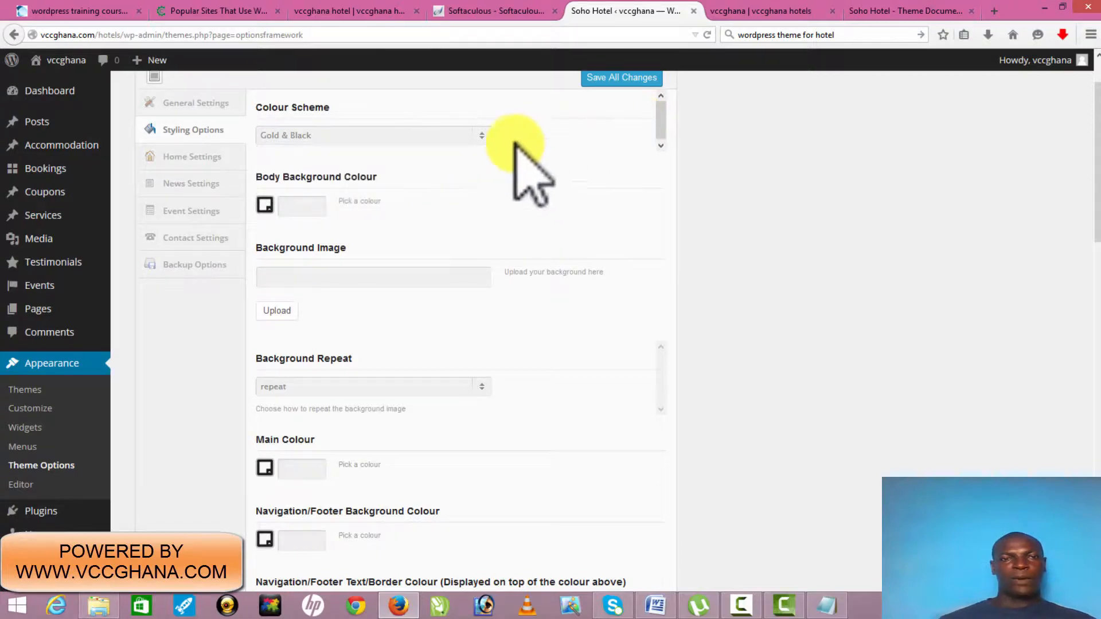
left_click(485, 137)
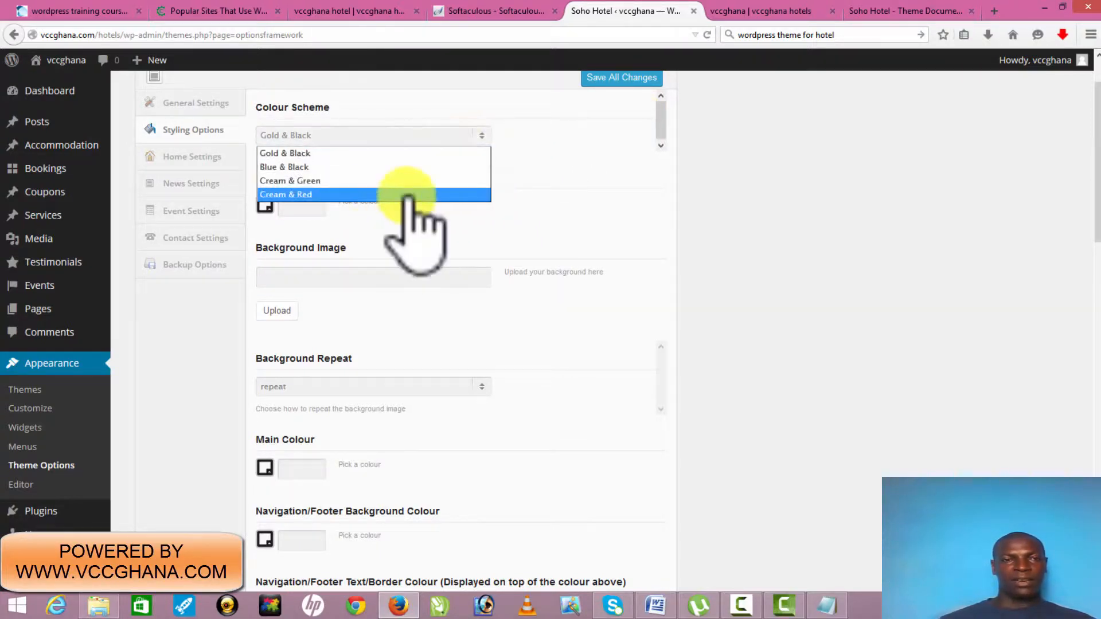
left_click(346, 167)
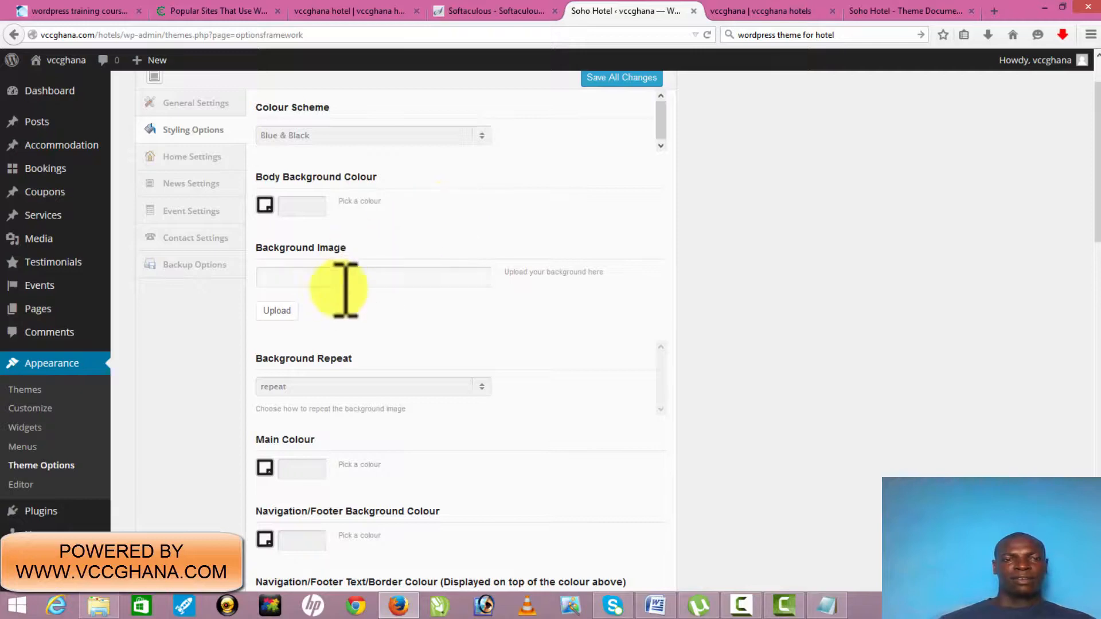
left_click_drag(1092, 181, 1092, 466)
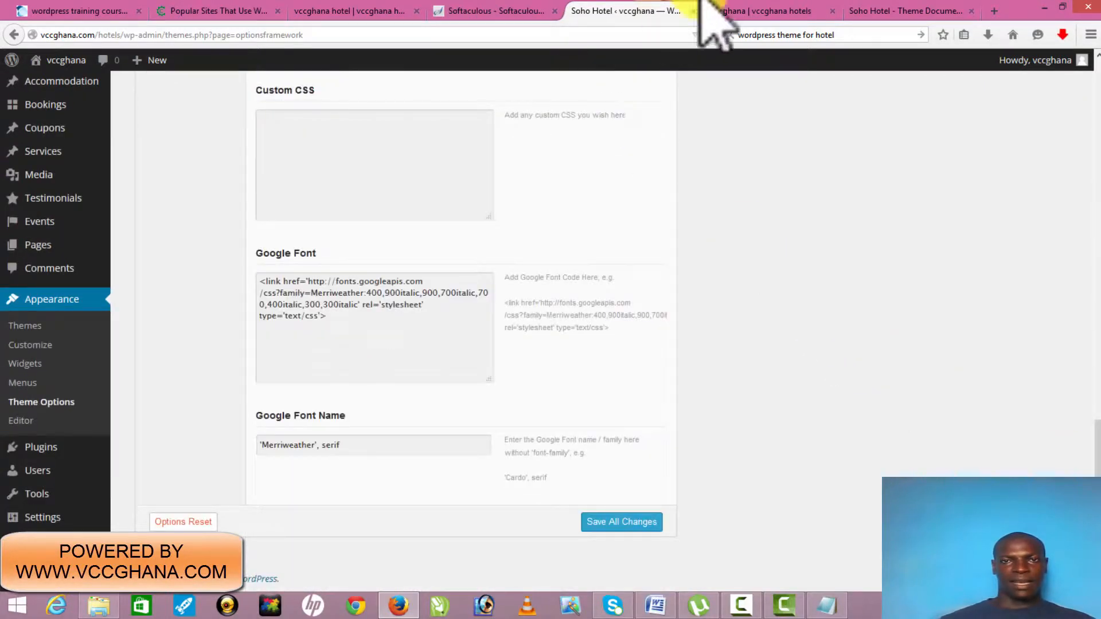
- Save the new colour scheme and check the front page now shows blue accents
left_click(746, 10)
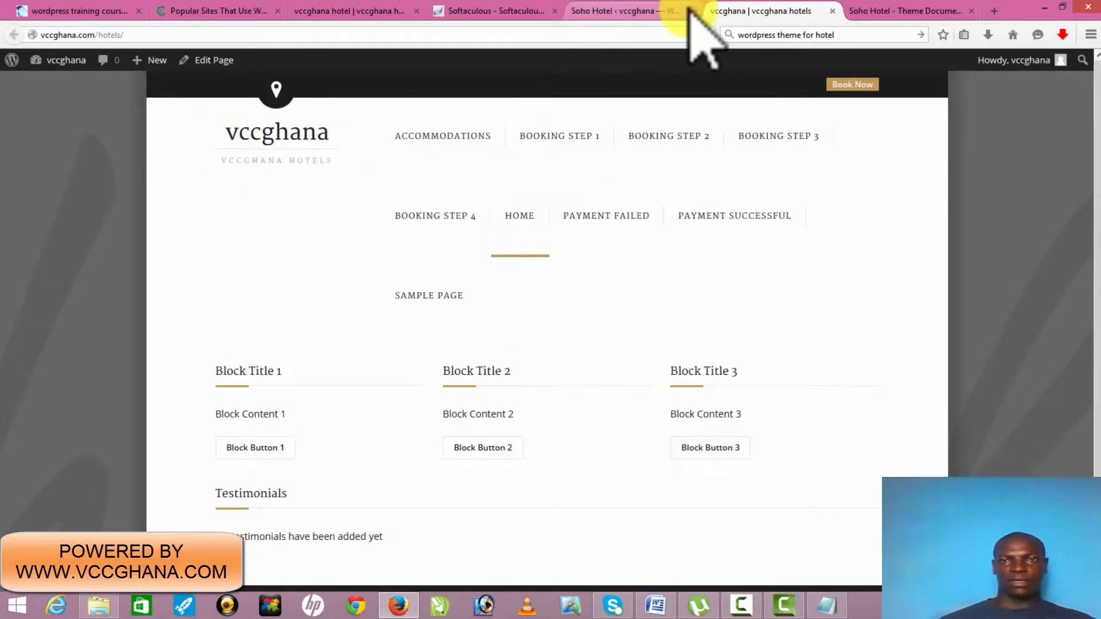
left_click(648, 10)
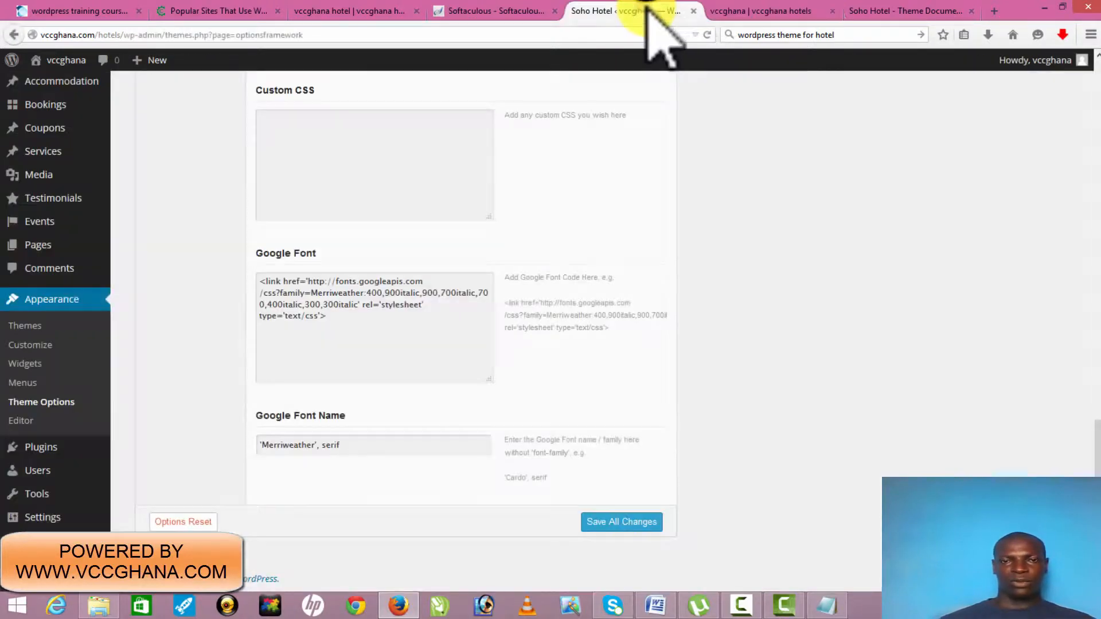
left_click(619, 523)
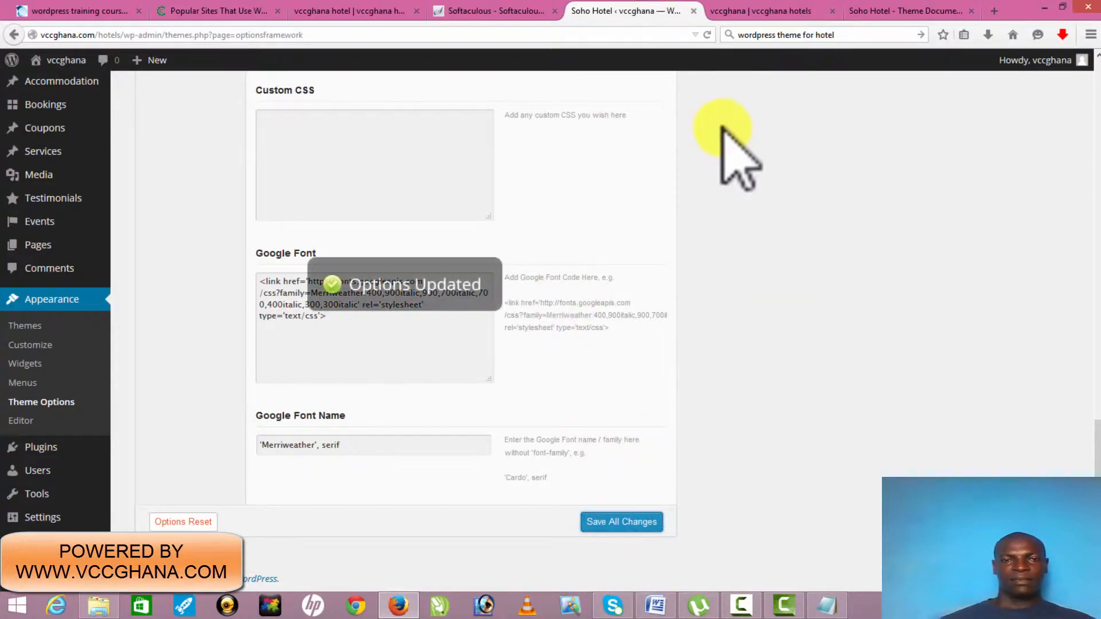
left_click(745, 11)
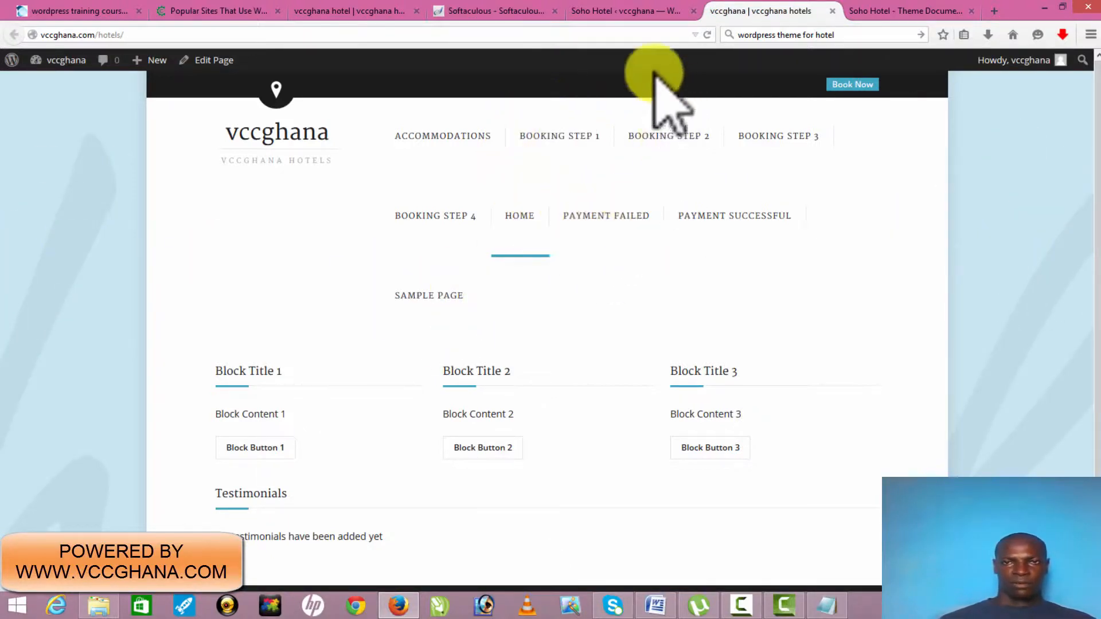
- Scroll to the top of Soho Hotel Theme Options and open the Home Settings tab
left_click(612, 11)
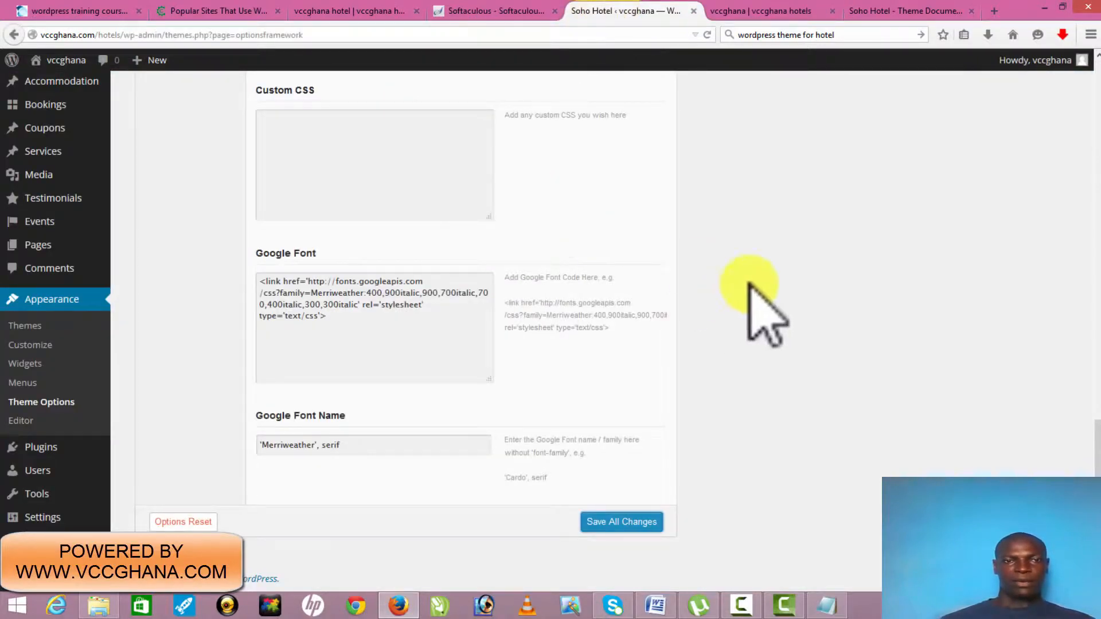
left_click_drag(1096, 462, 1057, 271)
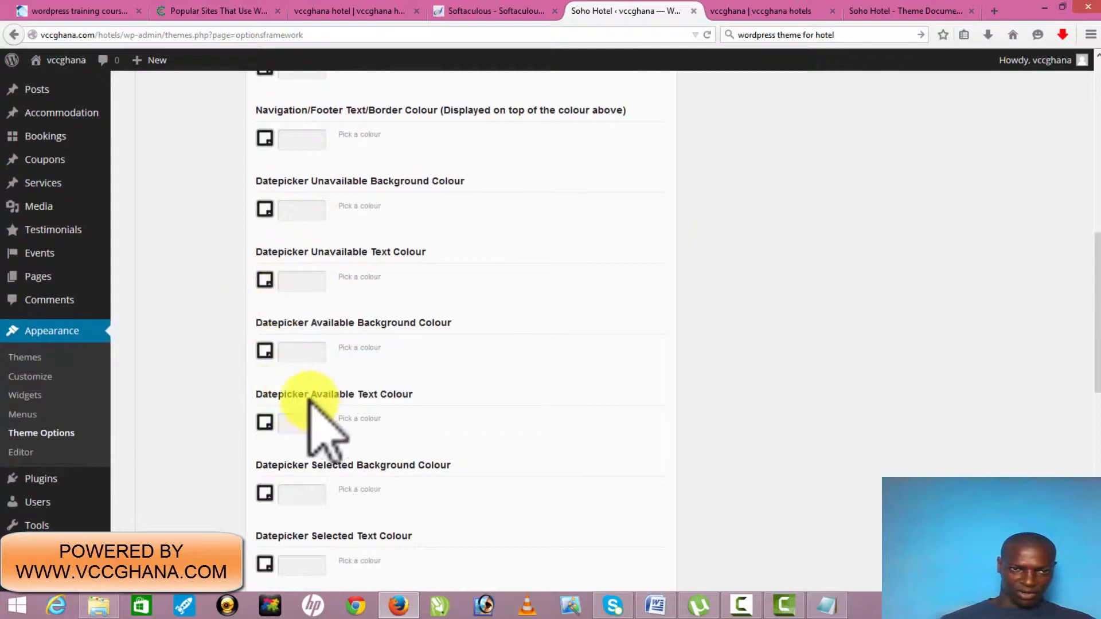
left_click_drag(1094, 292, 1091, 124)
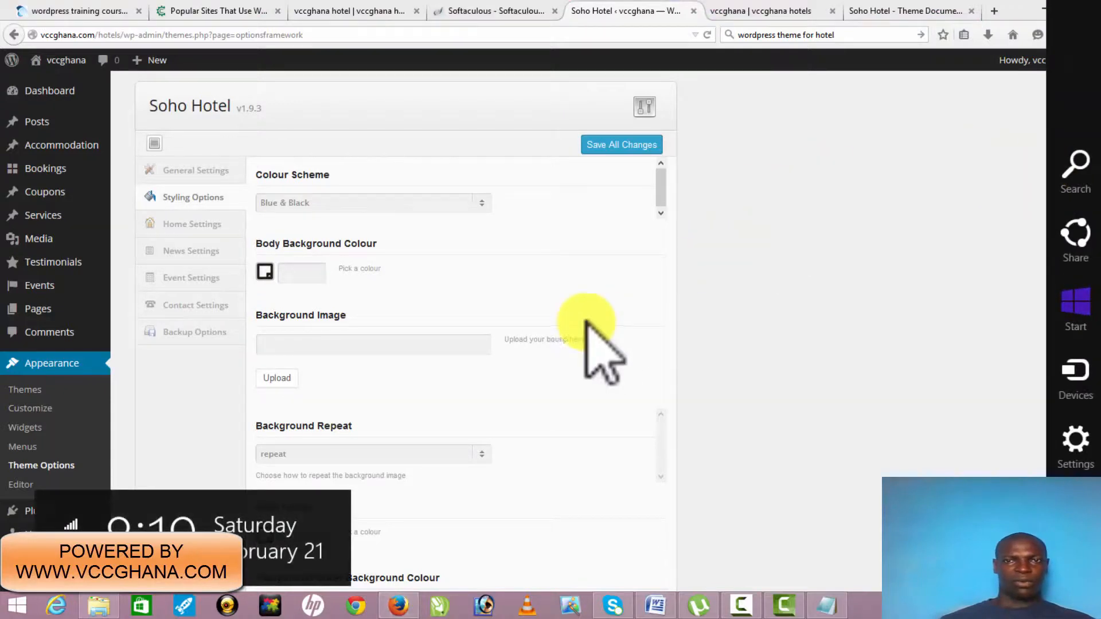
left_click(191, 224)
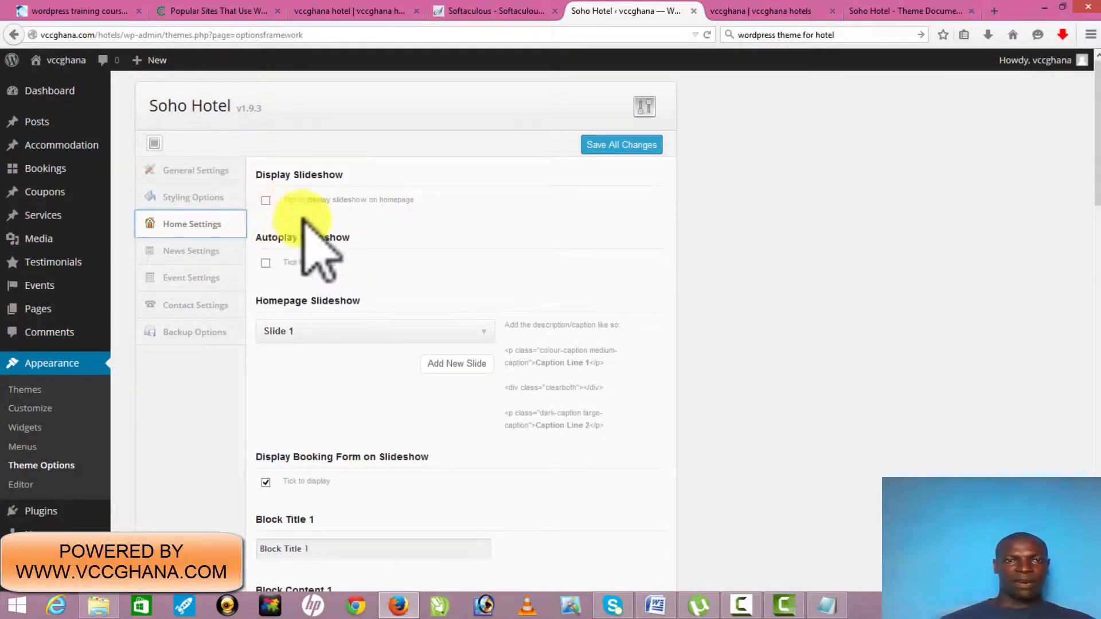
- Tick Display Slideshow and Autoplay Slideshow, then expand Slide 1 under Homepage Slideshow
left_click(347, 11)
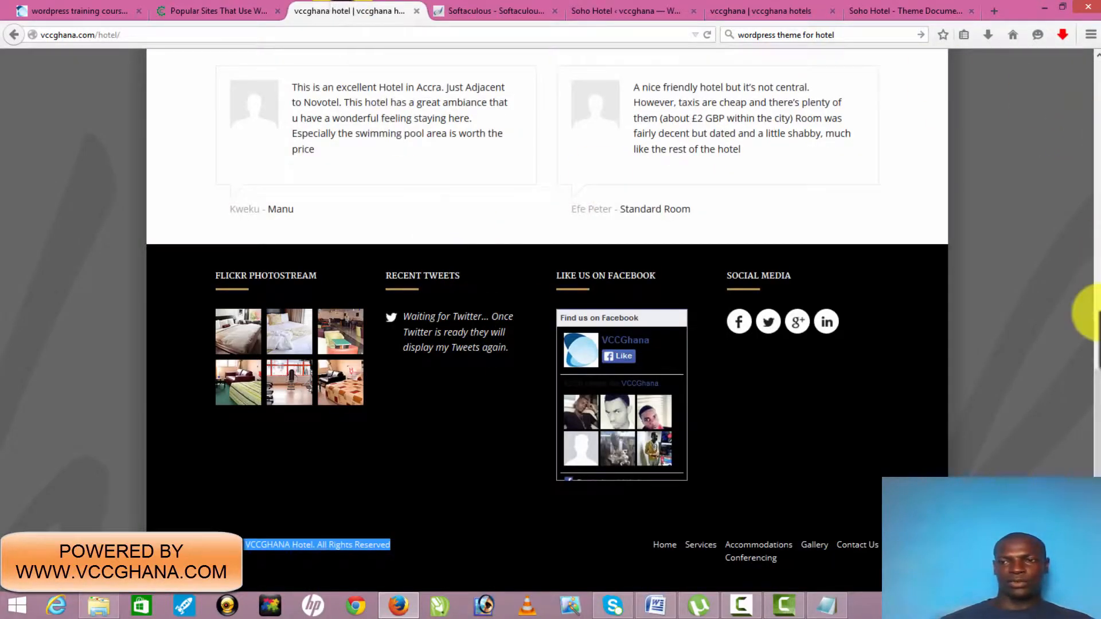
left_click_drag(1097, 410, 1089, 63)
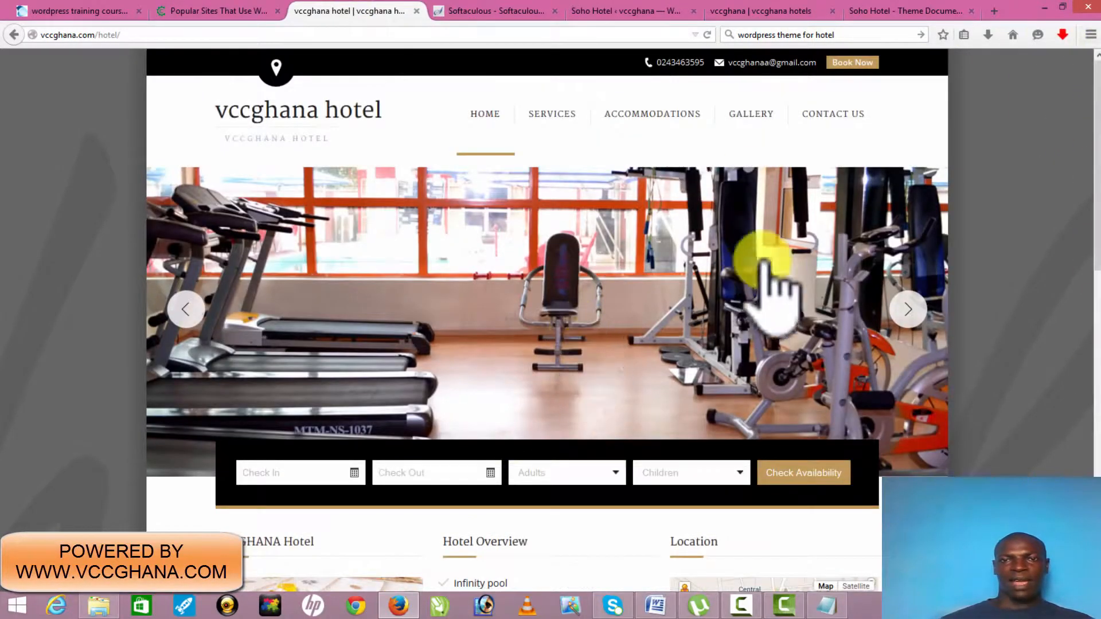
left_click(479, 12)
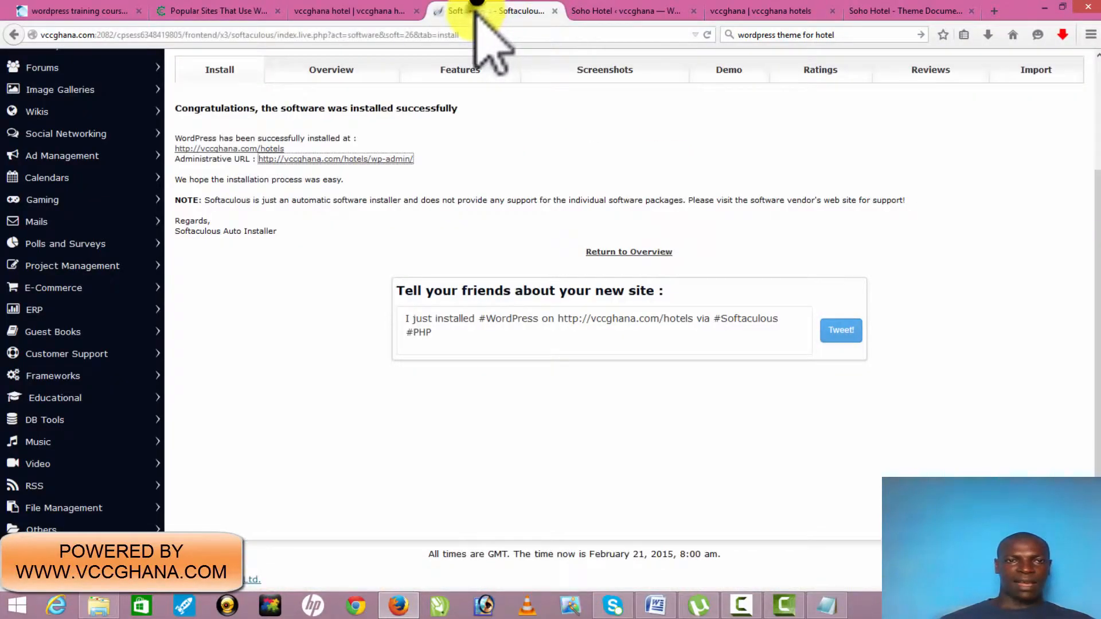
left_click(619, 11)
left_click(267, 201)
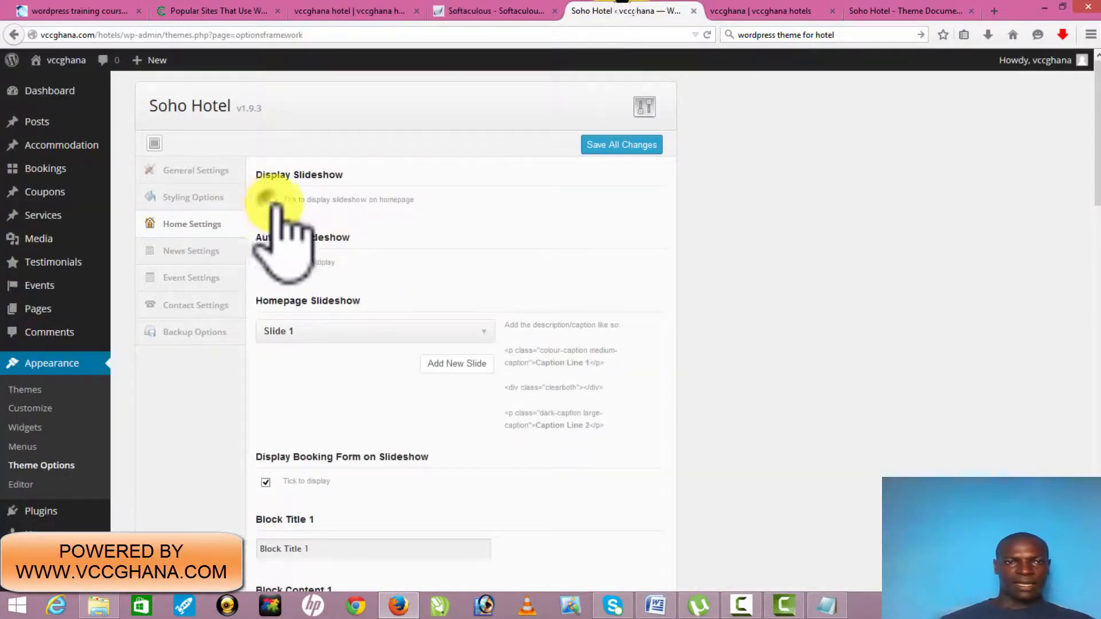
left_click(266, 263)
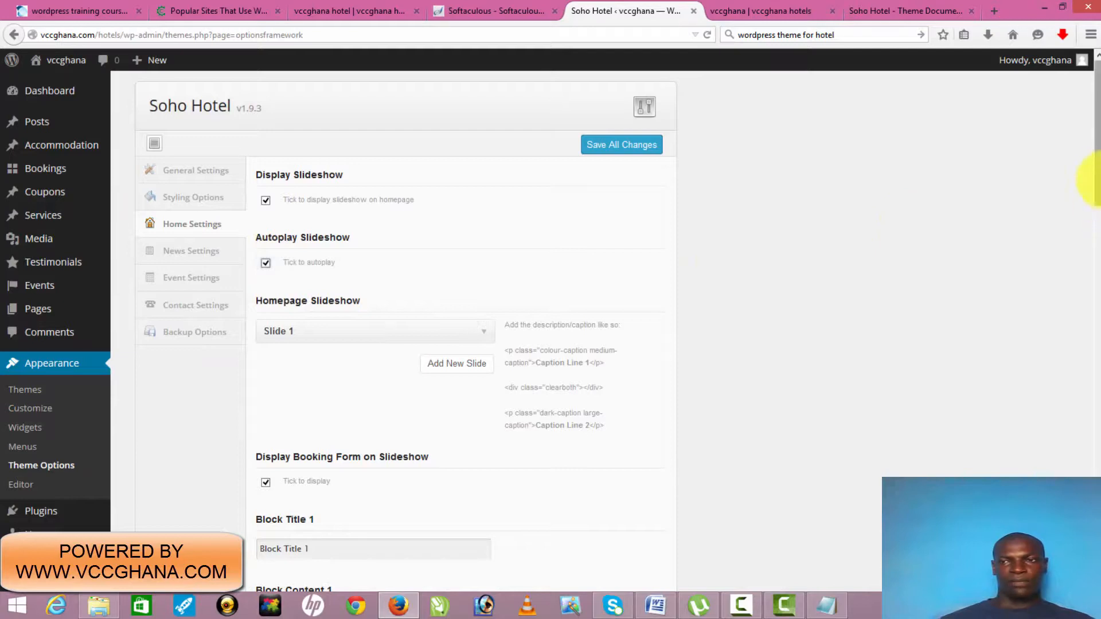
scroll(1084, 200, "down", 3)
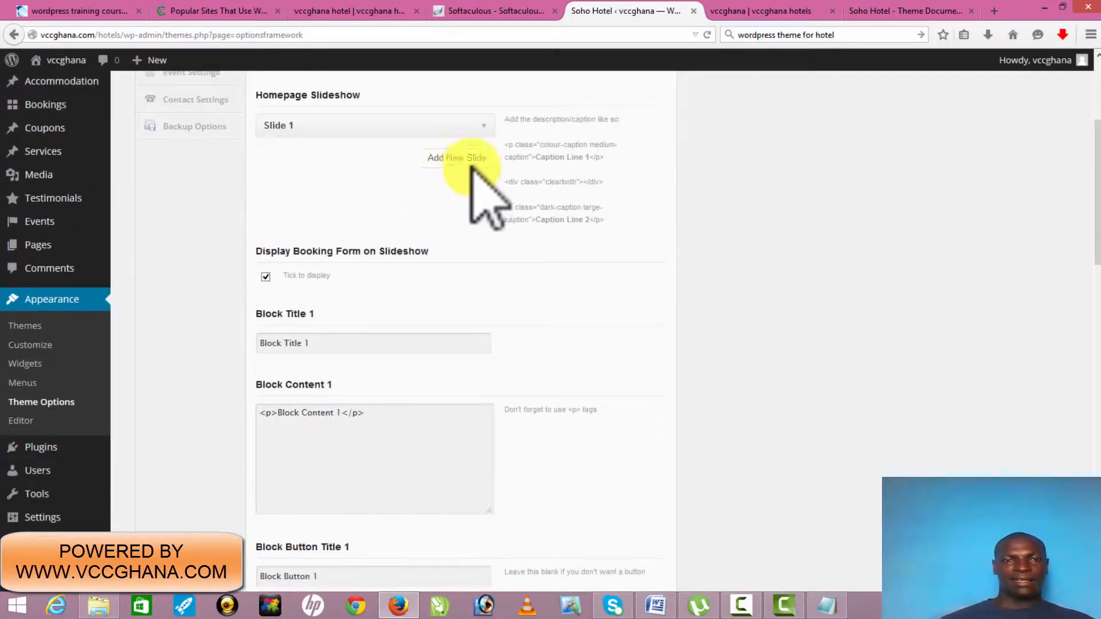
left_click(487, 122)
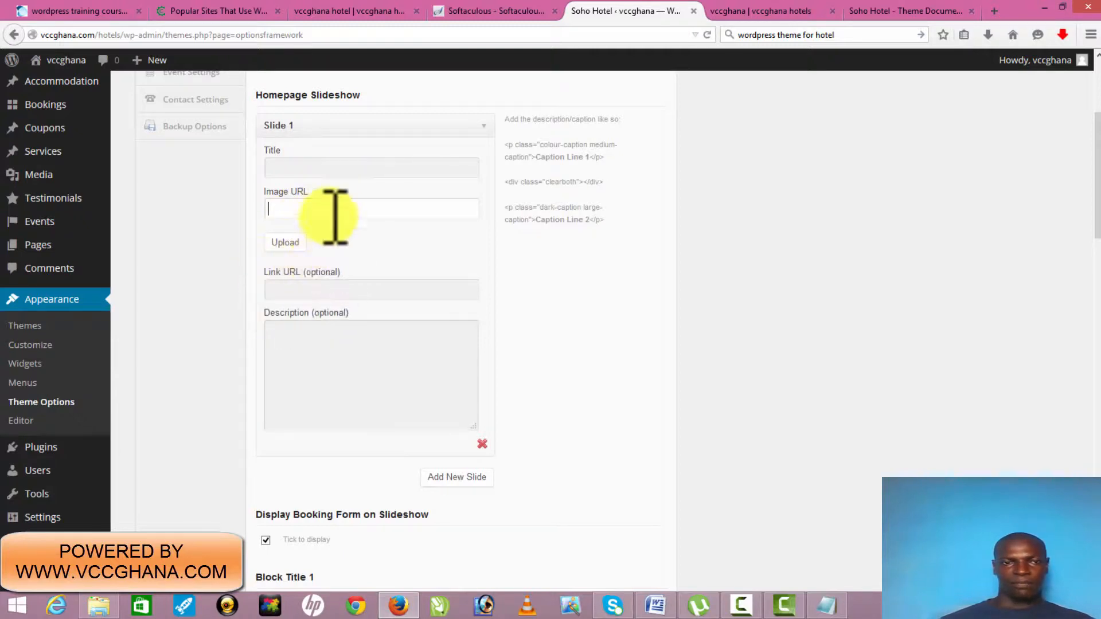
- Upload slide1.jpg from the hotel photos folder for the first slide
left_click(291, 245)
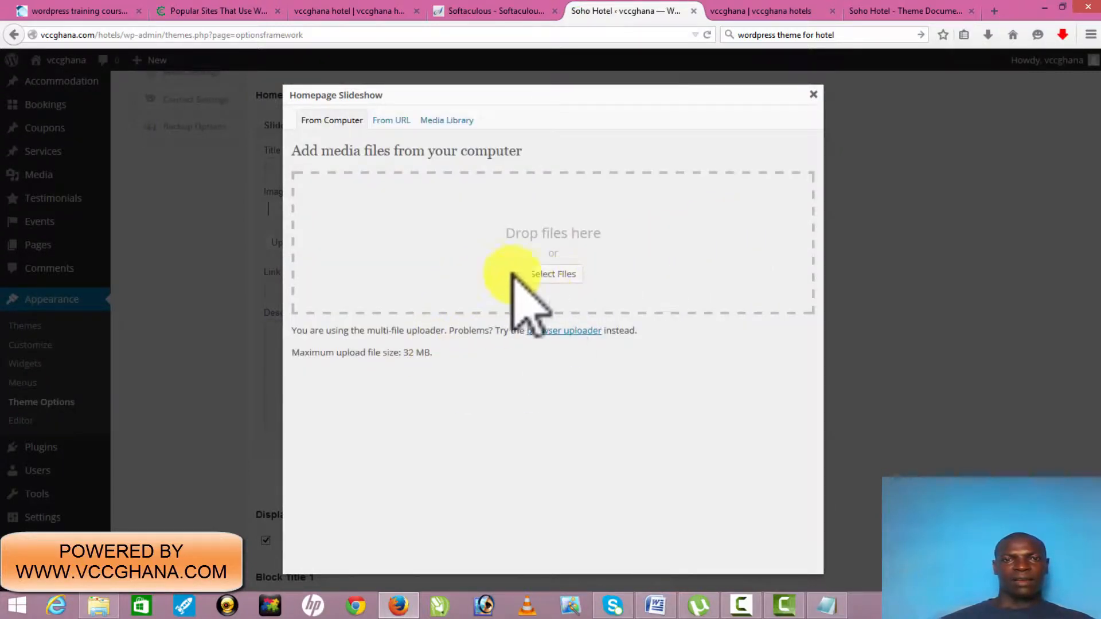
left_click(552, 276)
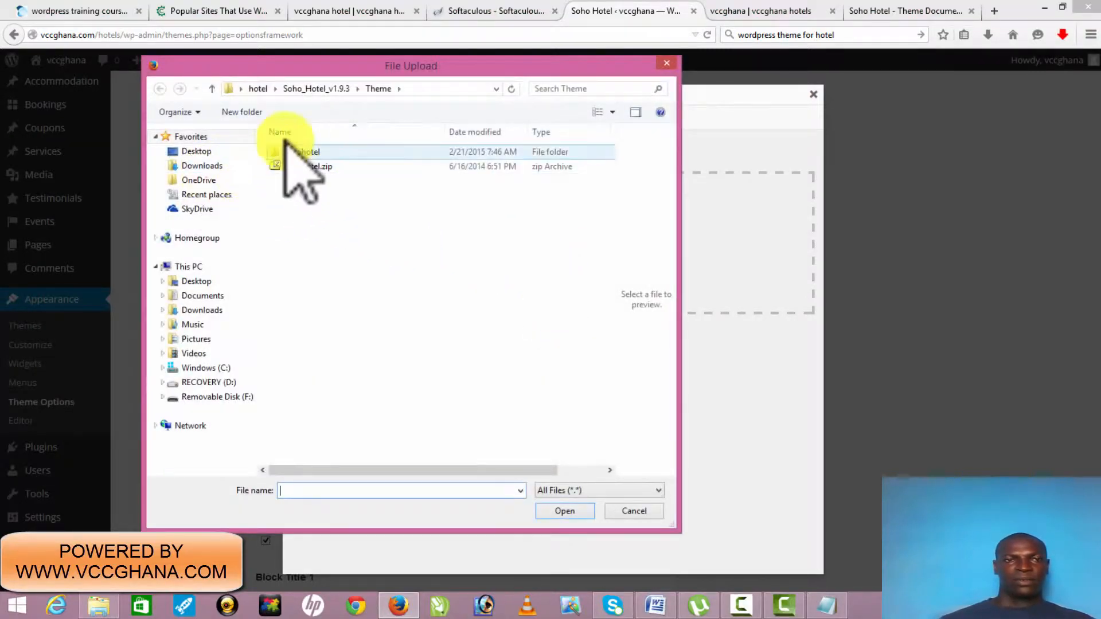
left_click(308, 89)
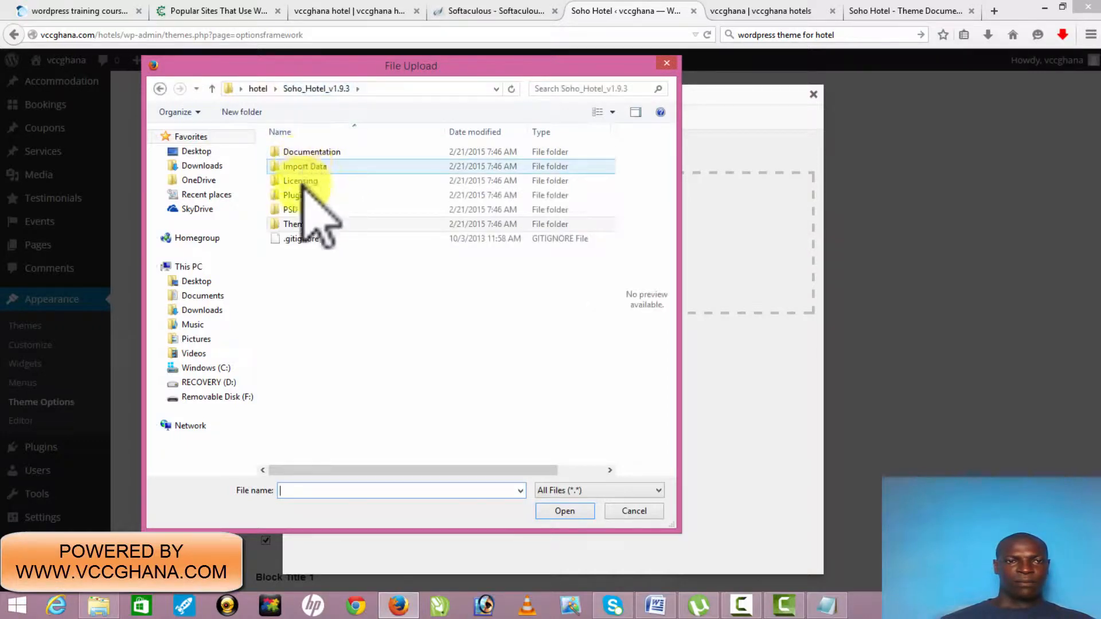
left_click(253, 88)
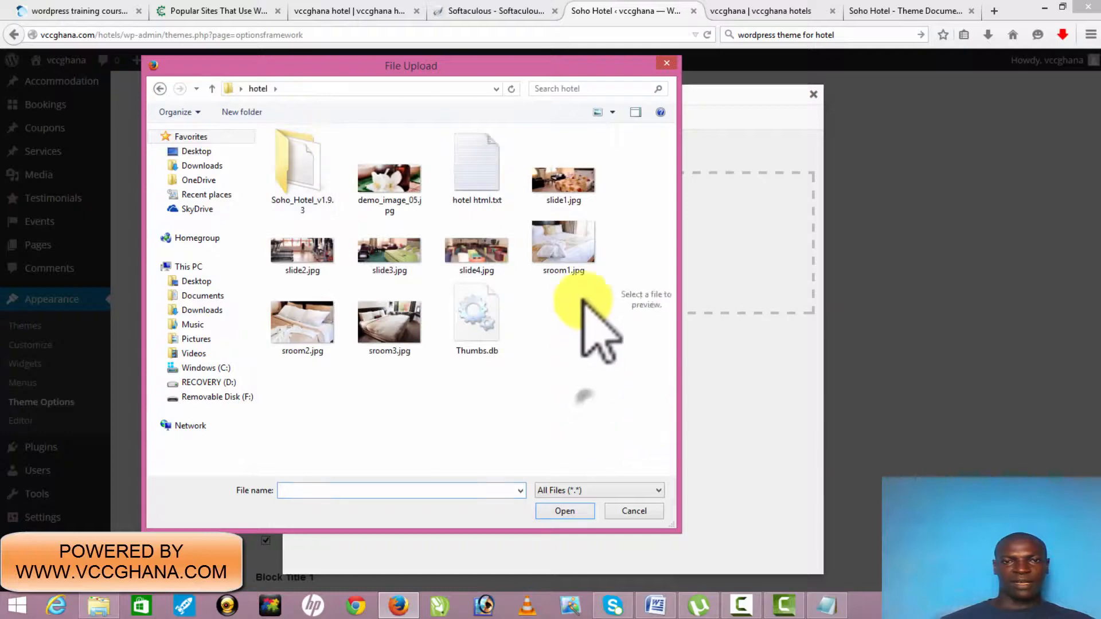
left_click(565, 181)
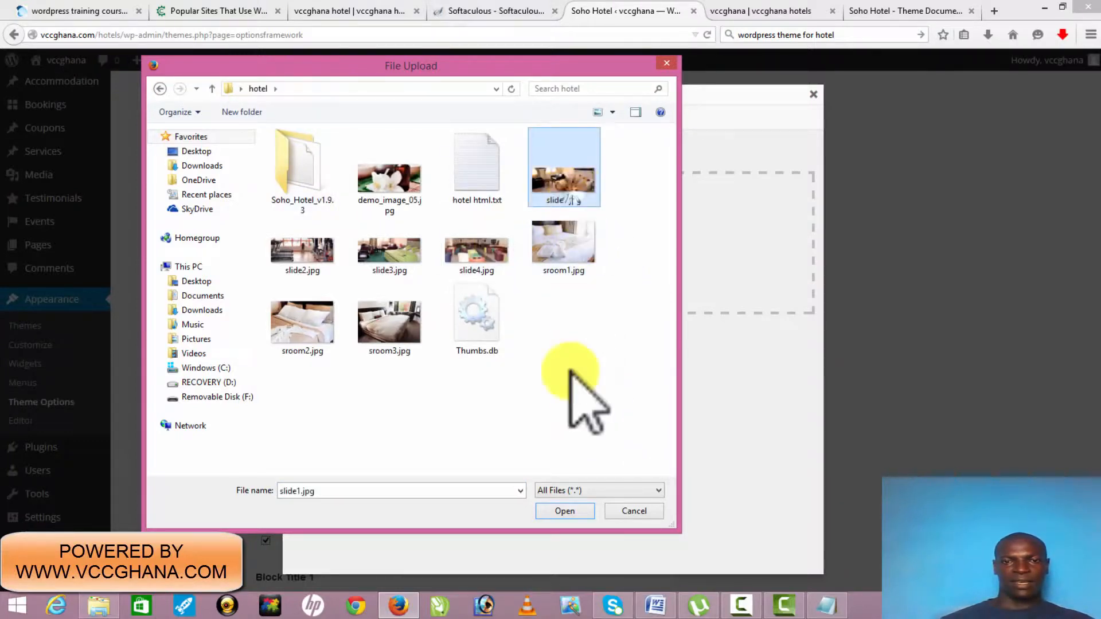
left_click(560, 511)
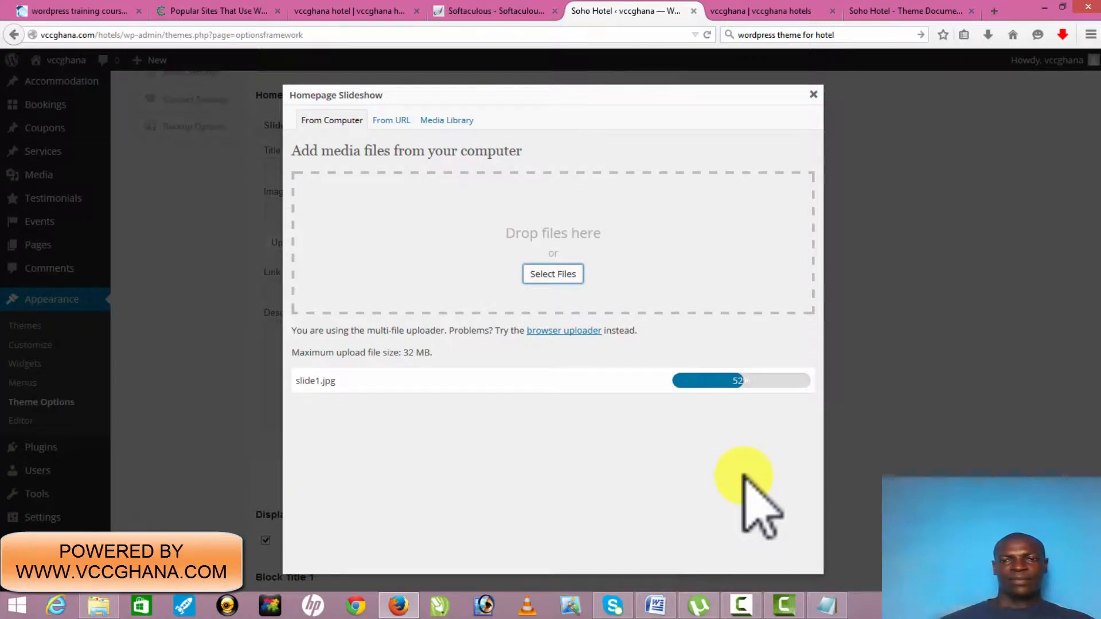
- Review the slide1 image details, select its file URL, and save all changes
key("ctrl+plus")
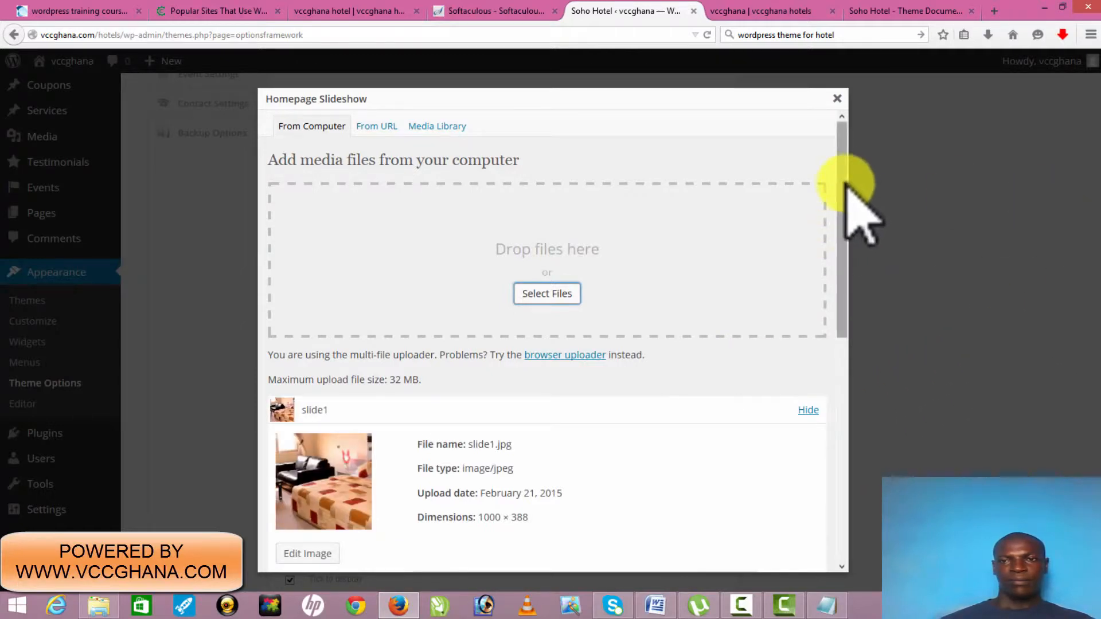
scroll(846, 218, "down", 5)
scroll(854, 298, "down", 1)
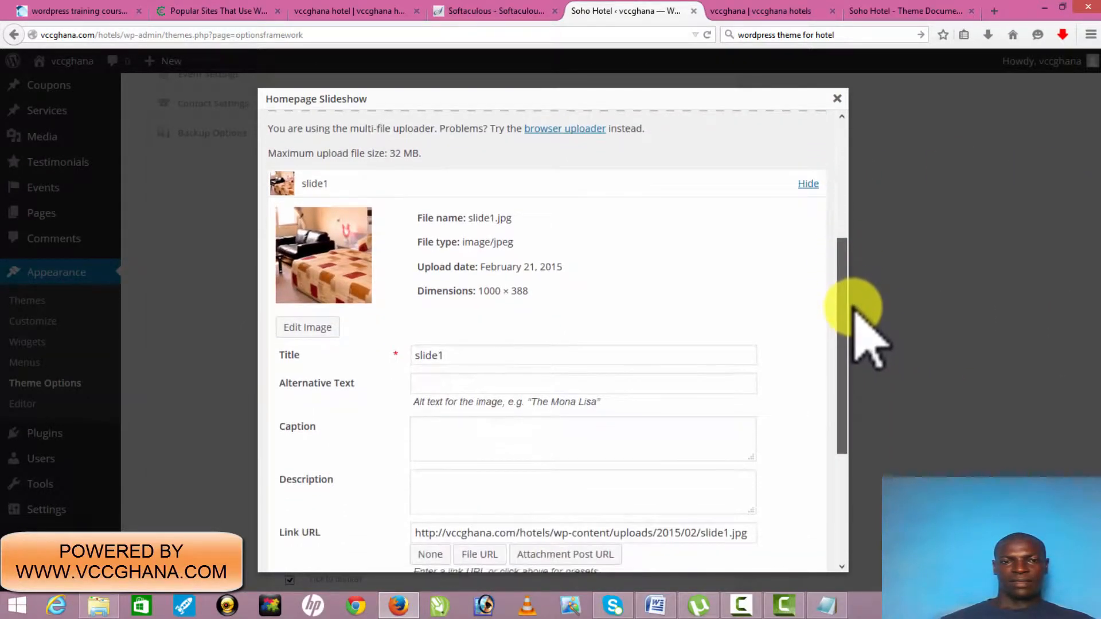
scroll(854, 313, "down", 2)
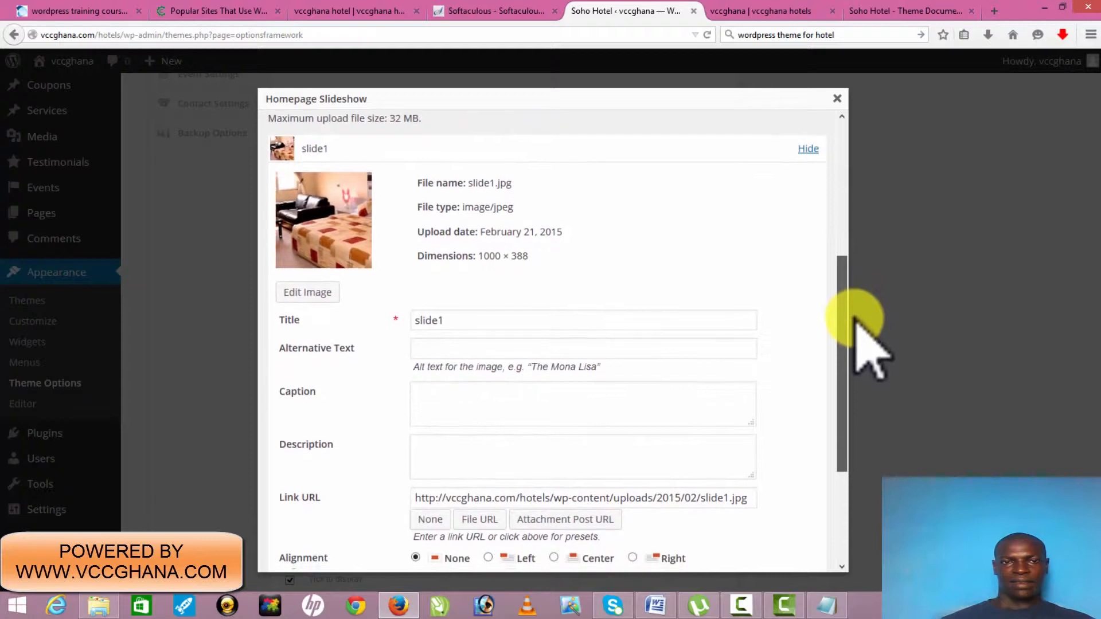
scroll(861, 367, "down", 1)
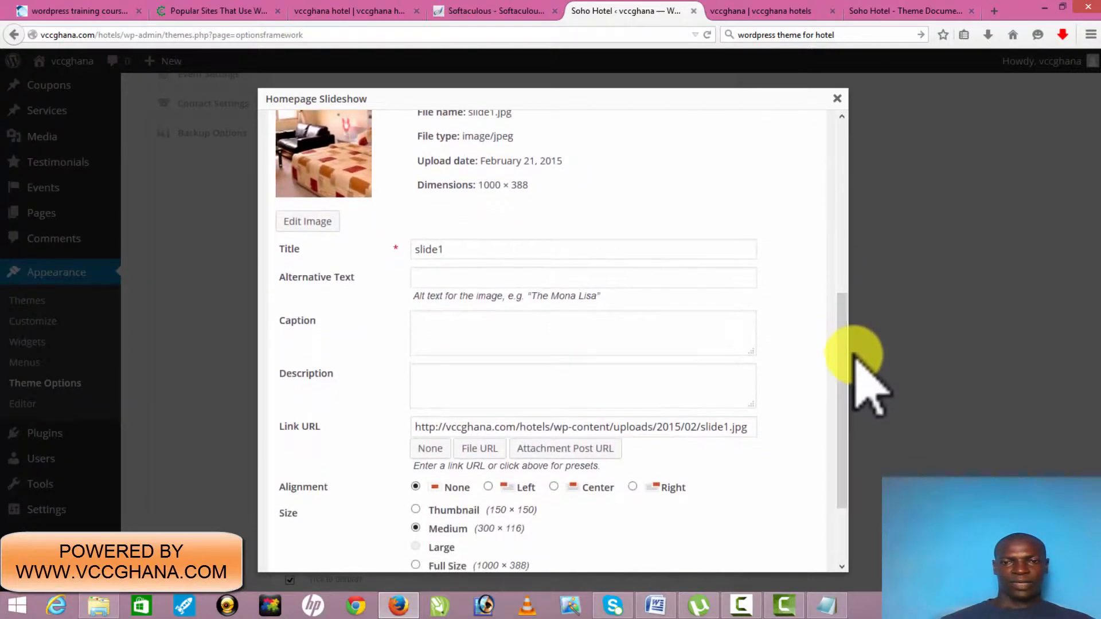
triple_click(667, 427)
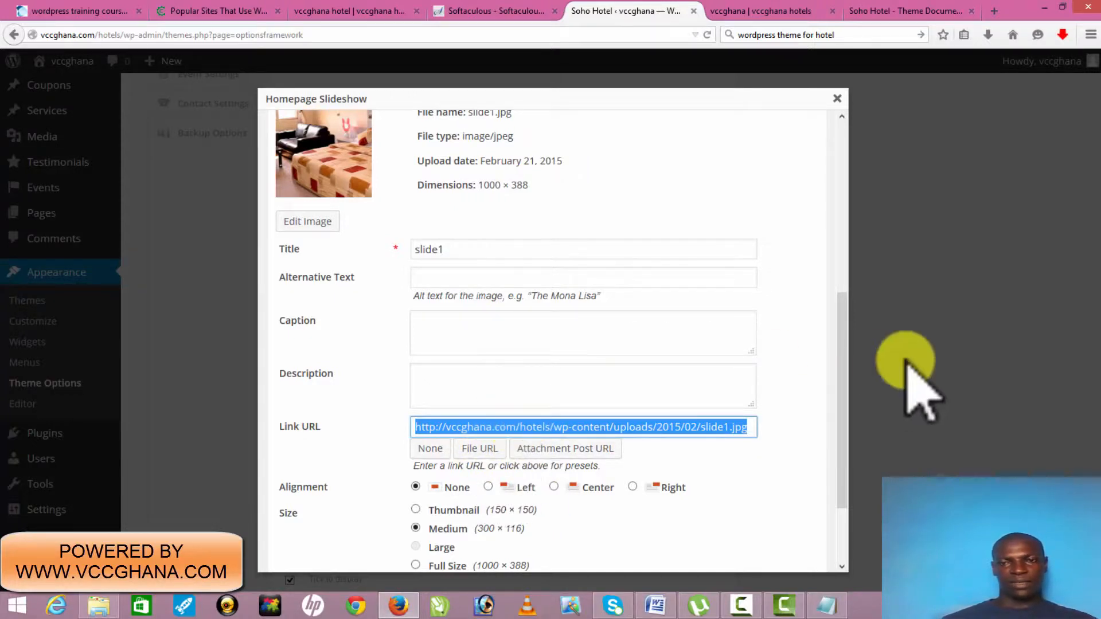
scroll(842, 437, "down", 3)
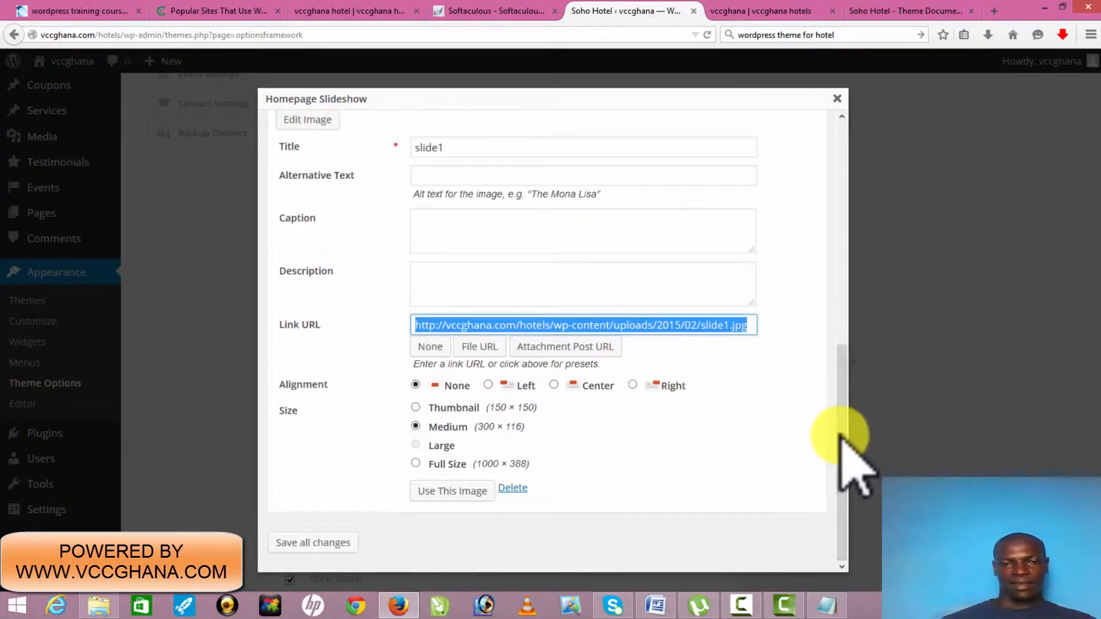
left_click(290, 543)
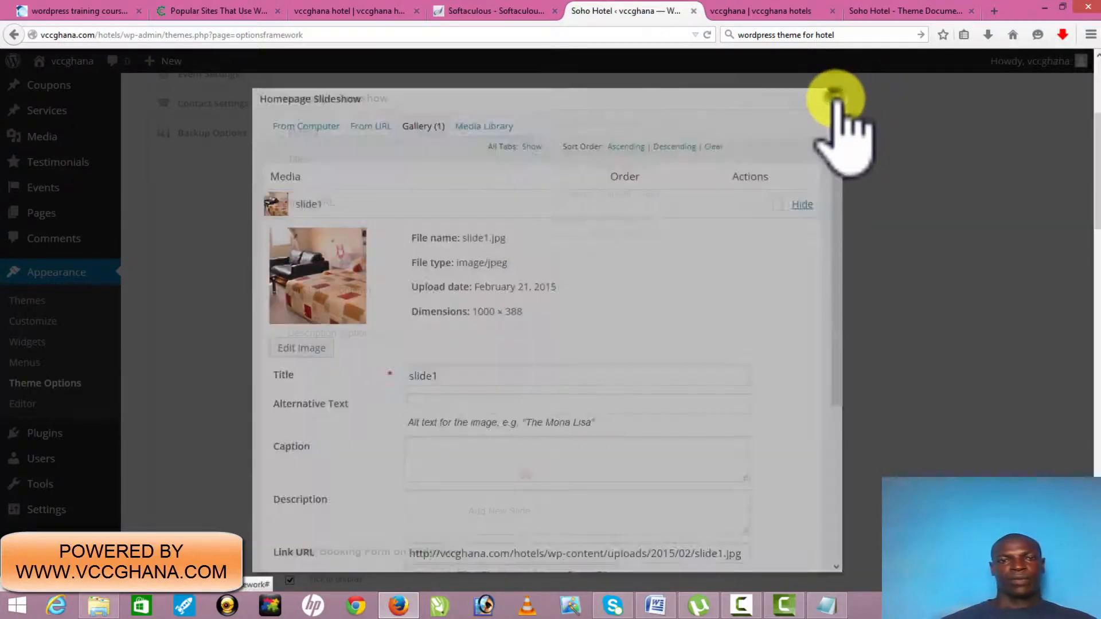
- Close the media window and set Slide 1's Link URL to #
left_click(835, 96)
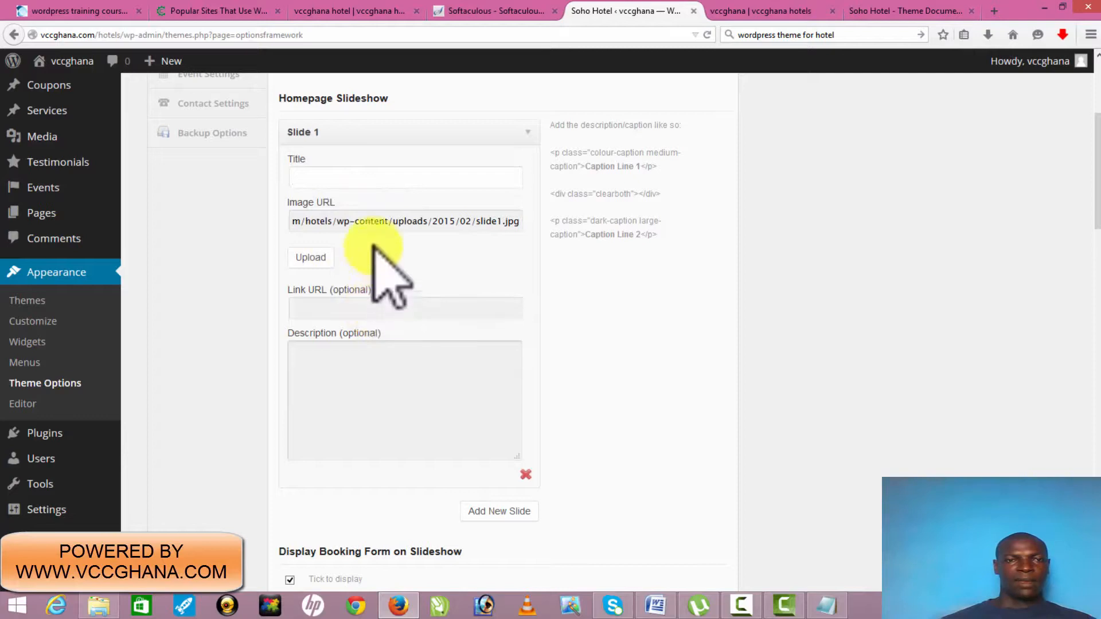
left_click(317, 308)
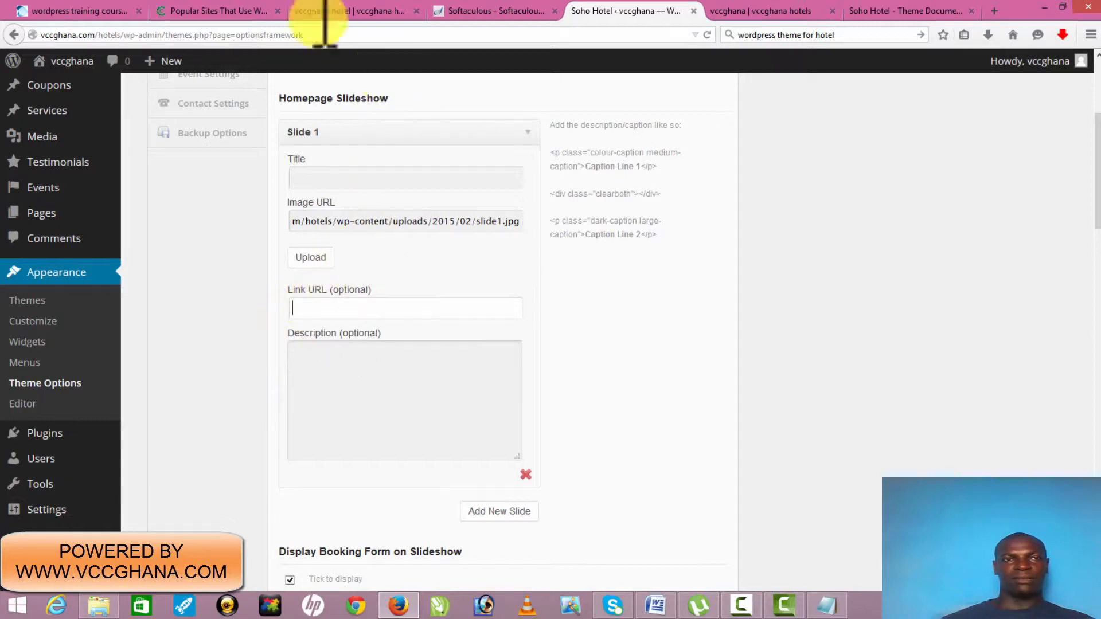
left_click(364, 10)
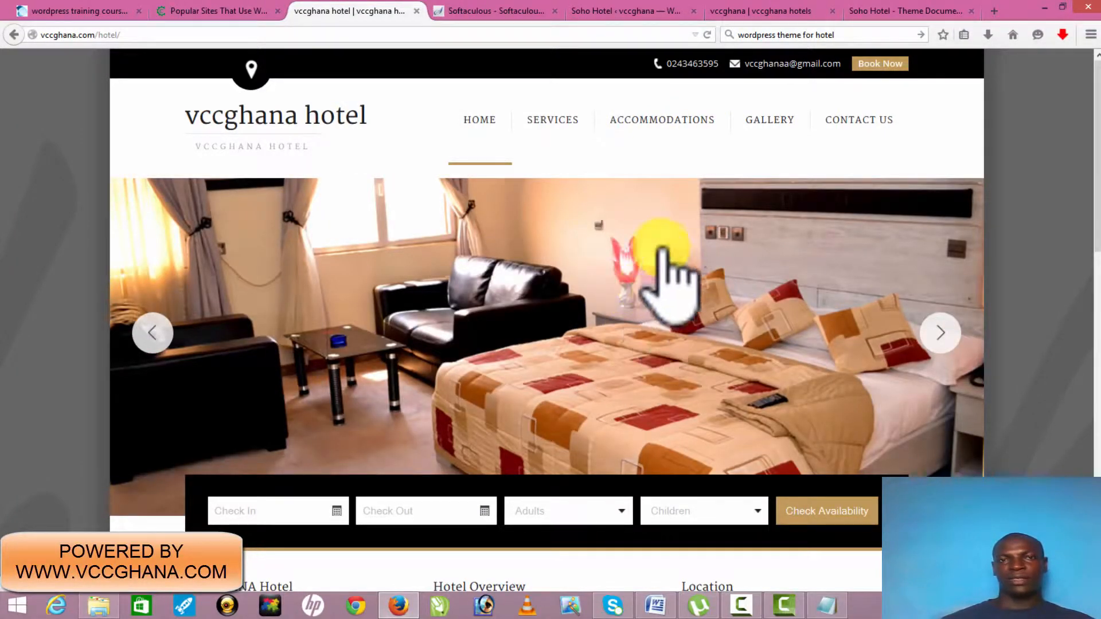
left_click(497, 12)
left_click(643, 10)
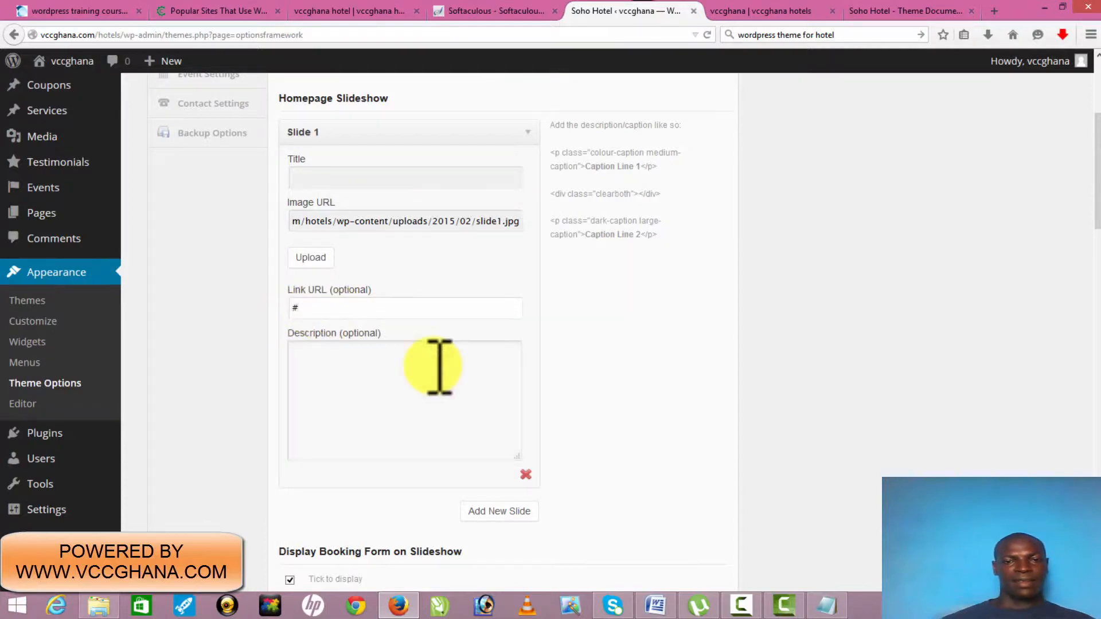
left_click_drag(1095, 167, 1095, 118)
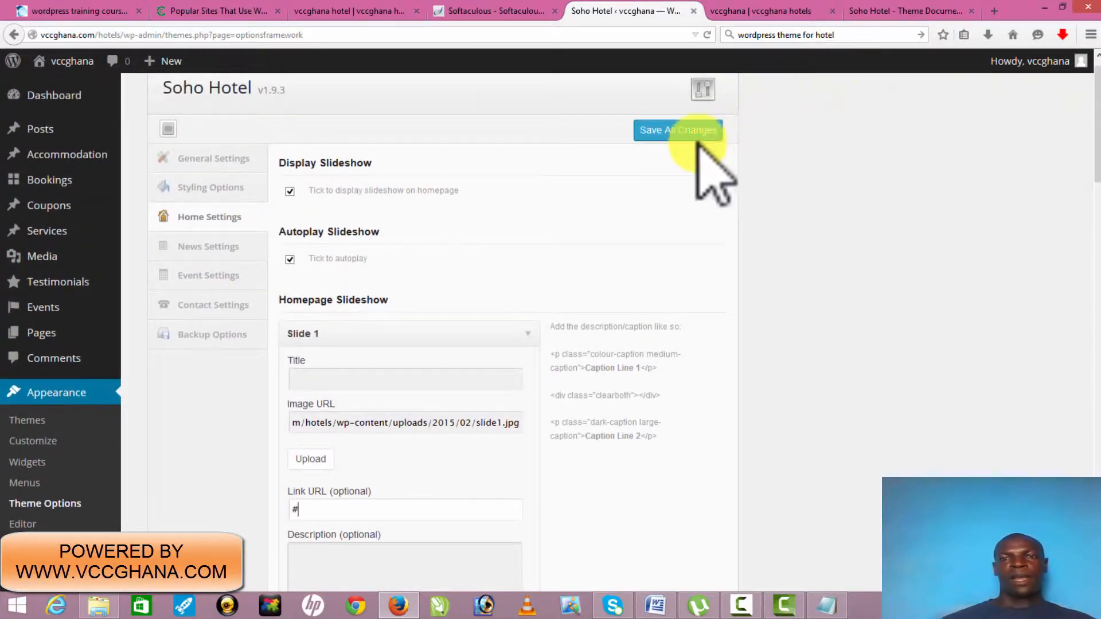
- Save the slideshow settings and confirm the slide1 room photo appears above the booking form
left_click(676, 130)
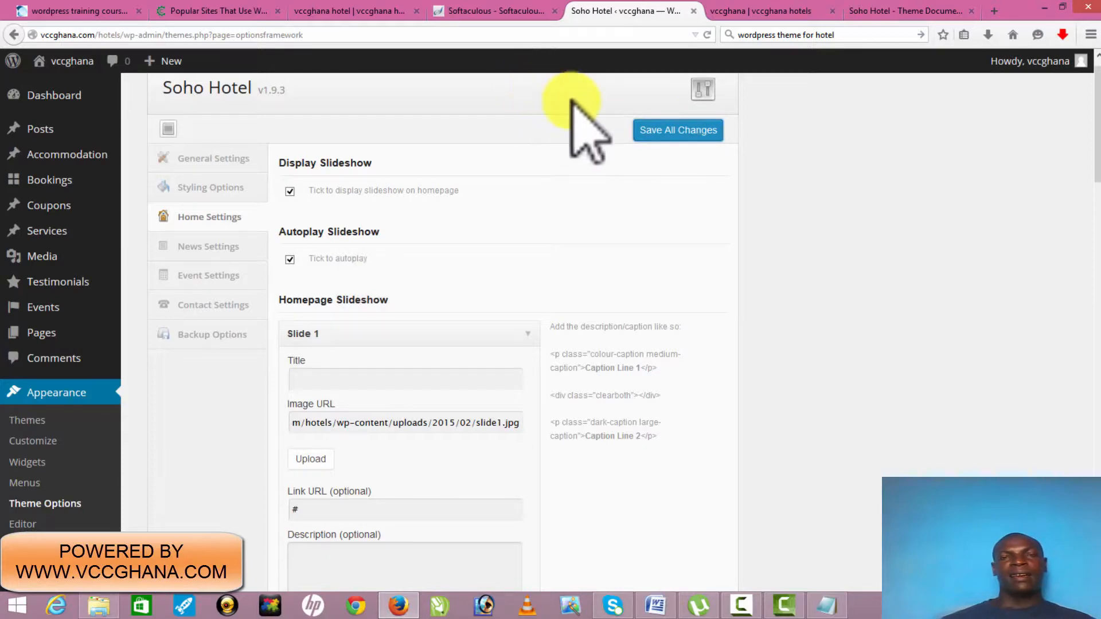
left_click(787, 10)
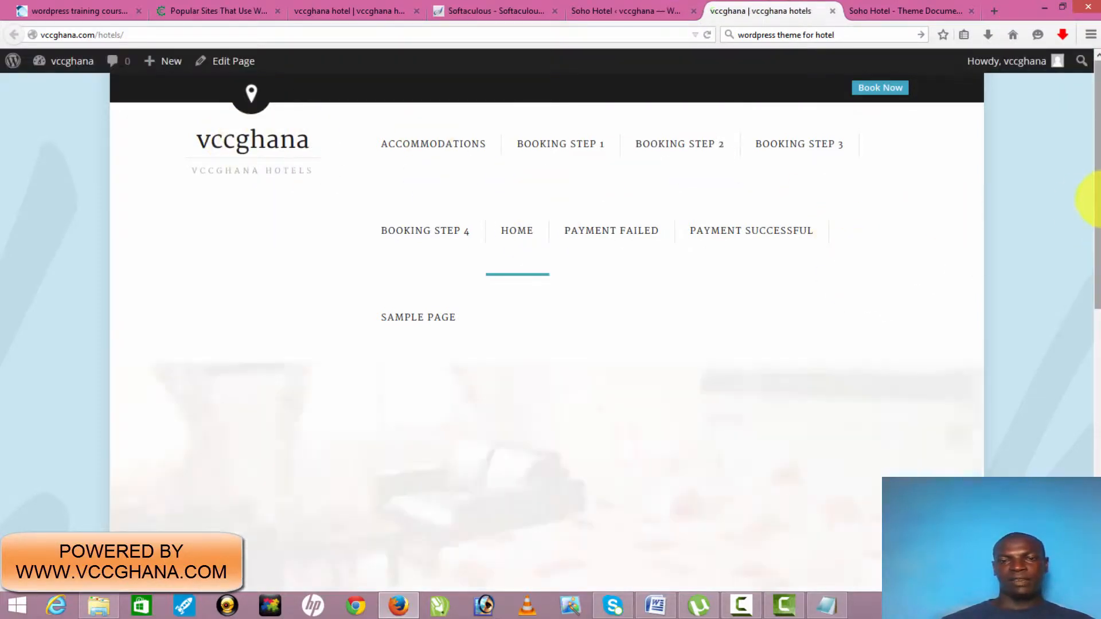
left_click_drag(1091, 214, 1091, 184)
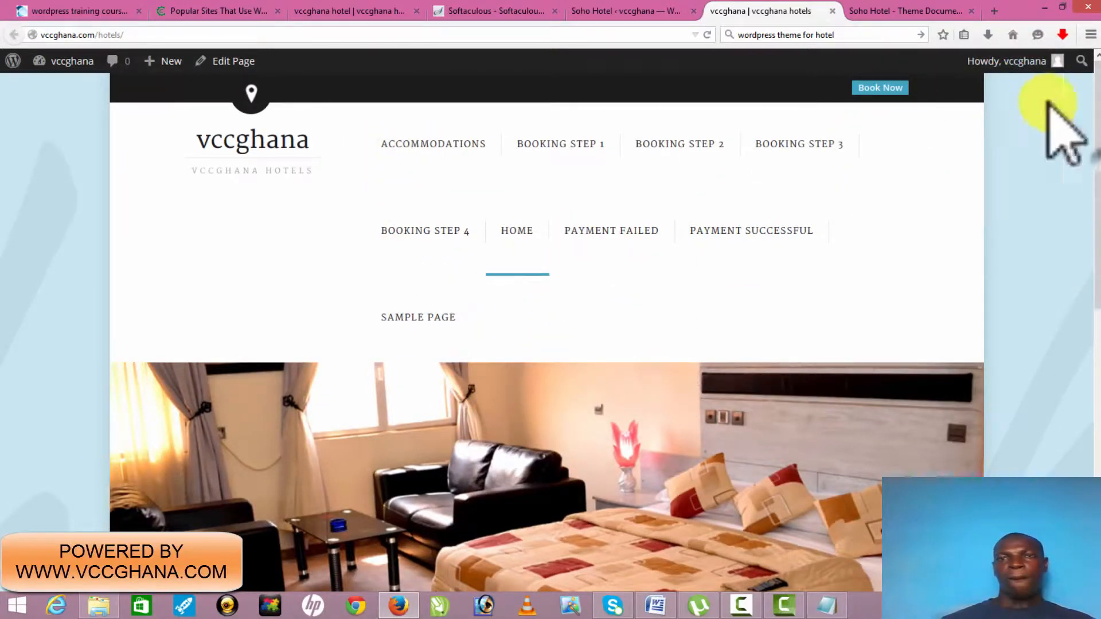
left_click(619, 11)
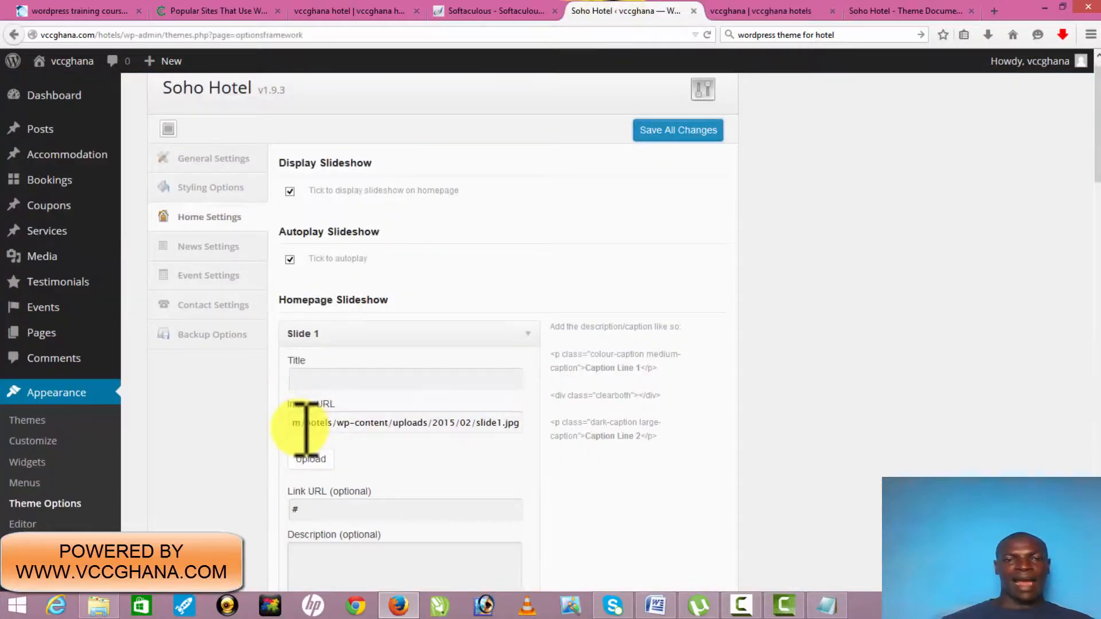
- Scroll down to the Homepage Slideshow and add another slide
left_click_drag(1096, 138, 1095, 175)
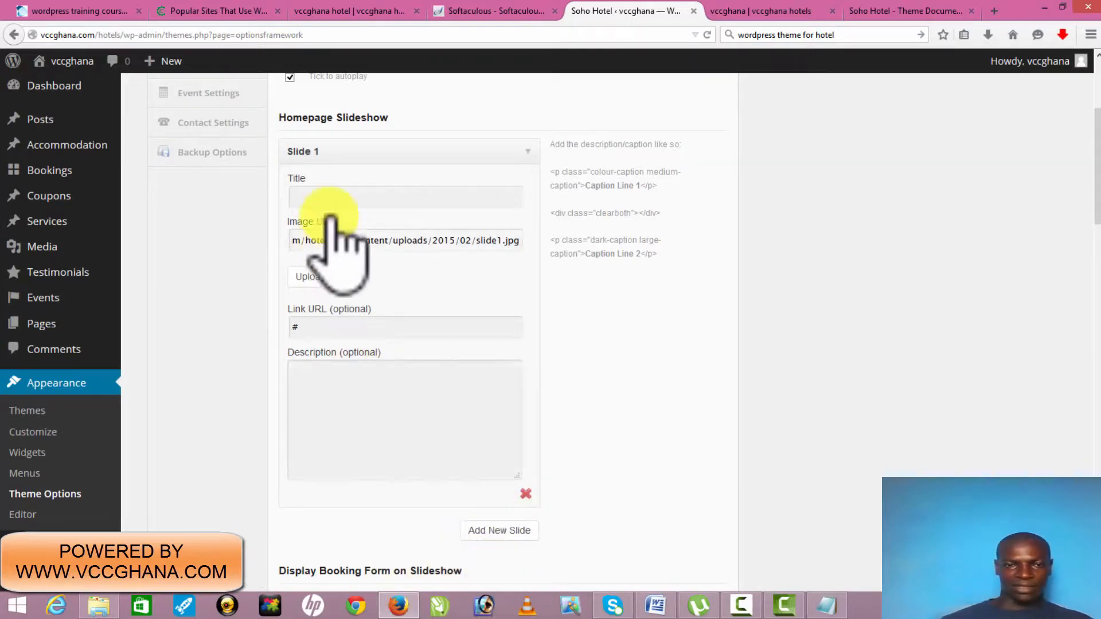
left_click(496, 528)
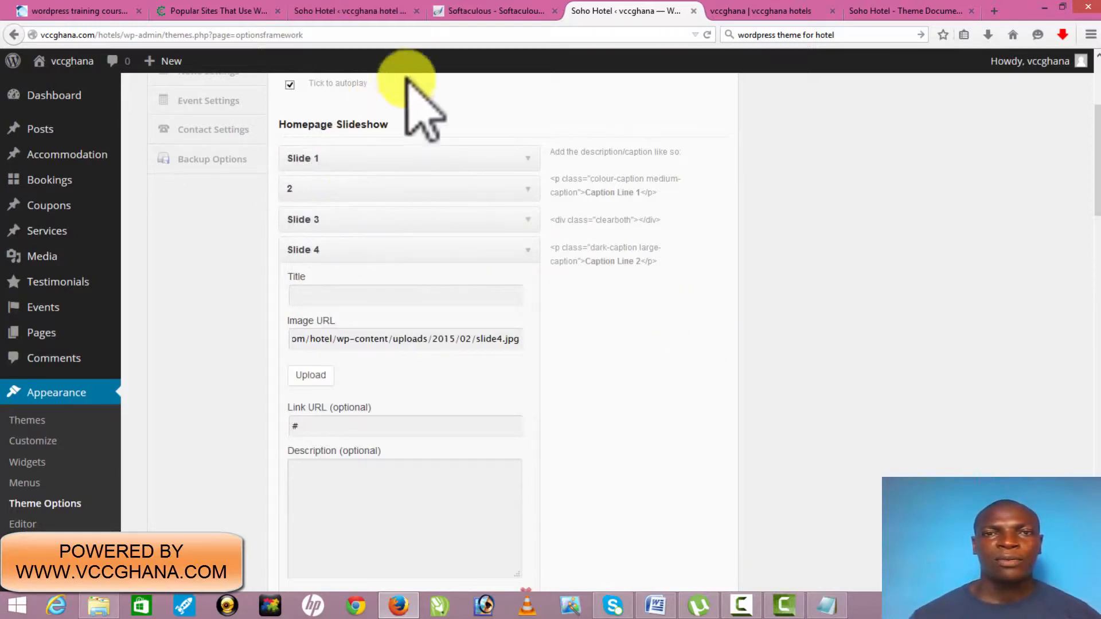
- Watch the front-page slideshow rotate room photos and scroll down to the placeholder blocks
left_click(768, 11)
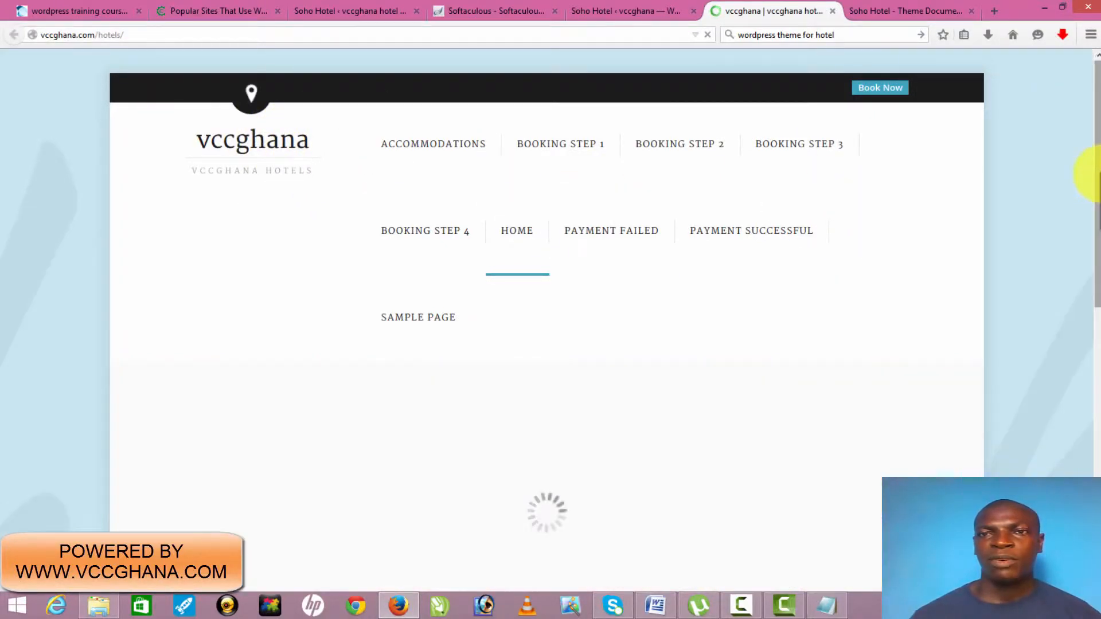
left_click_drag(1096, 177, 1083, 243)
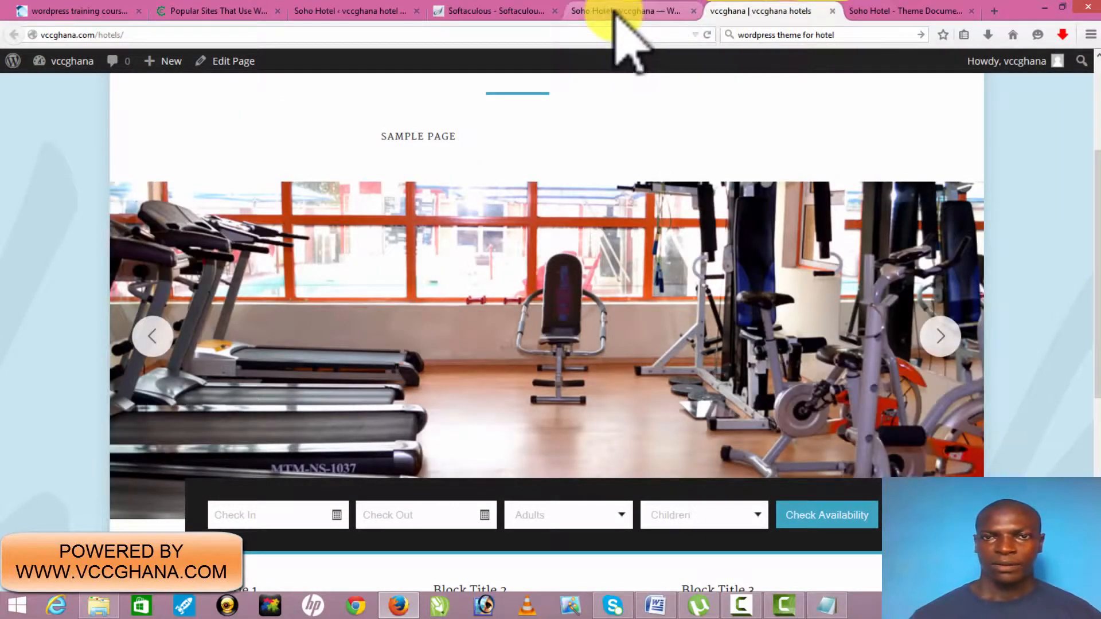
left_click(615, 9)
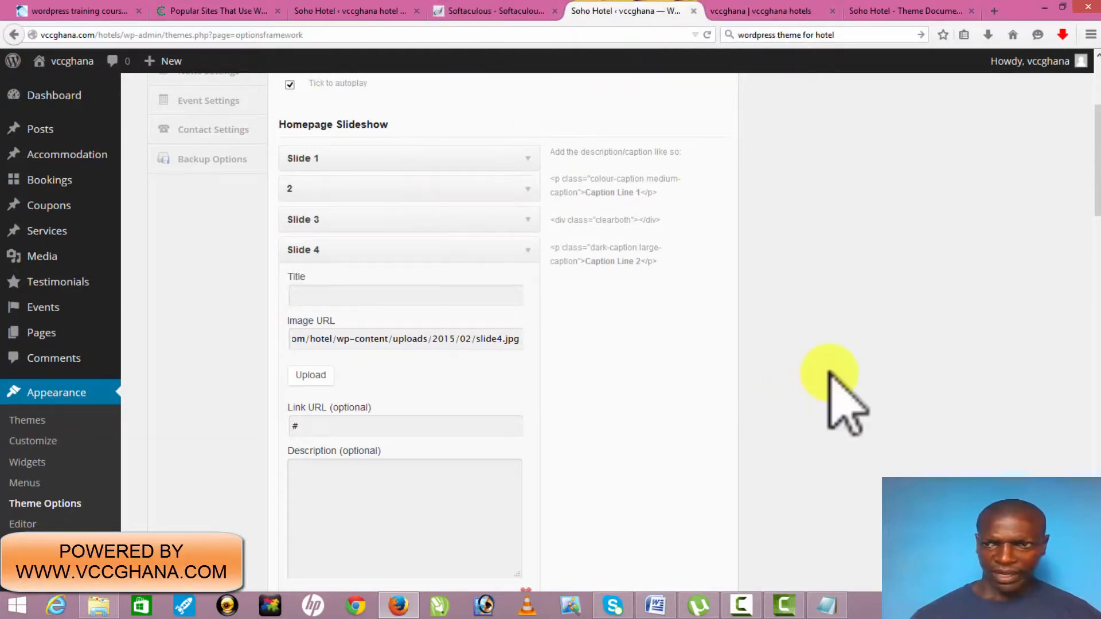
left_click(752, 12)
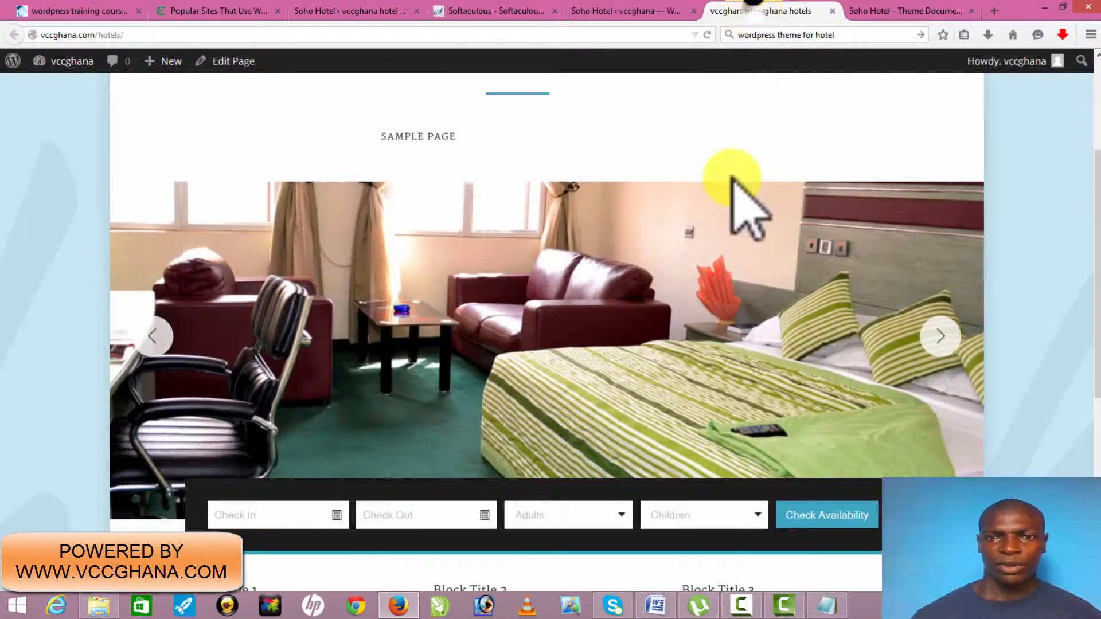
left_click_drag(1099, 178, 1099, 384)
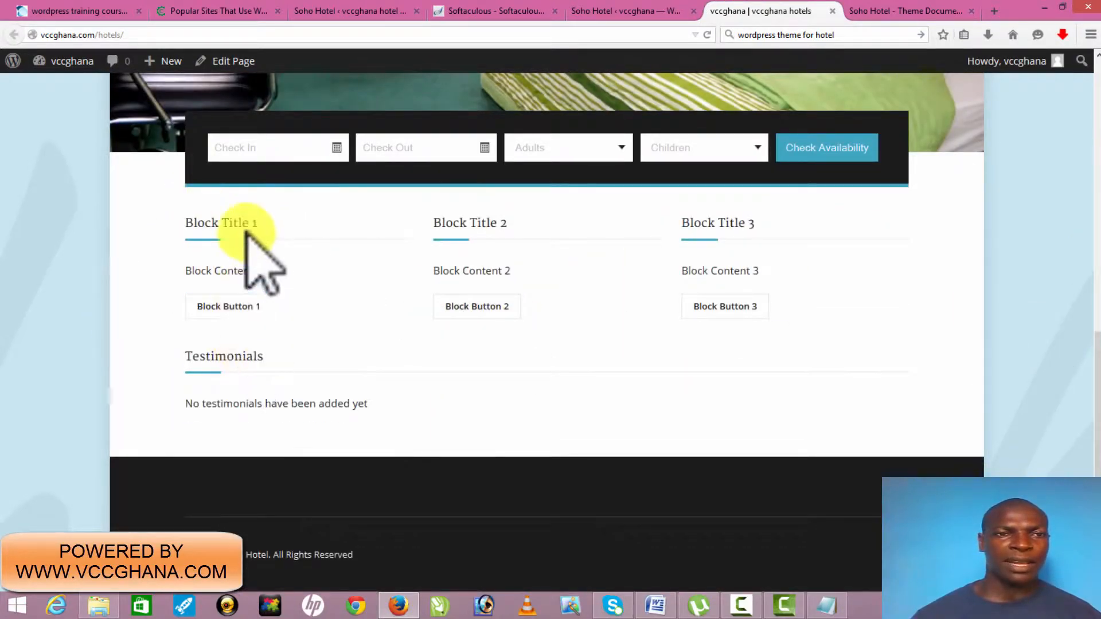
left_click(339, 11)
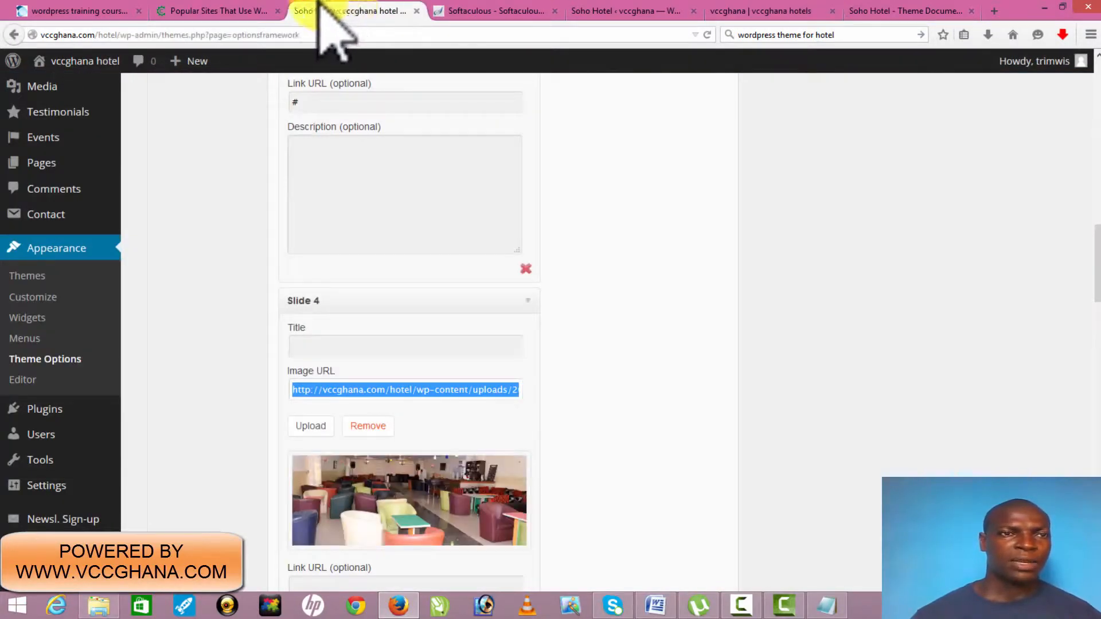
- Open the reference site via Visit Site in a new tab and scroll to its VCCGHANA Hotel and Location blocks
mouse_move(51, 87)
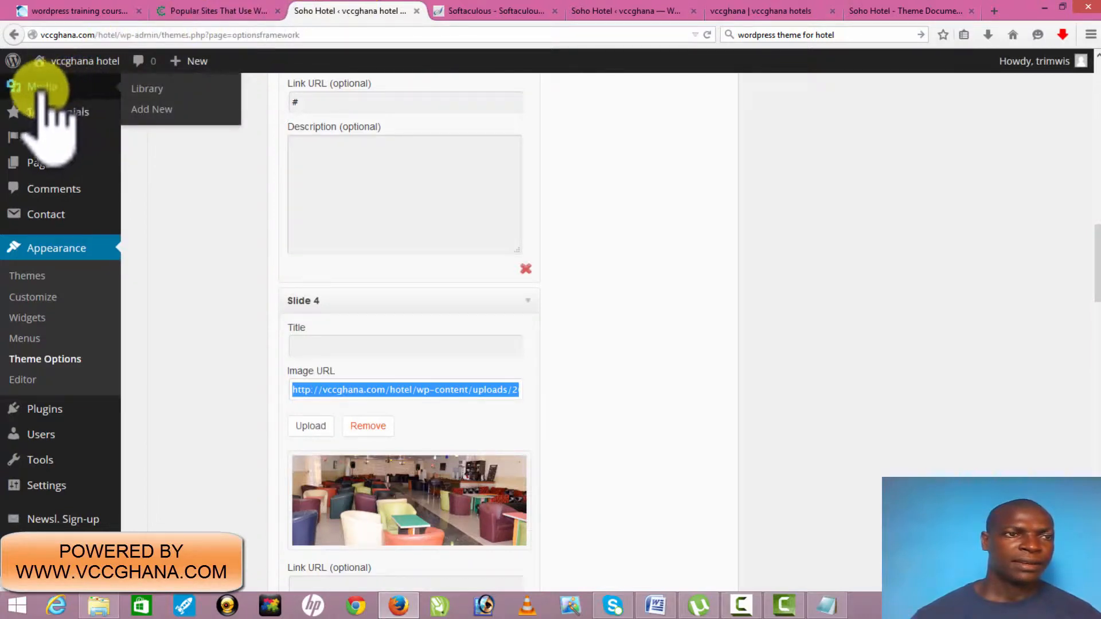
mouse_move(69, 60)
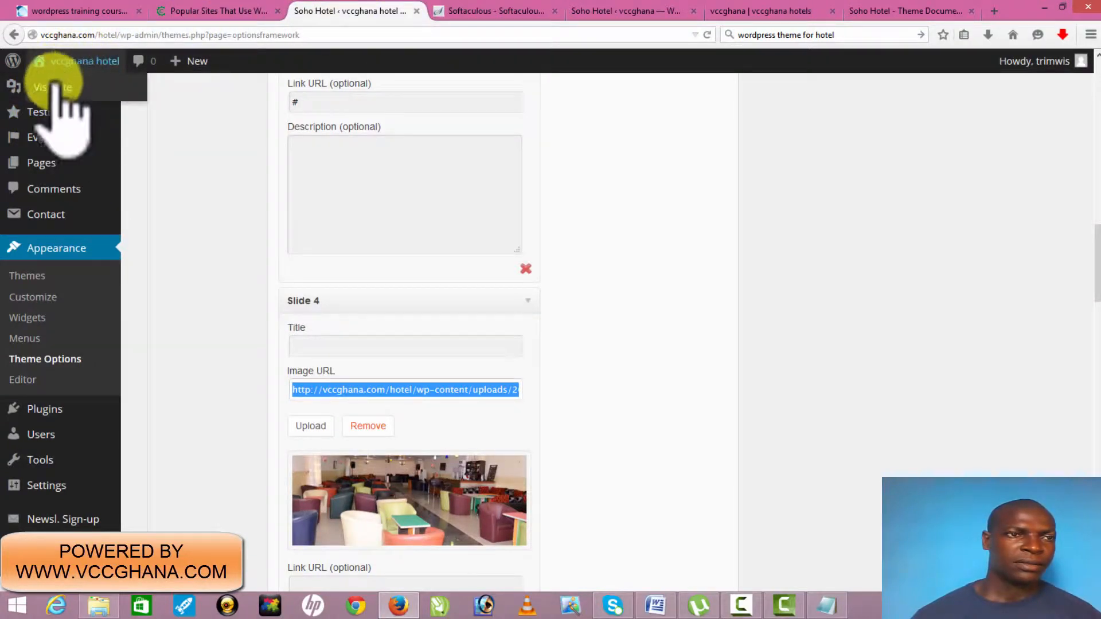
right_click(57, 87)
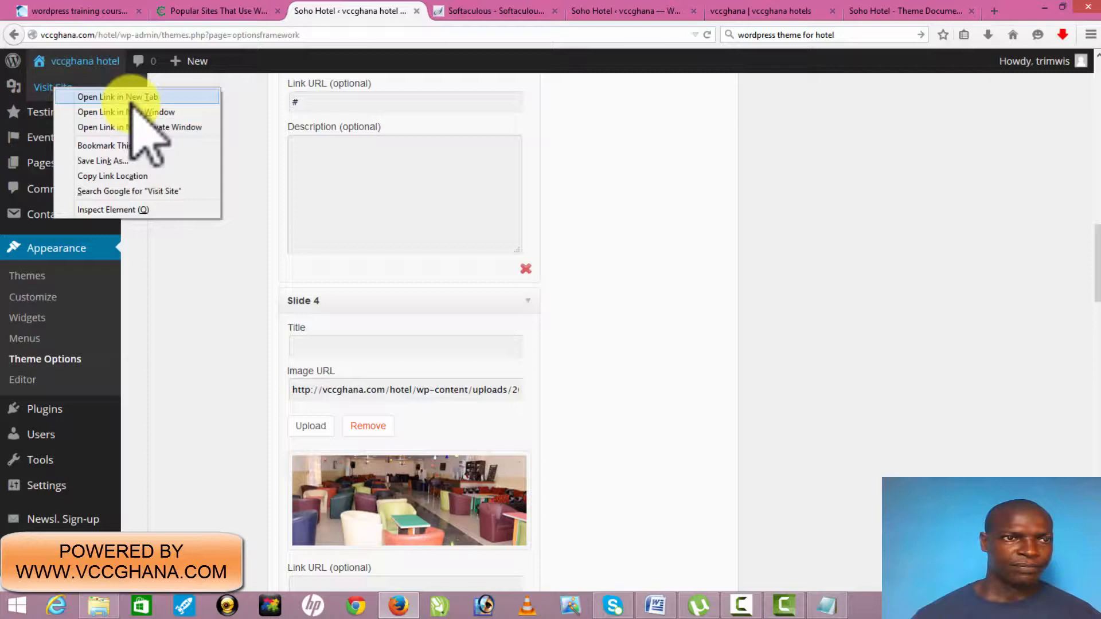
left_click(115, 97)
left_click(434, 8)
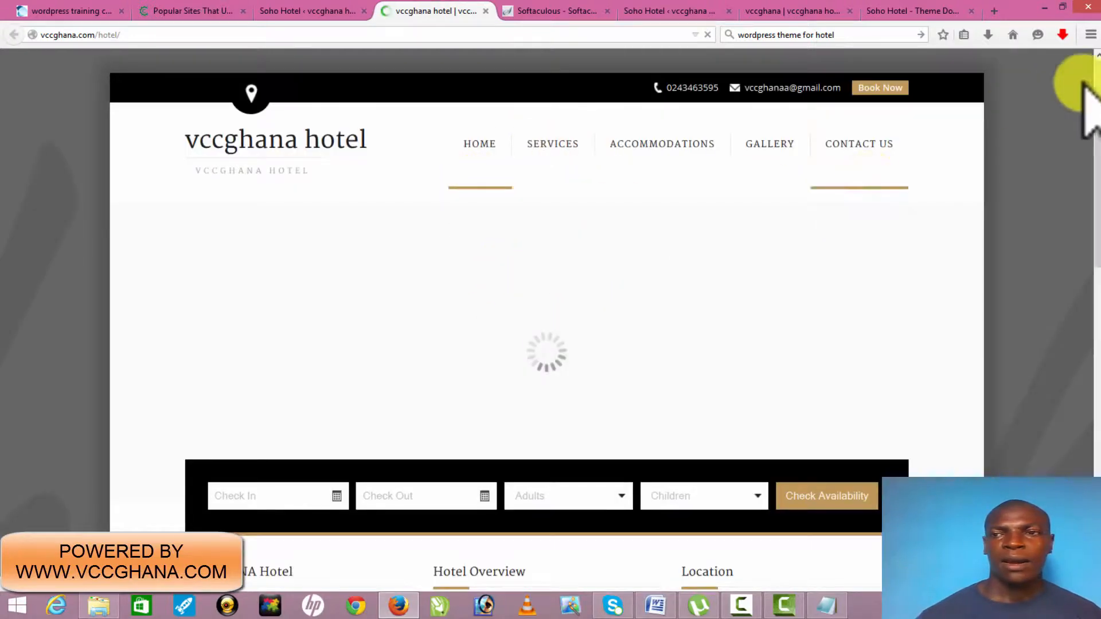
left_click_drag(1098, 94, 1100, 241)
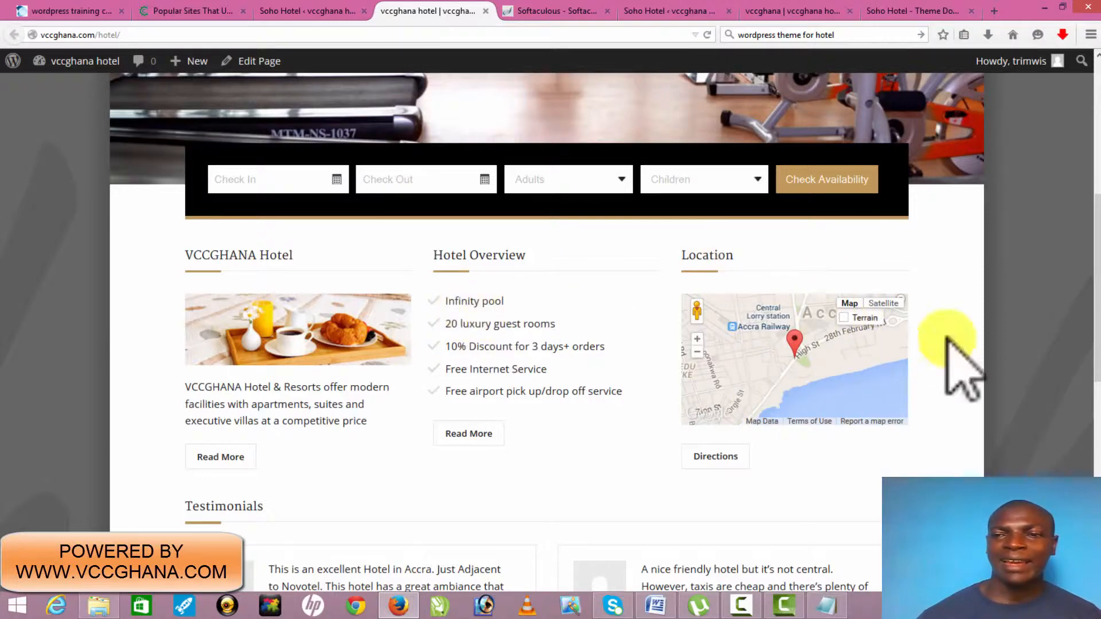
left_click_drag(1092, 249, 1089, 303)
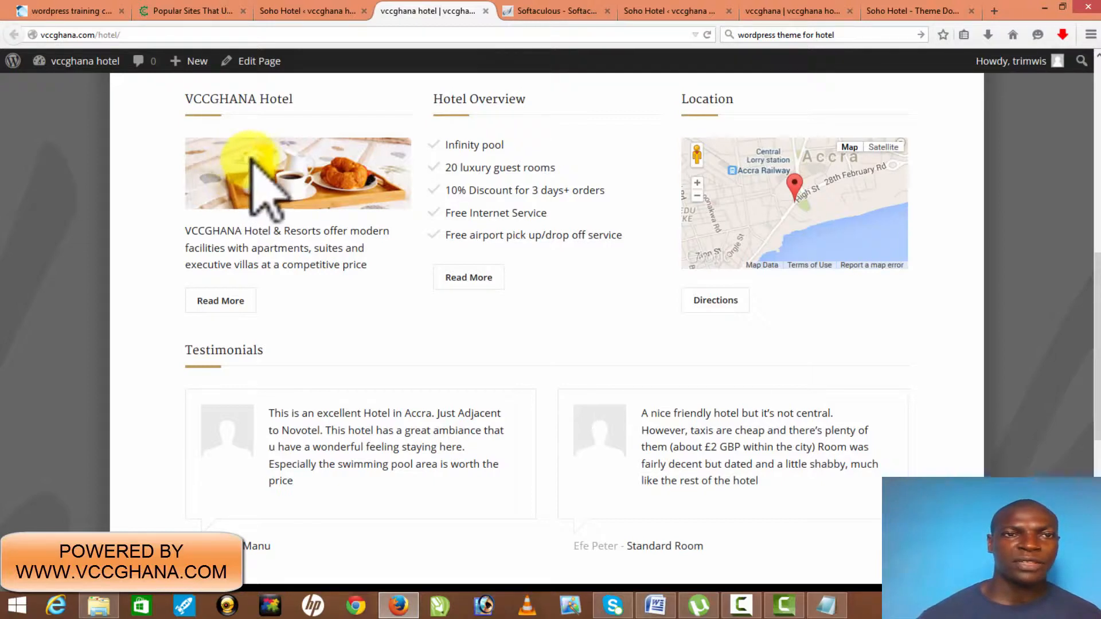
- Collapse the Slide 4 panel and place the cursor in the Block Title 1 field
left_click(691, 10)
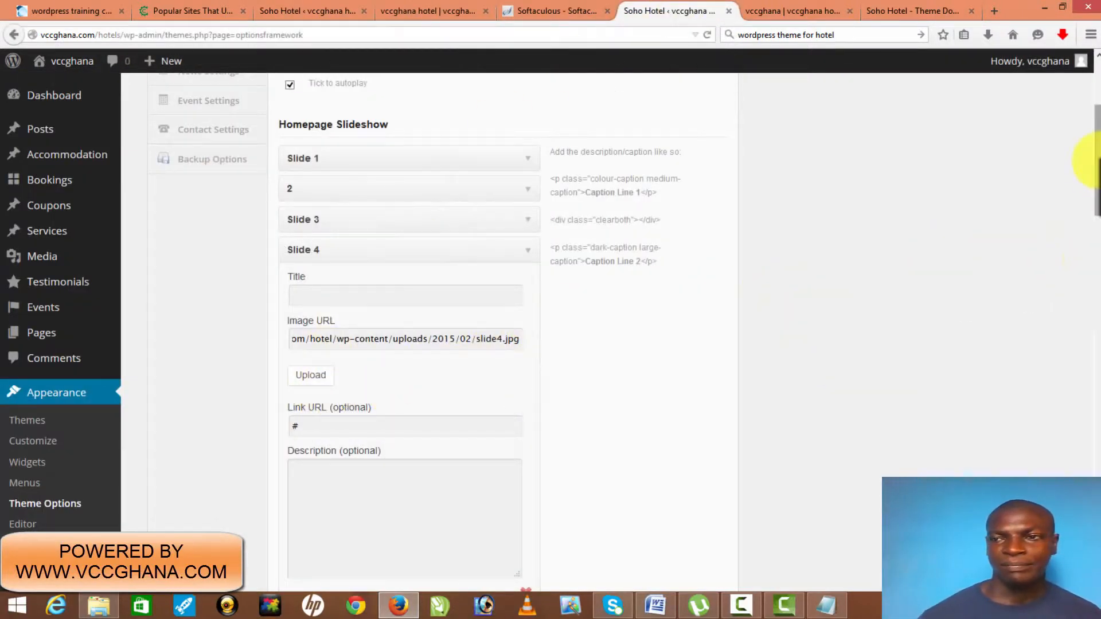
mouse_move(1096, 152)
left_mouse_down()
mouse_move(1095, 258)
mouse_move(1093, 171)
left_mouse_up()
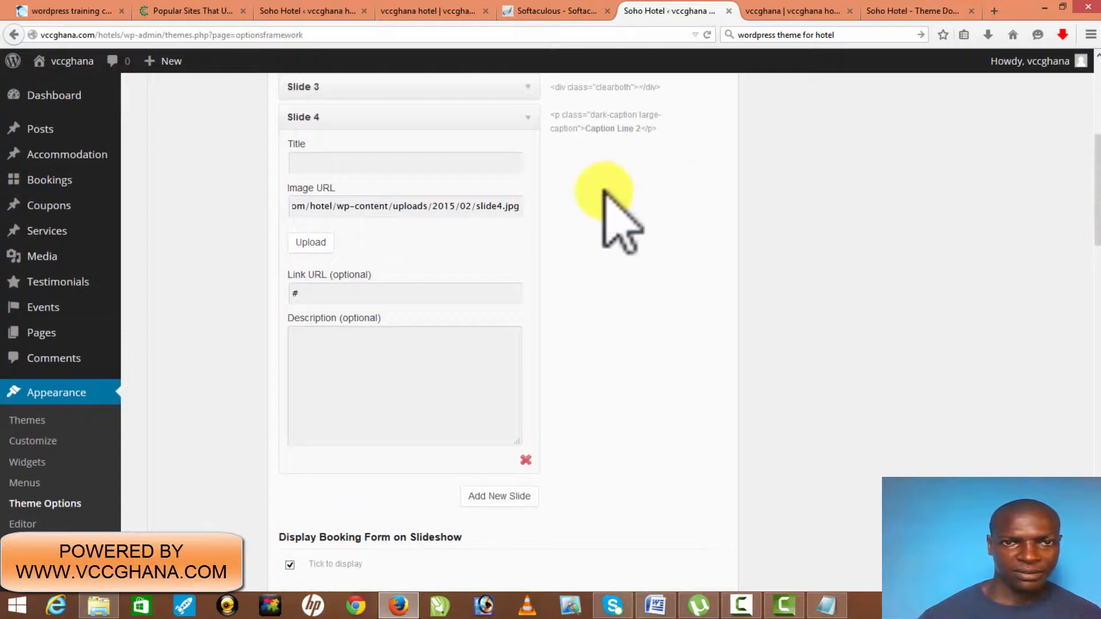
left_click(524, 118)
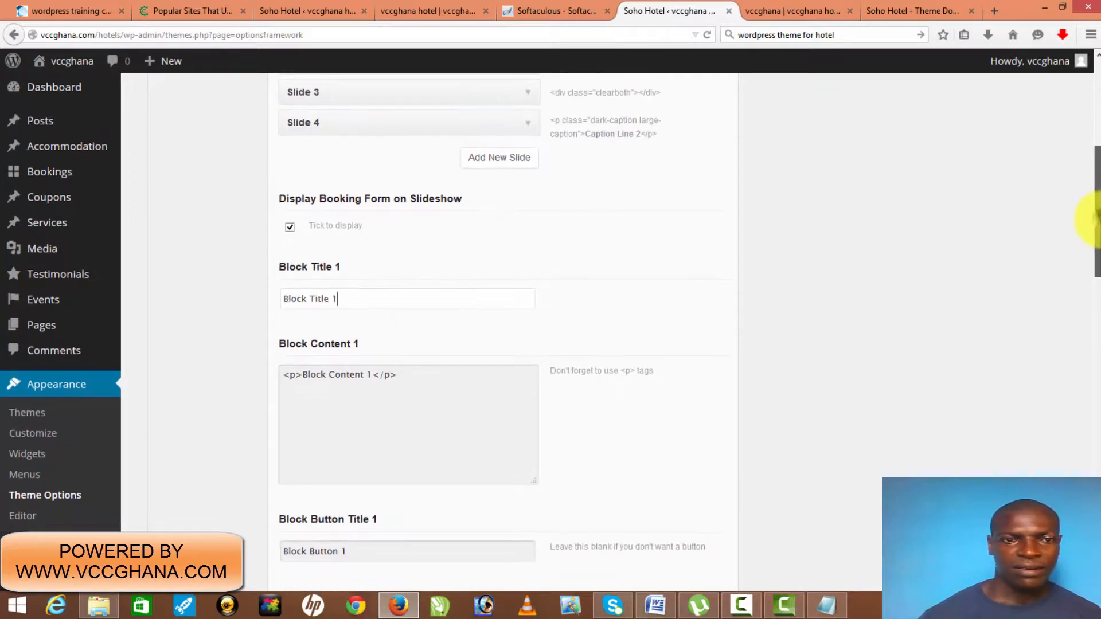
scroll(1084, 216, "down", 1)
left_click(347, 278)
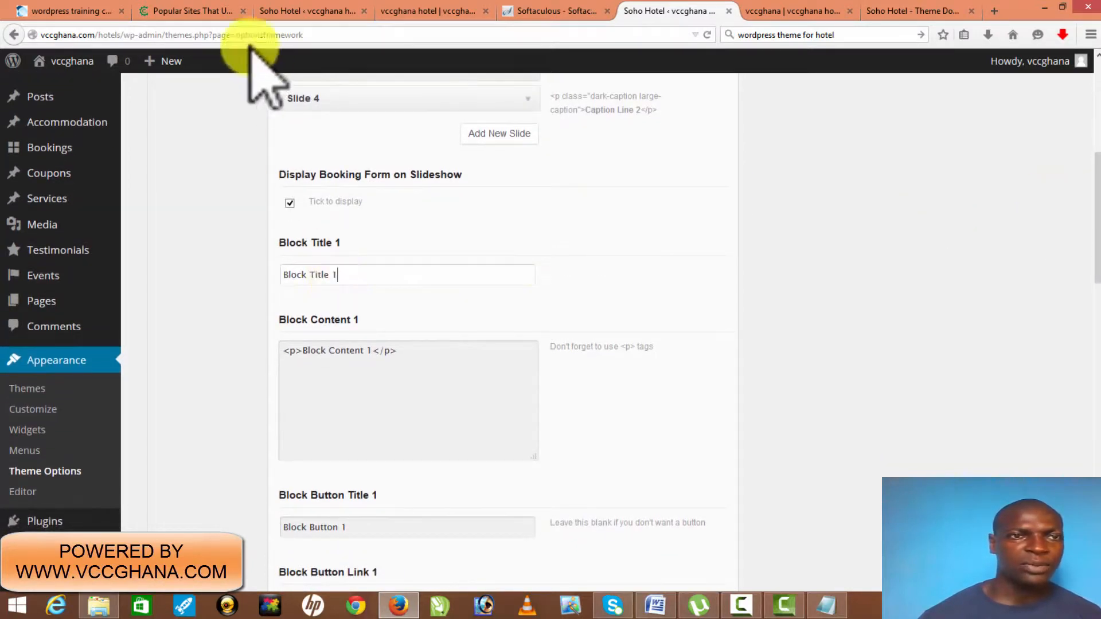
- Copy the VCCGHANA Hotel heading from the demo front page into Block Title 1
left_click(301, 4)
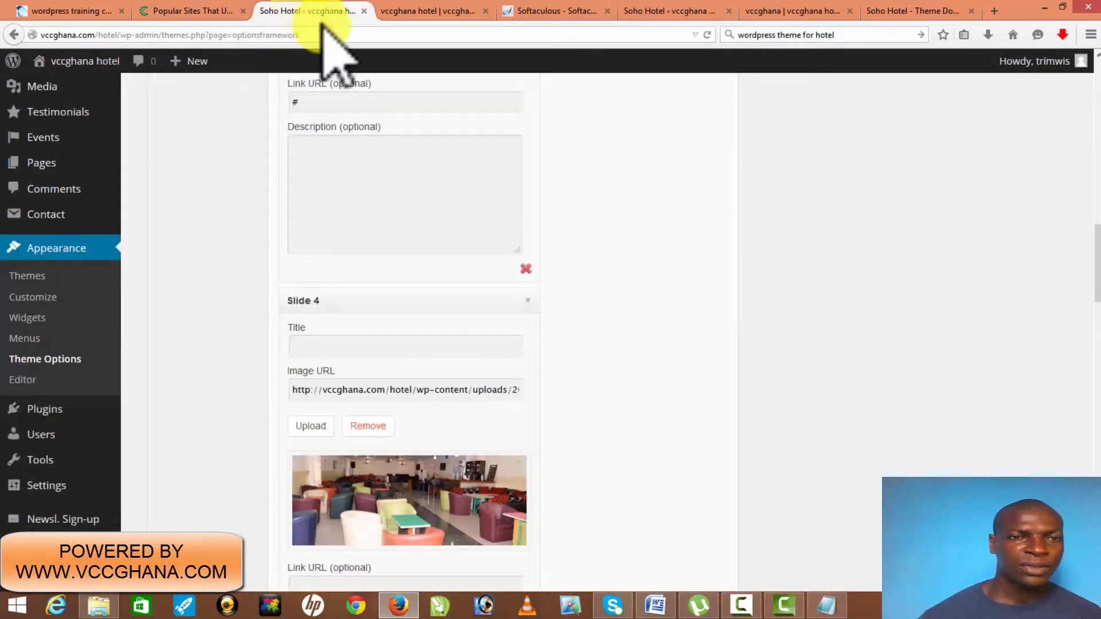
left_click(436, 12)
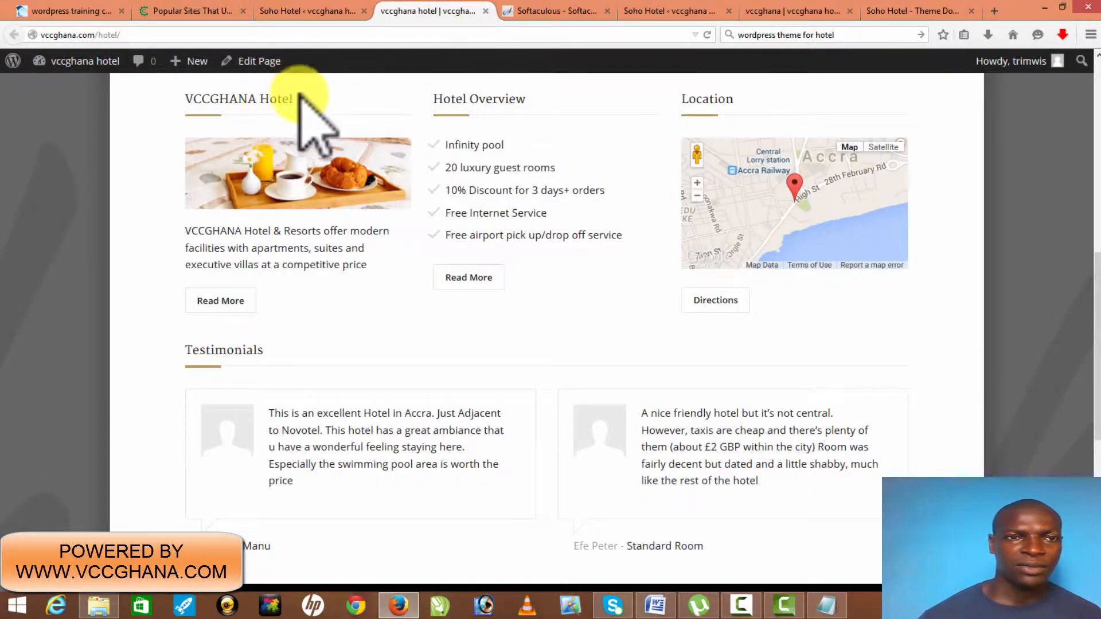
left_click_drag(299, 92, 172, 98)
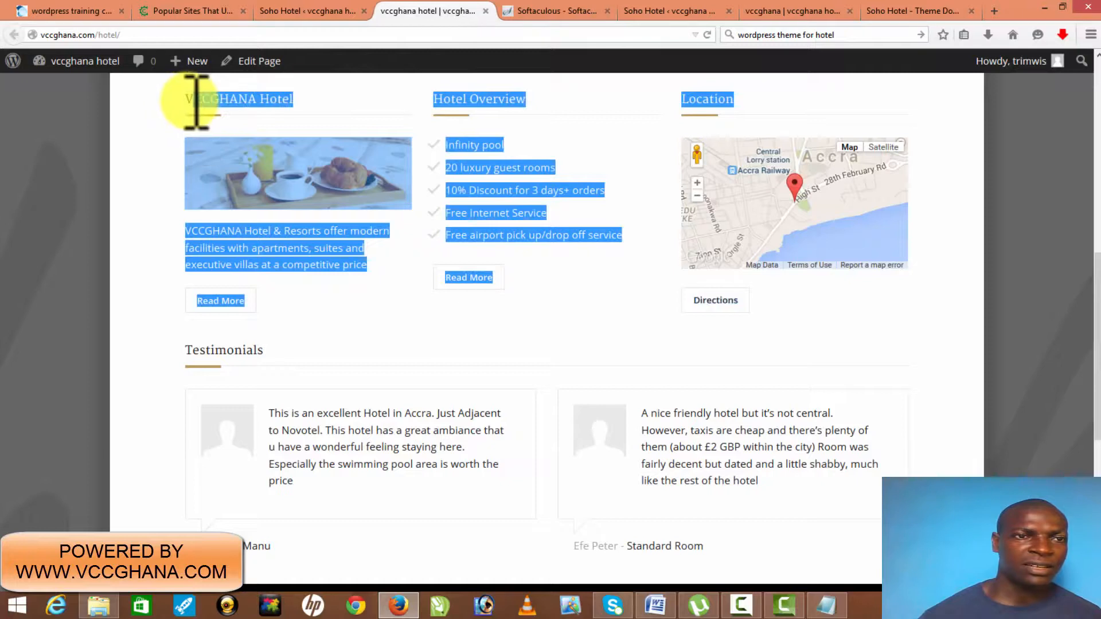
left_click(311, 95)
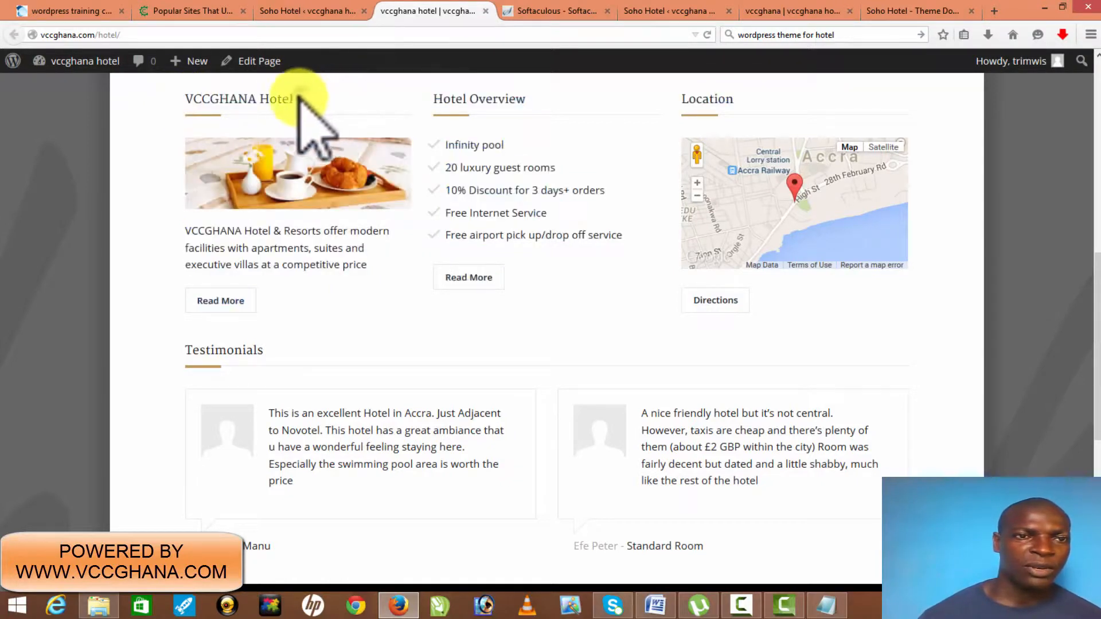
left_click_drag(297, 95, 204, 100)
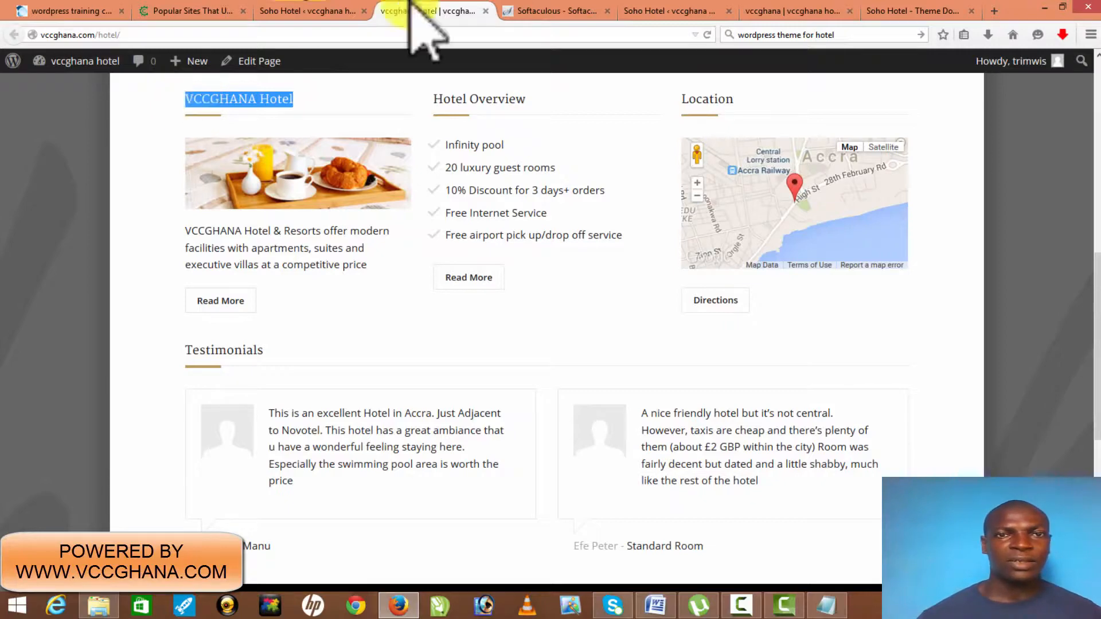
left_click(536, 11)
left_click(665, 12)
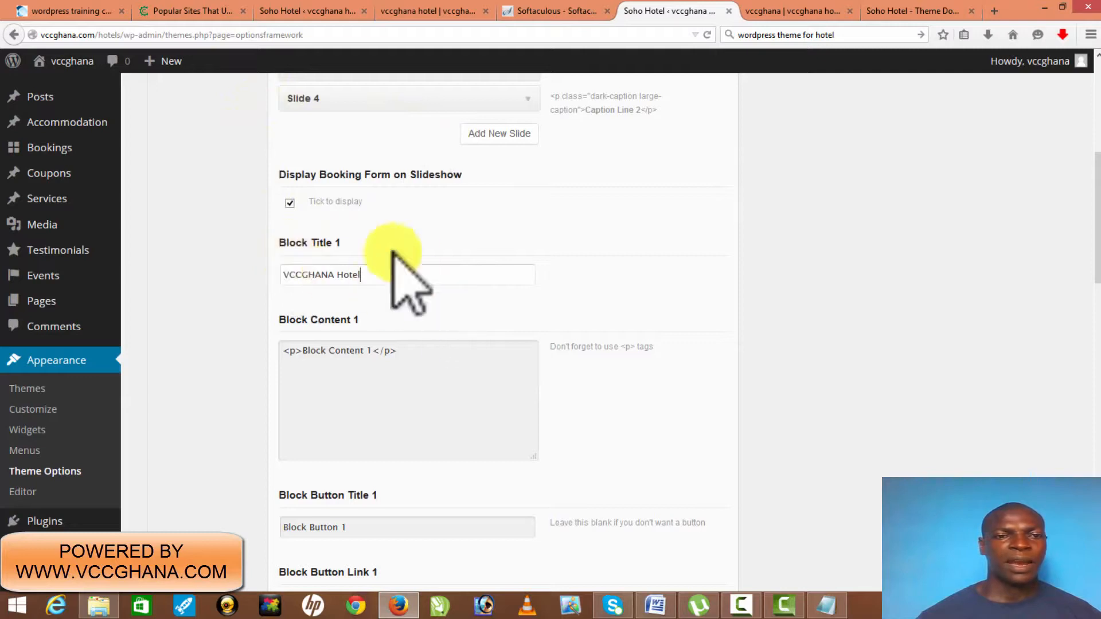
left_click(352, 361)
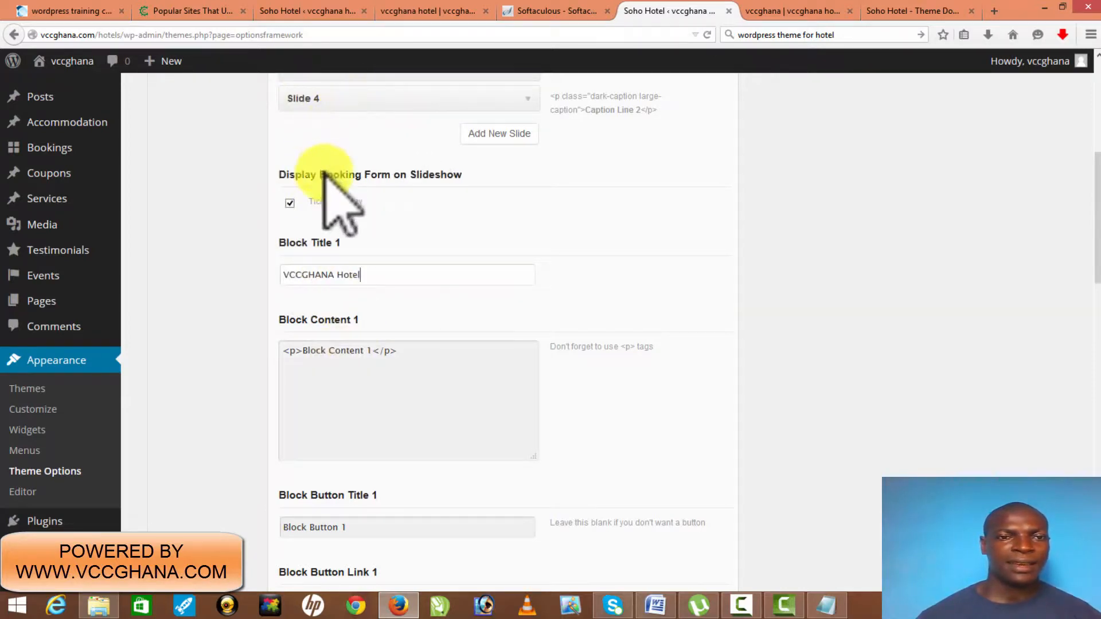
left_click(294, 8)
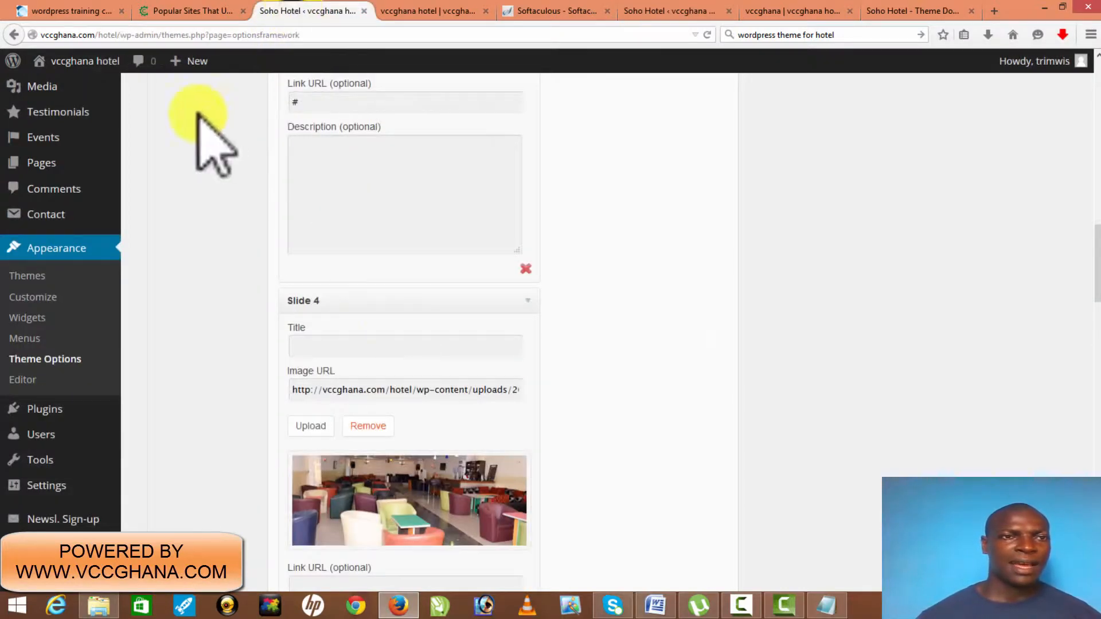
- Copy the hotel description paragraph under VCCGHANA Hotel from the demo front page
left_click(427, 10)
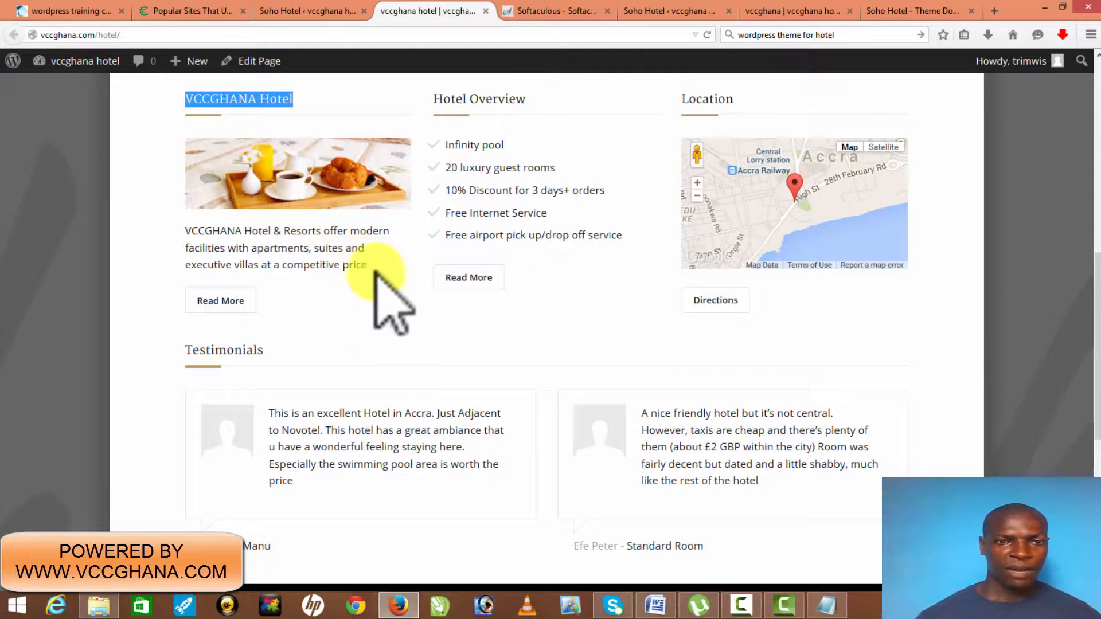
left_click_drag(374, 269, 206, 248)
left_click(395, 251)
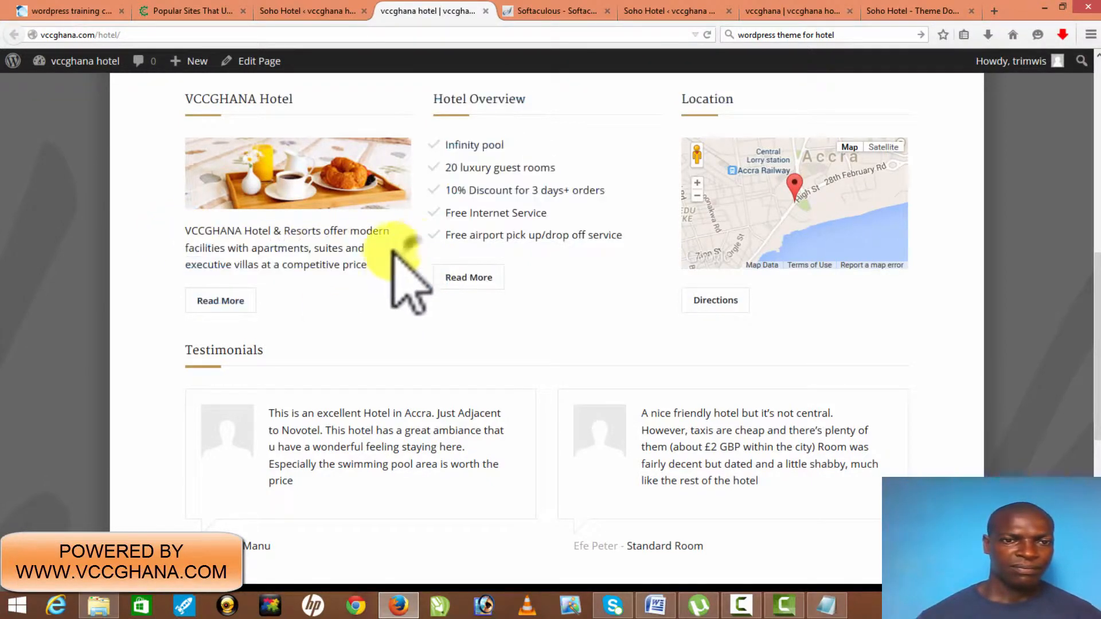
left_click_drag(375, 264, 195, 232)
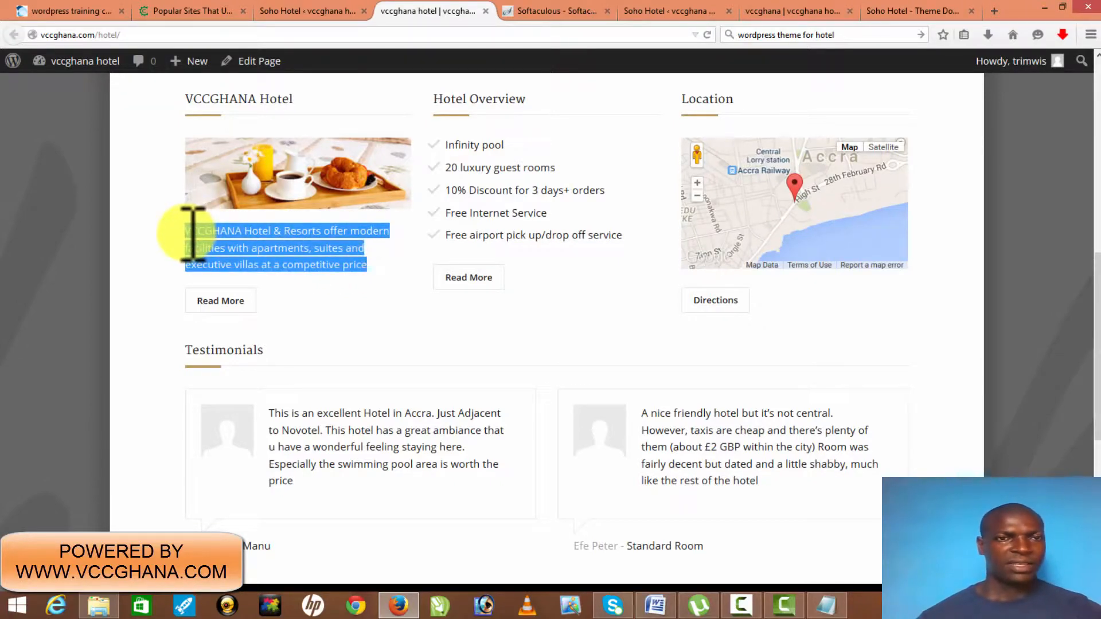
left_click(555, 11)
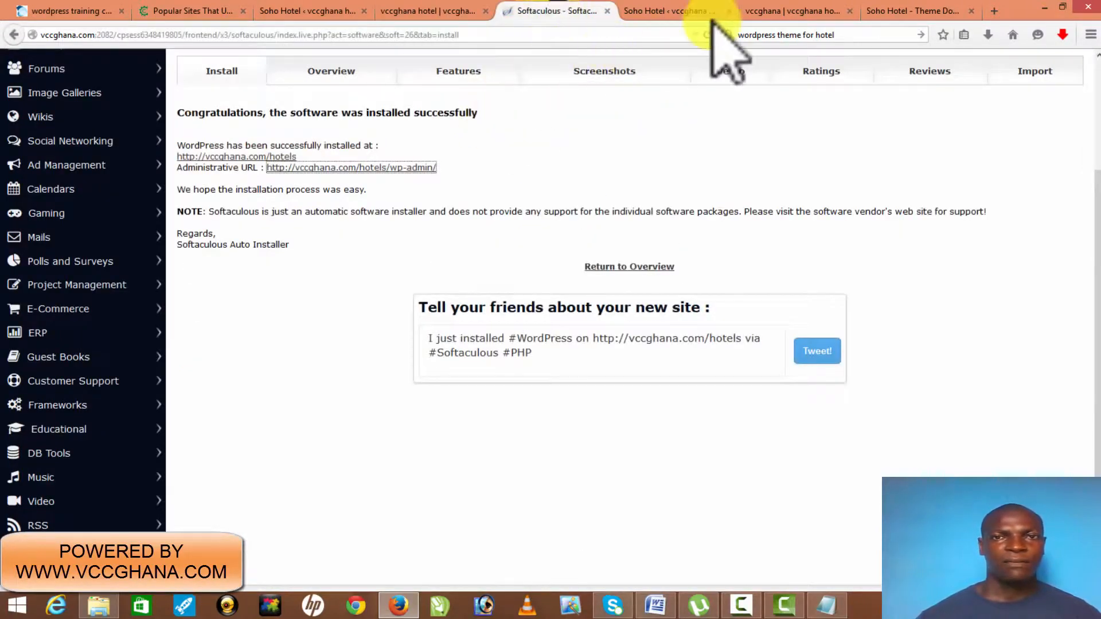
left_click(691, 11)
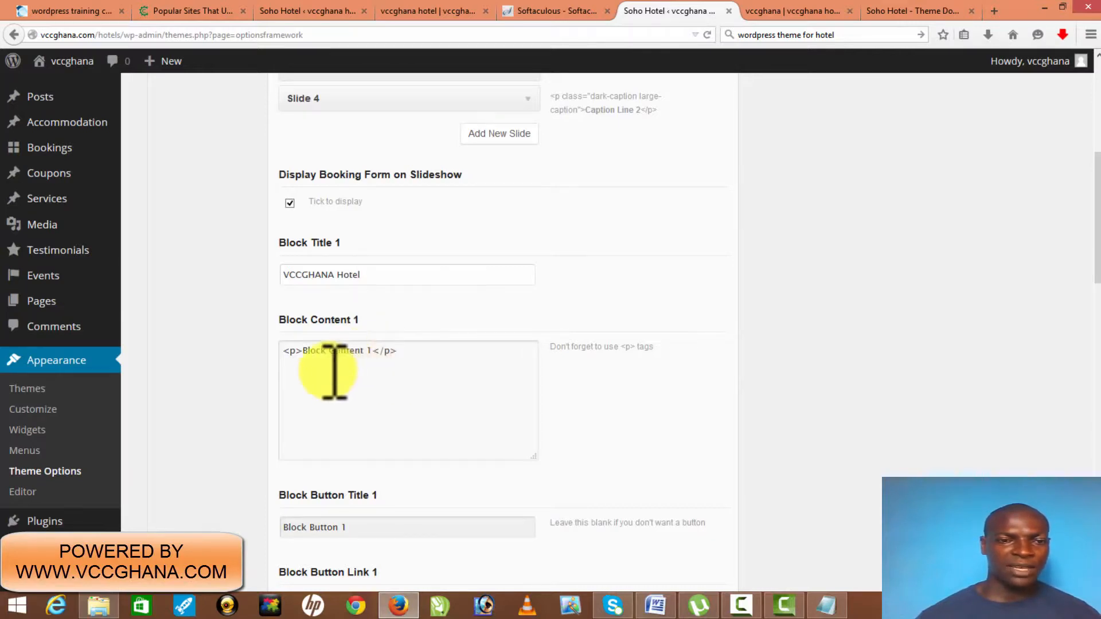
- Replace the Block Content 1 placeholder with the pasted hotel description, leaving a blank first line
left_click(378, 351)
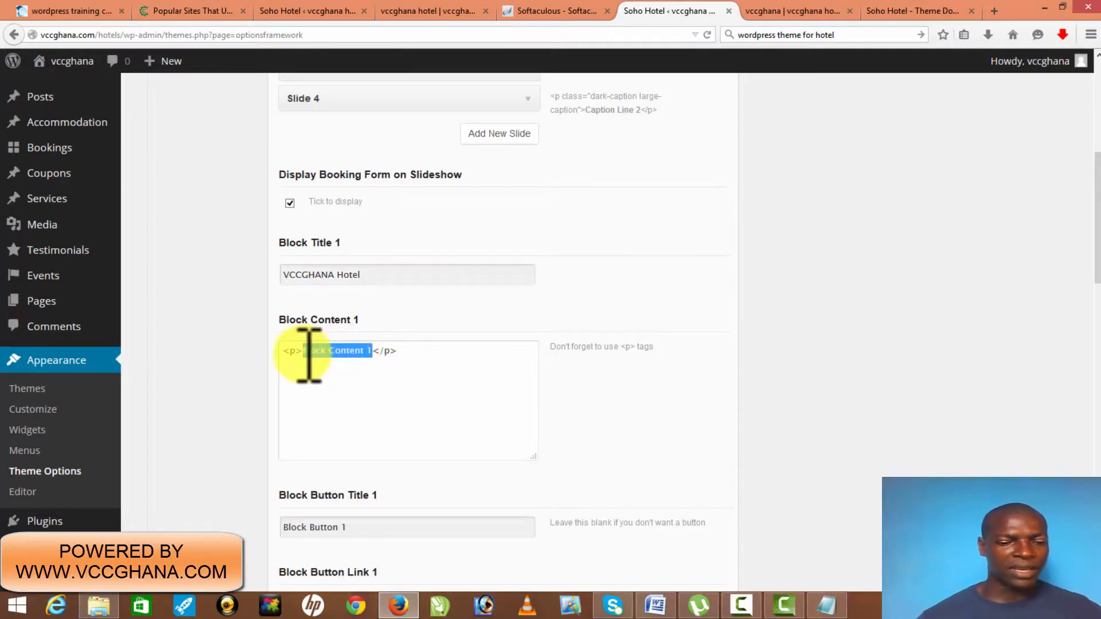
type("VCCGHANA Hotel & Resorts offer modern facilities with apartments, suites and executive villas at a competitive price")
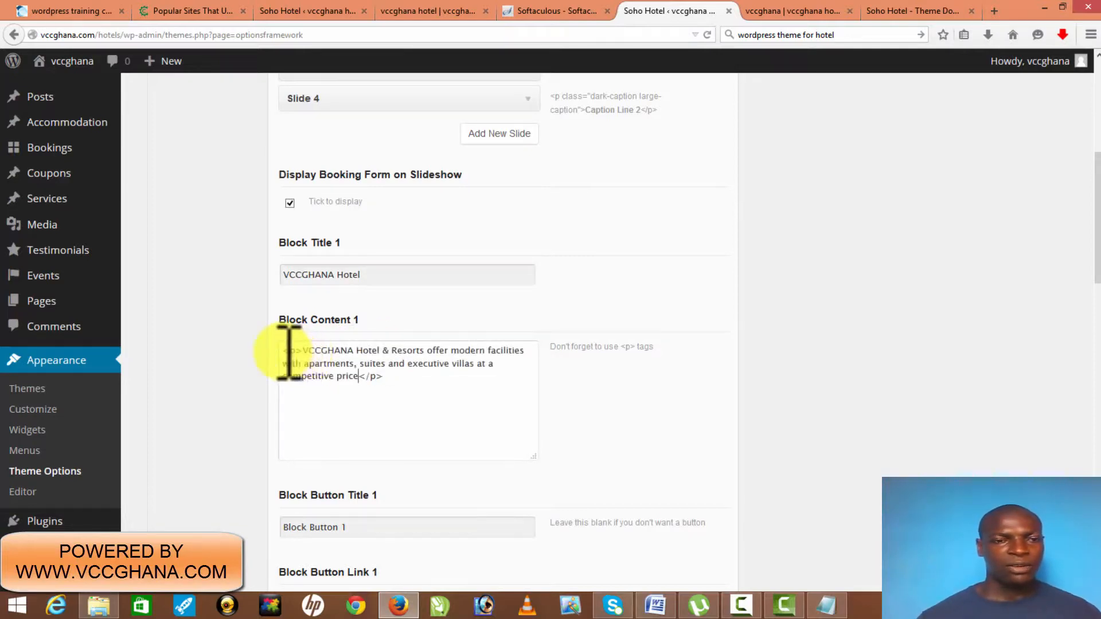
key("Return")
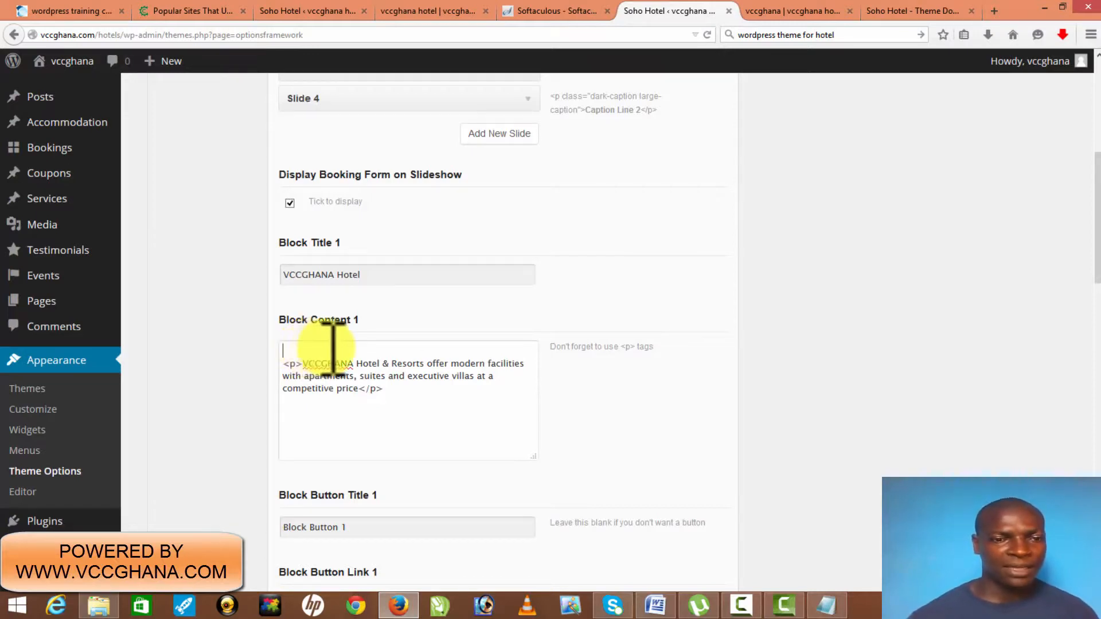
left_click(316, 347)
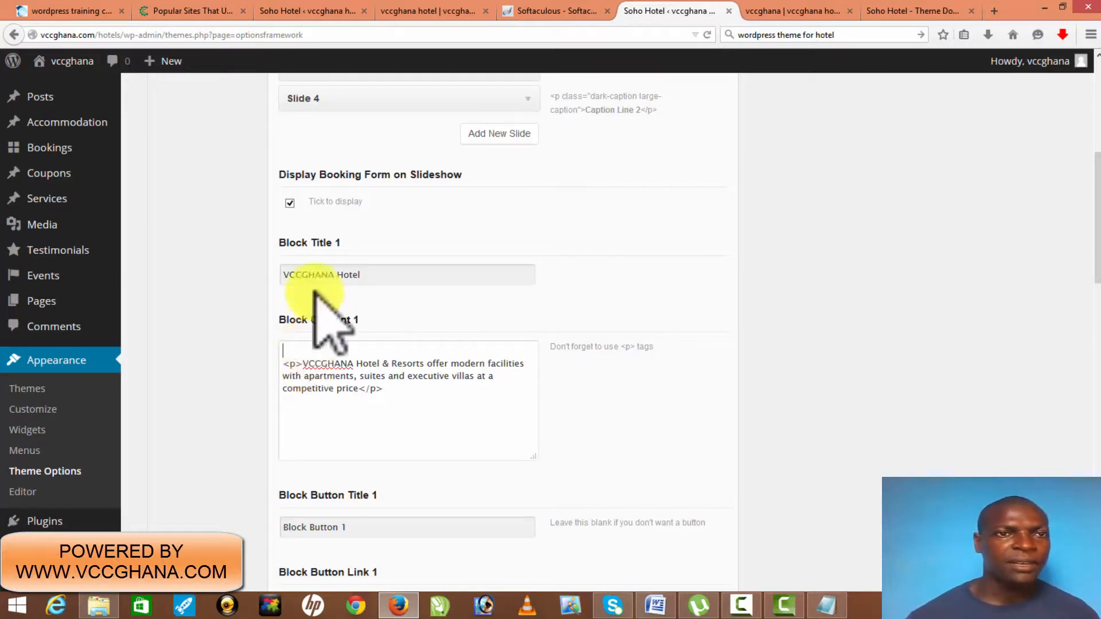
- Select the demo_image_01.jpg img tag in the demo site's Theme Options
left_click(290, 12)
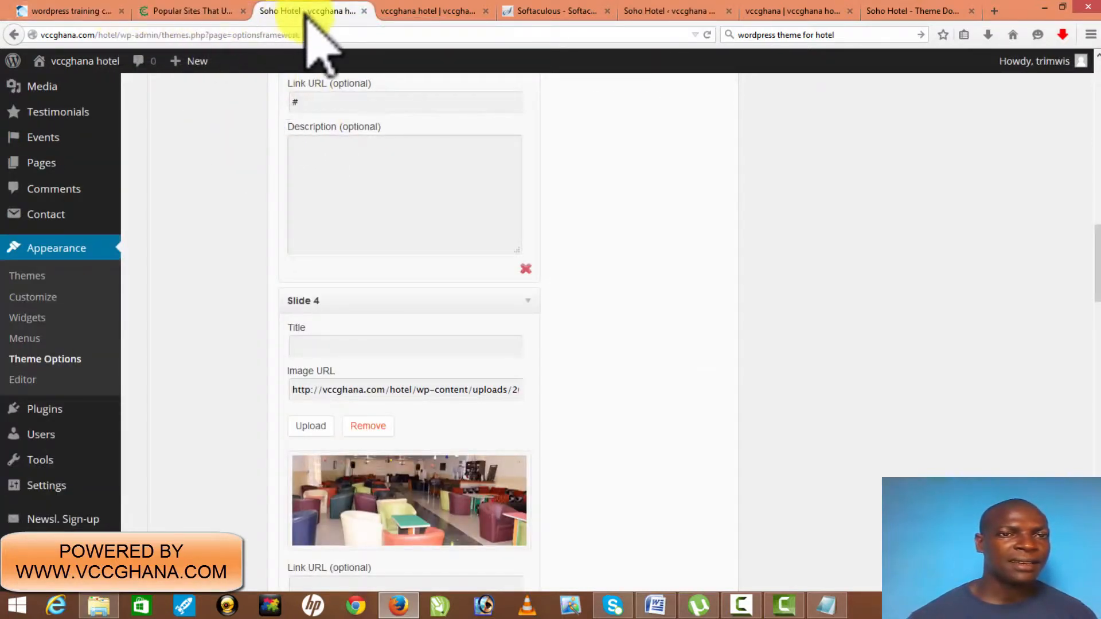
left_click_drag(1097, 276, 1082, 369)
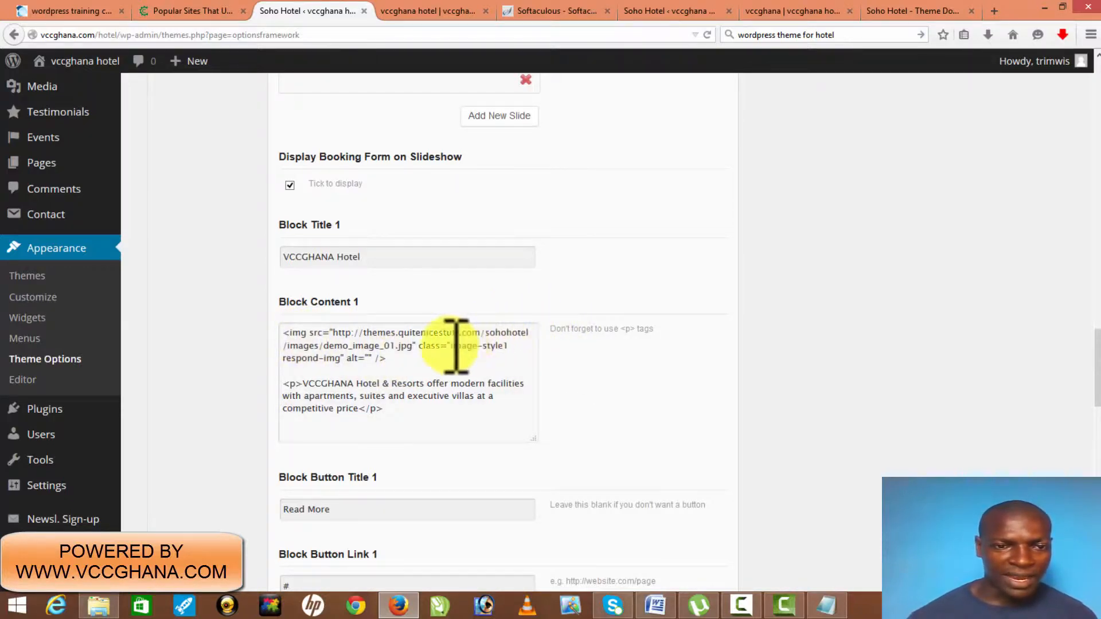
triple_click(330, 343)
key("ctrl+c")
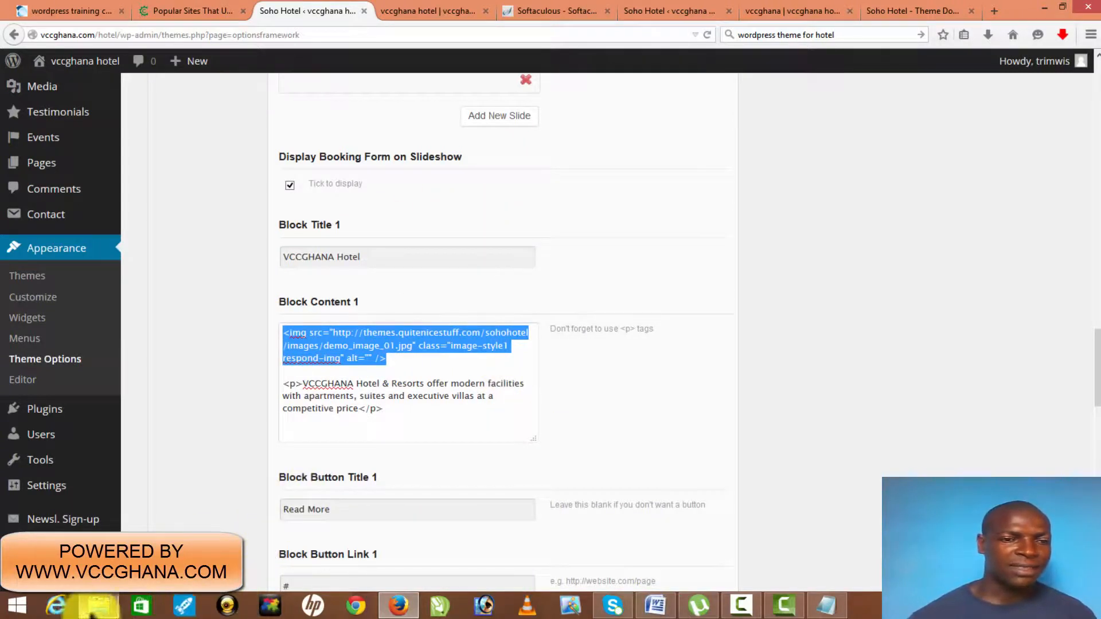
- Paste the demo_image_01.jpg img tag on the first line of Block Content 1
left_click(427, 7)
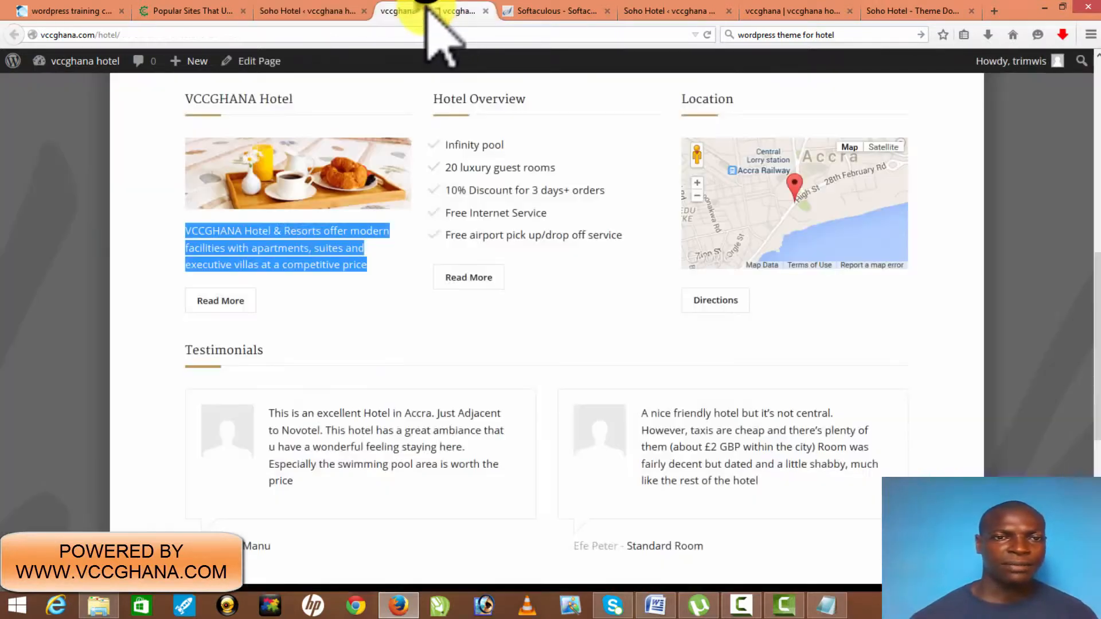
left_click(646, 10)
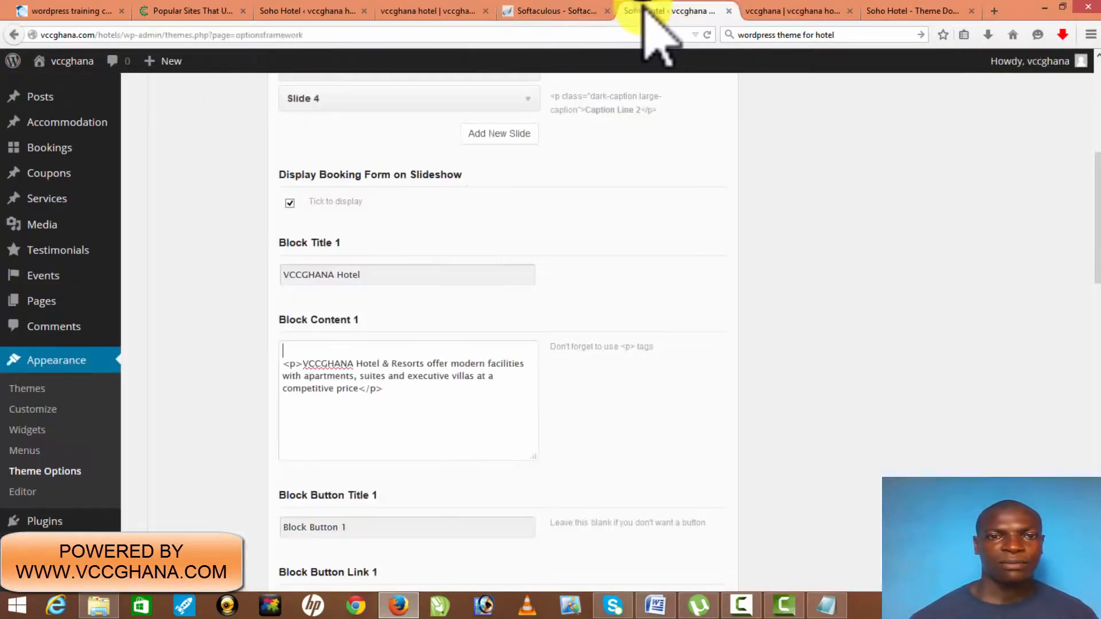
left_click(327, 352)
key("ctrl+v")
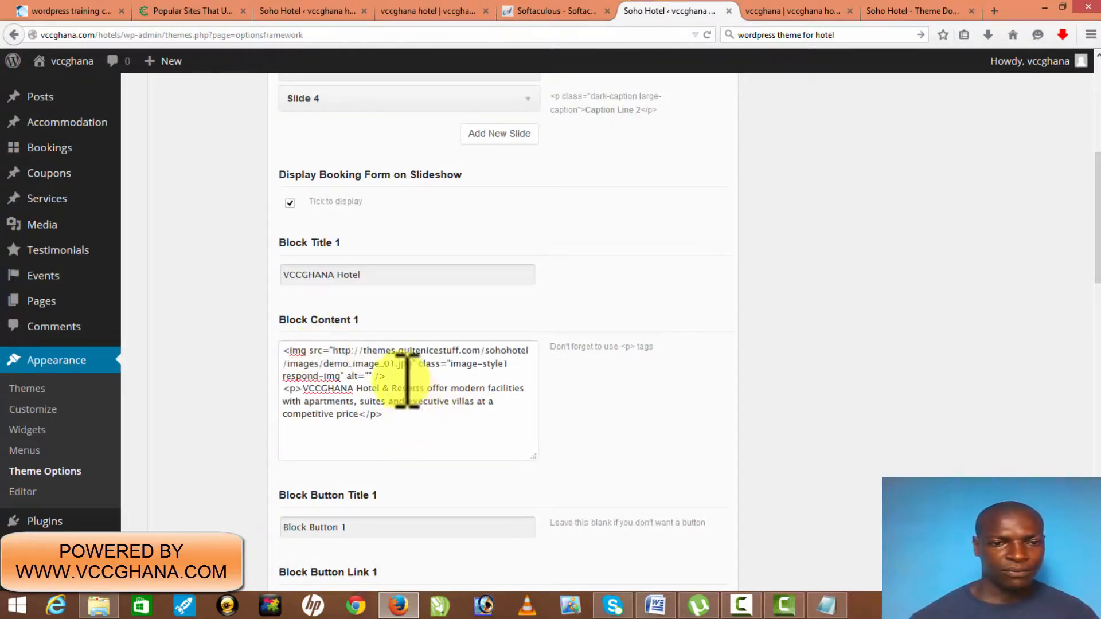
key("Return")
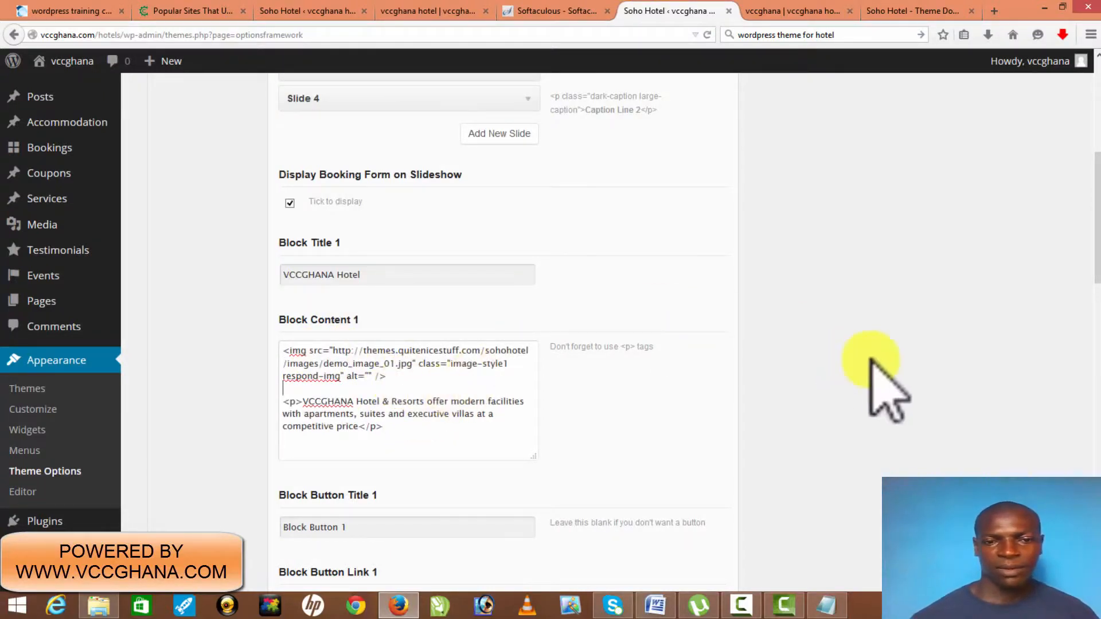
- Set Block Button Title 1 to 'Read More', keeping its link as '#'
scroll(1093, 227, "down", 3)
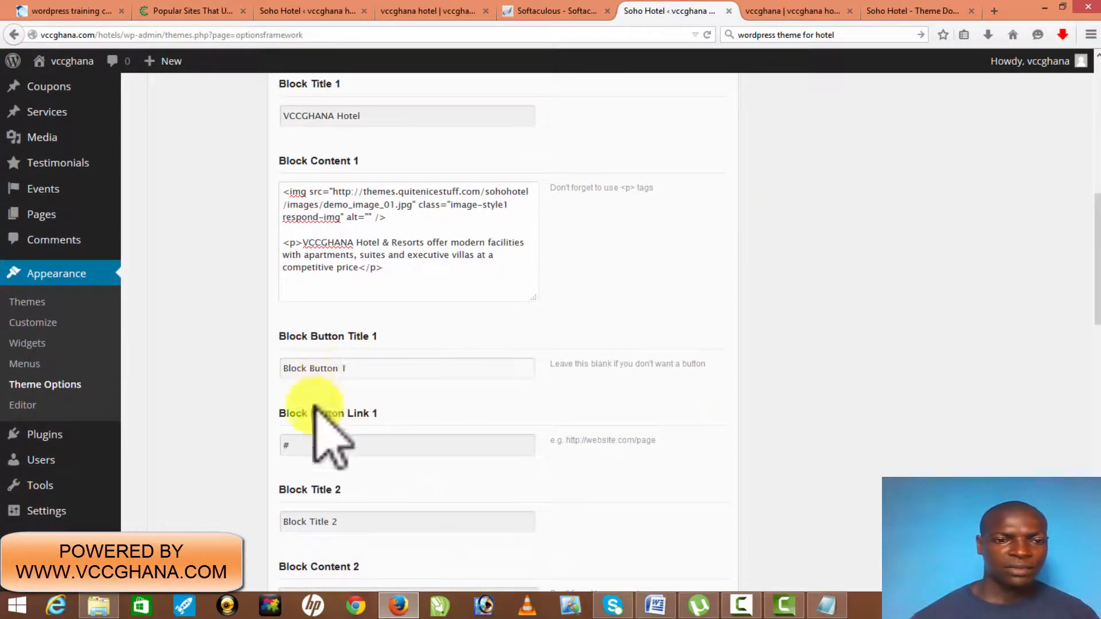
left_click_drag(367, 369, 270, 369)
left_click(296, 14)
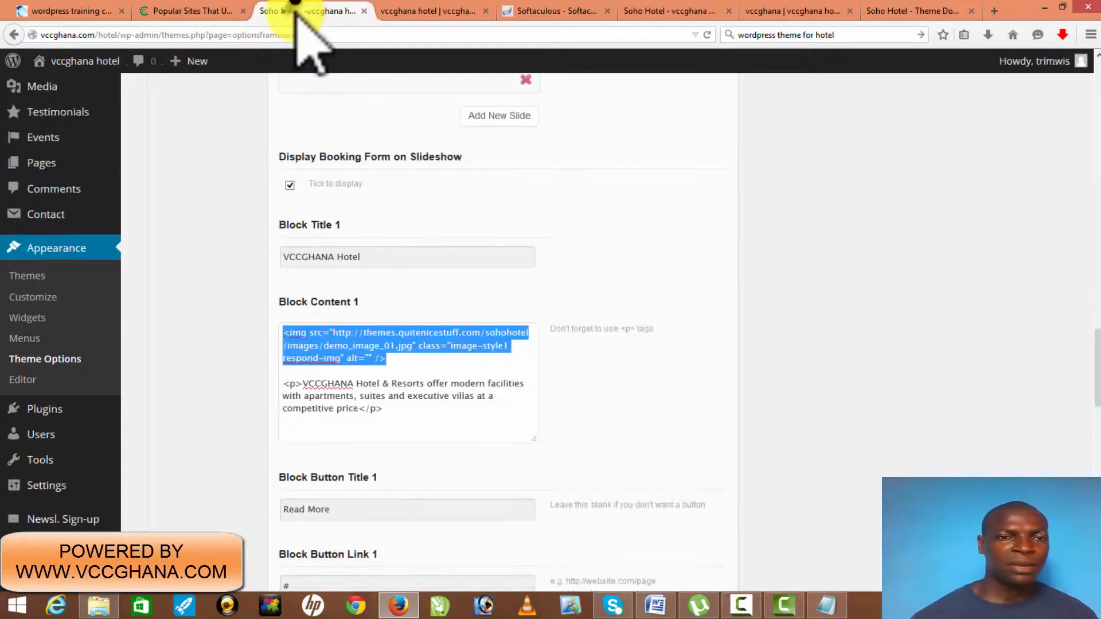
left_click(466, 10)
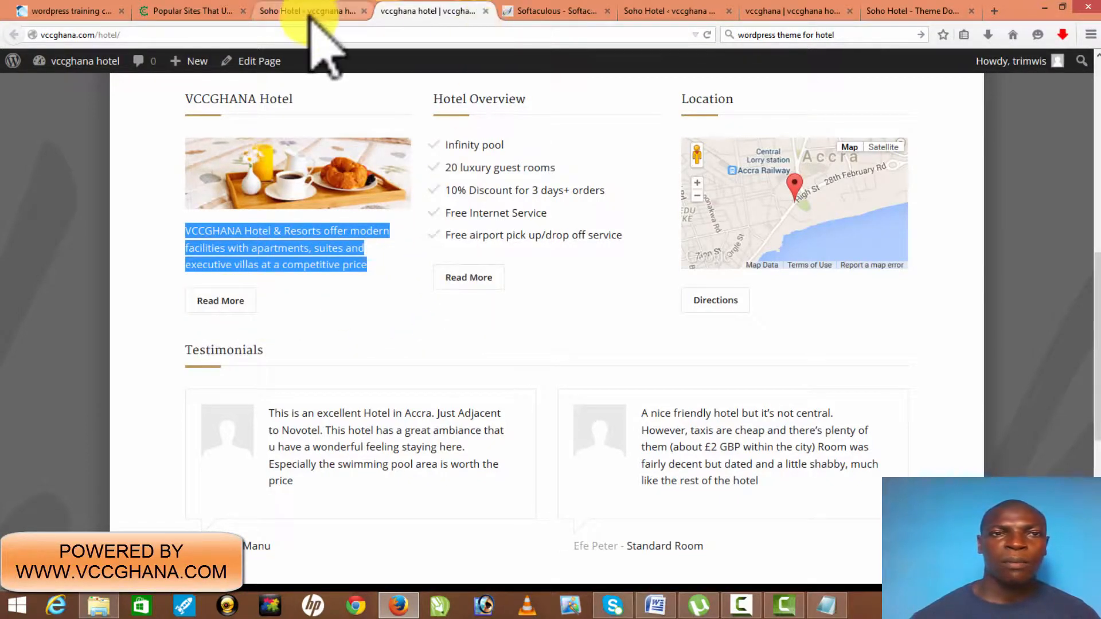
left_click(643, 11)
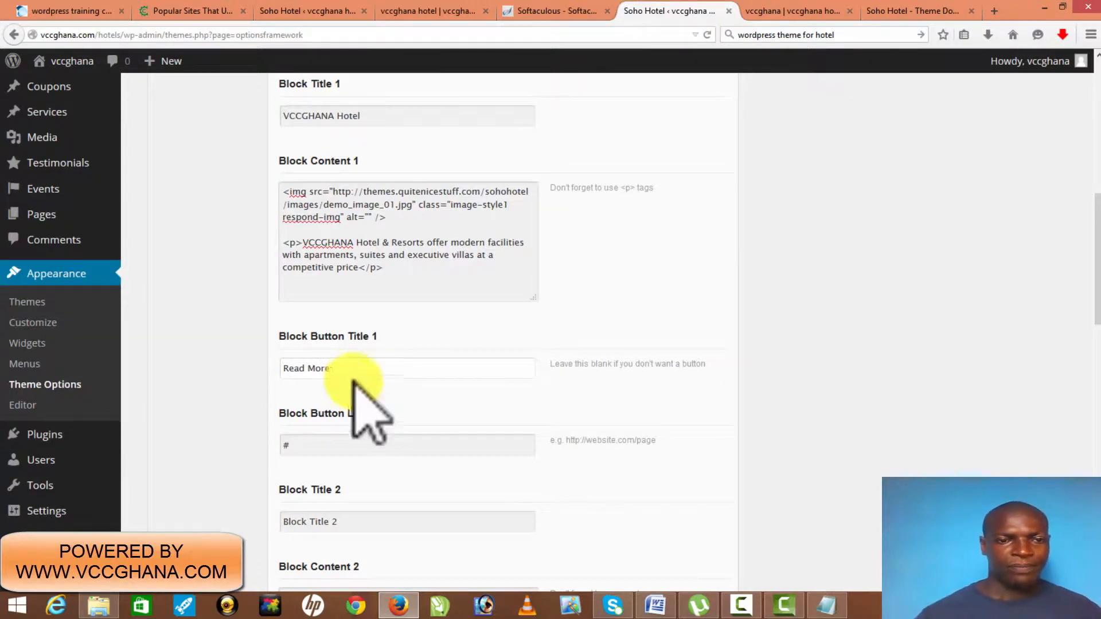
left_click(319, 447)
left_click(314, 446)
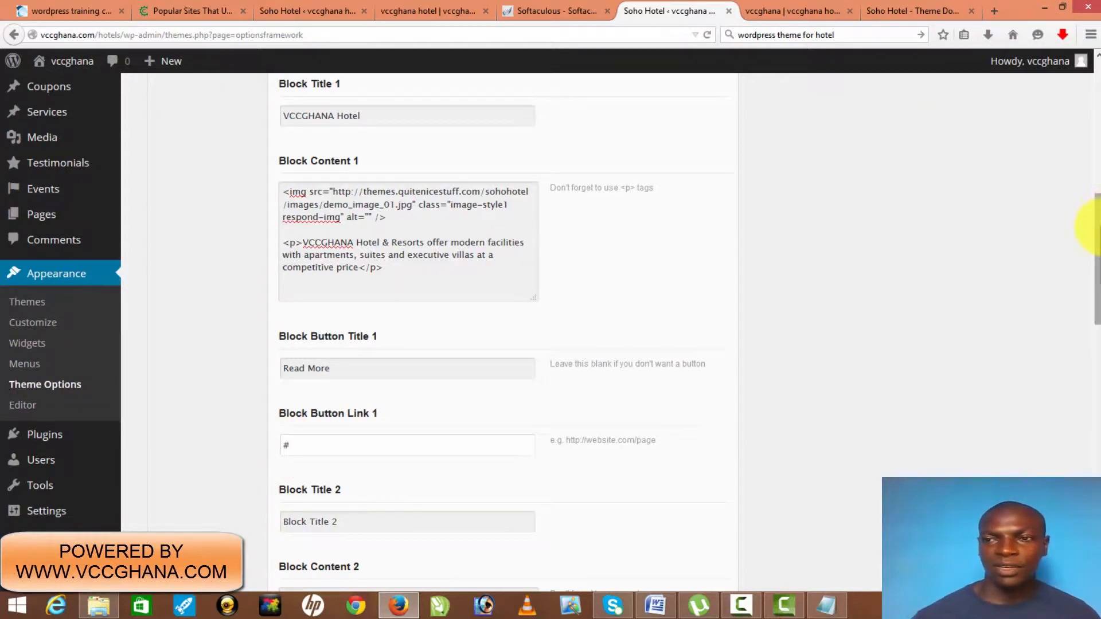
left_click_drag(1094, 226, 1088, 115)
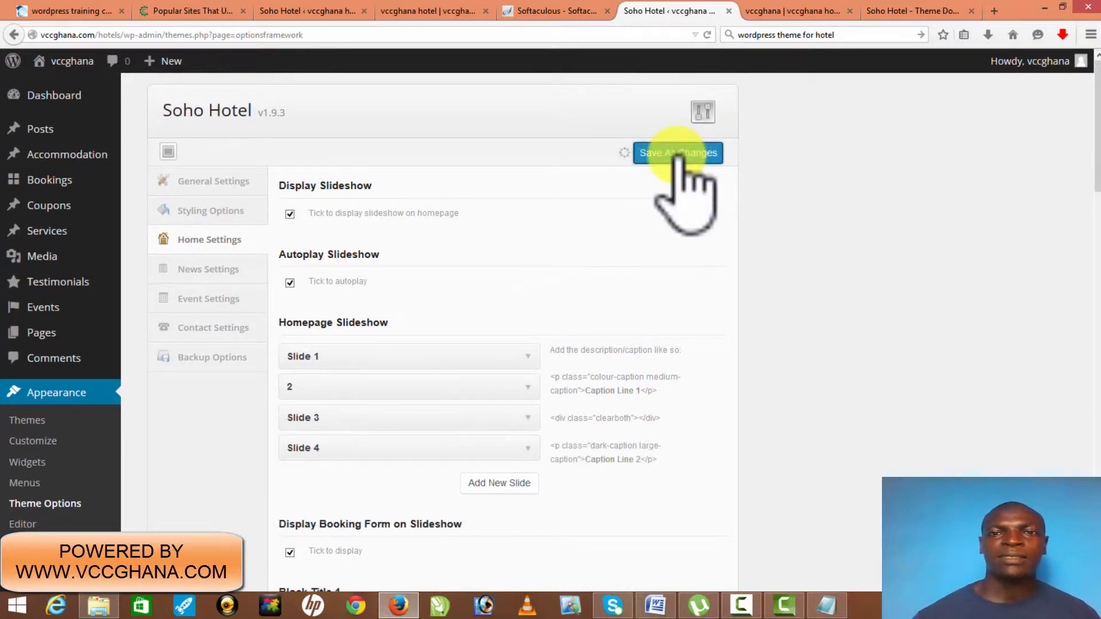
- Reload the vccghana.com/hotels front page to view the updated first home block
left_click(789, 11)
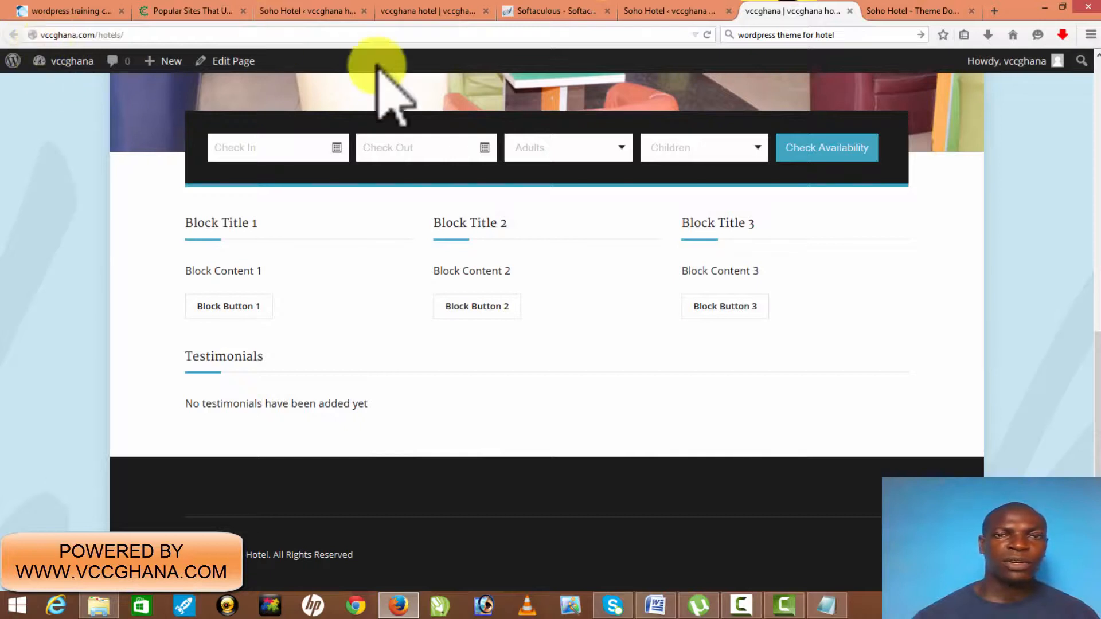
left_click(707, 35)
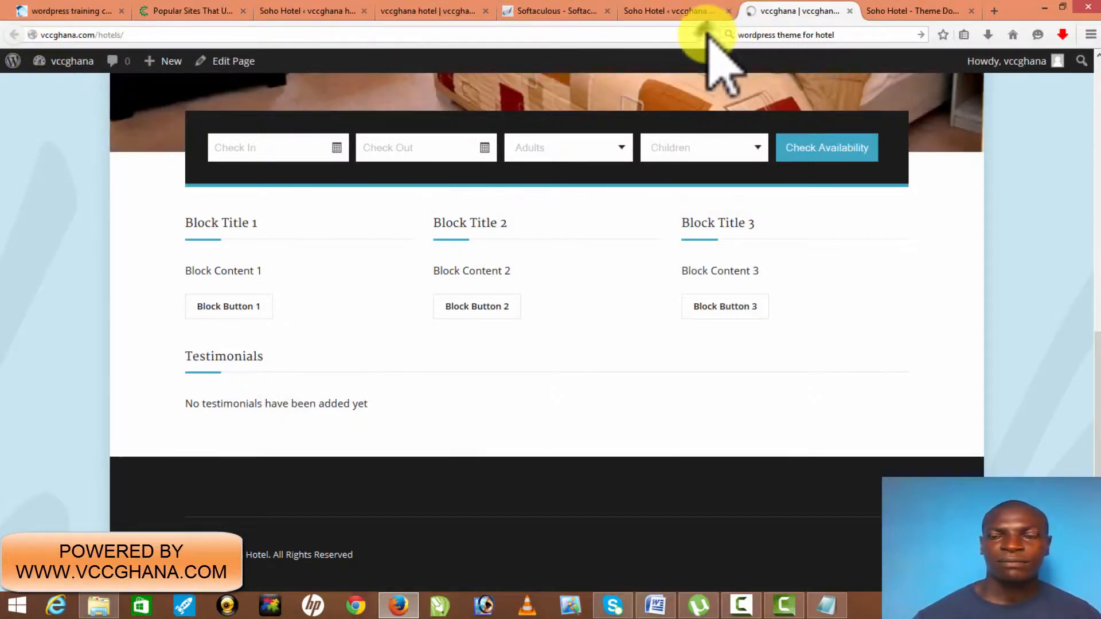
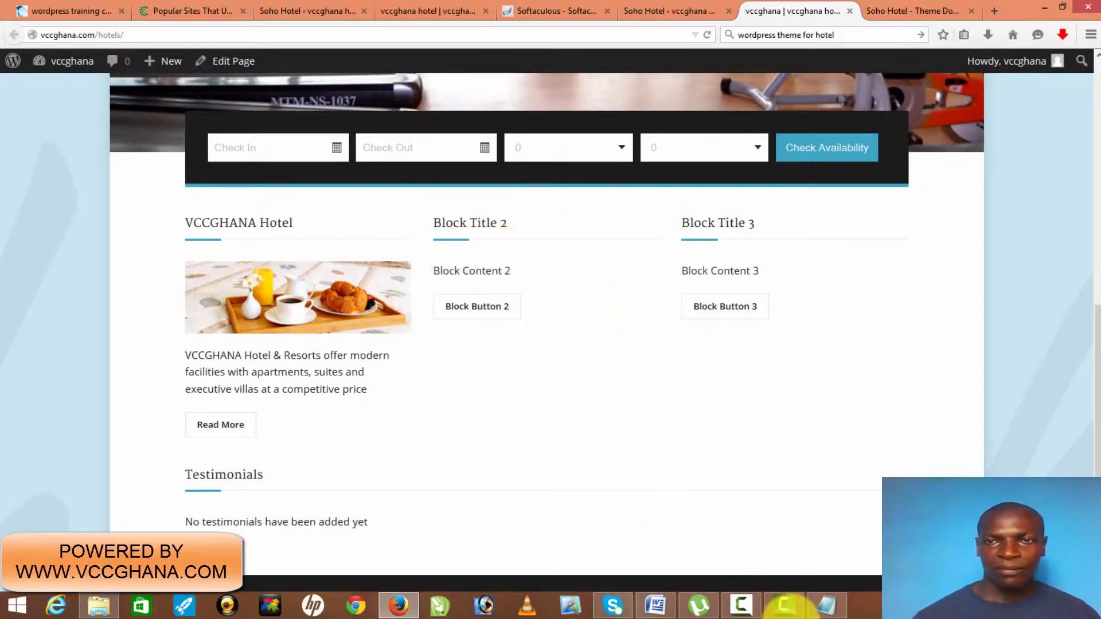
- Switch to the Soho Hotel theme documentation's homepage setup guide
left_click(918, 11)
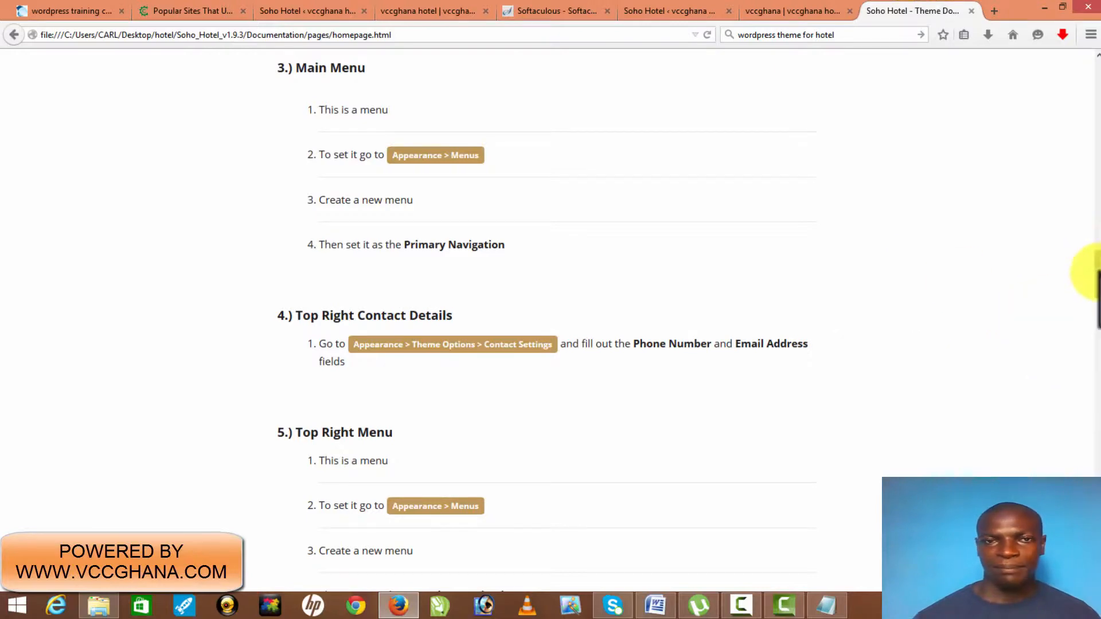
- Find the Homepage Block Two list sample code, then bring up the Documentation folder in File Explorer
left_click_drag(1093, 272, 1077, 100)
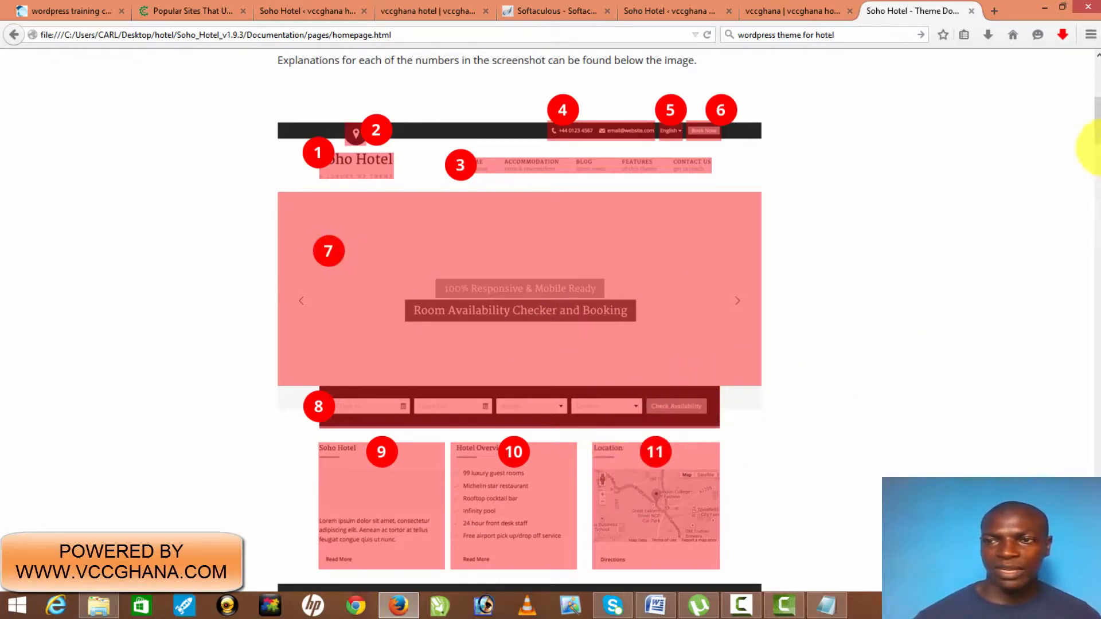
scroll(1095, 141, "down", 3)
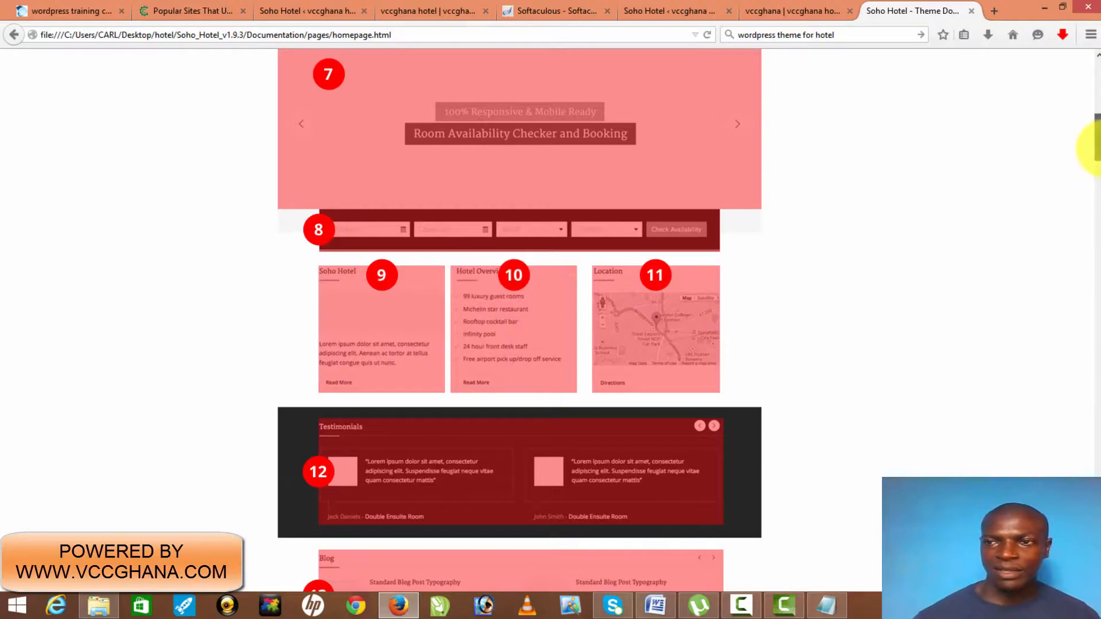
left_click_drag(1094, 146, 1095, 388)
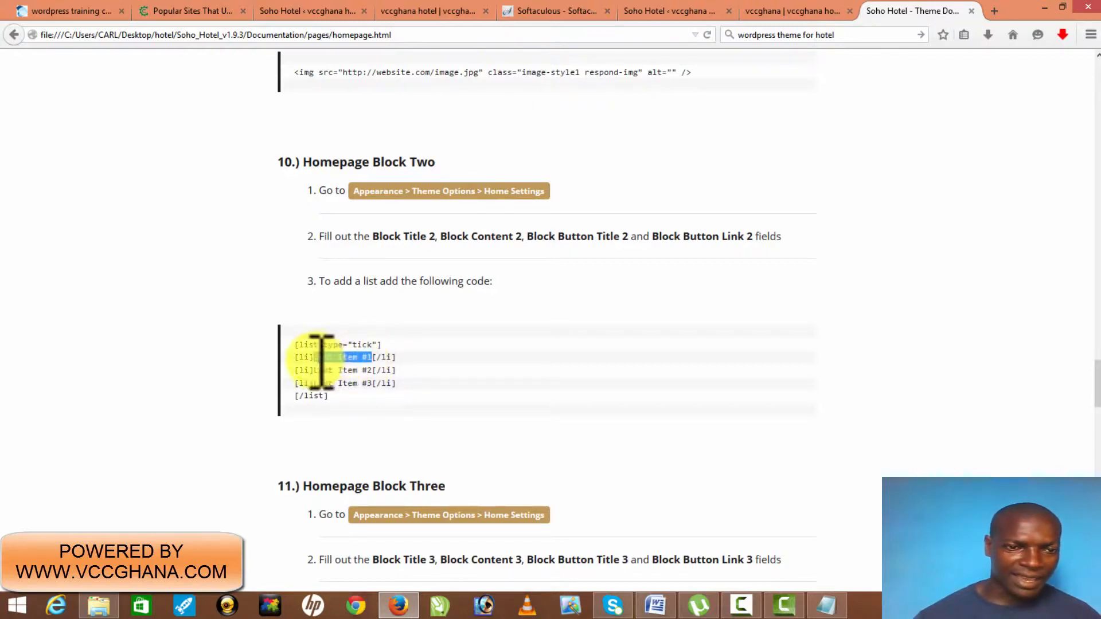
left_click_drag(314, 370, 367, 370)
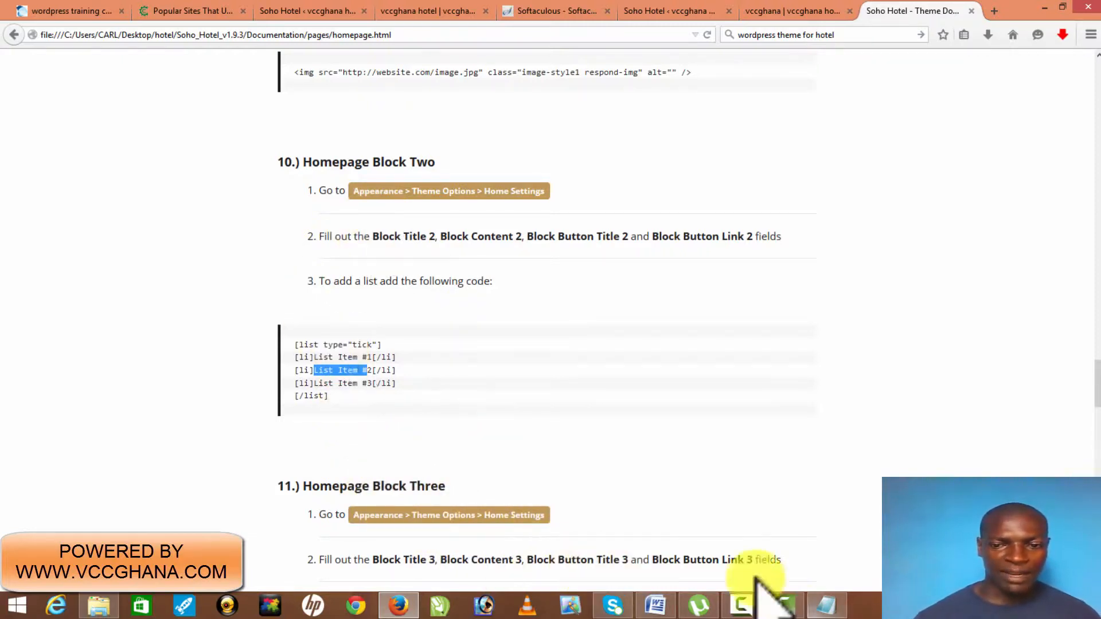
left_click(87, 609)
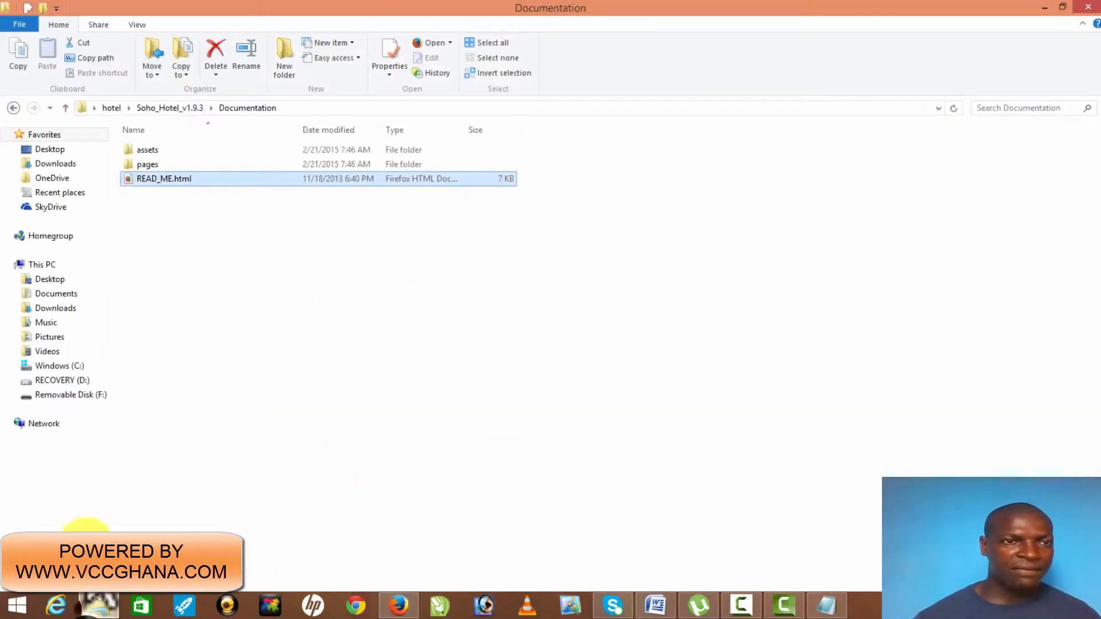
- Go up to the hotel folder and open hotel html.txt in Notepad
left_click(14, 108)
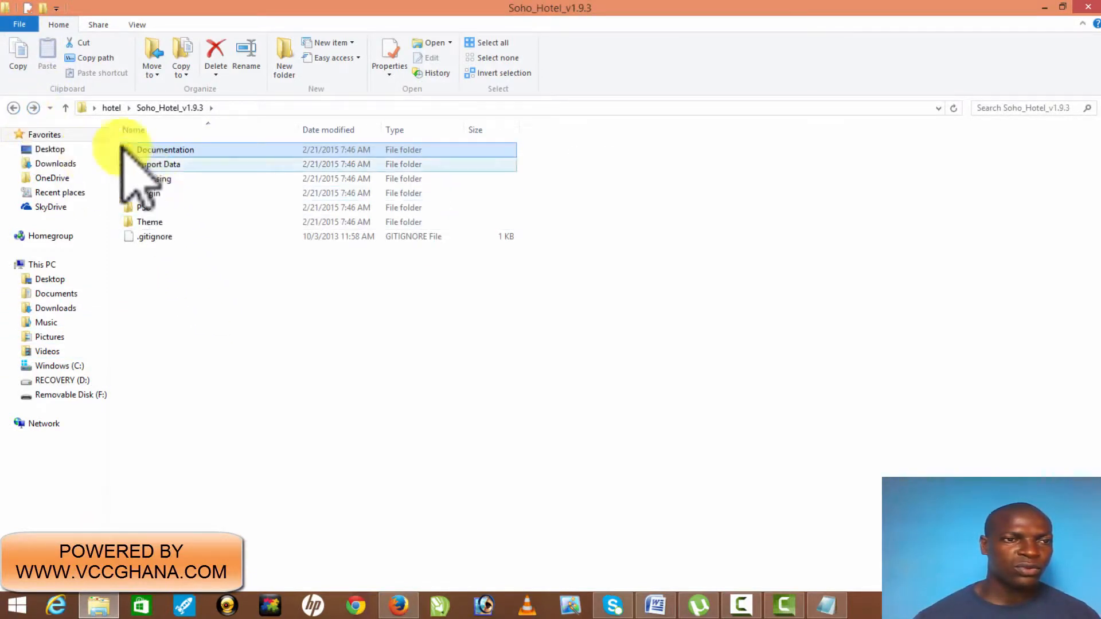
left_click(12, 107)
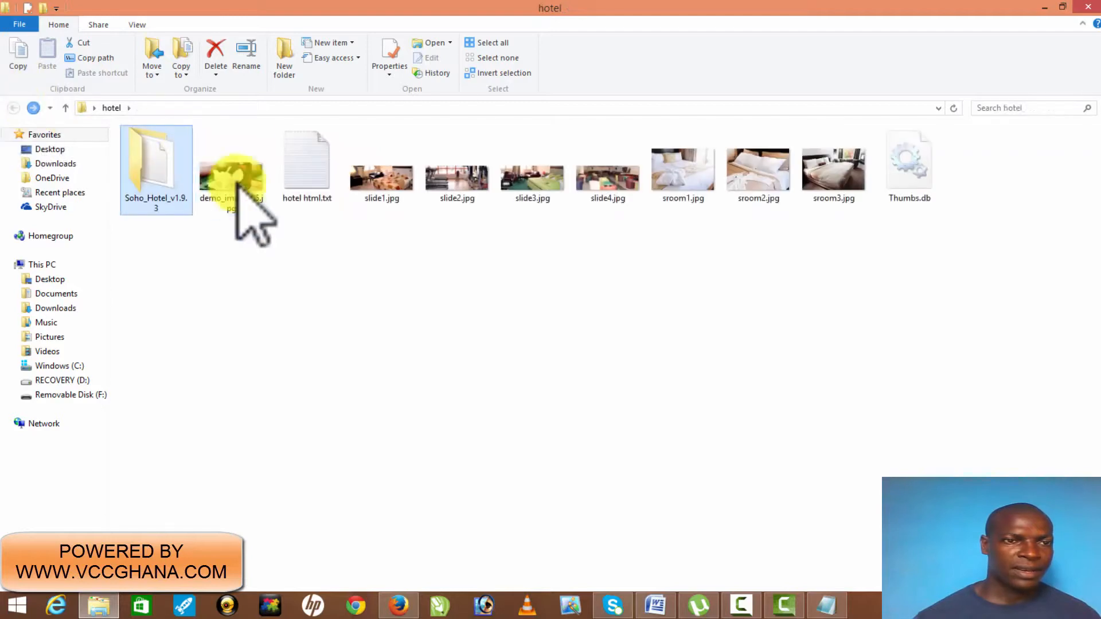
left_click(315, 179)
double_click(314, 179)
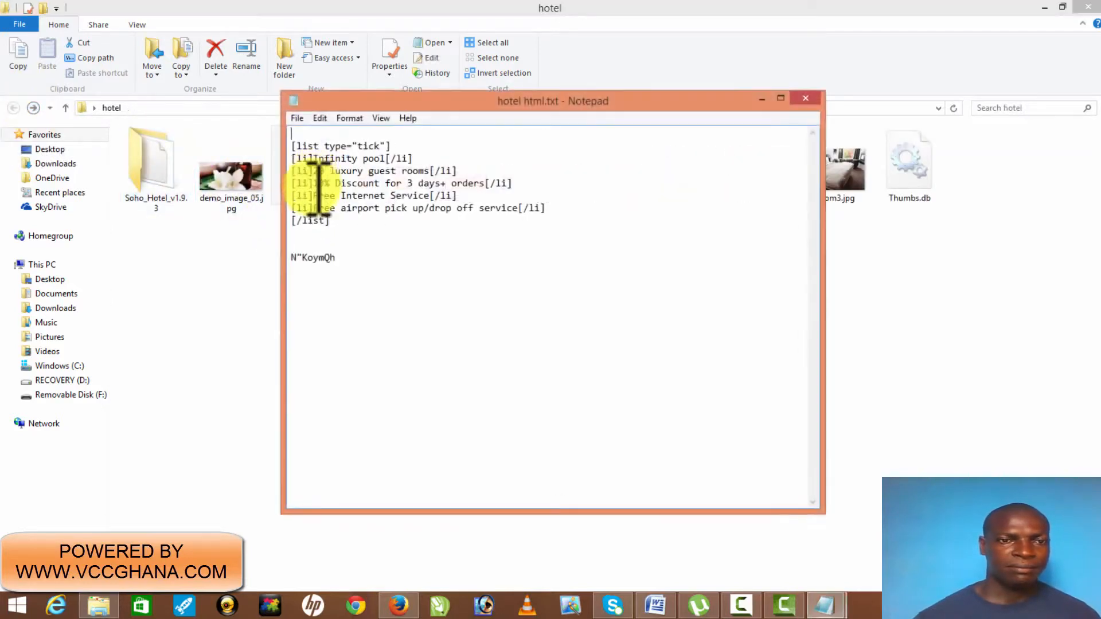
- Remove the junk line, add a 'Free Breakfast for guest' list item, and select the whole list shortcode
left_click_drag(345, 257, 249, 255)
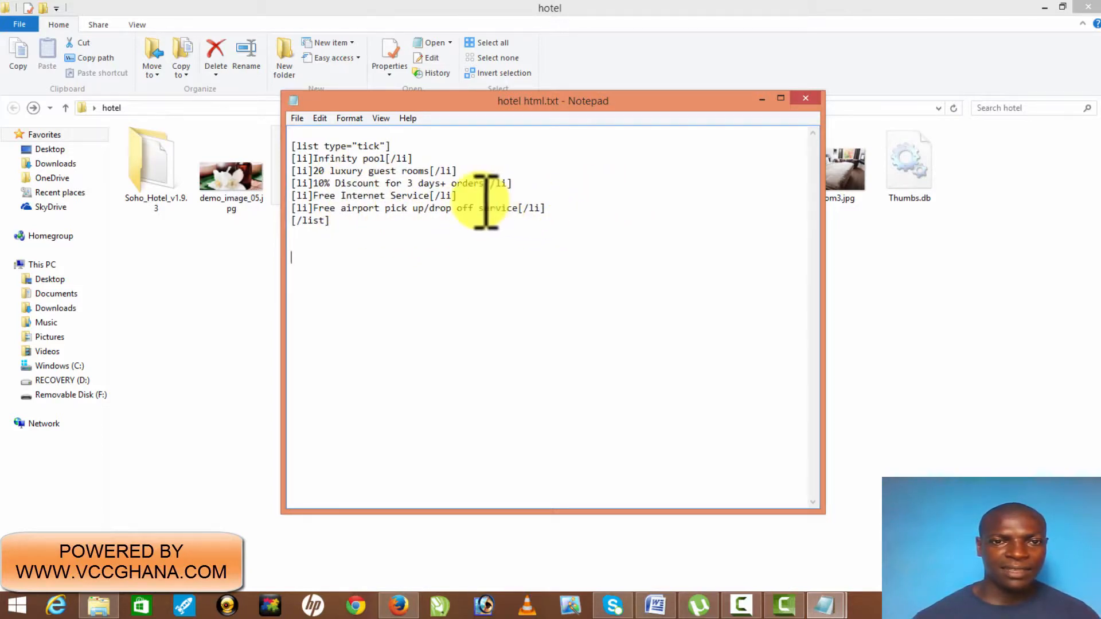
left_click_drag(469, 195, 275, 194)
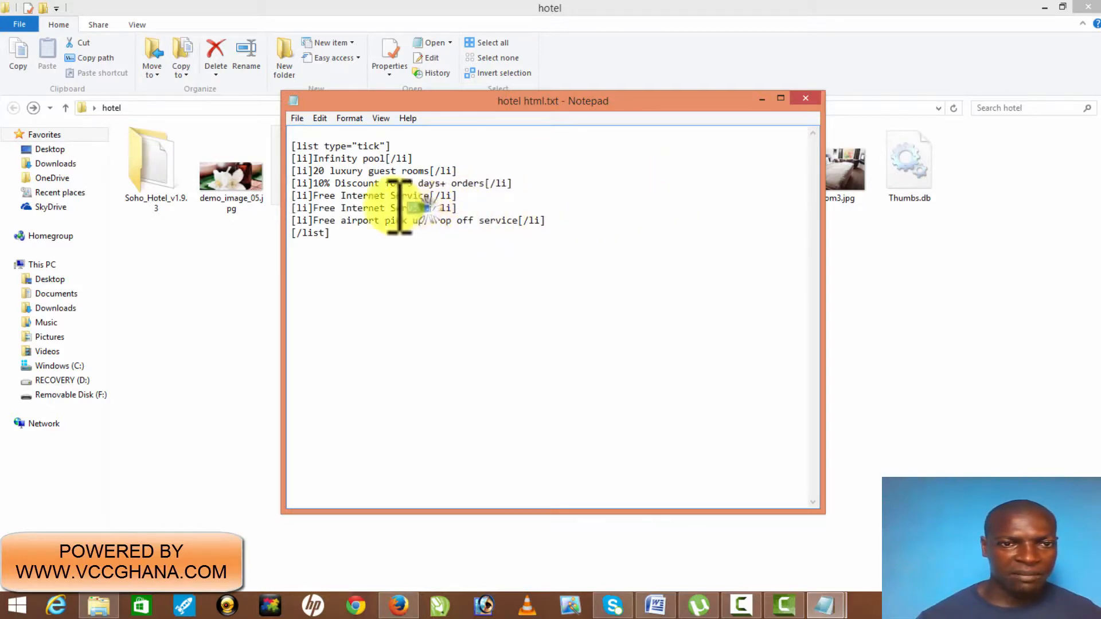
left_click_drag(400, 208, 350, 208)
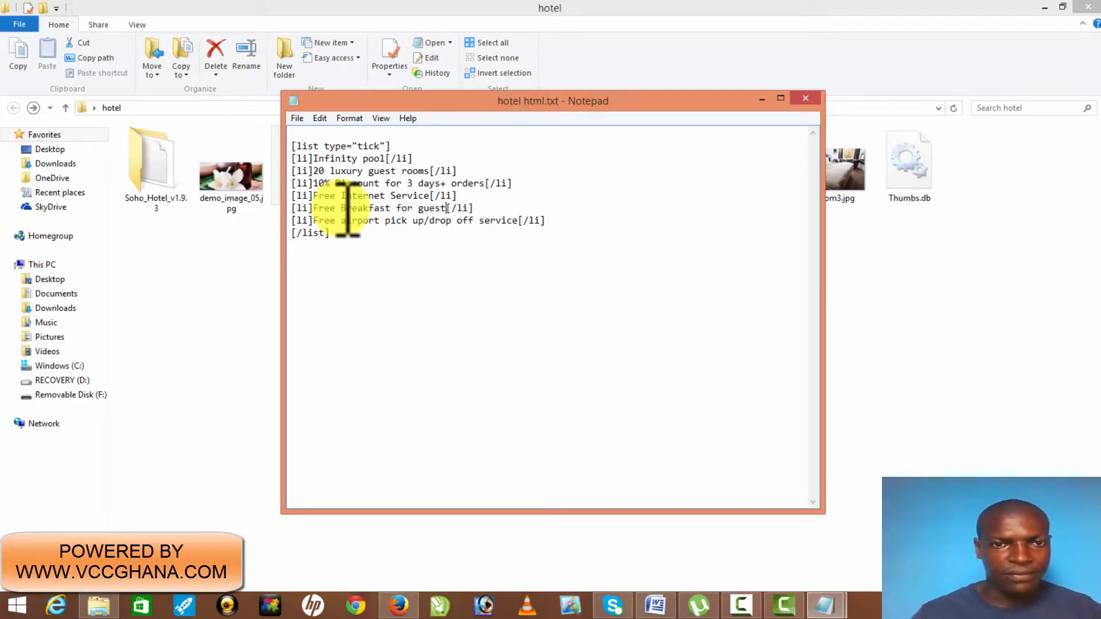
left_click(331, 246)
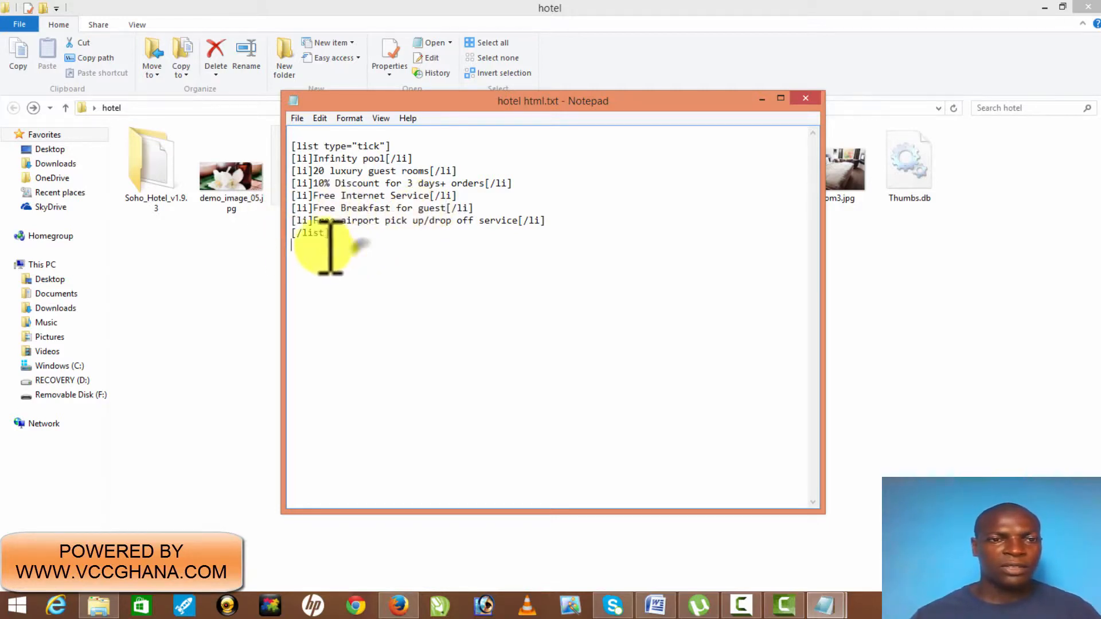
left_click_drag(356, 247, 282, 145)
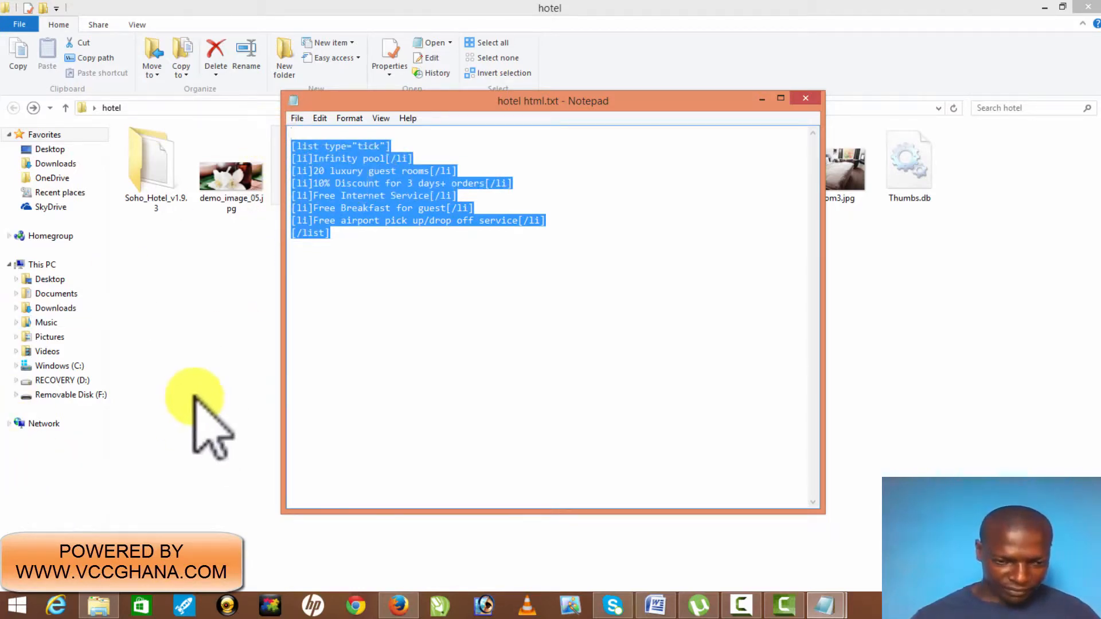
left_click(402, 605)
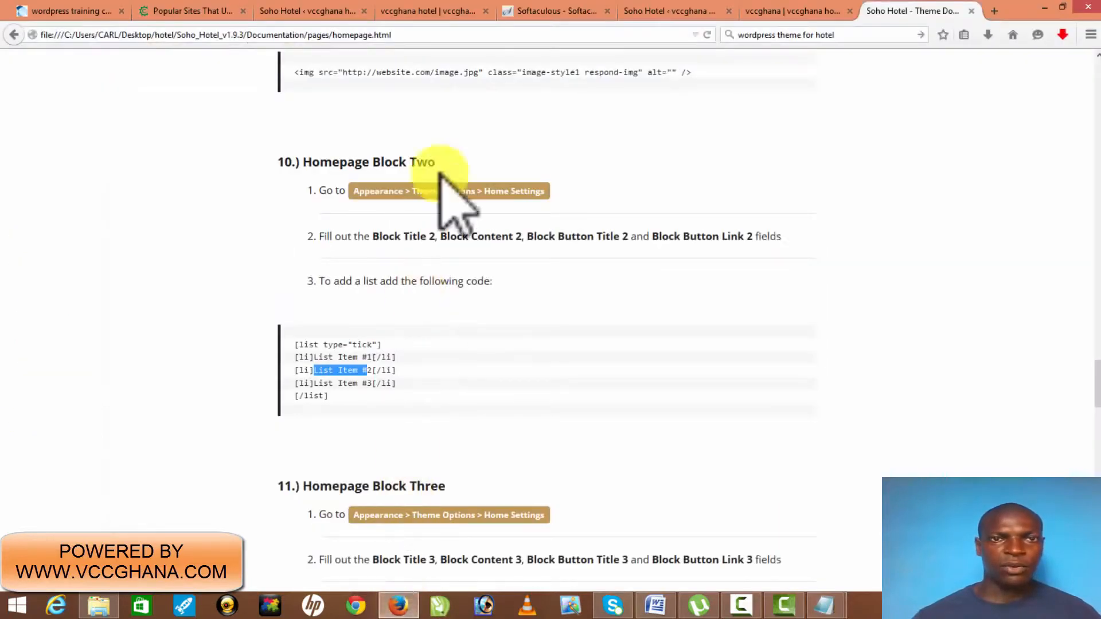
- Replace the Block Content 2 placeholder with the pasted tick-list shortcode
left_click(628, 10)
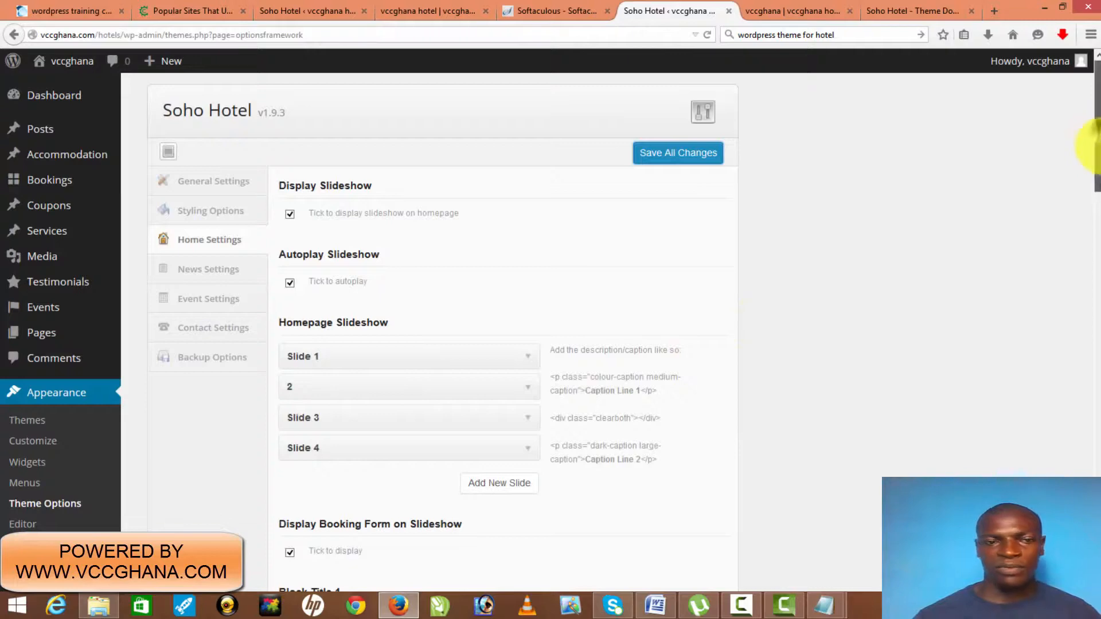
scroll(1089, 143, "down", 8)
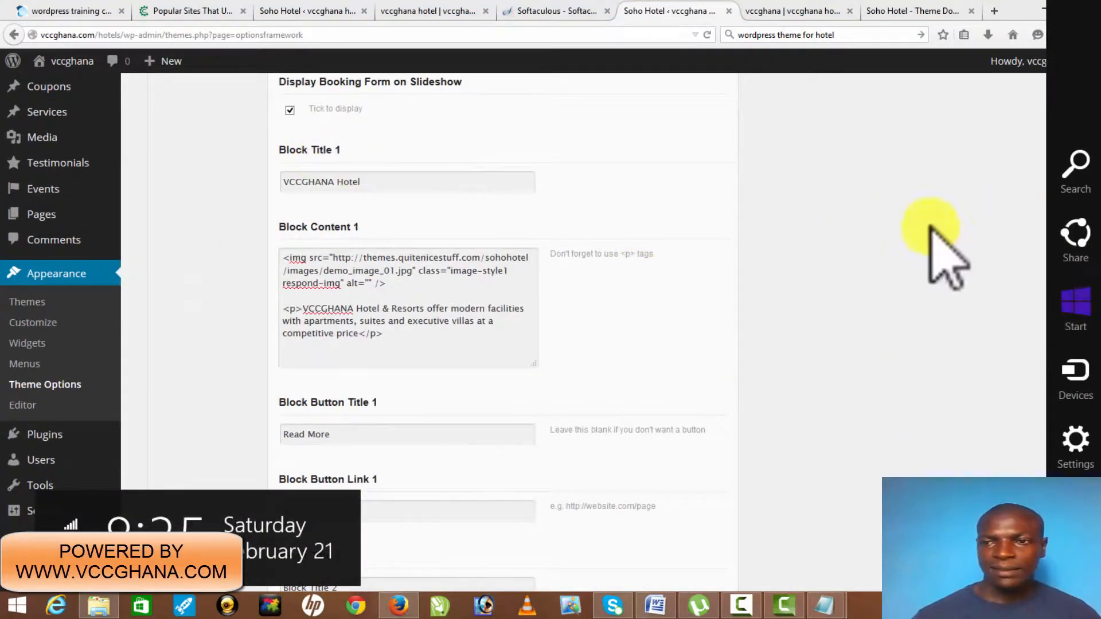
scroll(1094, 247, "down", 3)
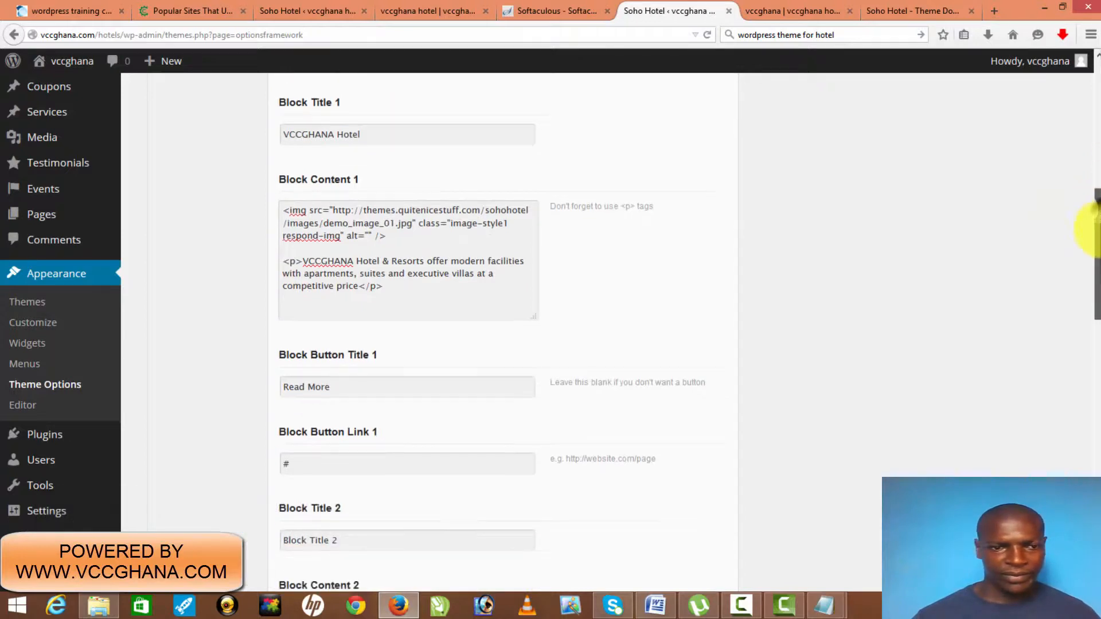
left_click_drag(1094, 246, 1094, 306)
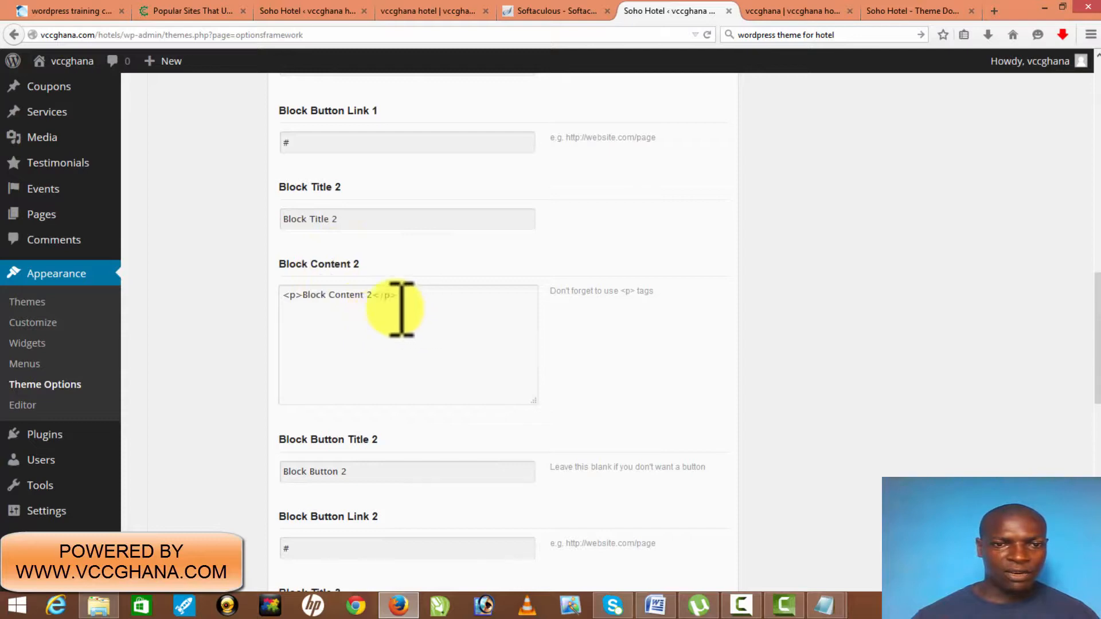
left_click_drag(376, 295, 340, 296)
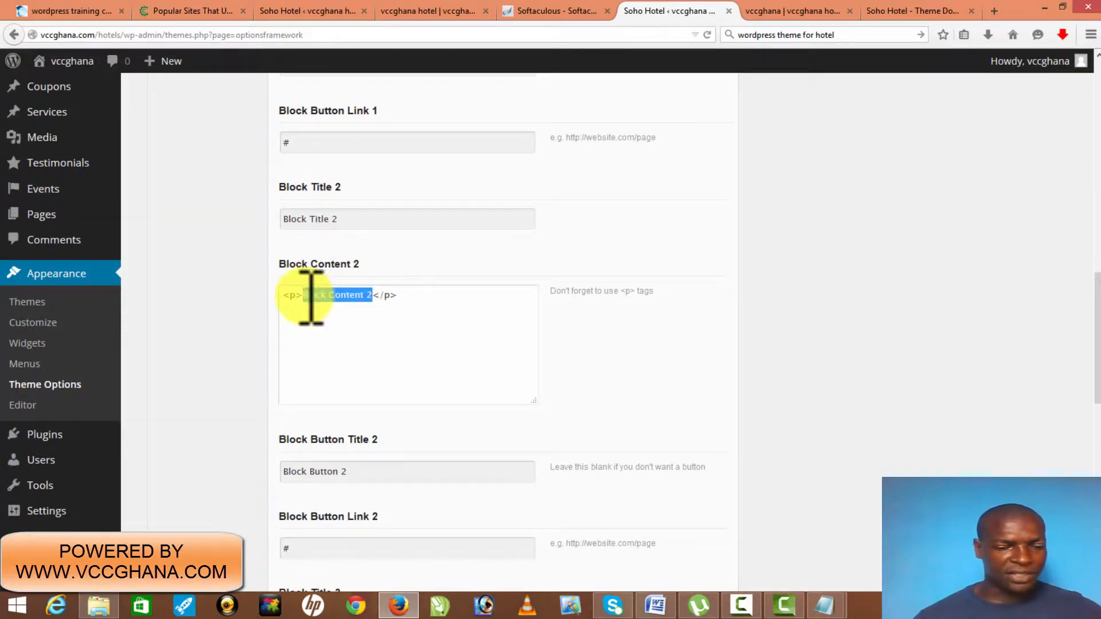
type("[list type=\"tick\"] [li]Infinity pool[/li] [li]20 luxury guest rooms[/li] [li]10% Discount for 3 days+ orders[/li] [li]Free Internet Service[/li] [li]Free Breakfast for guest[/li] [li]Free airport pick up/drop off service[/li] [/list]")
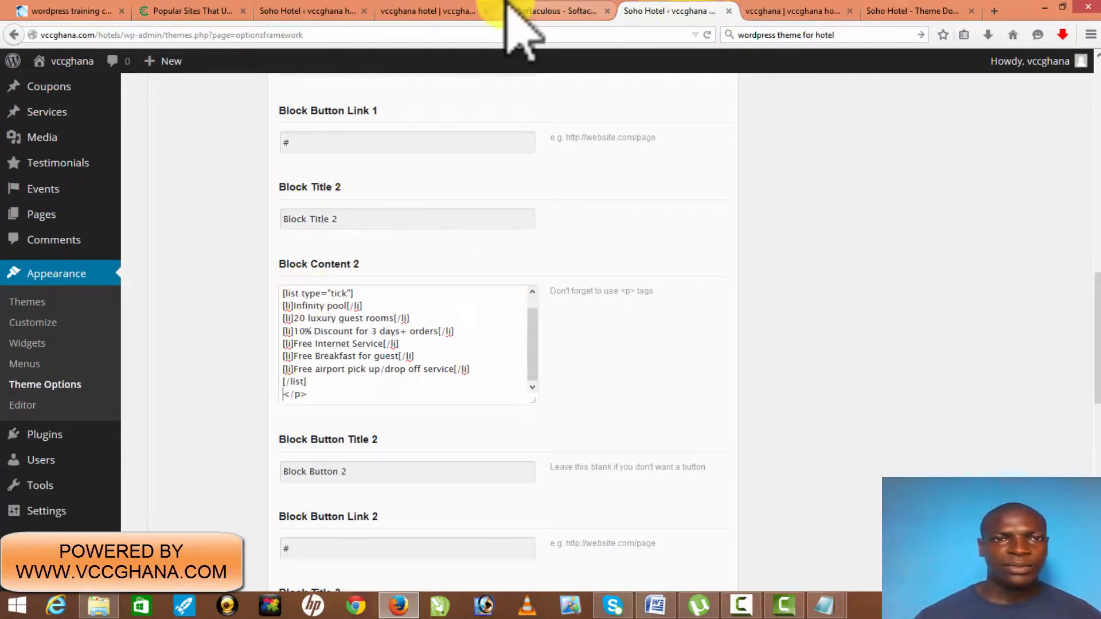
- Compare with the reference site's Hotel Overview block settings and homepage
left_click(283, 10)
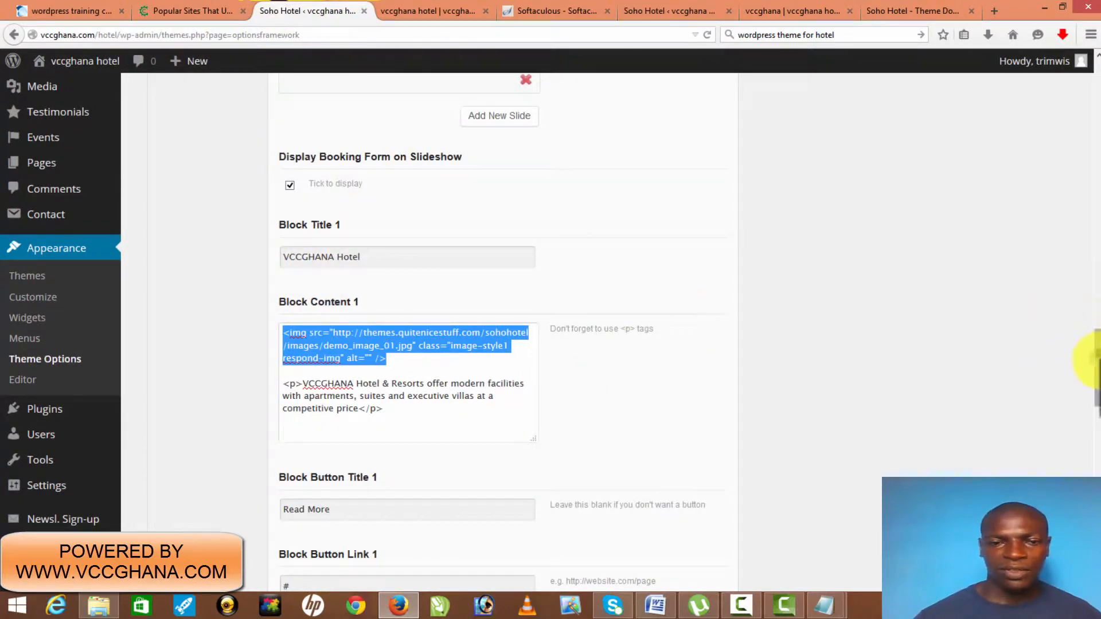
left_click_drag(1096, 360, 1097, 418)
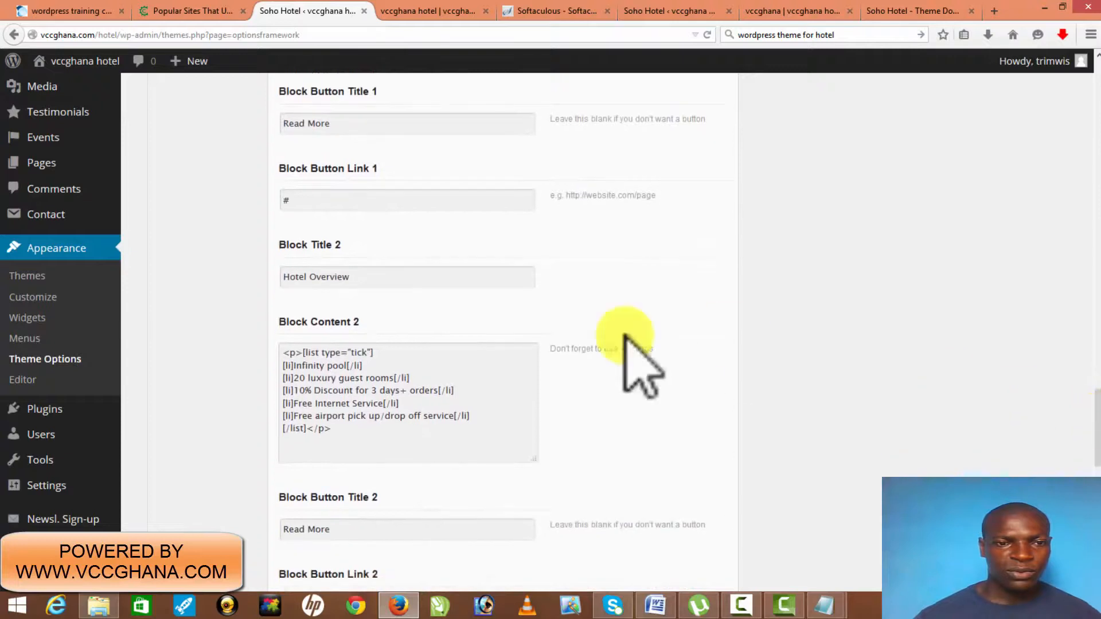
left_click_drag(360, 276, 317, 271)
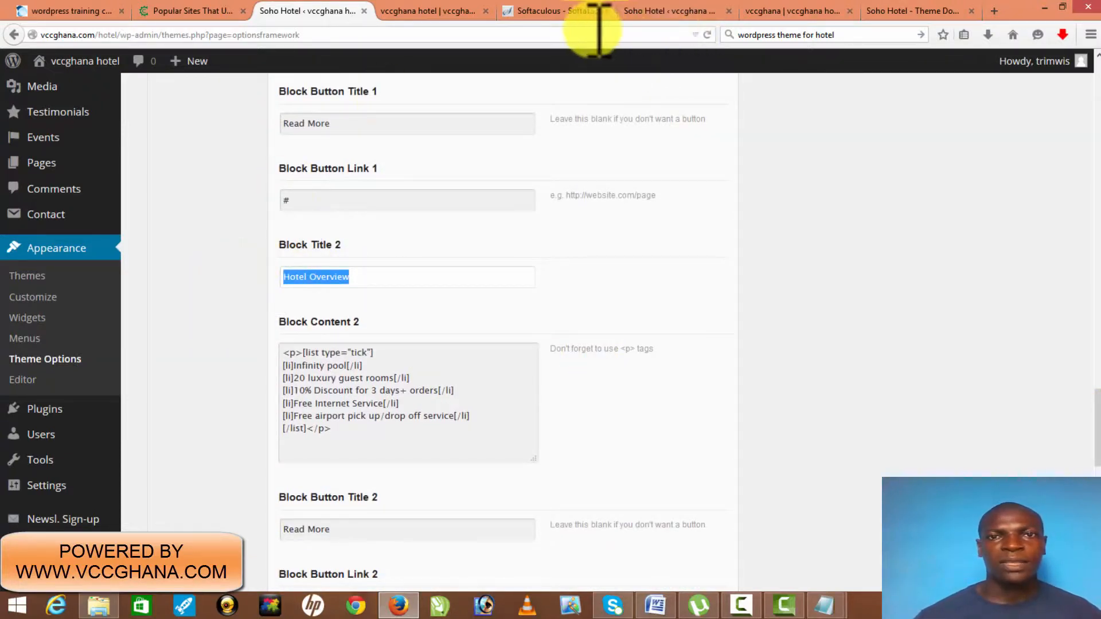
left_click(560, 10)
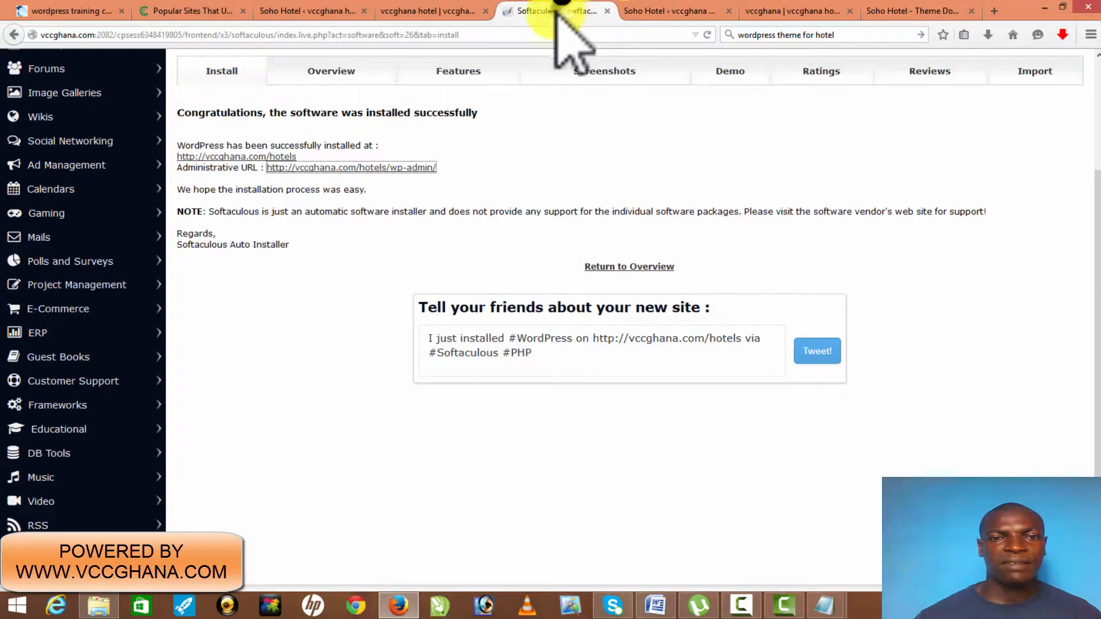
left_click(437, 12)
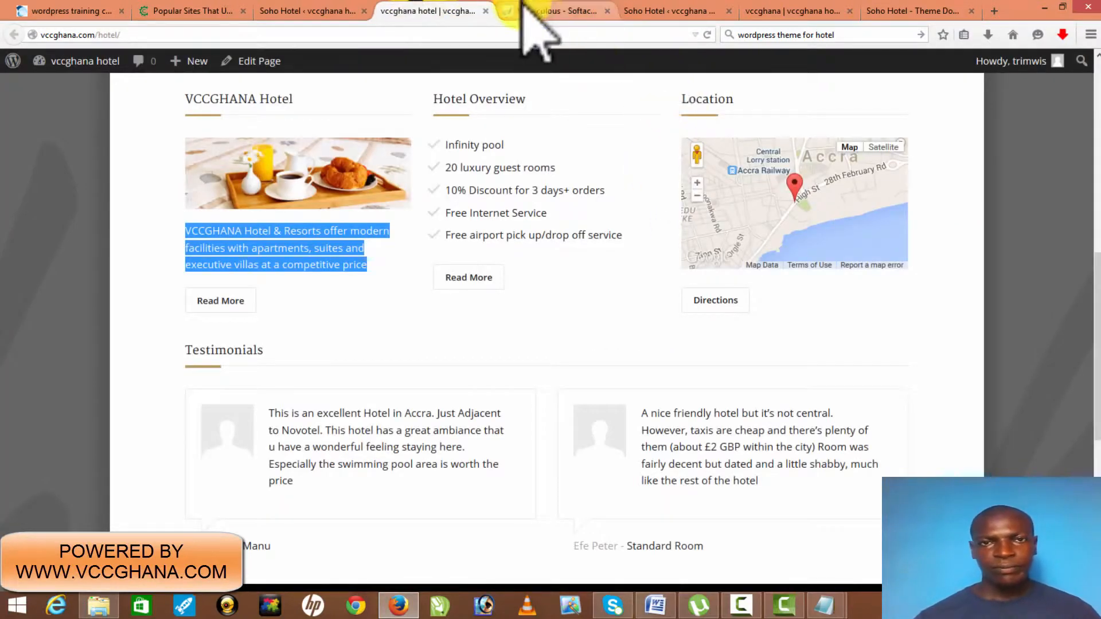
left_click(683, 9)
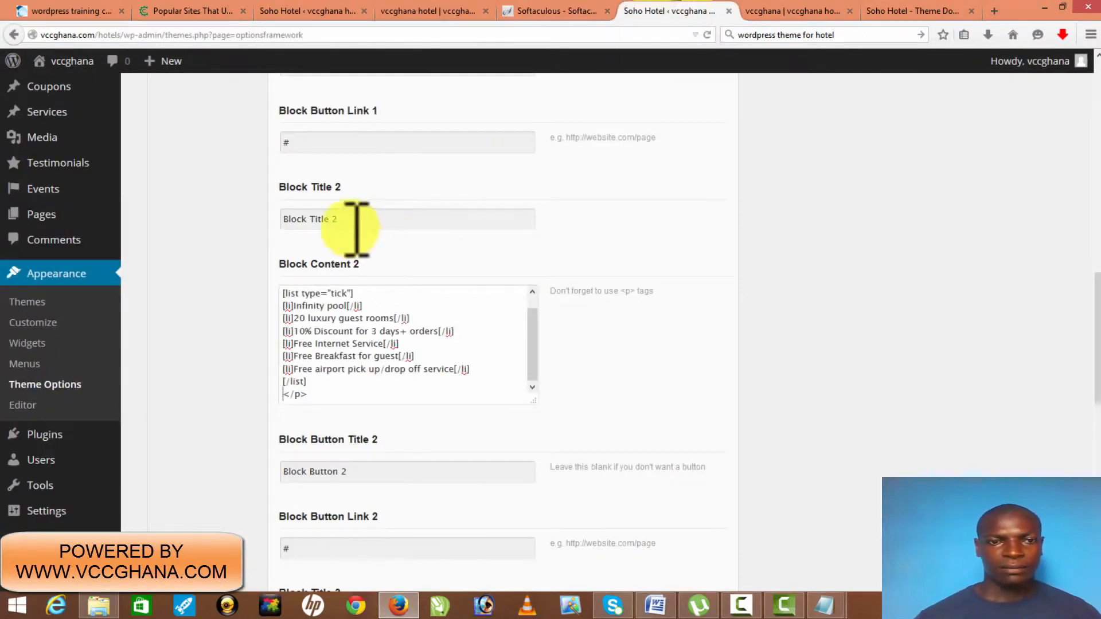
- Edit the Block Title 2, Block Button Title 2 and Block Button Link 2 fields
left_click_drag(356, 220, 302, 220)
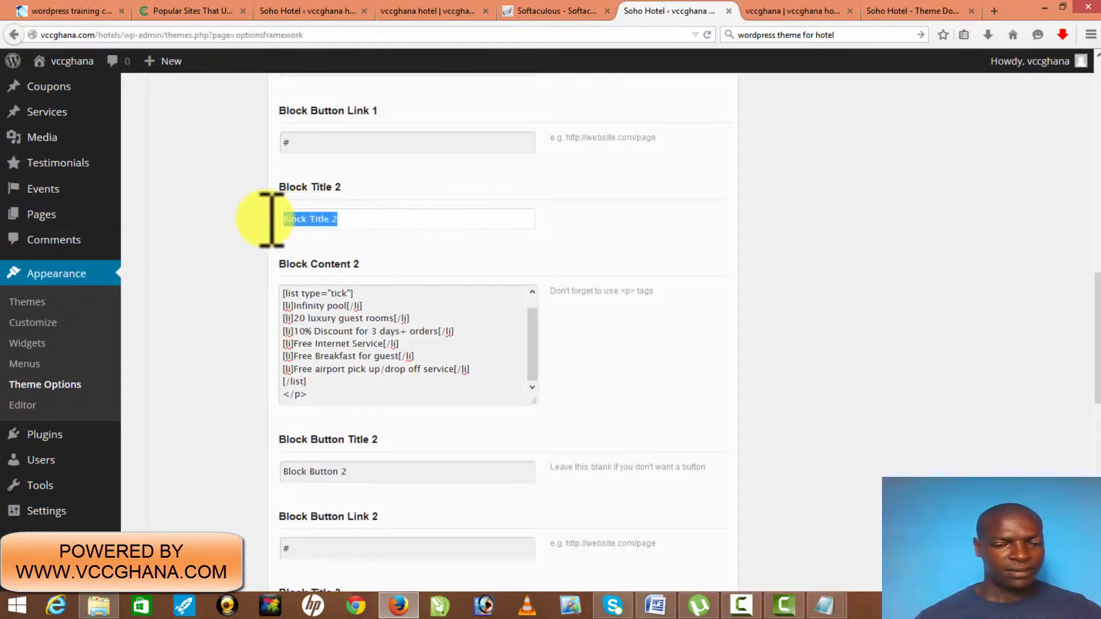
left_click(380, 475)
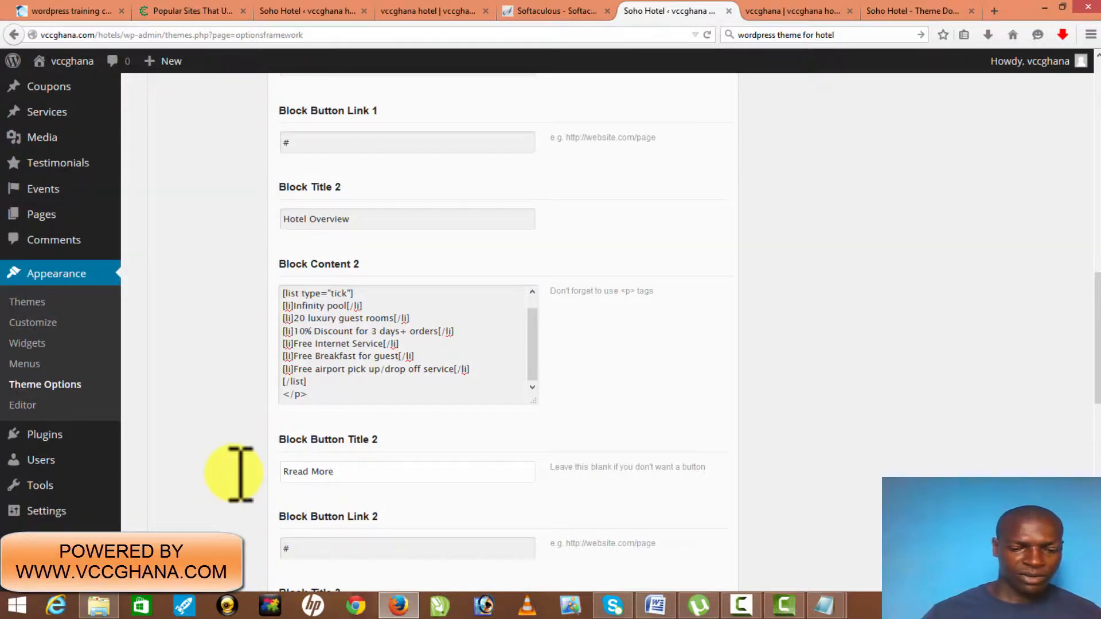
left_click(359, 542)
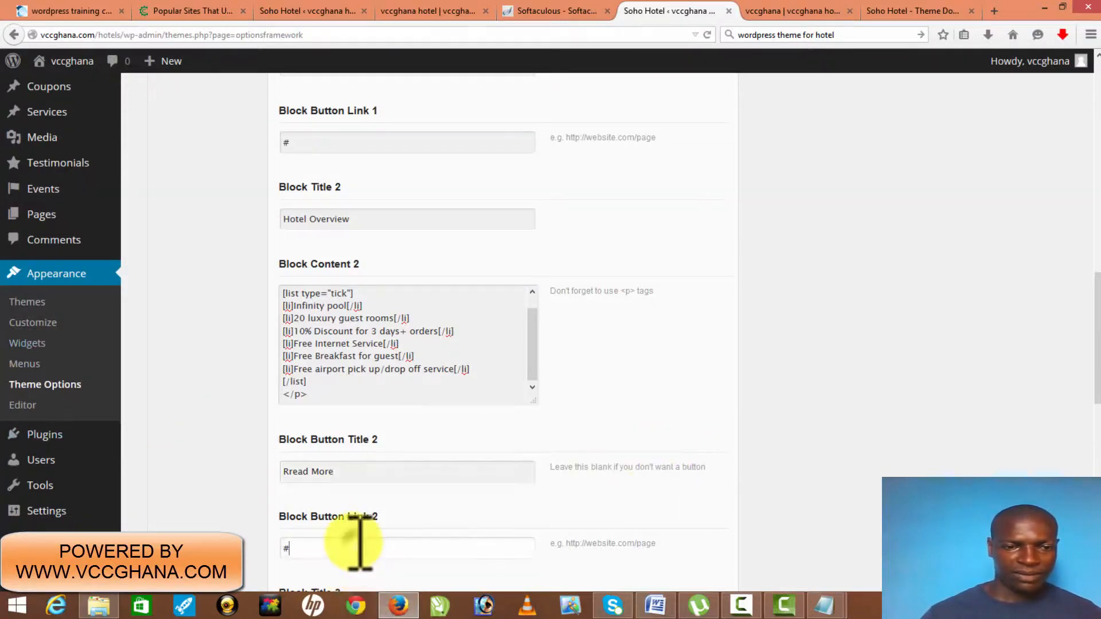
- Check the front page's Hotel Overview block with its six-item tick list and Read More button
left_click_drag(1093, 331, 1068, 98)
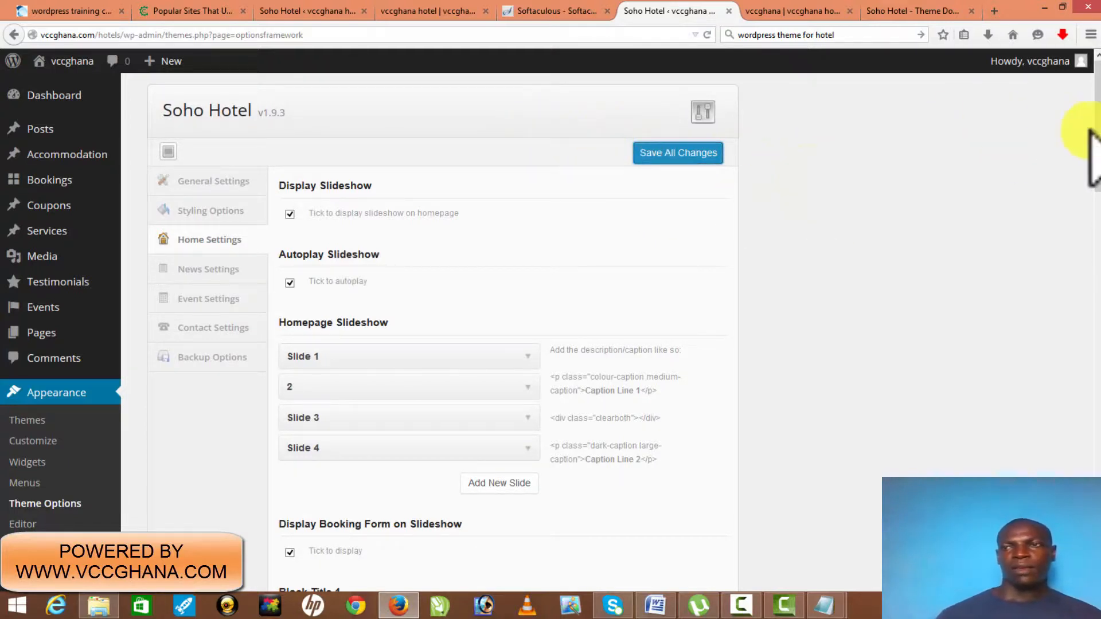
mouse_move(1097, 125)
left_mouse_down()
mouse_move(1098, 150)
mouse_move(1099, 115)
left_mouse_up()
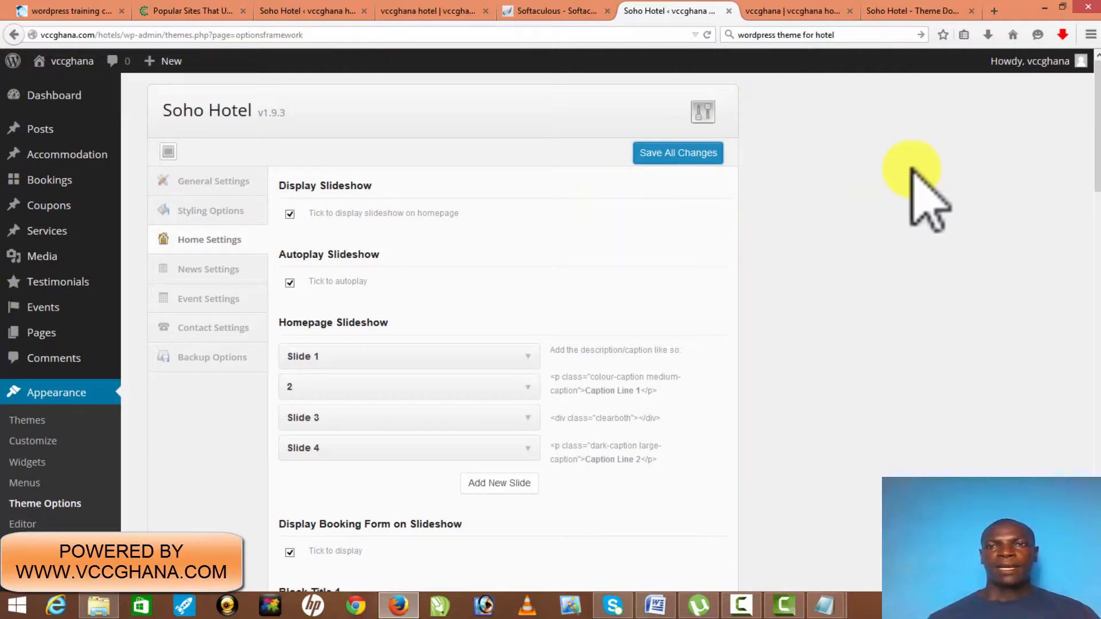
left_click(792, 10)
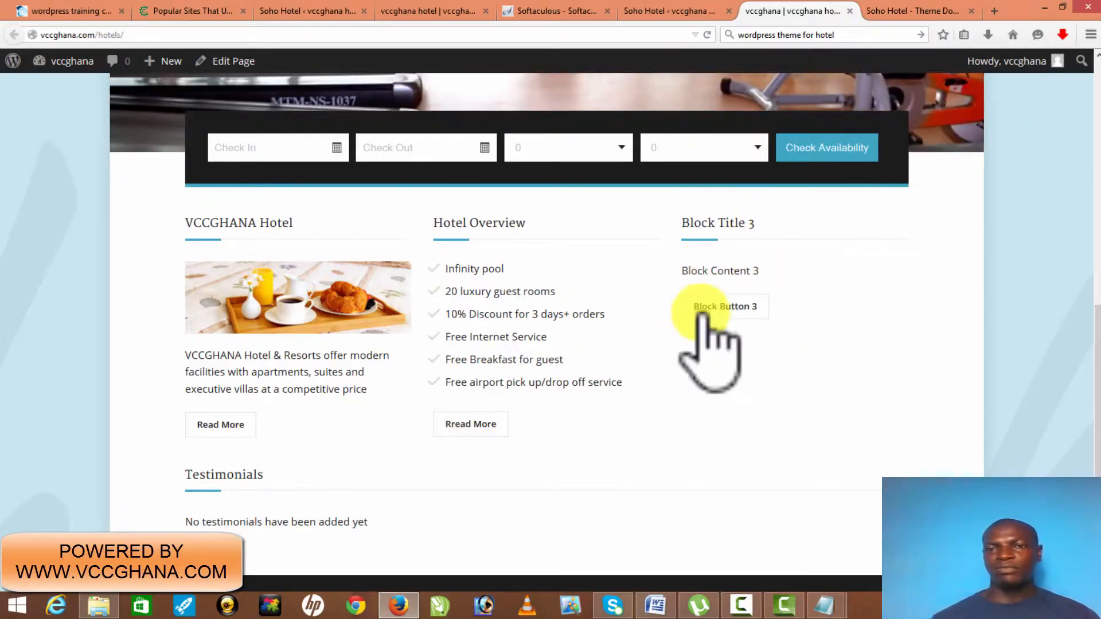
- Look over the front page's info blocks, then return to the Homepage Block Two documentation
mouse_move(1097, 330)
left_mouse_down()
mouse_move(1097, 129)
mouse_move(1097, 313)
left_mouse_up()
scroll(967, 332, "down", 3)
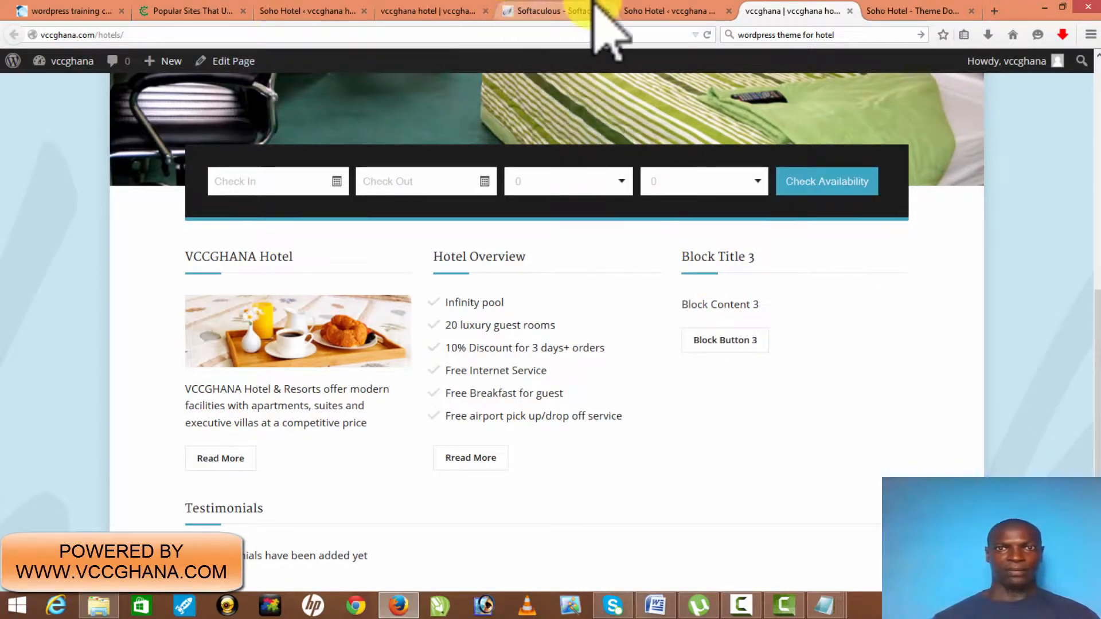
left_click(916, 7)
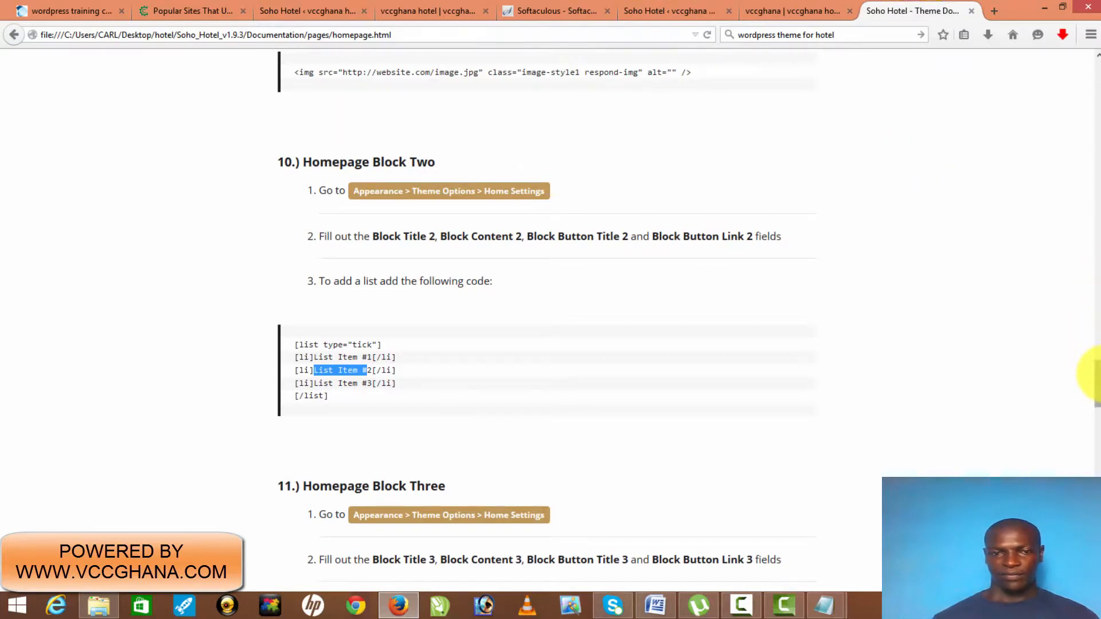
- Read the Homepage Block Three map-shortcode instructions and open the reference site's Theme Options
left_click_drag(1097, 376, 1096, 407)
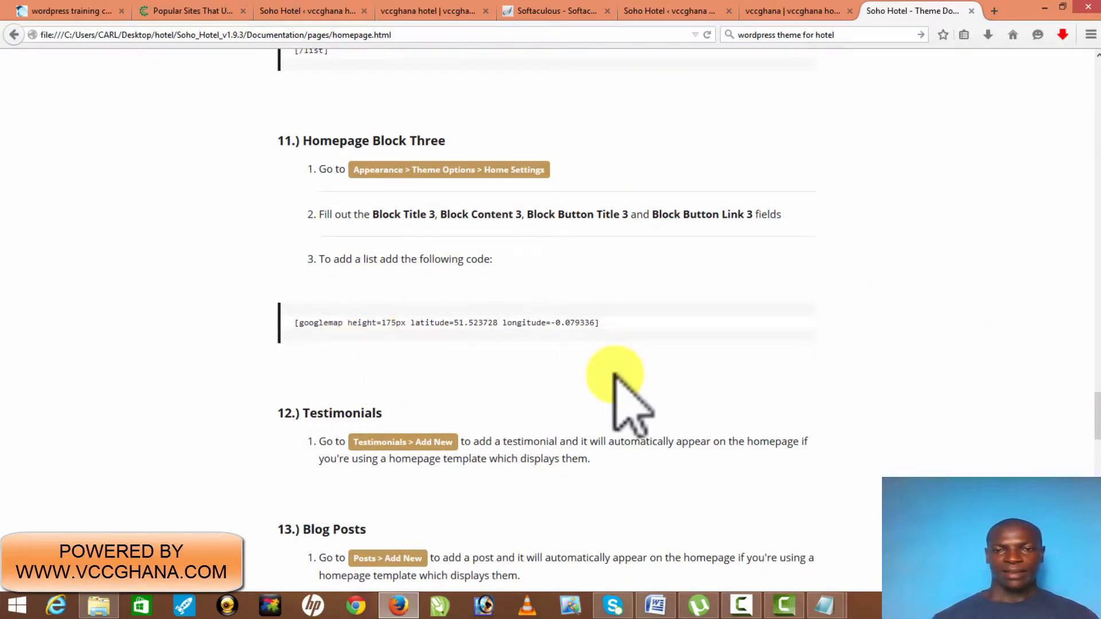
mouse_move(1095, 404)
left_mouse_down()
mouse_move(1089, 283)
mouse_move(1074, 221)
mouse_move(1069, 241)
mouse_move(1060, 141)
mouse_move(1096, 283)
left_mouse_up()
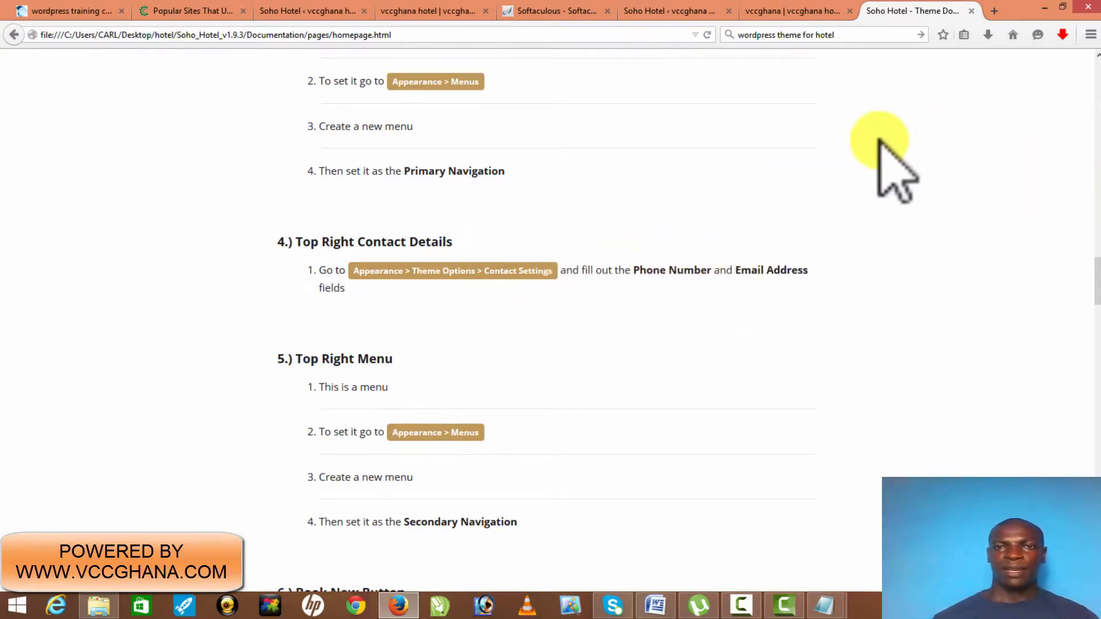
left_click(318, 9)
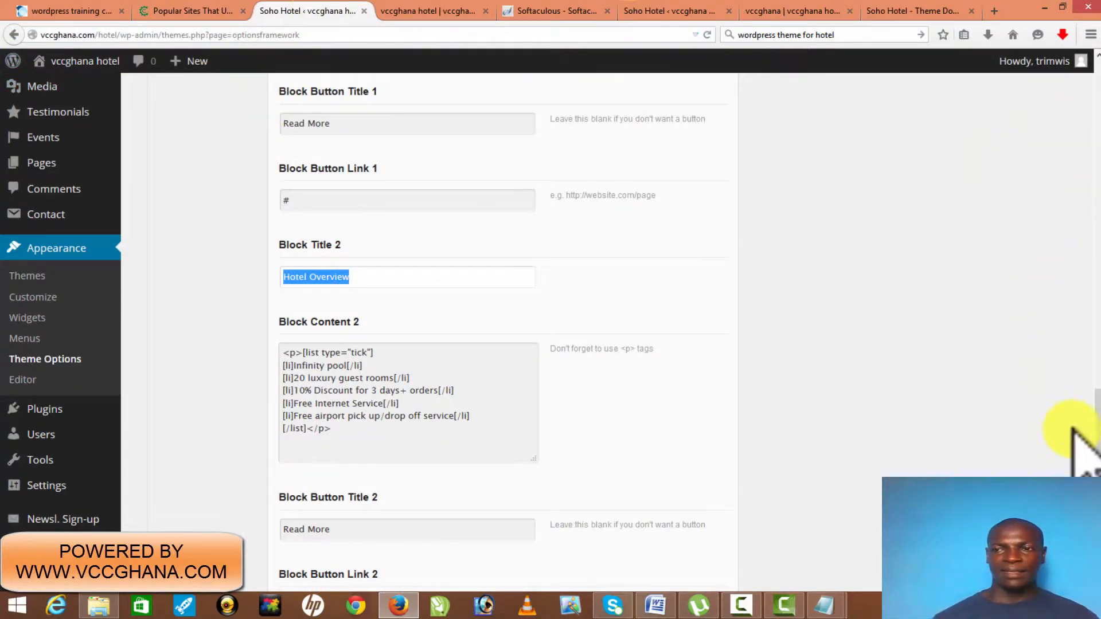
- Copy the googlemap shortcode from the reference site's Block Content 3
left_click_drag(1097, 406, 1096, 468)
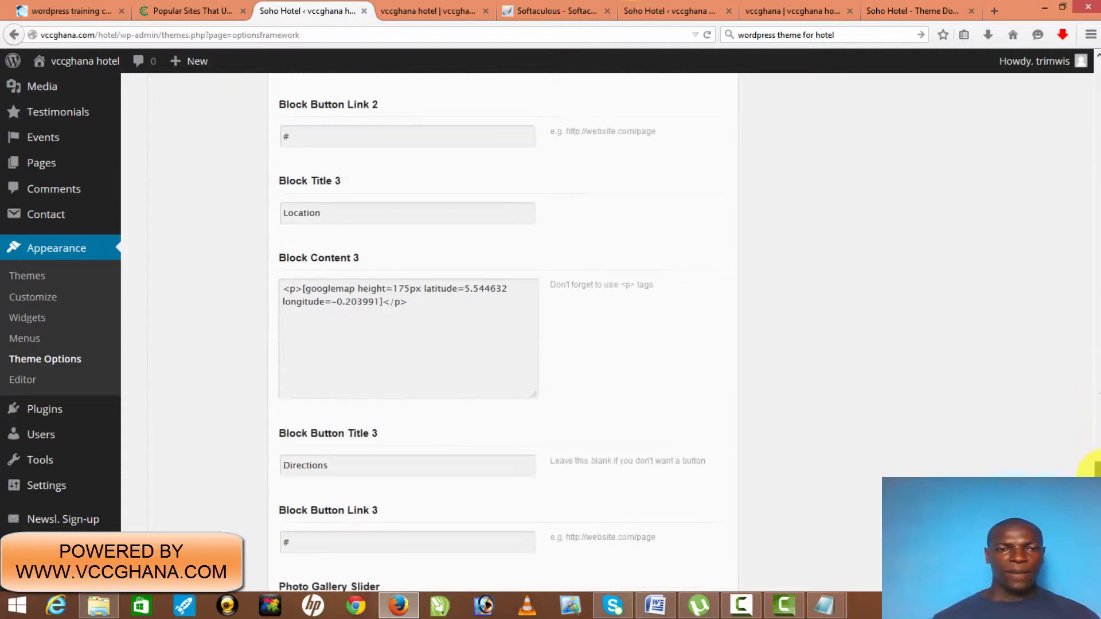
left_click(406, 315)
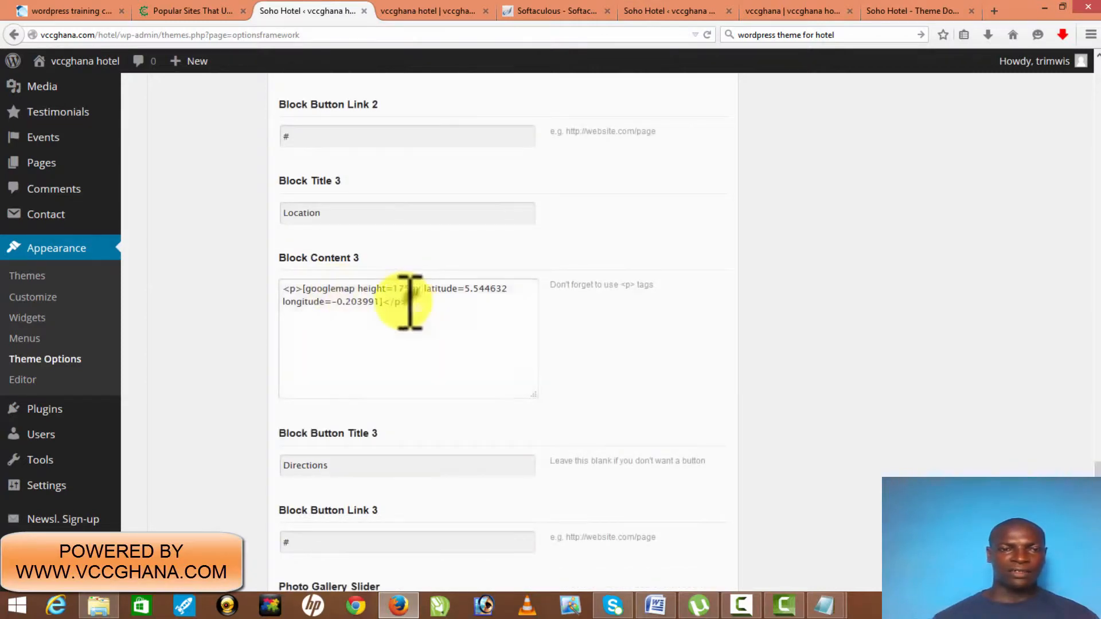
left_click_drag(410, 302, 187, 261)
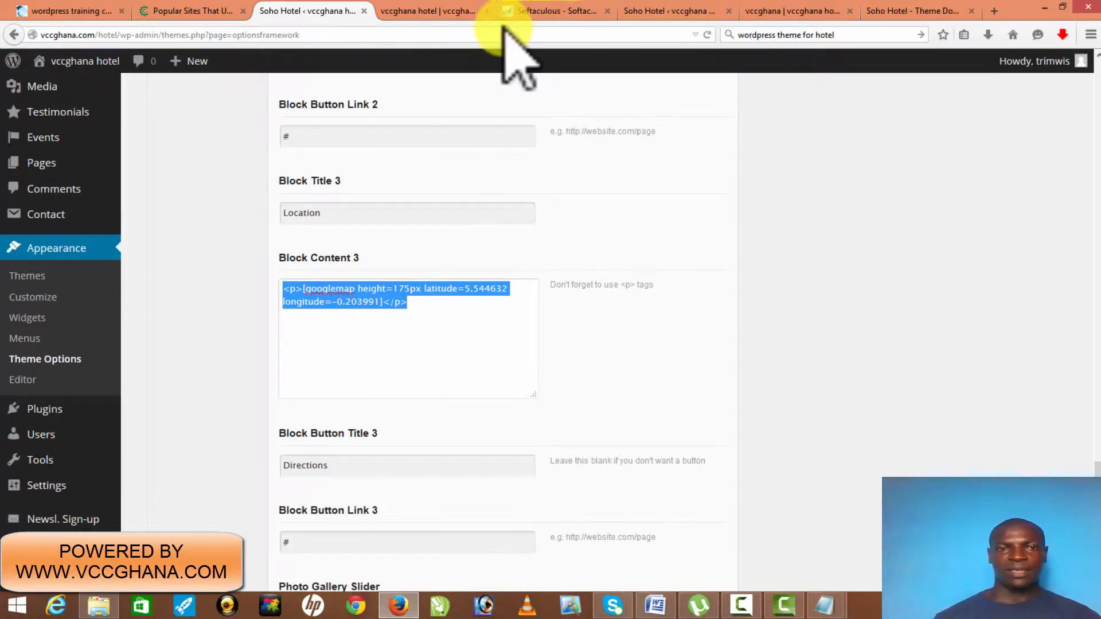
left_click(438, 10)
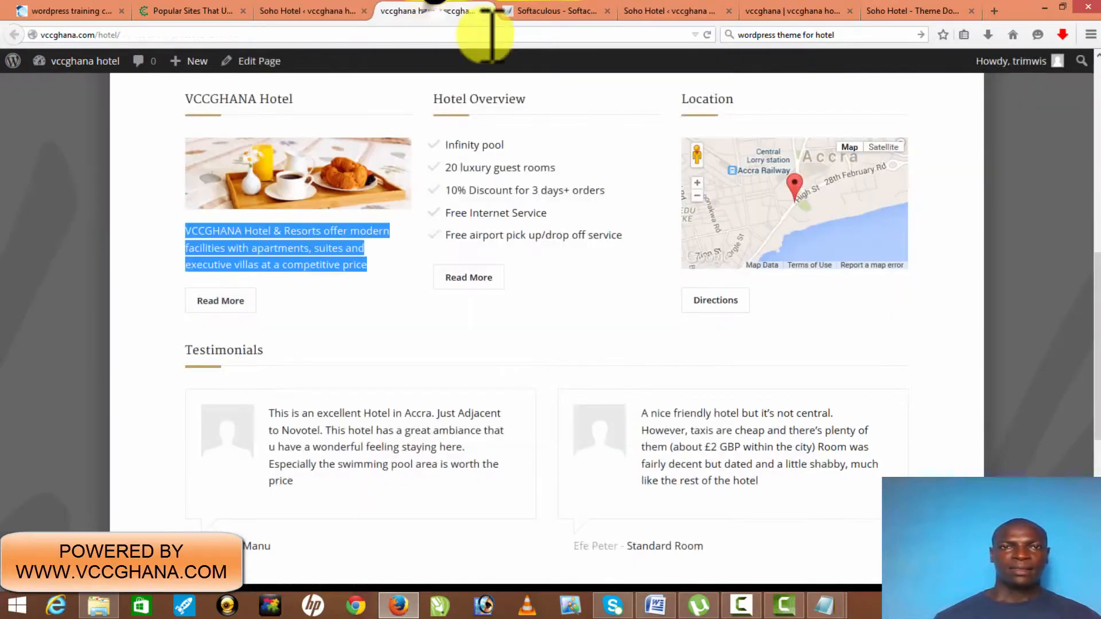
left_click(665, 10)
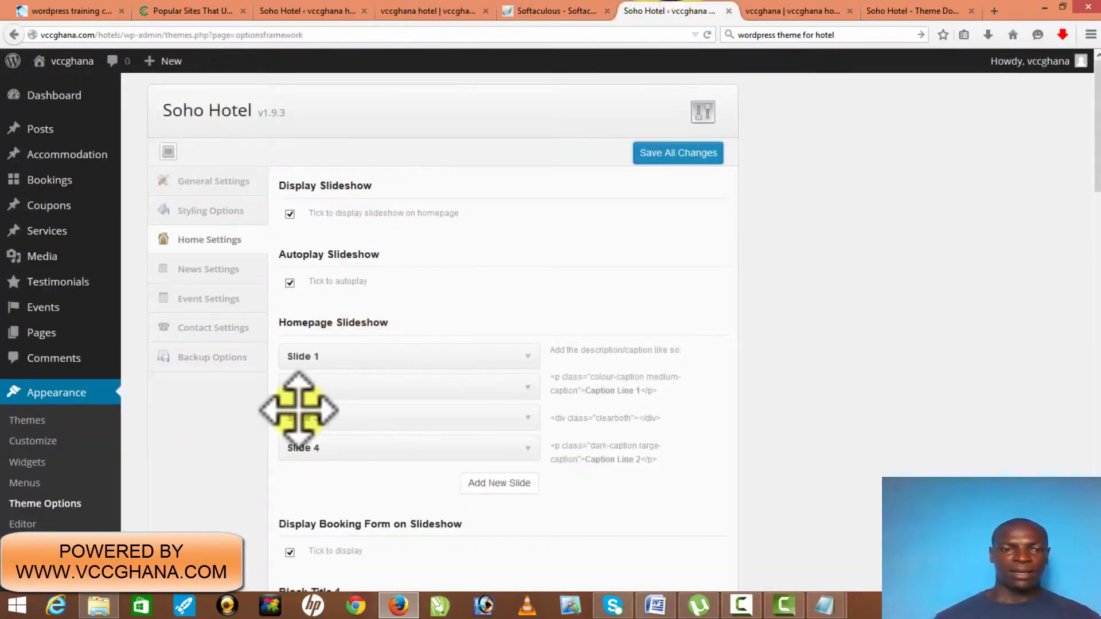
- Put the googlemap shortcode into the hotel site's Block Content 3
left_click_drag(1093, 164, 1090, 446)
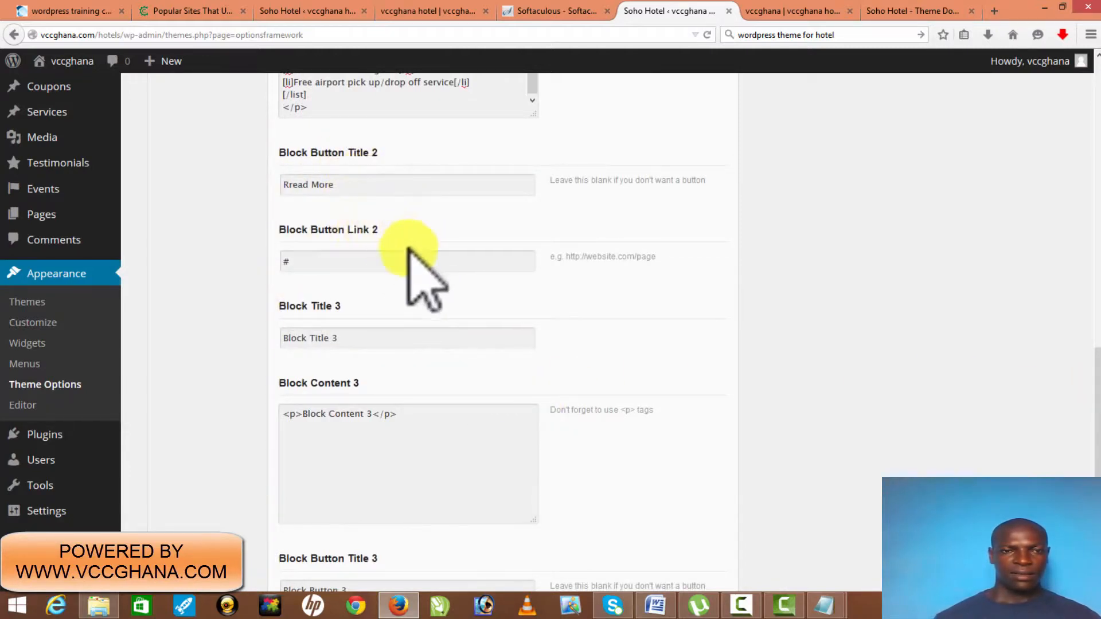
left_click_drag(1095, 401, 1095, 433)
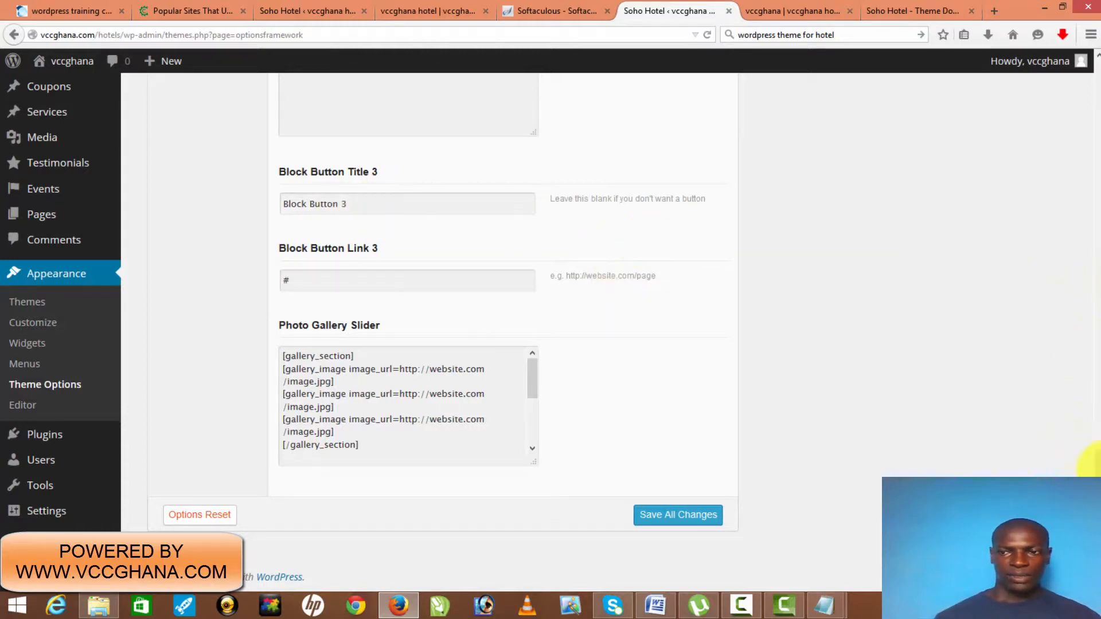
scroll(1094, 461, "up", 1)
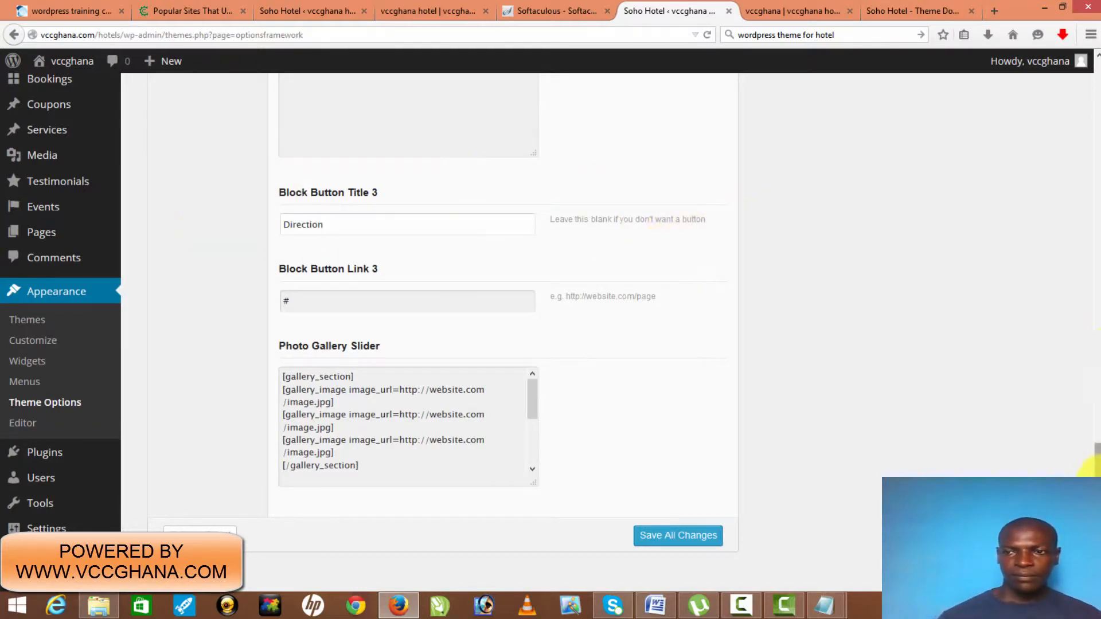
left_click_drag(1096, 461, 1095, 421)
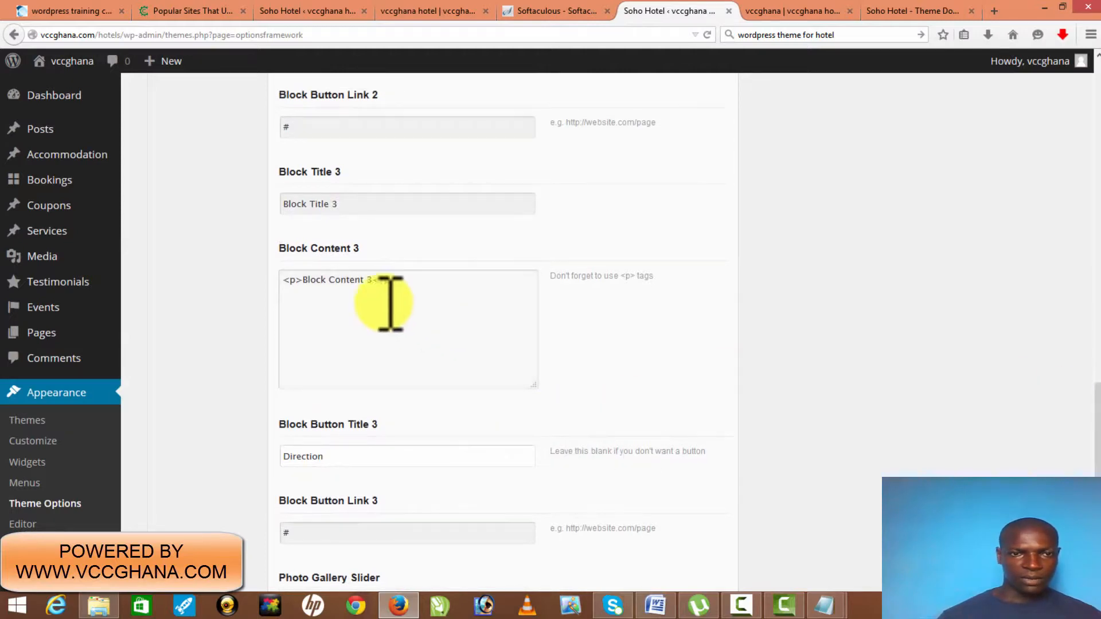
left_click(365, 280)
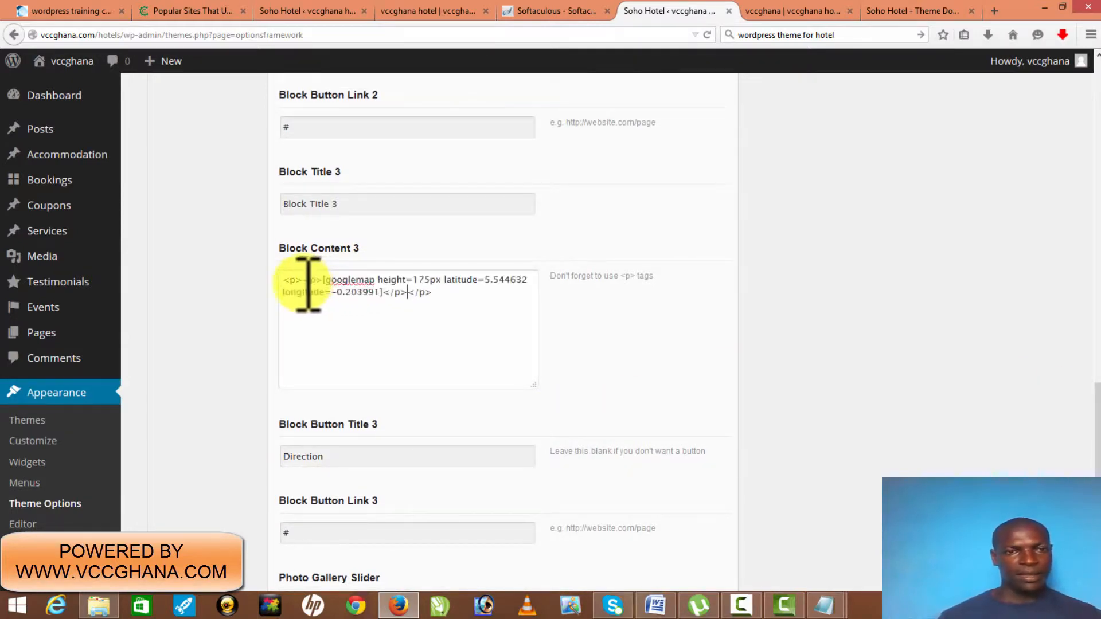
- Set Block Title 3 to 'Location' with a 'Direction' button, matching the reference site
left_click(362, 202)
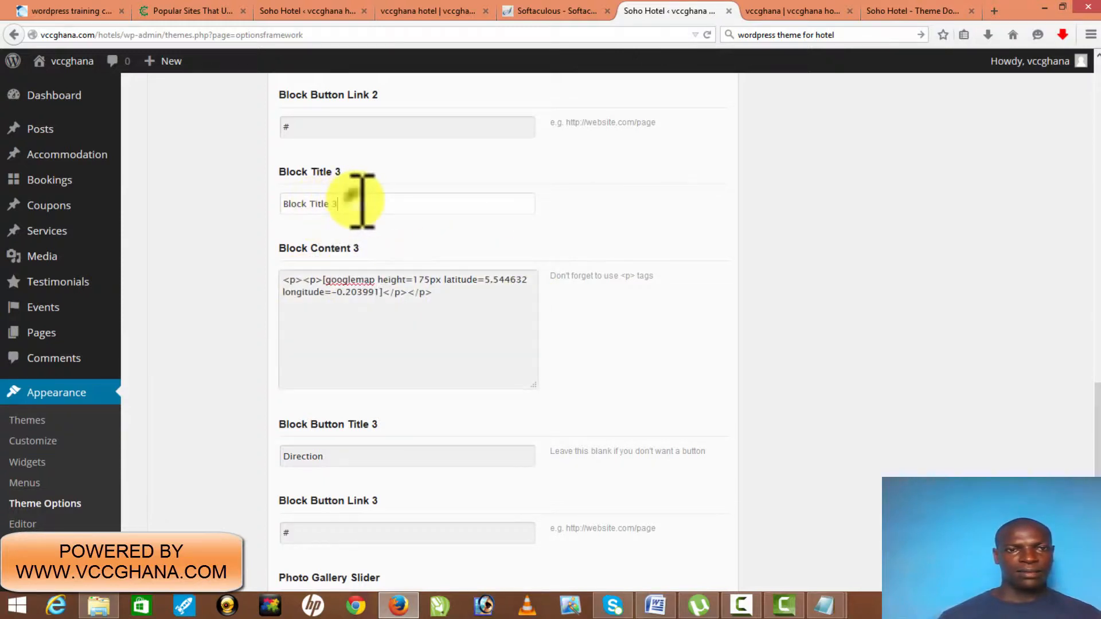
left_click_drag(359, 201, 255, 220)
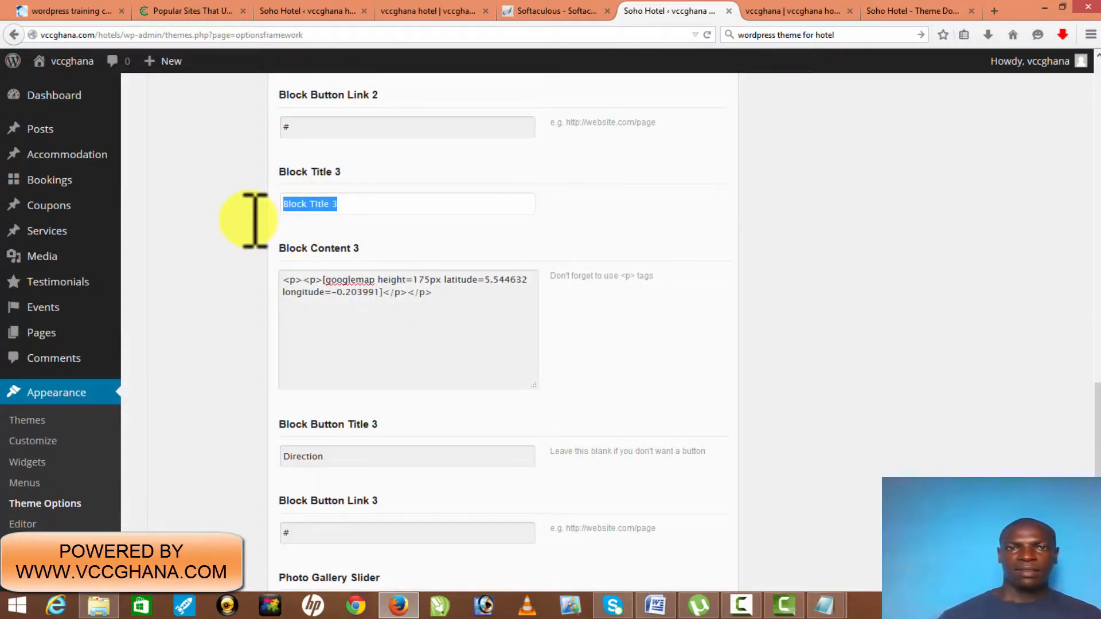
left_click(318, 12)
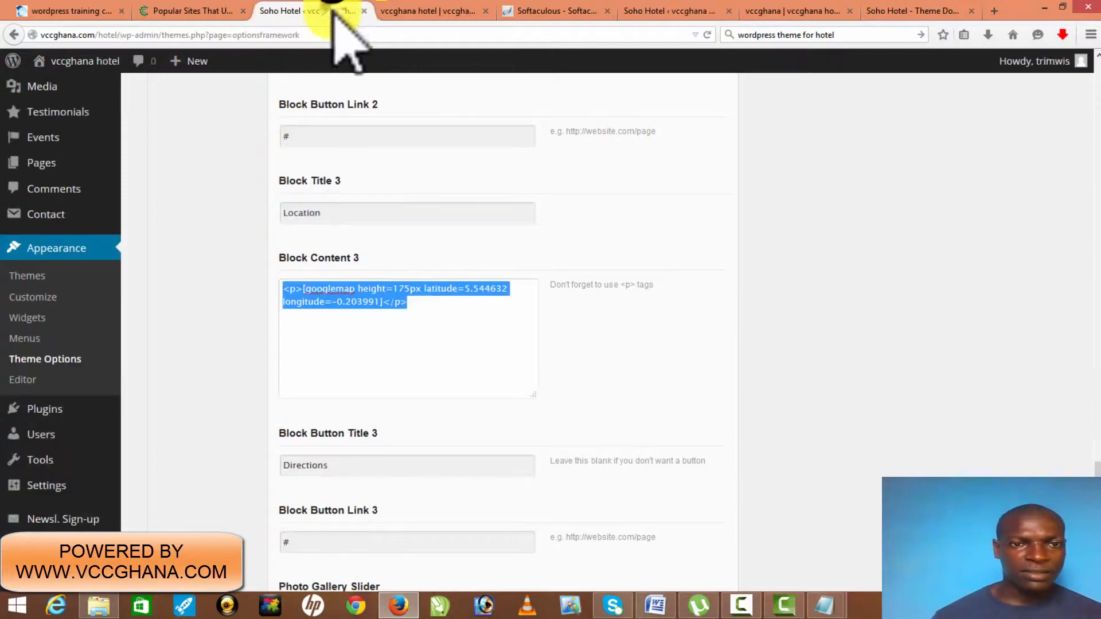
left_click(445, 11)
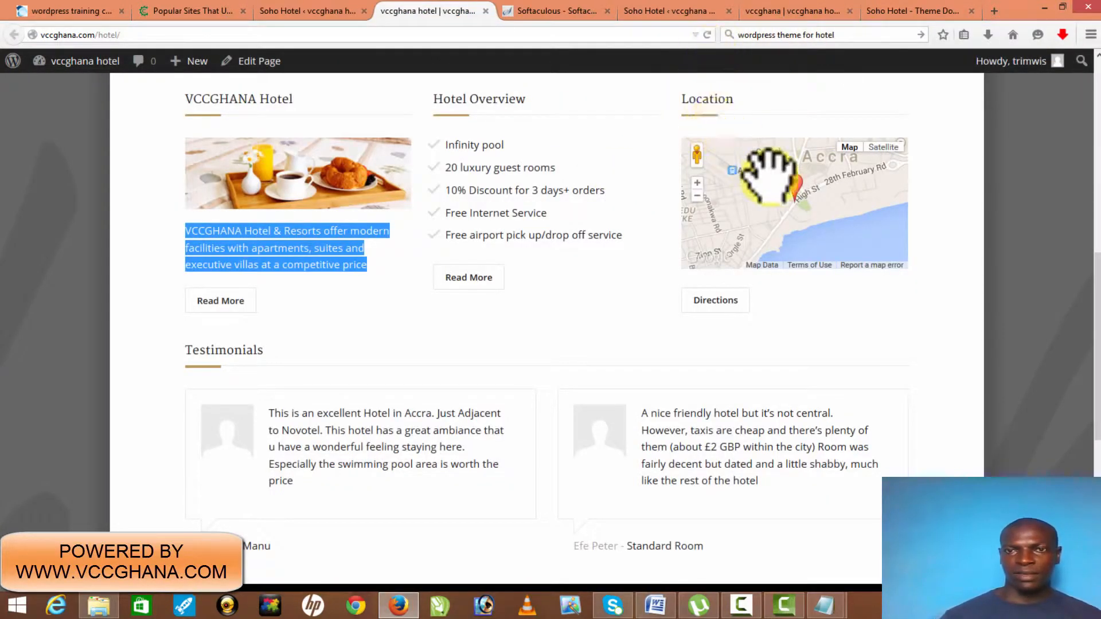
left_click(572, 13)
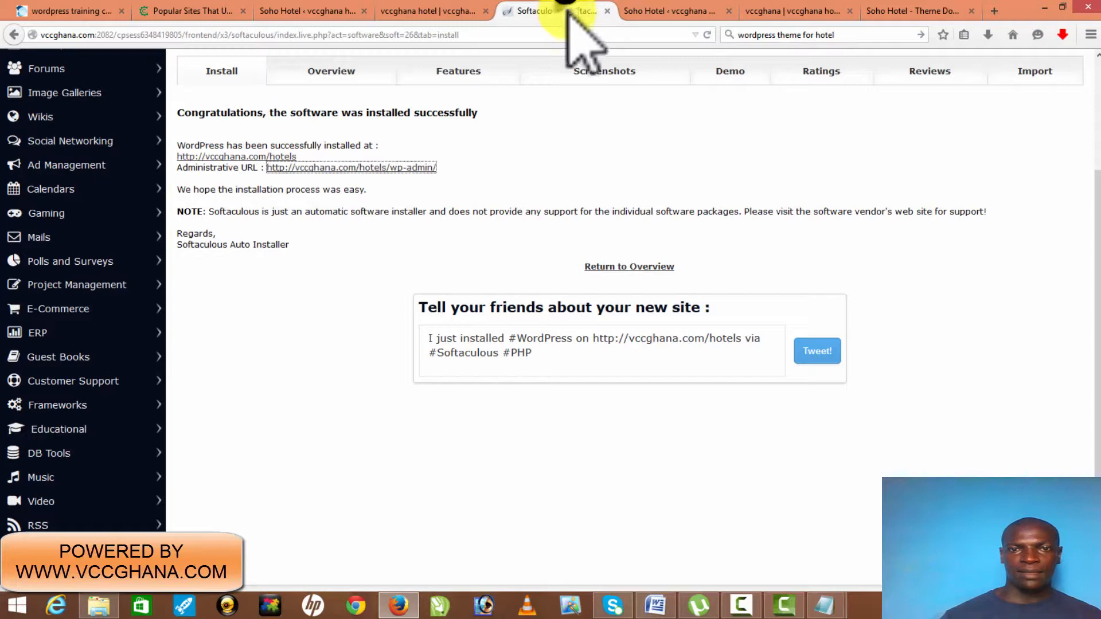
left_click(669, 14)
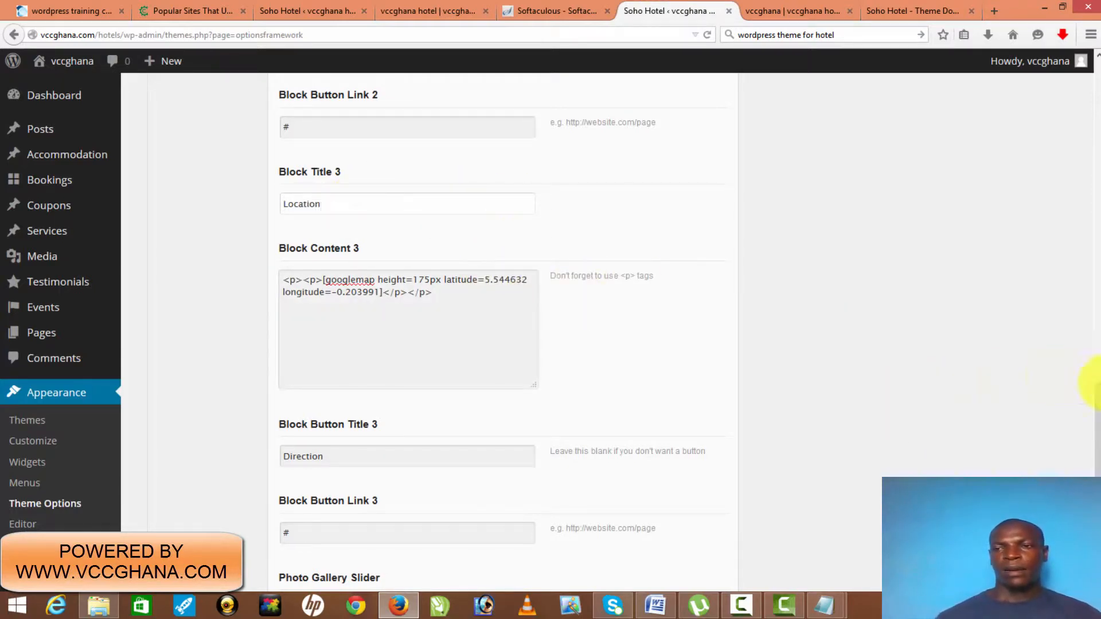
left_click_drag(1097, 401, 1049, 78)
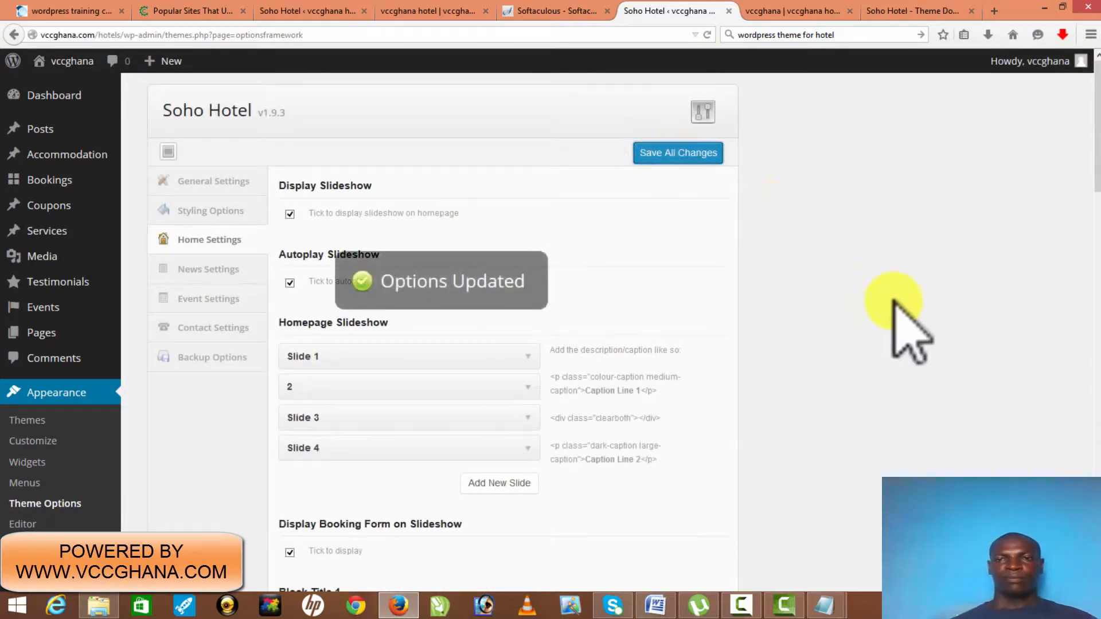
mouse_move(1098, 134)
left_mouse_down()
mouse_move(1096, 184)
mouse_move(1092, 126)
left_mouse_up()
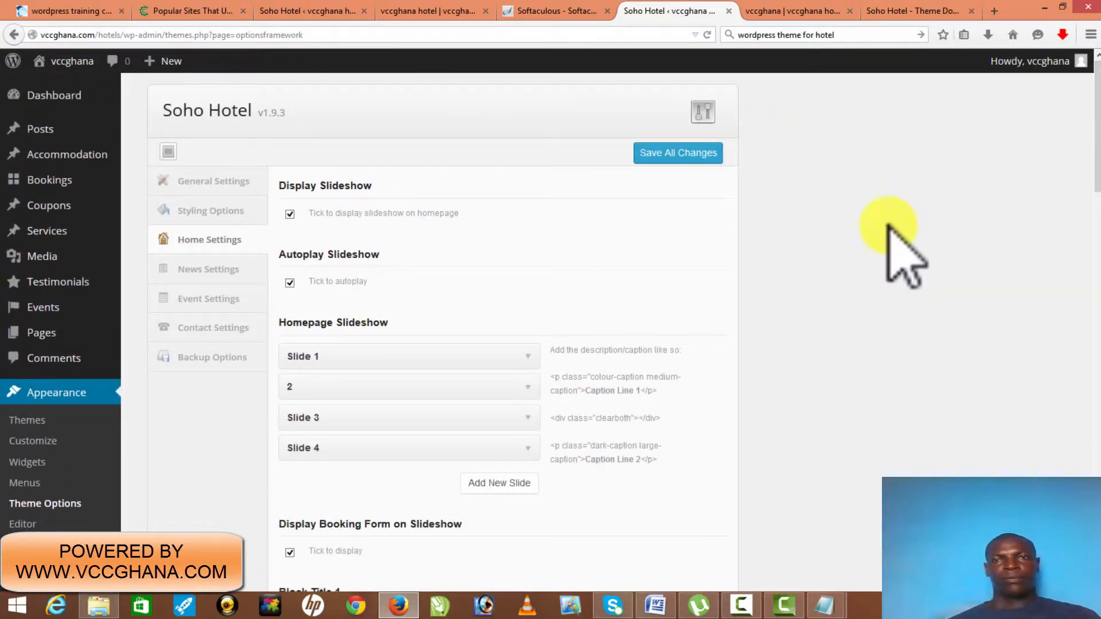
mouse_move(1097, 154)
left_mouse_down()
mouse_move(1092, 207)
mouse_move(1082, 158)
left_mouse_up()
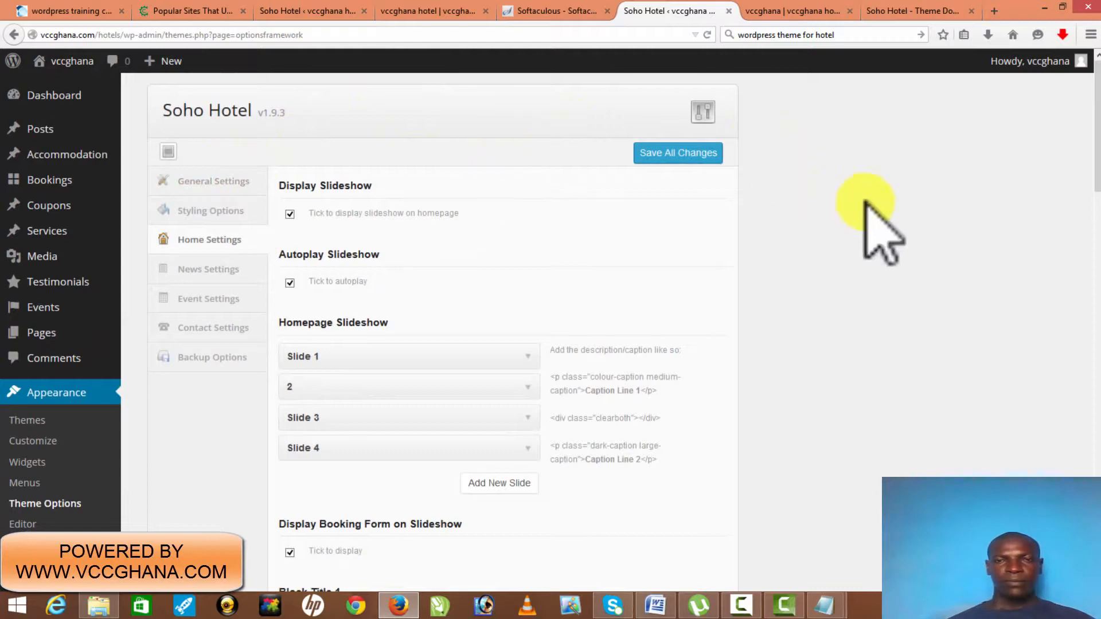
left_click(780, 11)
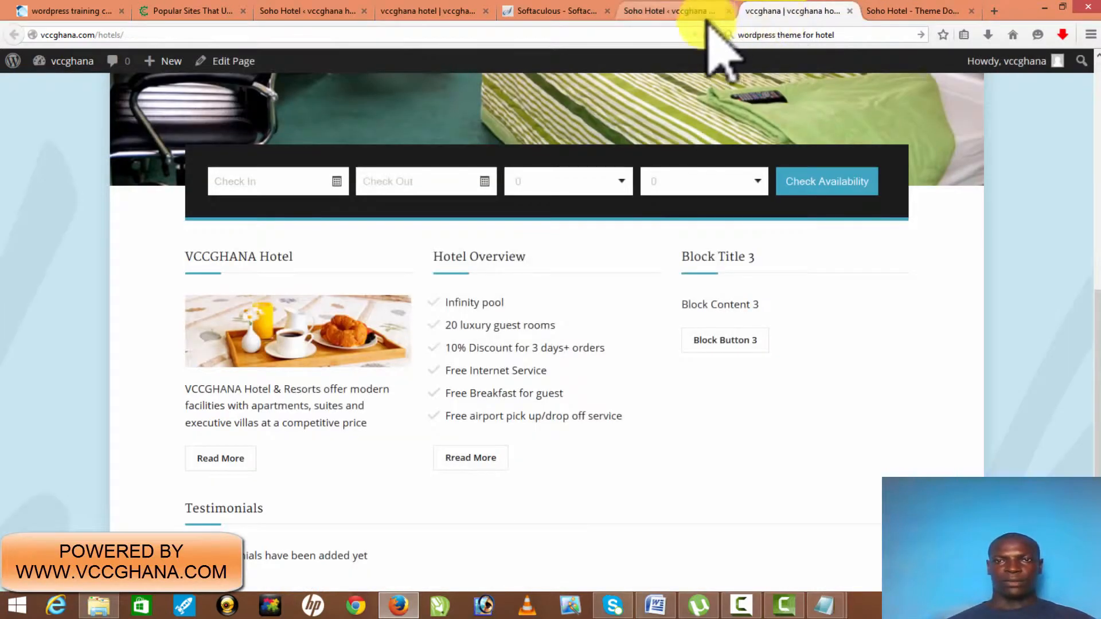
mouse_move(55, 63)
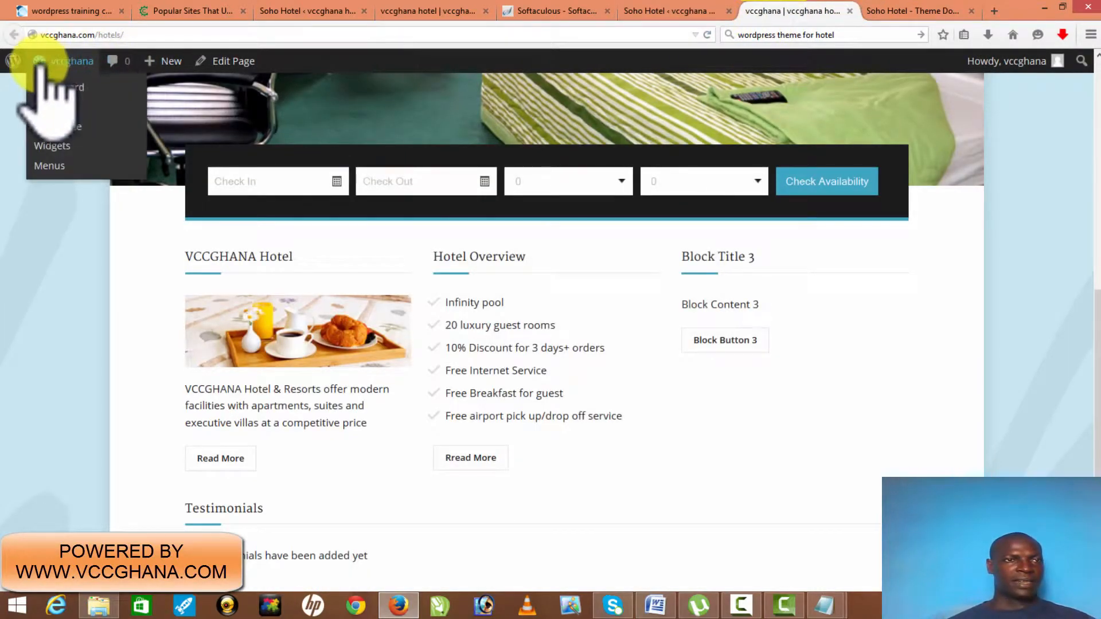
left_click(707, 35)
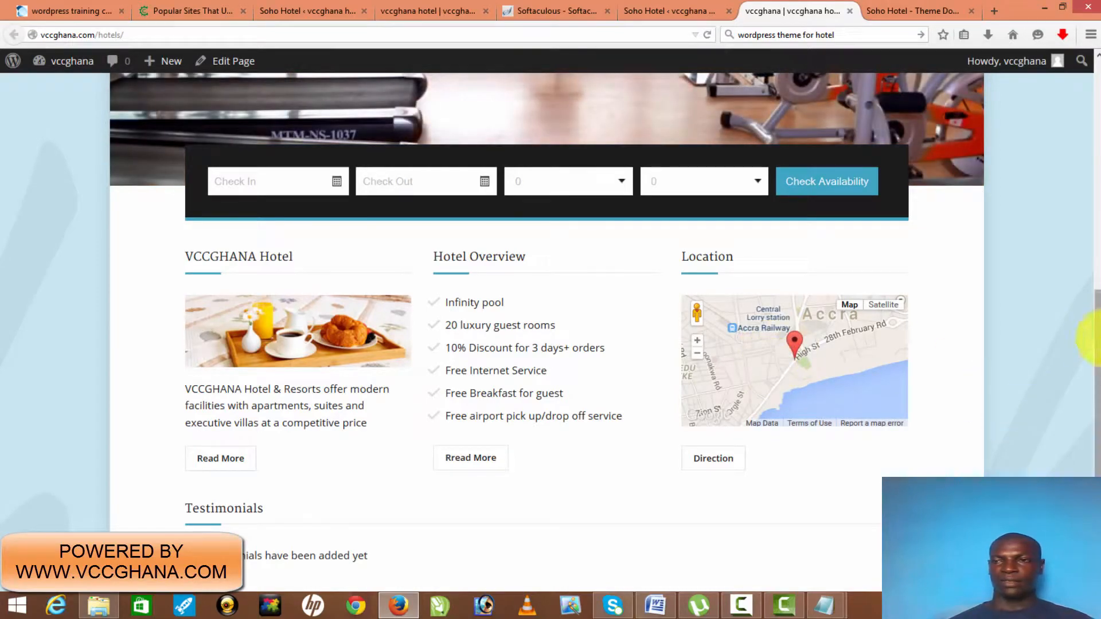
left_click_drag(1096, 350, 1099, 477)
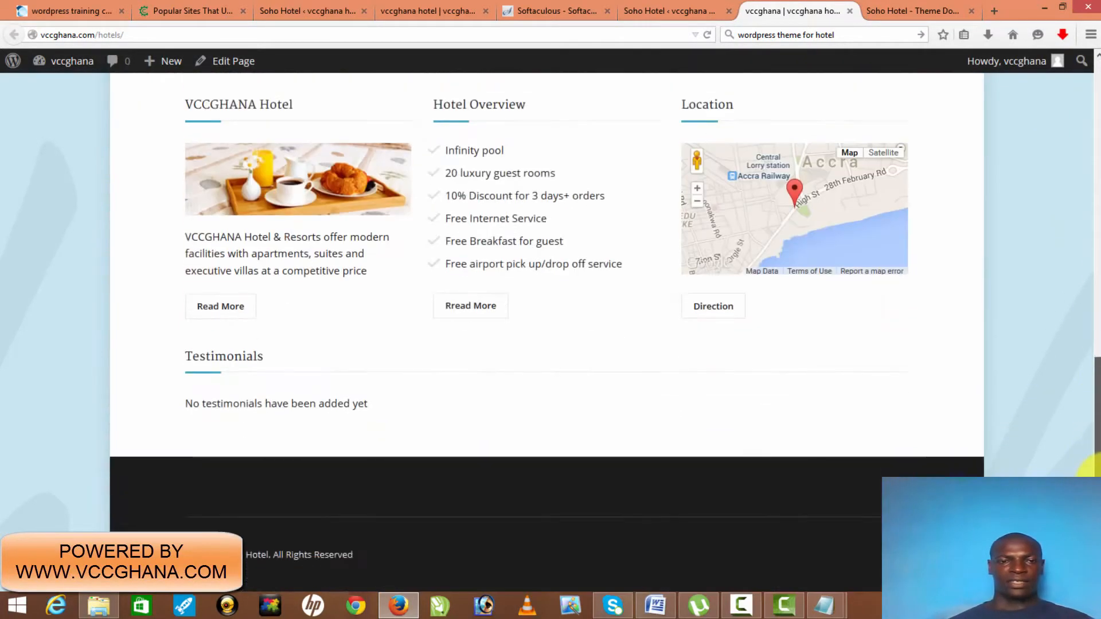
left_click_drag(1088, 333, 955, 99)
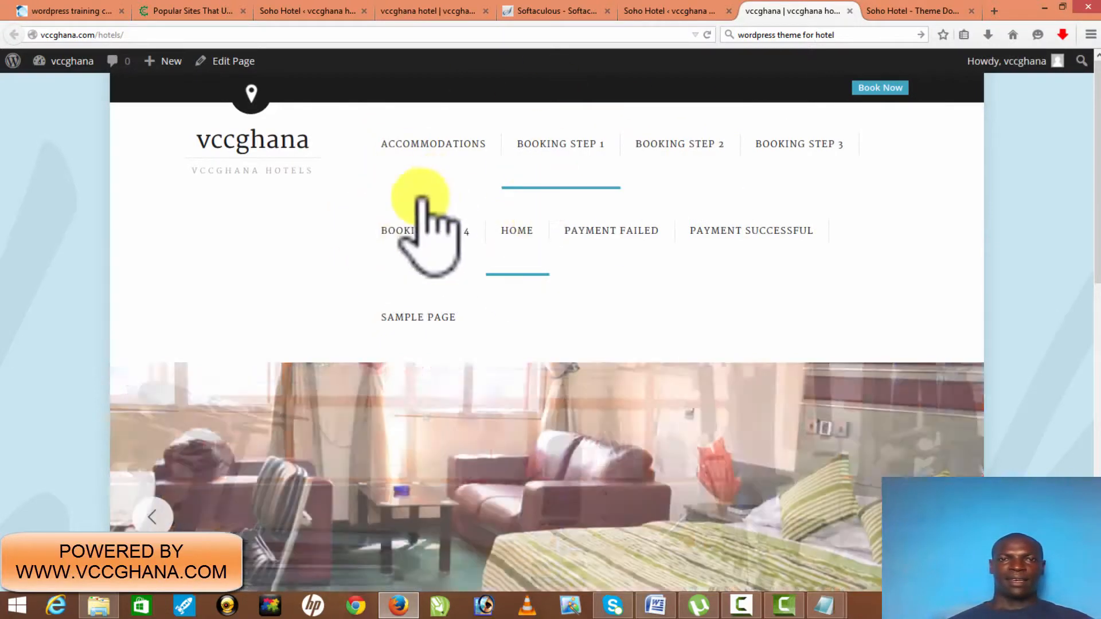
scroll(423, 236, "down", 3)
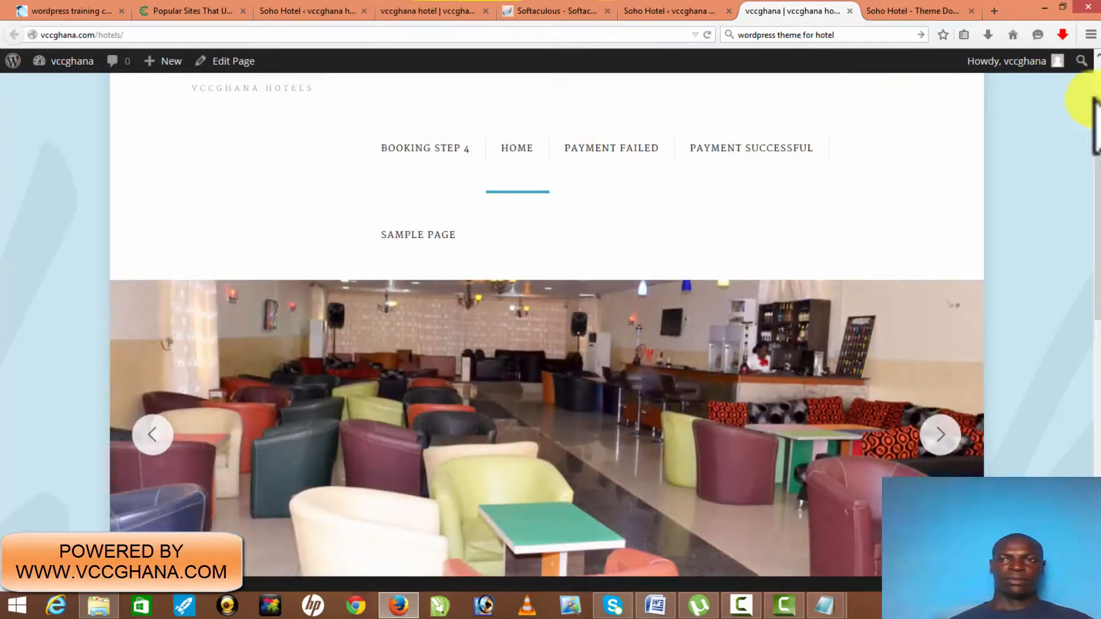
scroll(1093, 137, "down", 2)
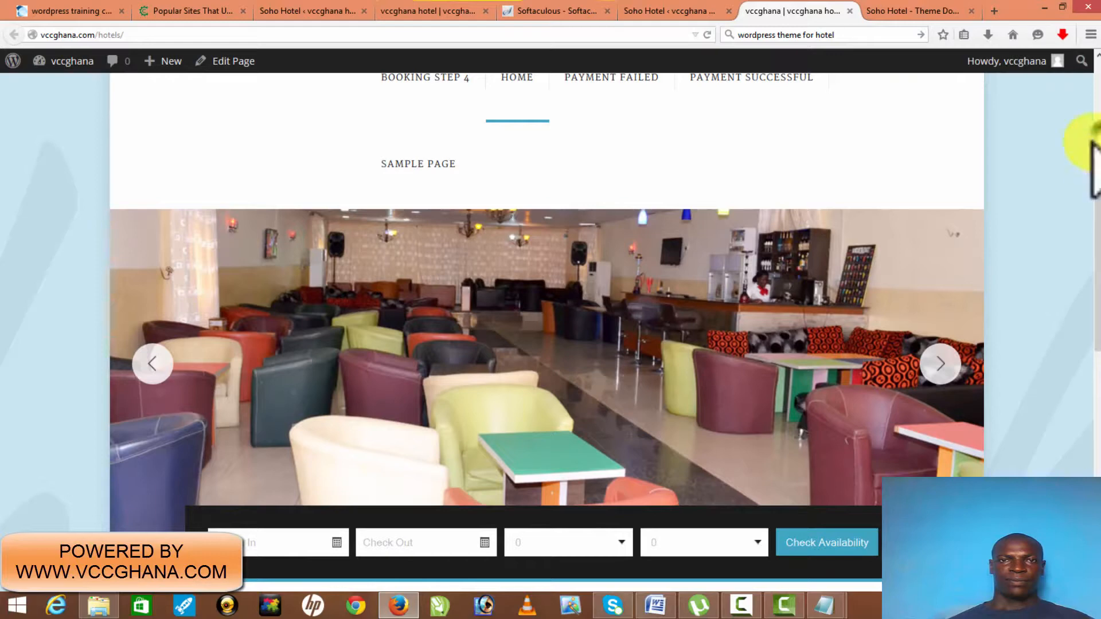
- Review the Home Settings slideshow (Slides 1–4) and save all theme option changes
left_click(408, 10)
left_click(330, 12)
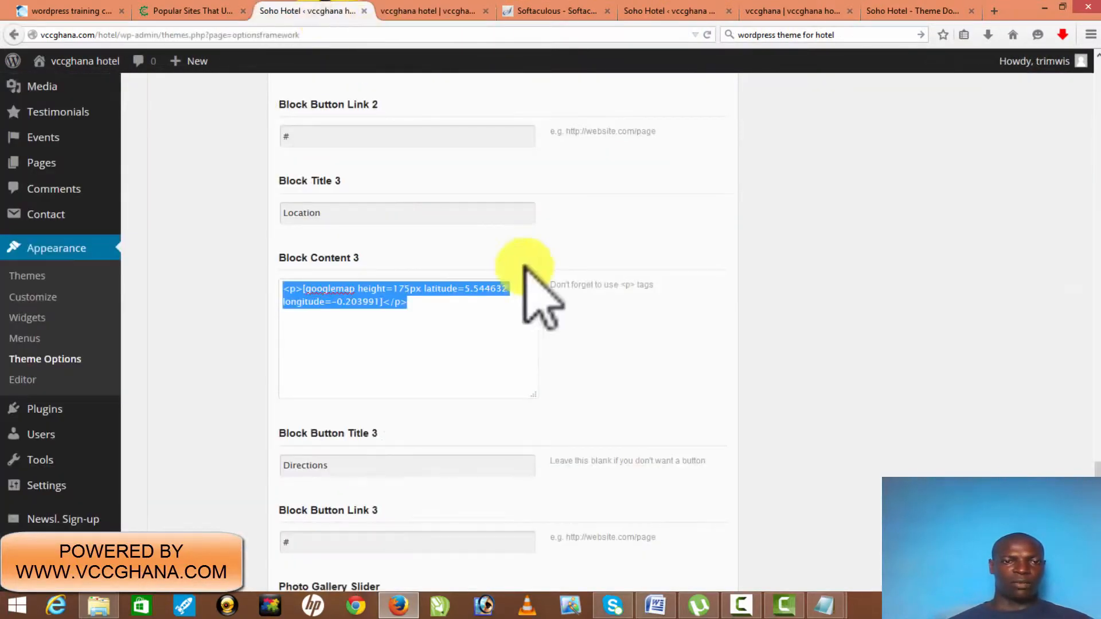
scroll(1093, 471, "down", 3)
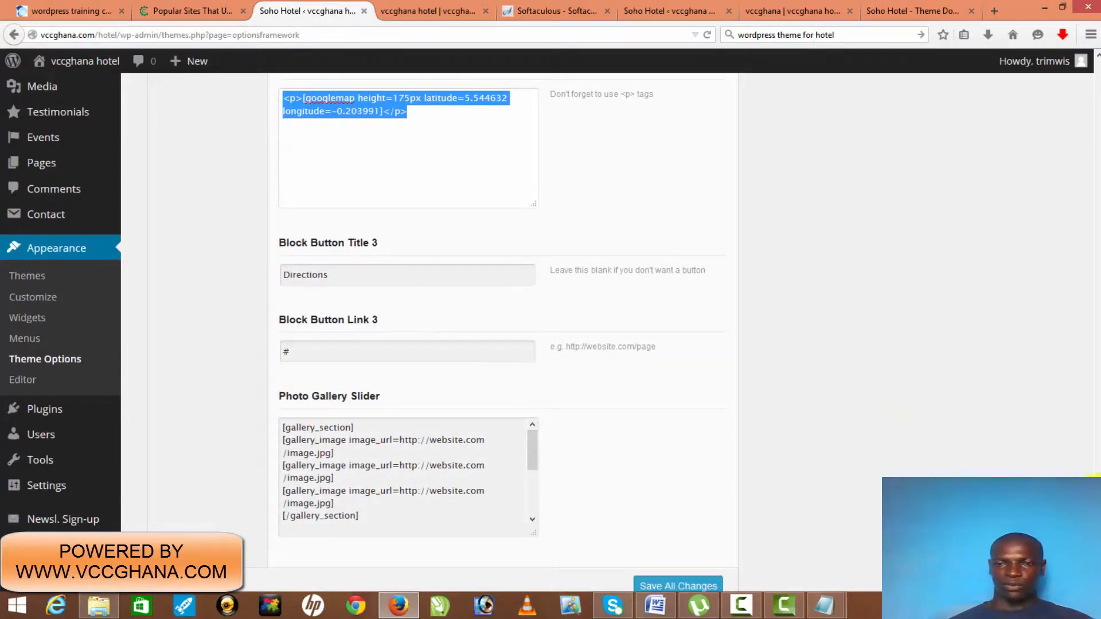
scroll(1092, 476, "down", 1)
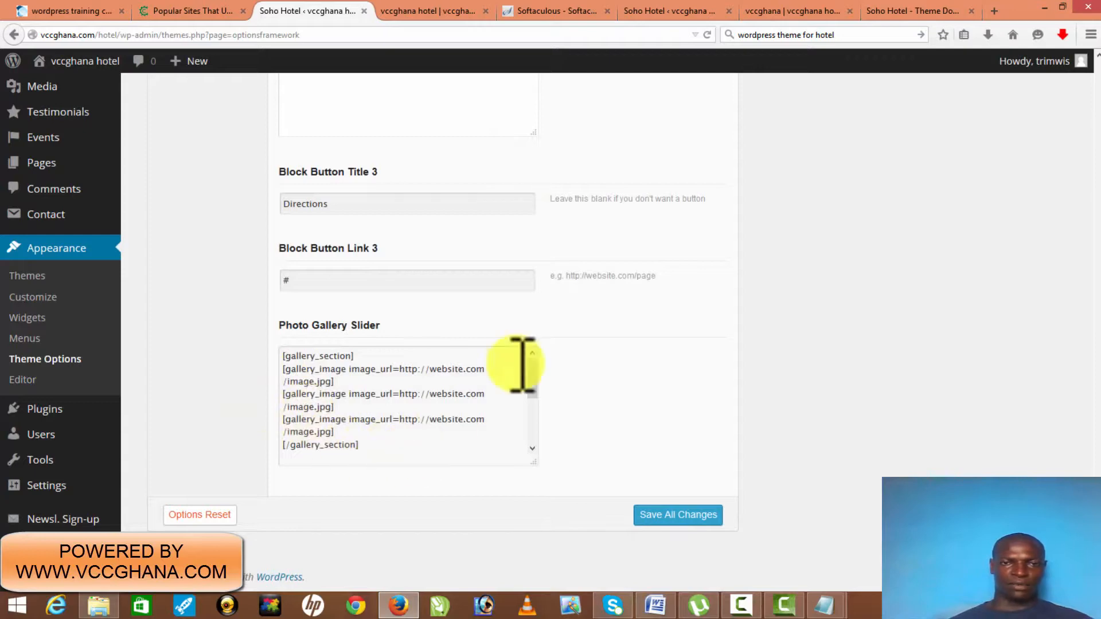
left_click_drag(1098, 516, 1094, 86)
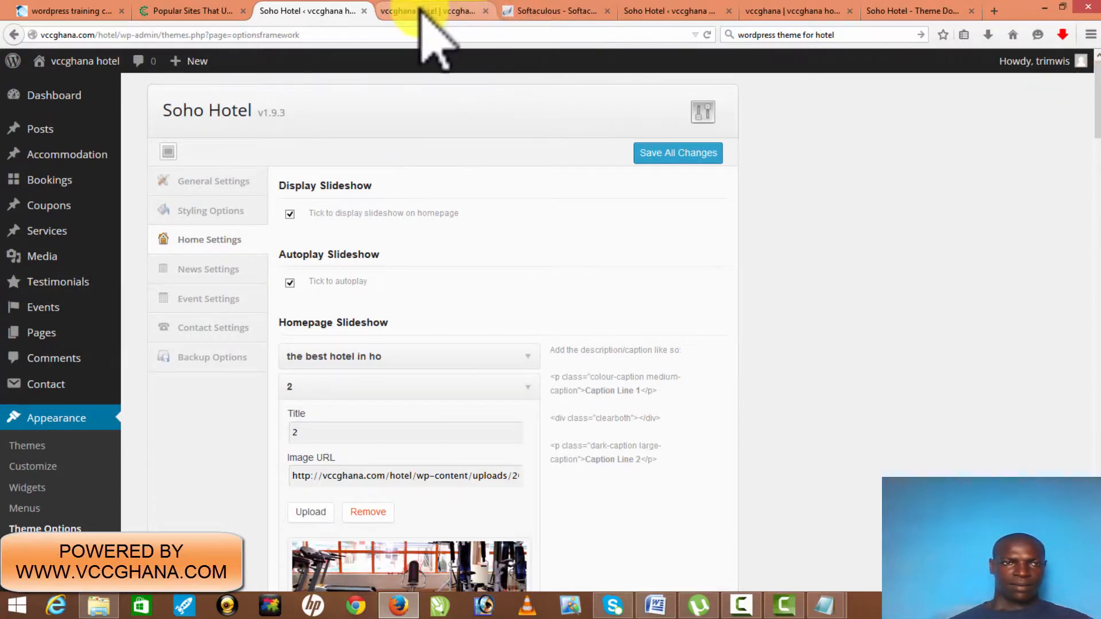
left_click(685, 11)
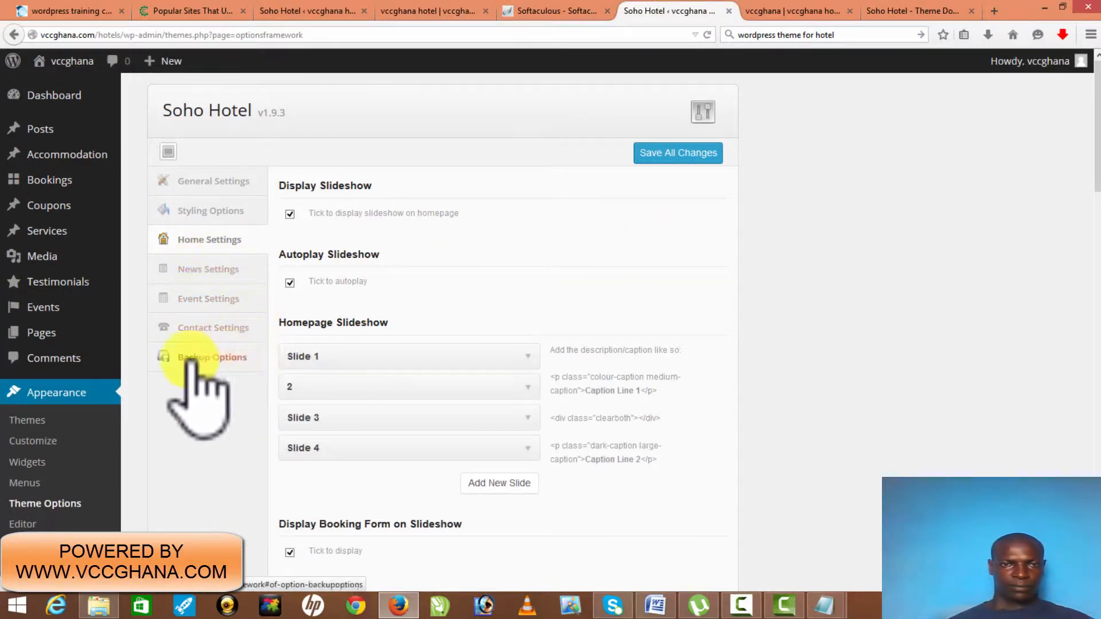
left_click(667, 153)
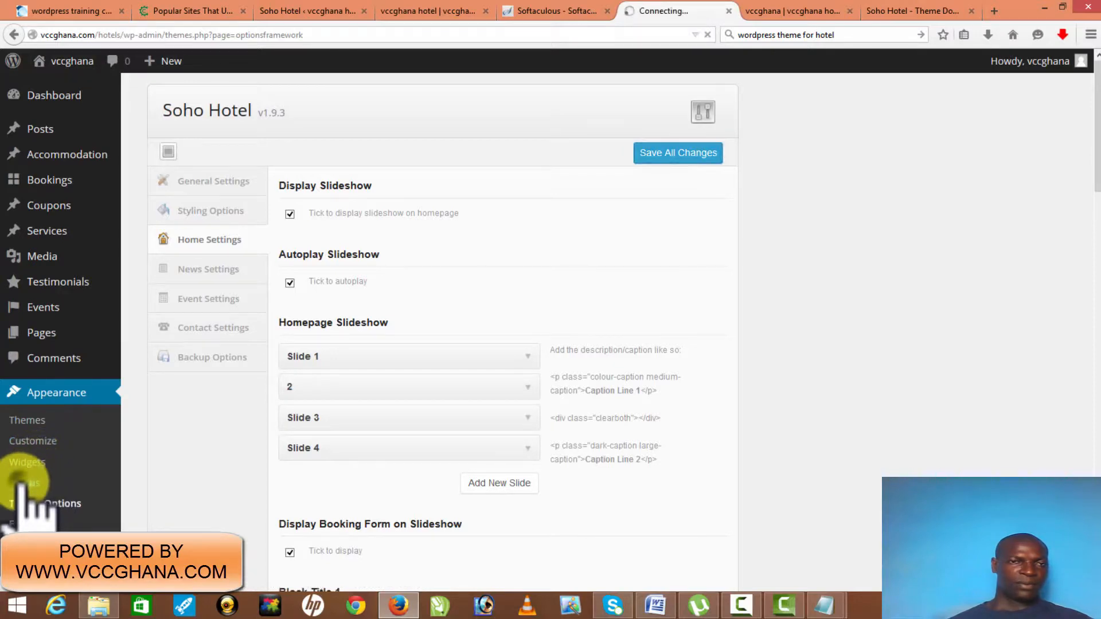
- Read the documentation's section 3 Main Menu instructions and go to the WordPress menu editor
left_click(918, 11)
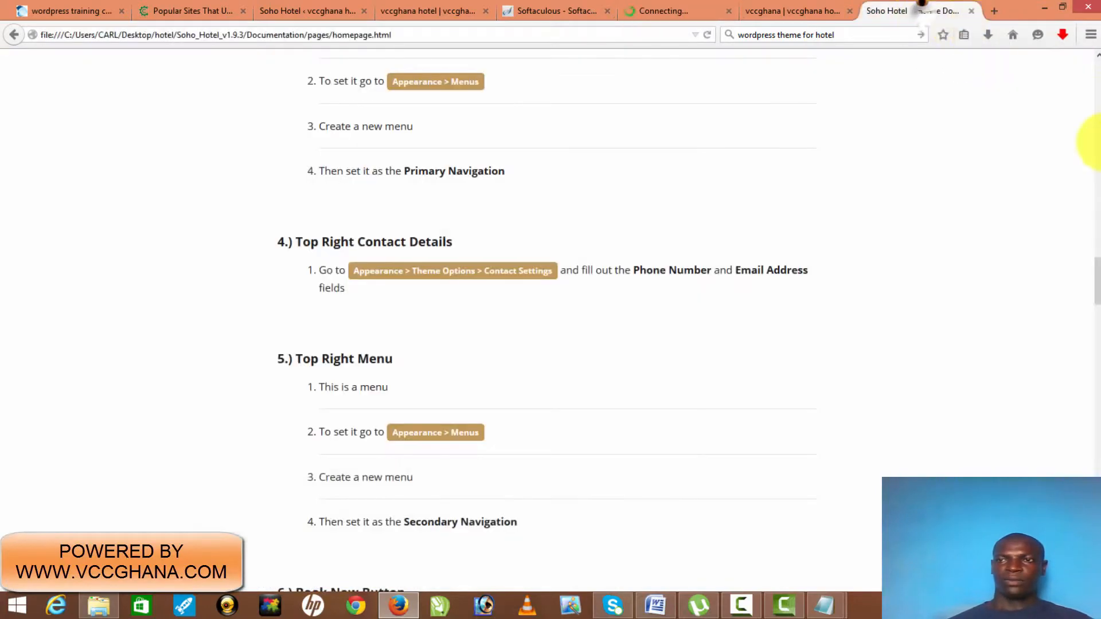
left_click_drag(1095, 268, 1096, 96)
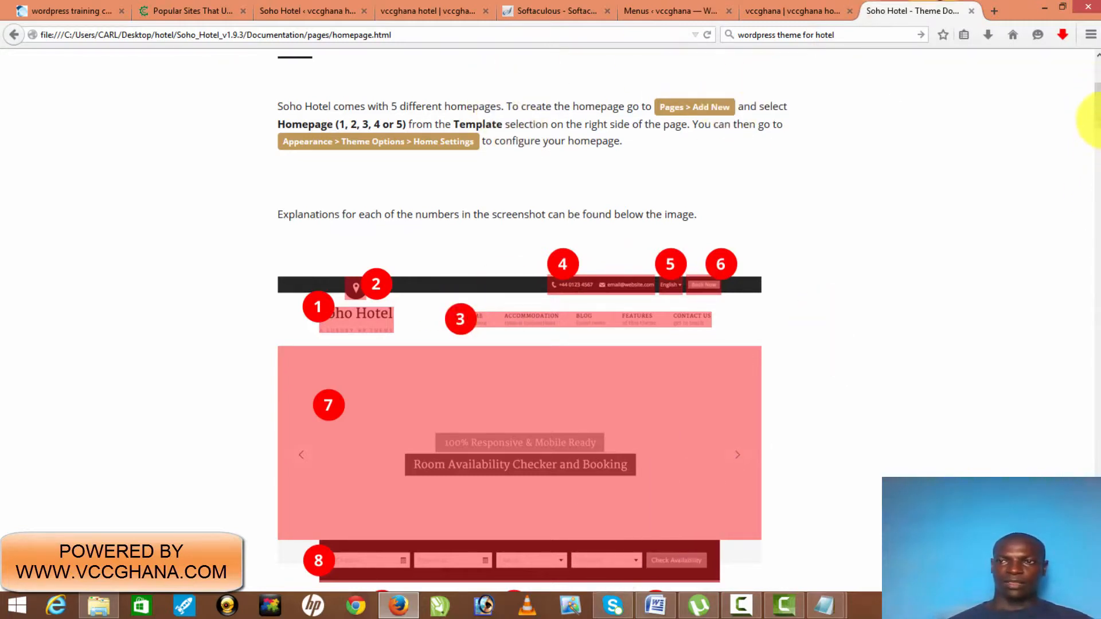
left_click_drag(1095, 118, 1096, 281)
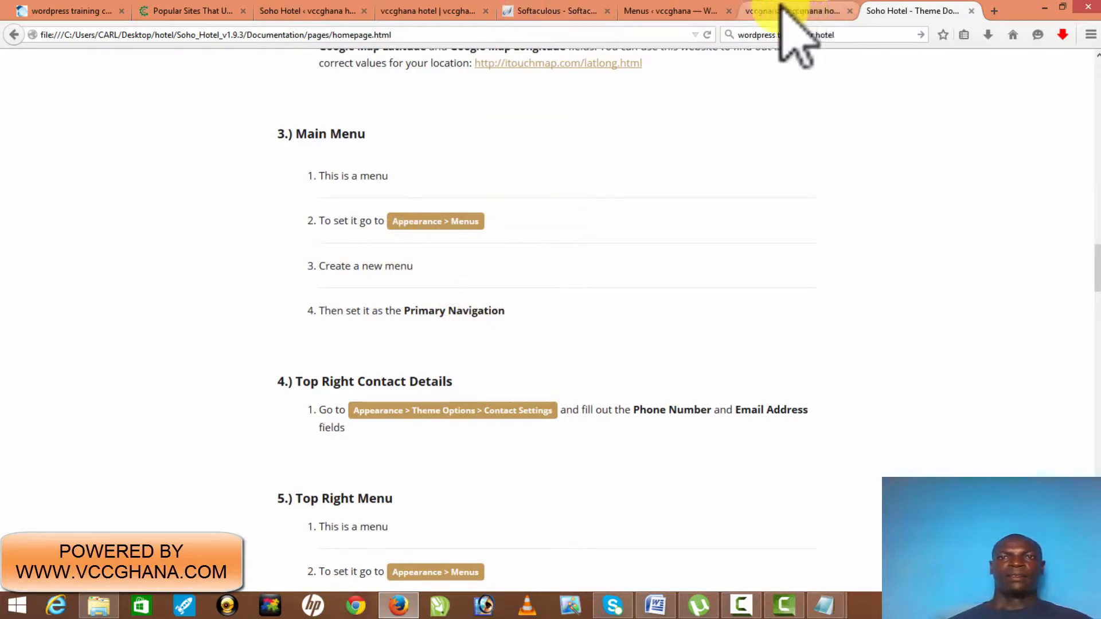
left_click(657, 11)
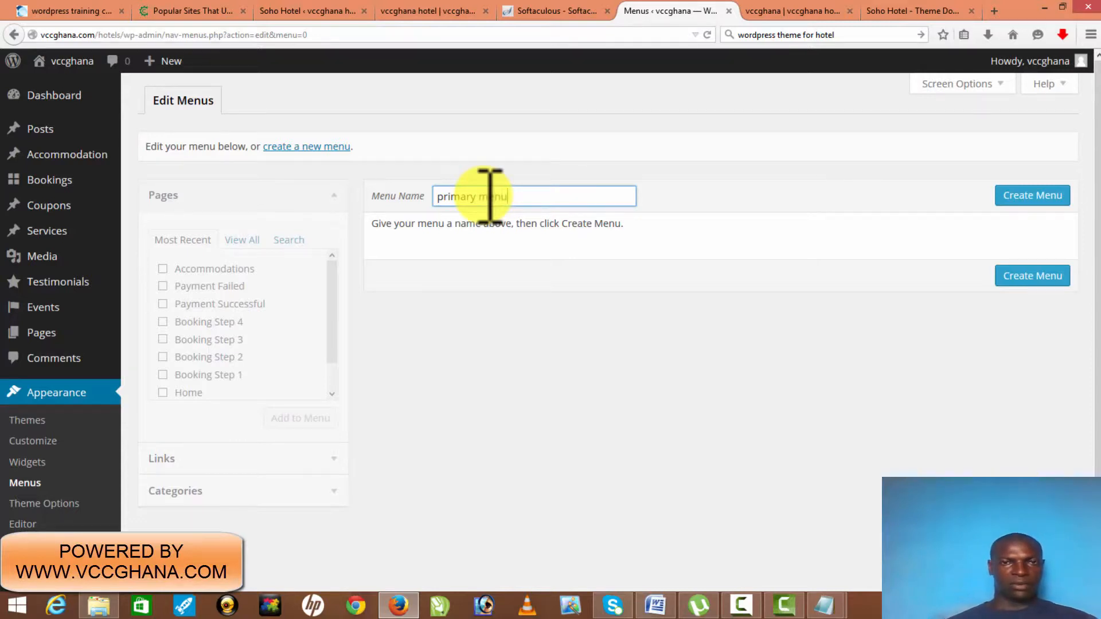
- Create 'primary menu' with the Home page as its only item, then view the hotel front page
left_click(1058, 194)
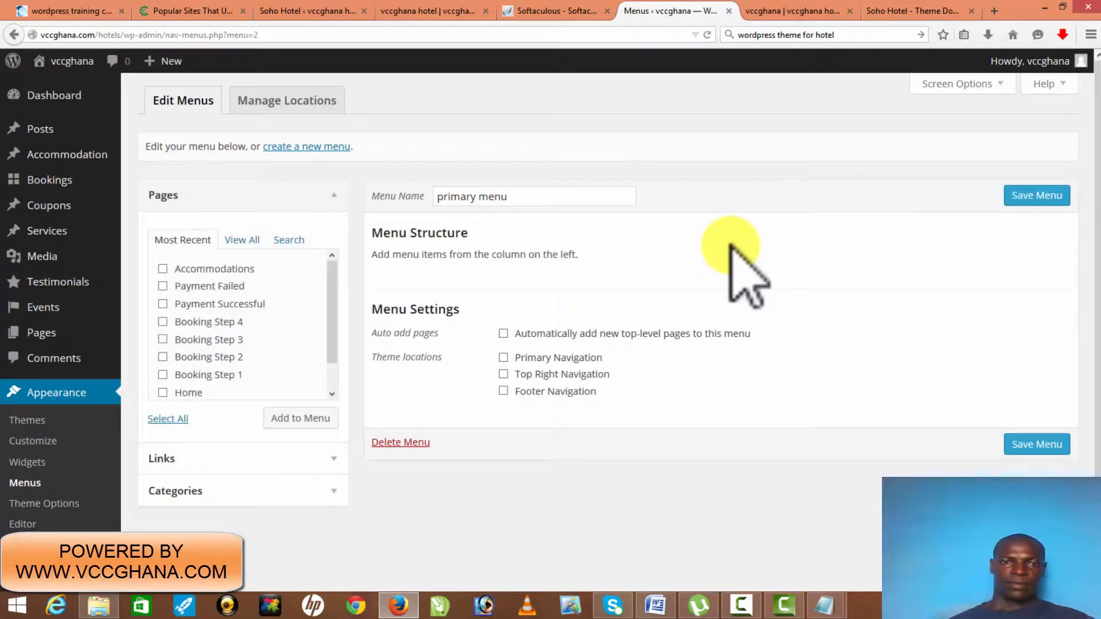
mouse_move(1100, 254)
left_mouse_down()
mouse_move(1097, 275)
mouse_move(1096, 259)
left_mouse_up()
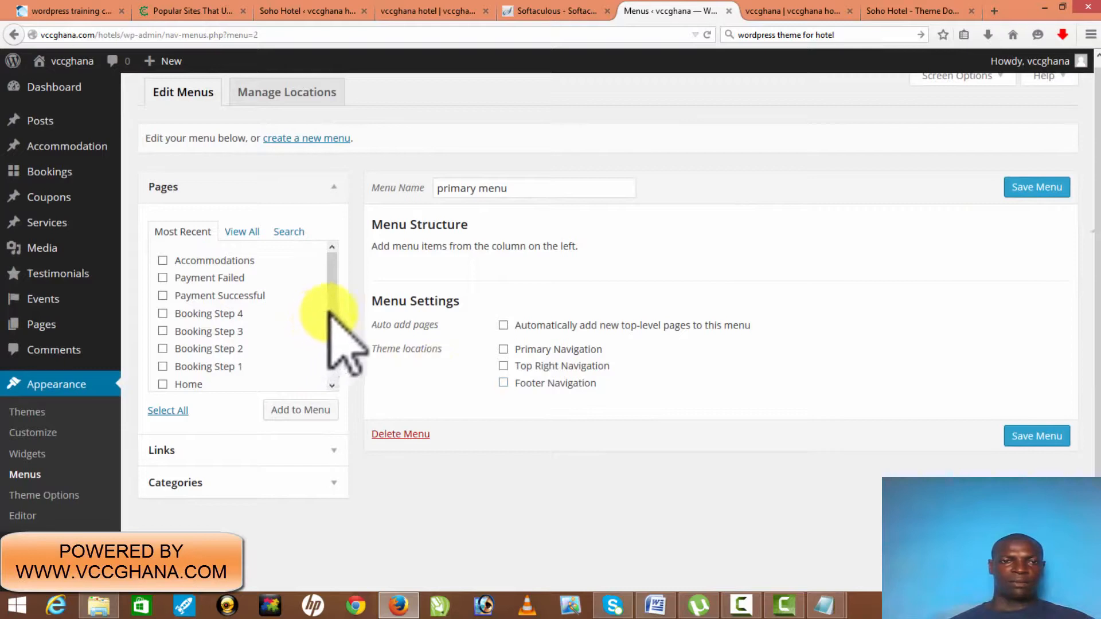
left_click_drag(330, 312, 332, 341)
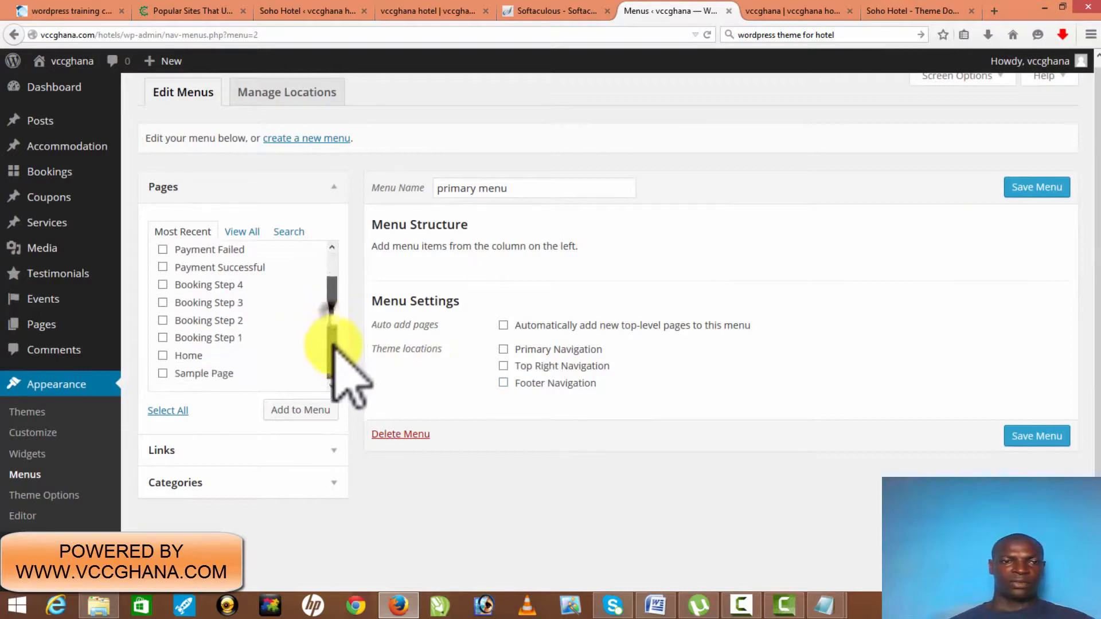
left_click(163, 355)
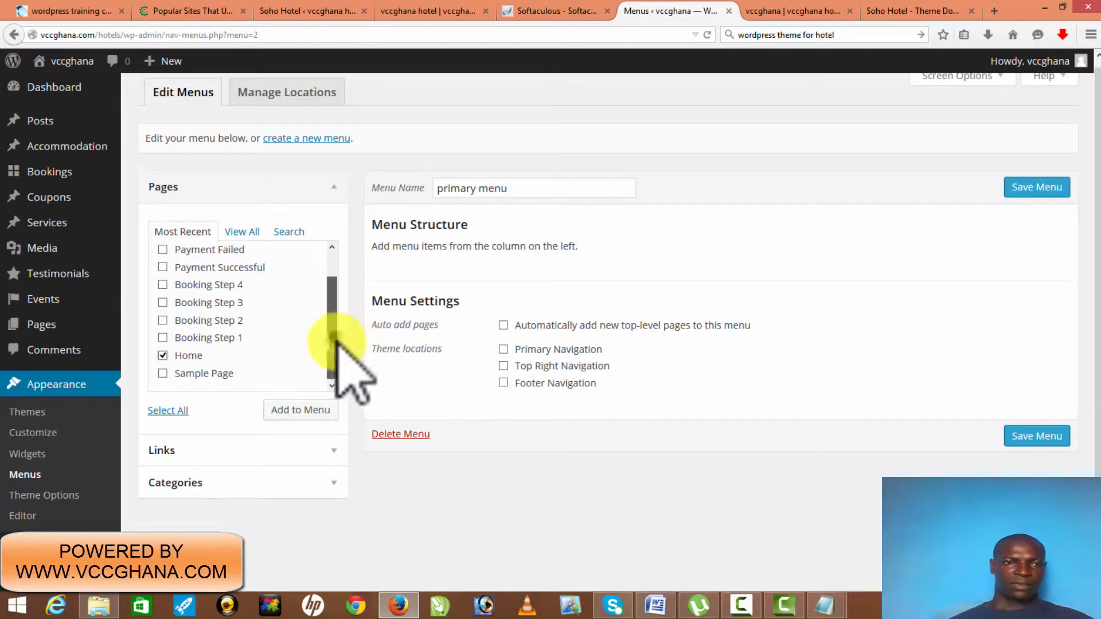
mouse_move(336, 340)
left_mouse_down()
mouse_move(341, 294)
mouse_move(334, 368)
mouse_move(333, 279)
mouse_move(332, 352)
left_mouse_up()
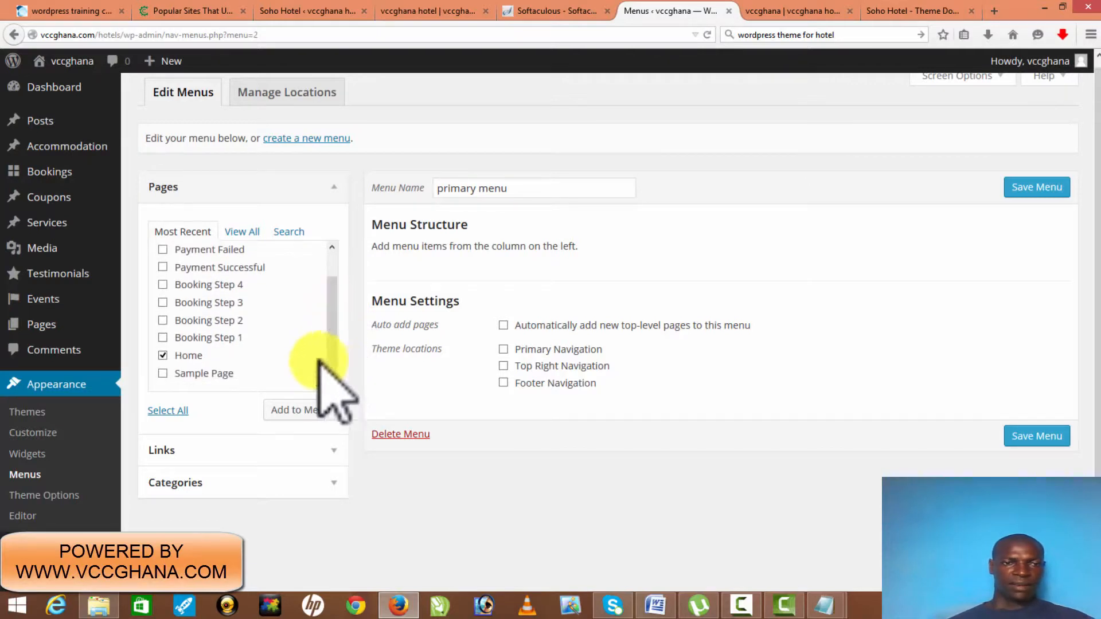
left_click(292, 407)
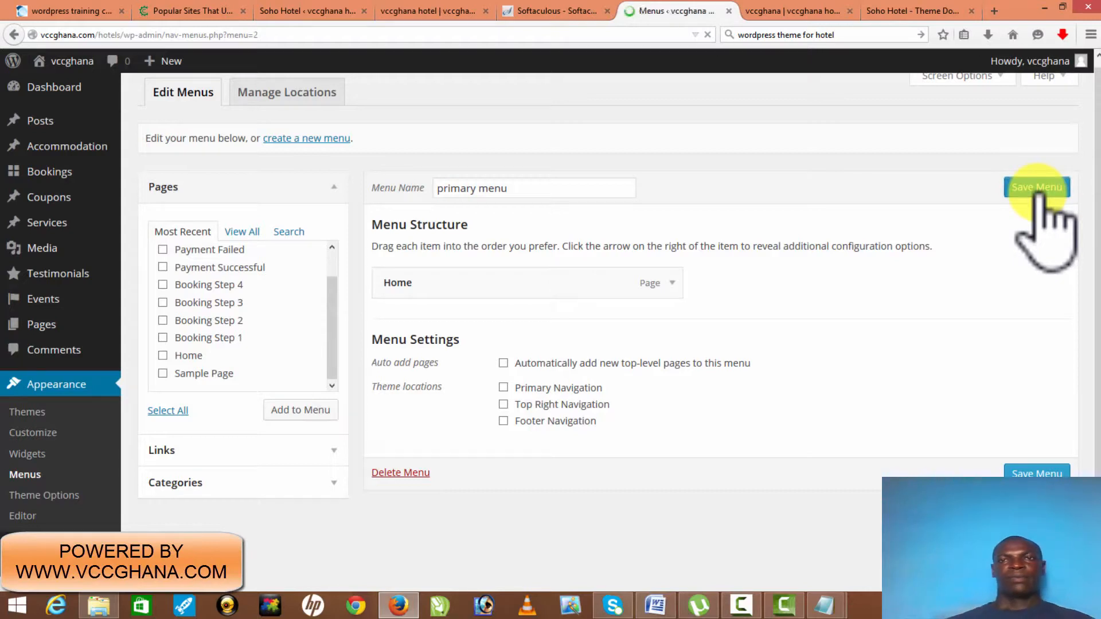
left_click(779, 10)
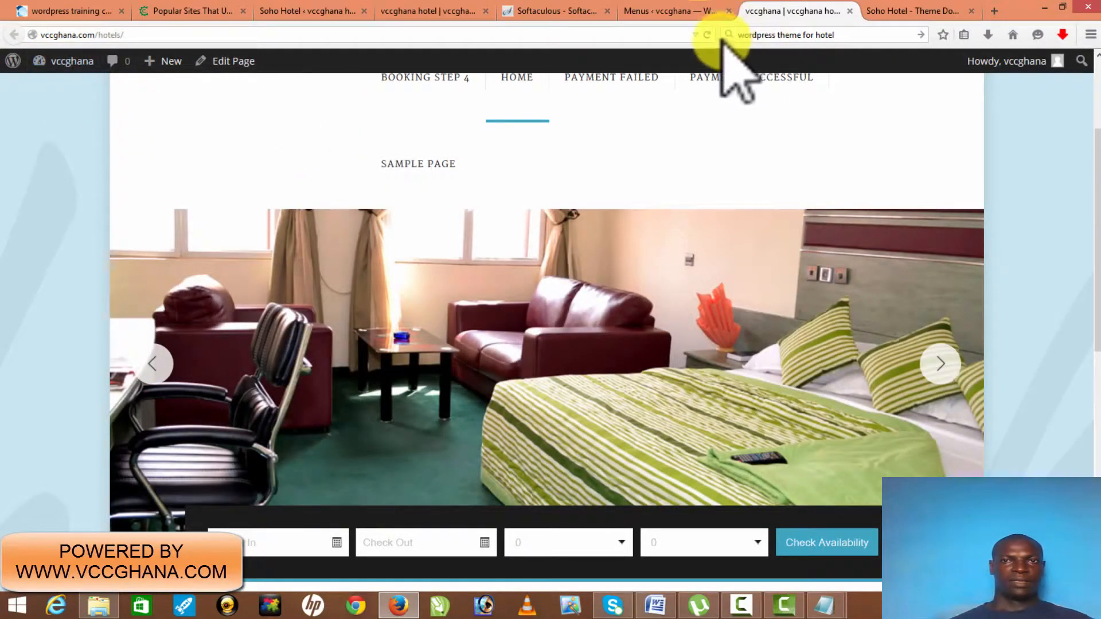
- Assign primary menu to Primary and Footer Navigation, then check the site header shows only HOME
left_click(710, 34)
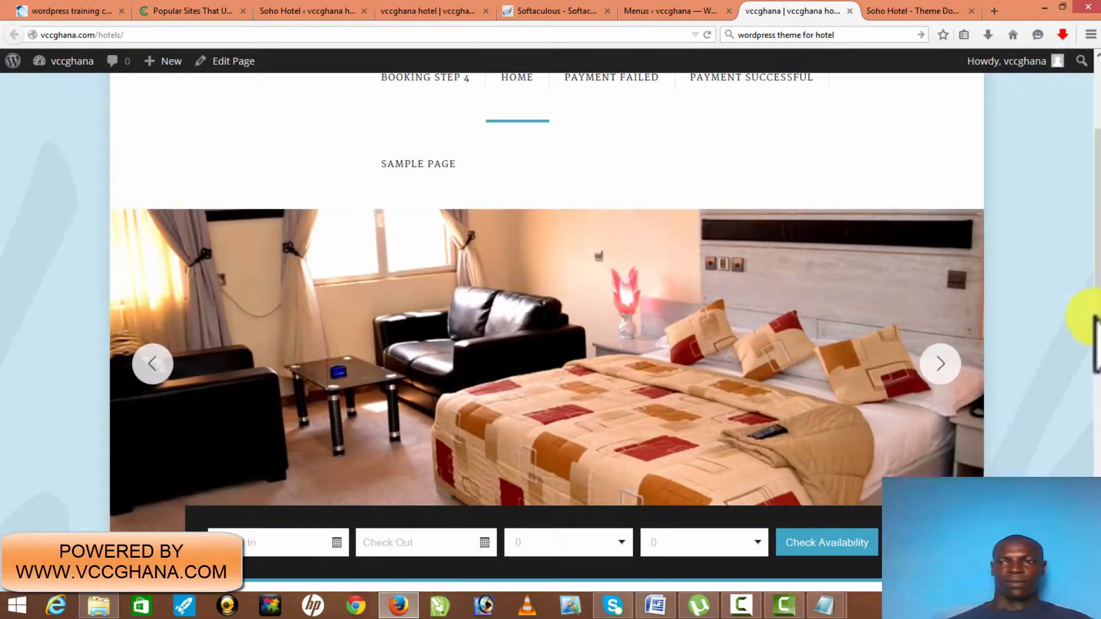
left_click_drag(1094, 310, 1095, 228)
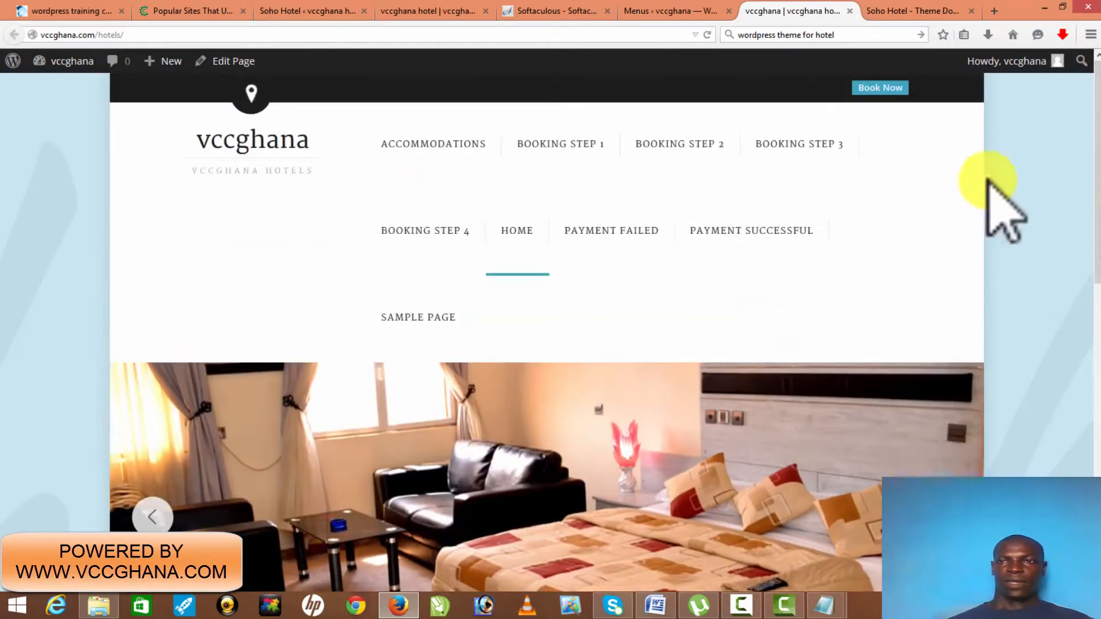
left_click(676, 12)
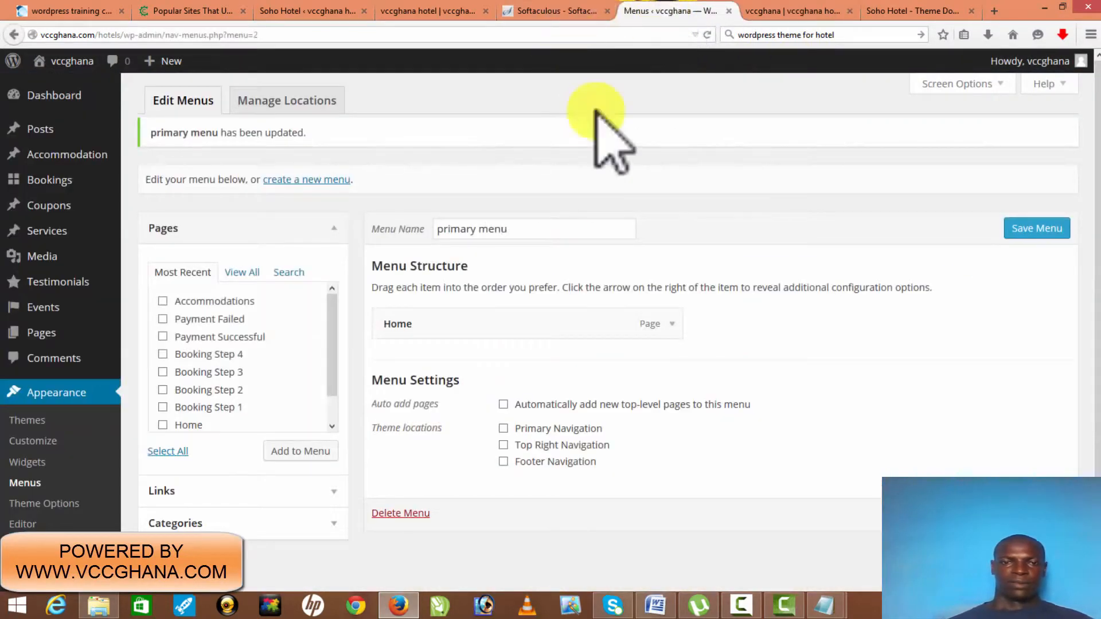
left_click(503, 428)
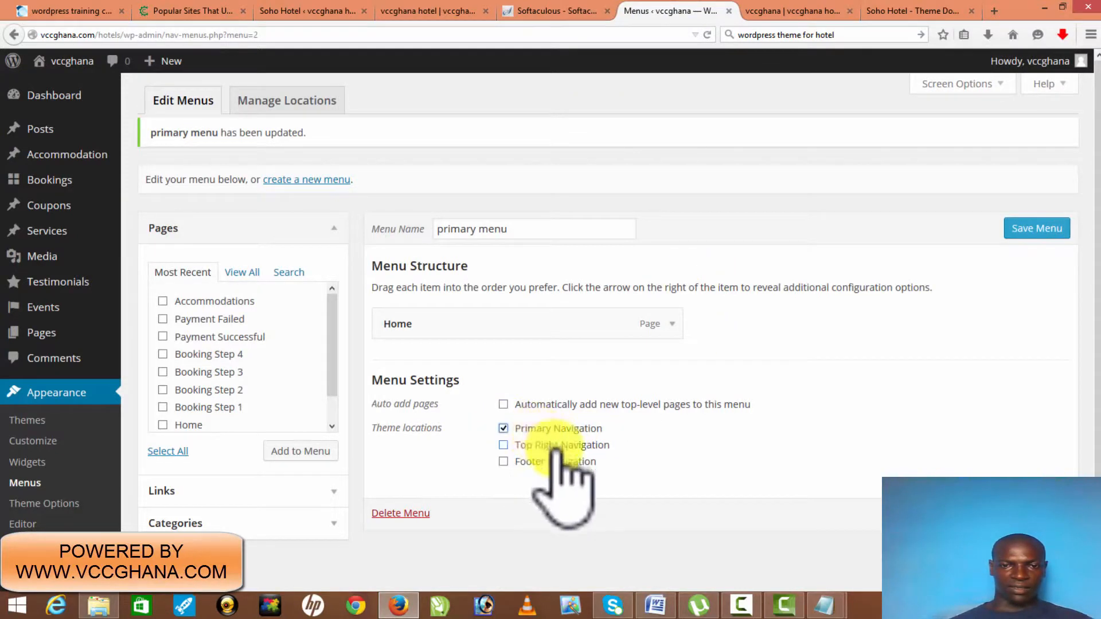
left_click(503, 462)
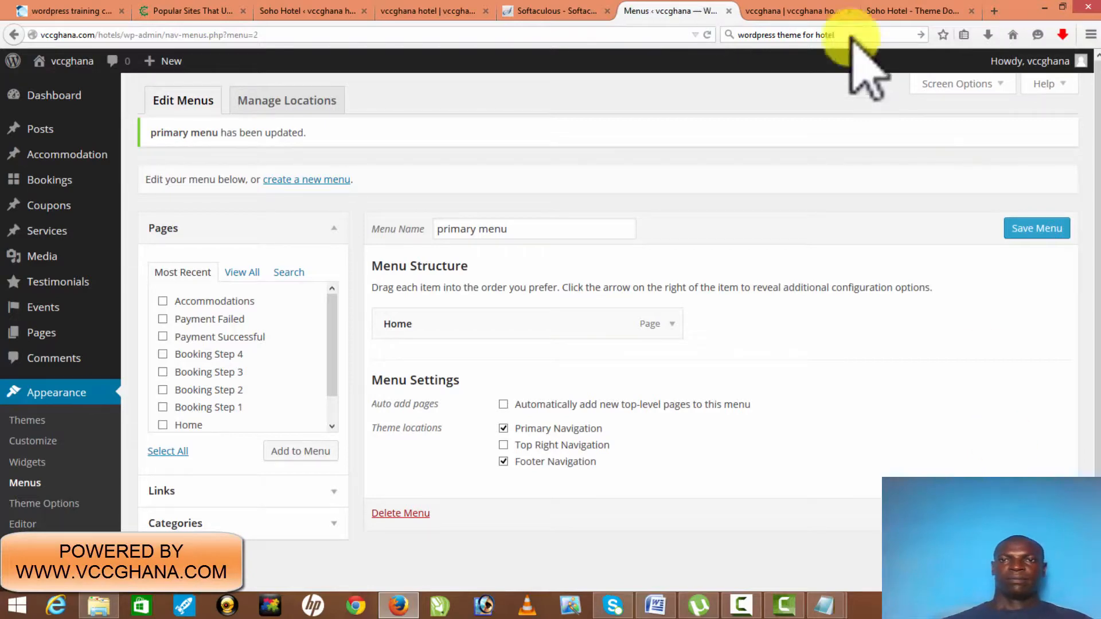
left_click(783, 11)
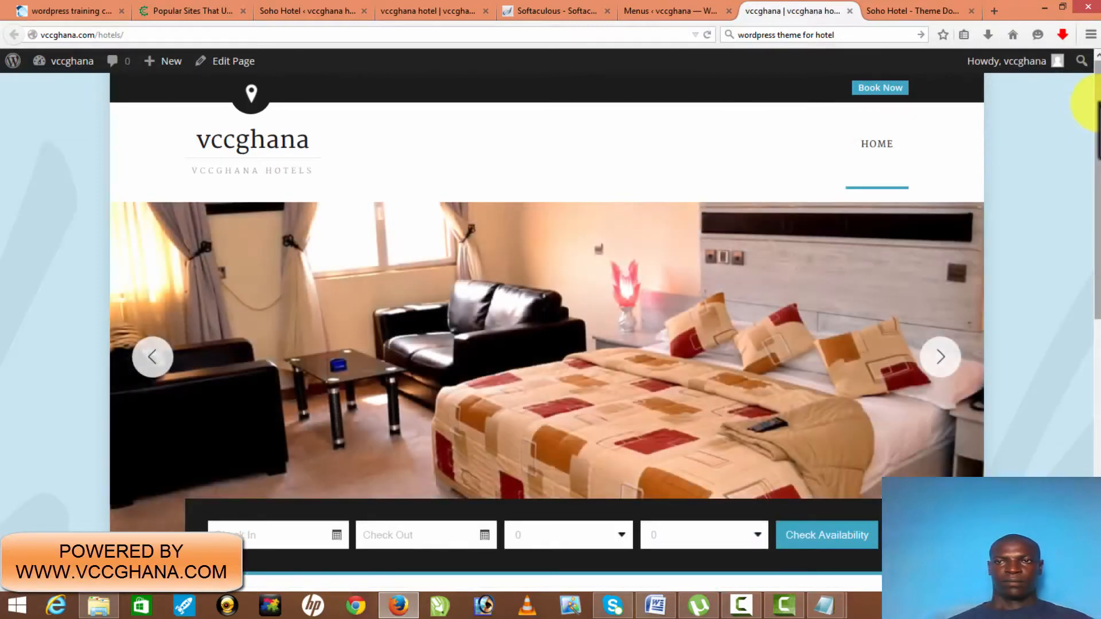
- Look over the Soho Hotel theme options and the reference hotel's front page
left_click_drag(1097, 103, 1035, 96)
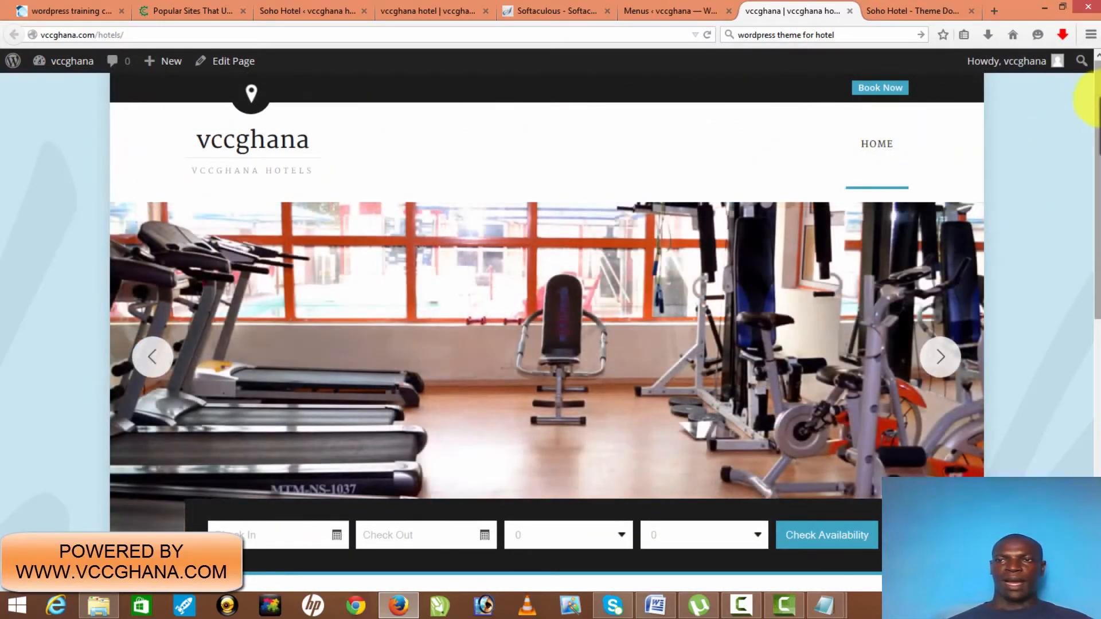
left_click_drag(1096, 101, 1051, 24)
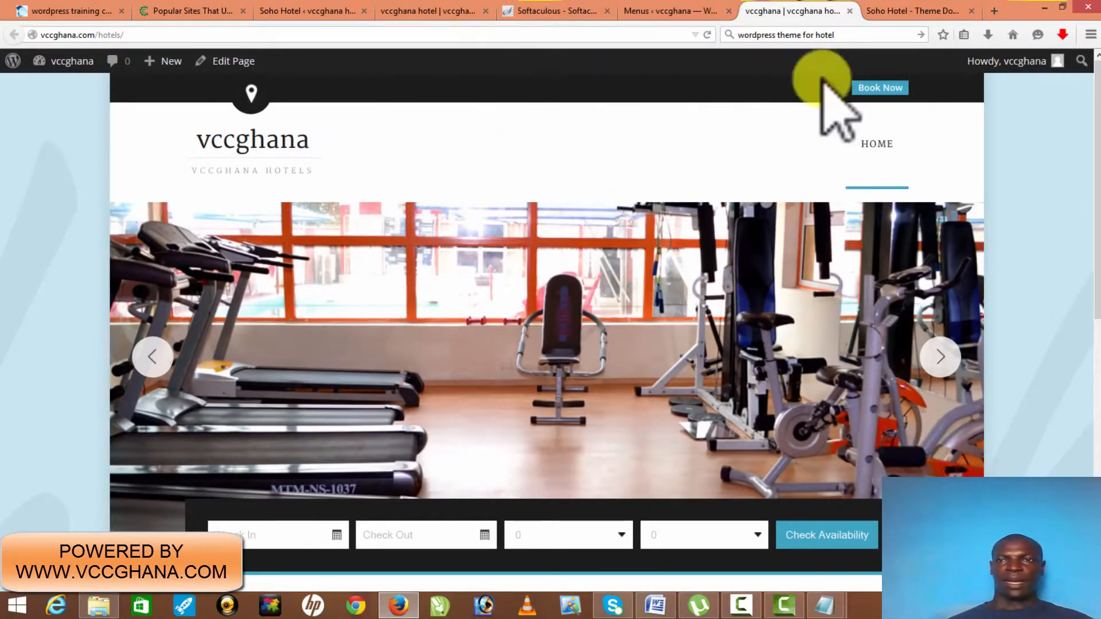
left_click_drag(1082, 98, 1032, 42)
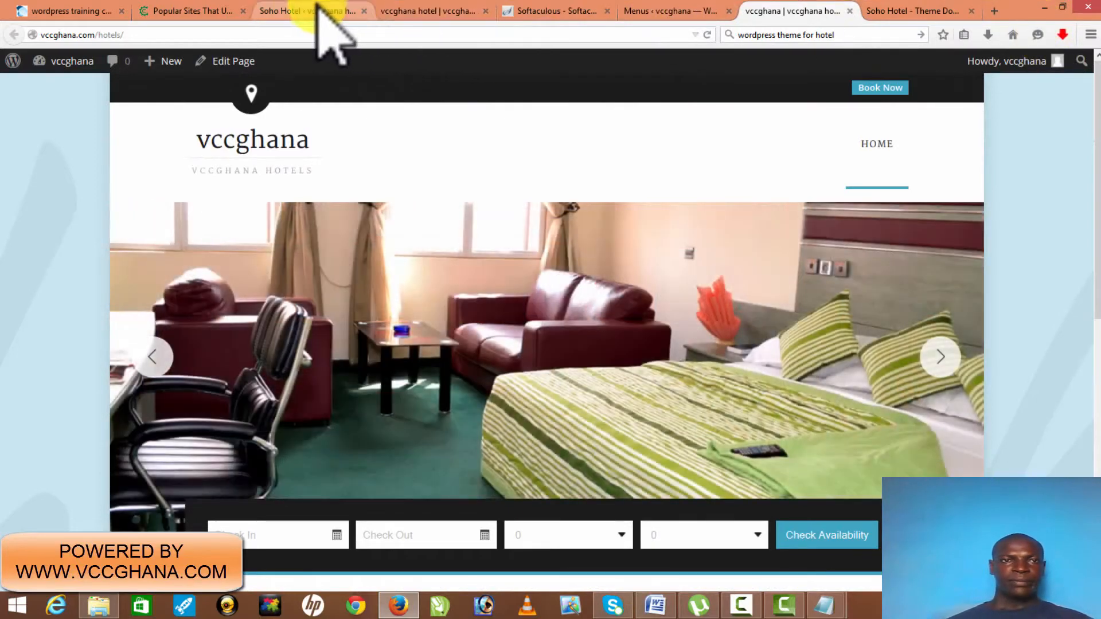
left_click(304, 10)
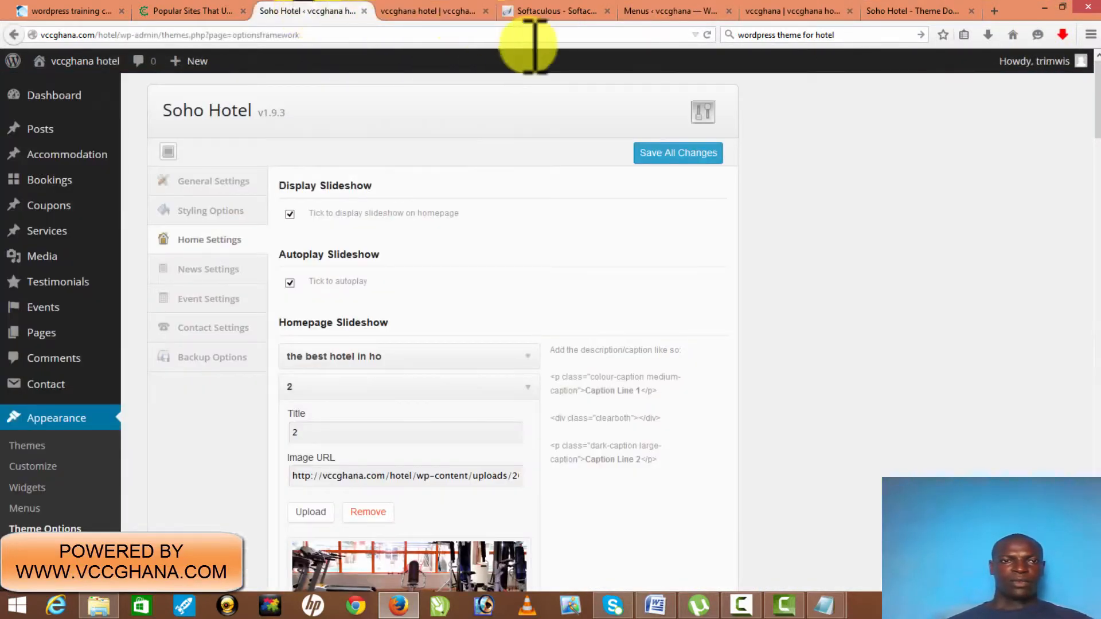
left_click(433, 11)
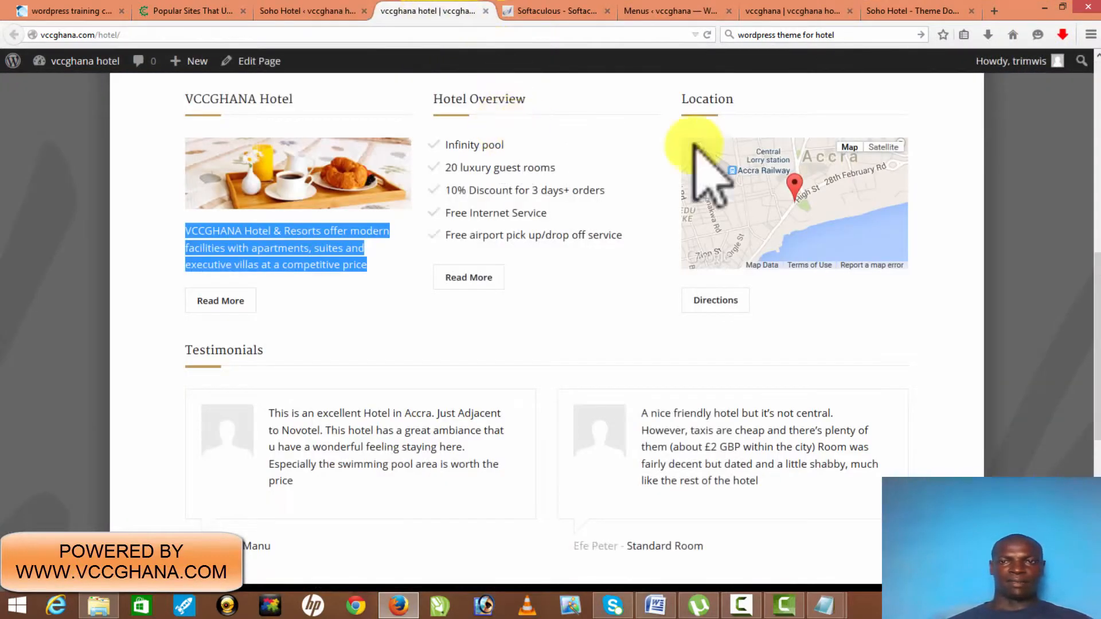
left_click_drag(1096, 284, 1074, 74)
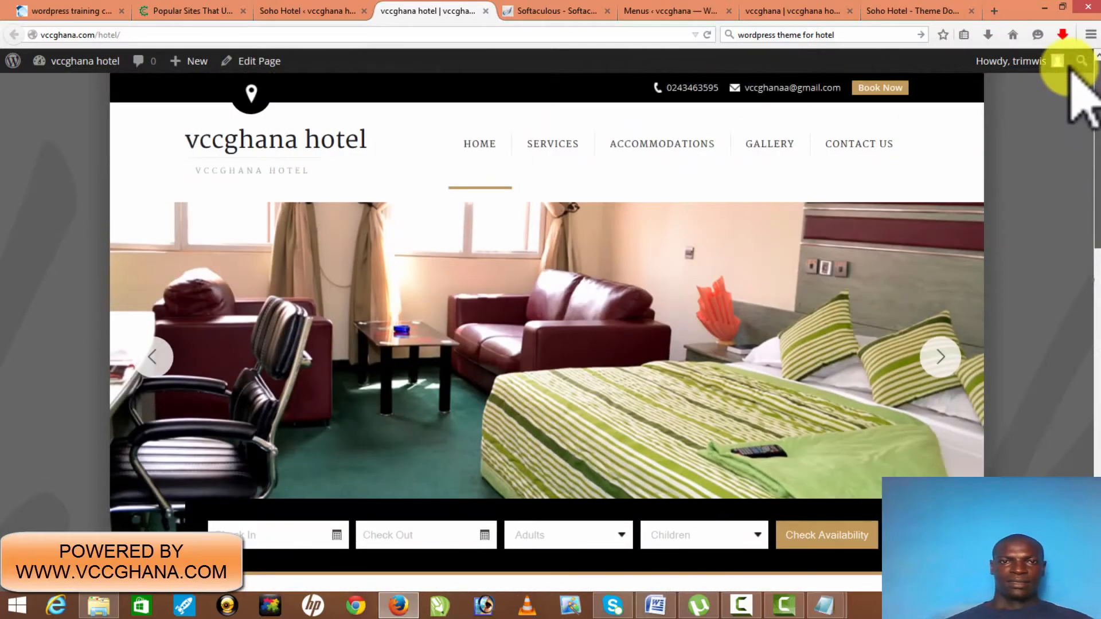
mouse_move(551, 172)
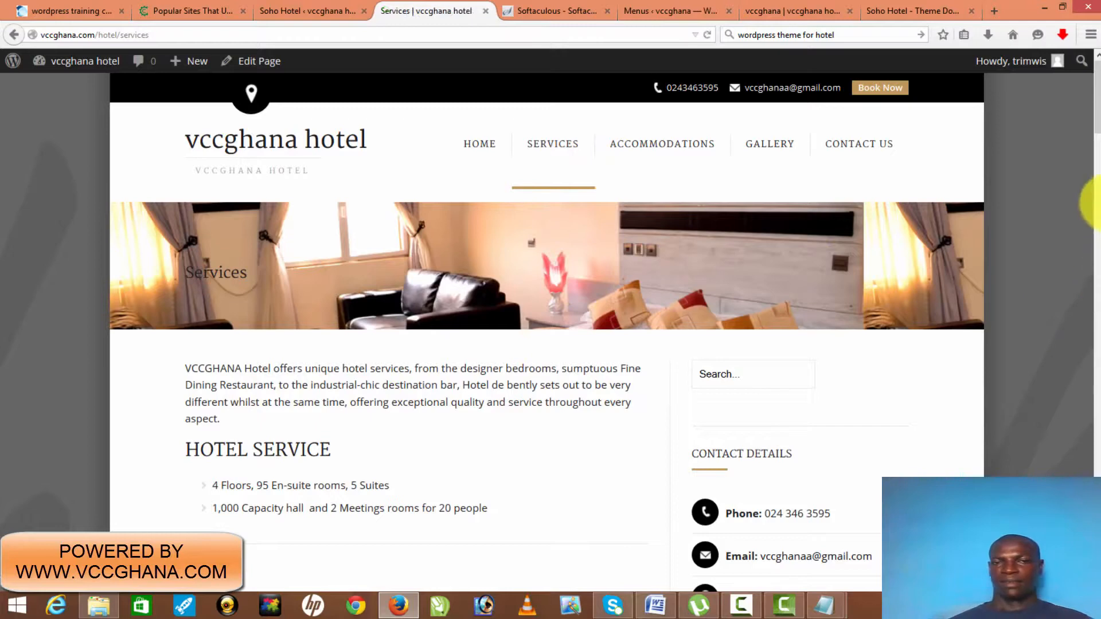
mouse_move(1095, 121)
left_mouse_down()
mouse_move(1092, 270)
mouse_move(1093, 112)
left_mouse_up()
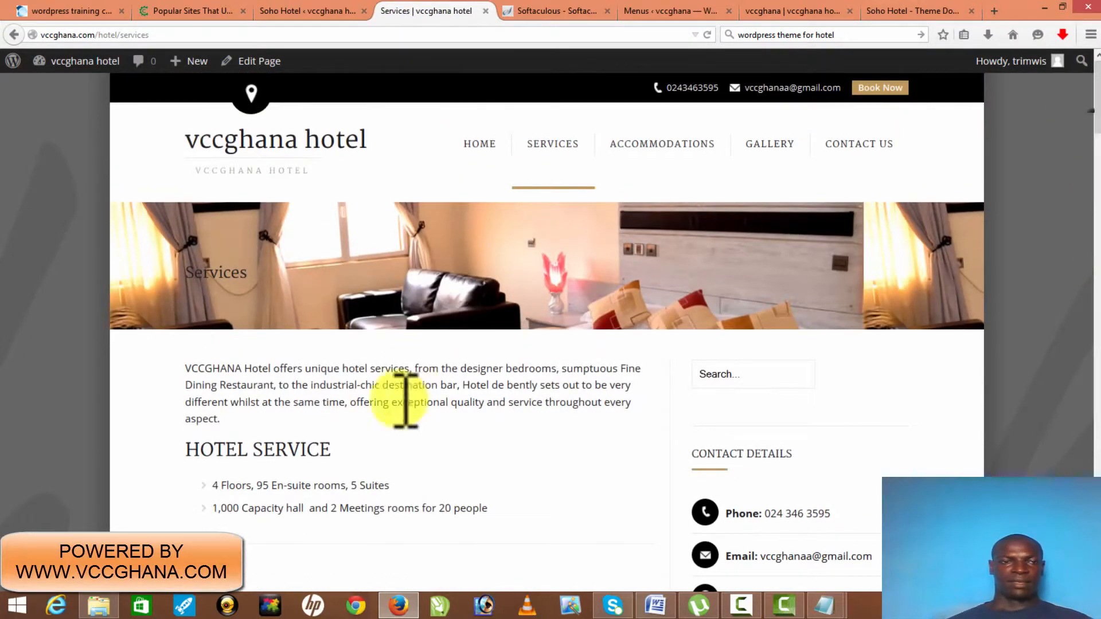
- Select the HOTEL SERVICE list text on the reference hotel's page
left_click_drag(180, 365, 599, 312)
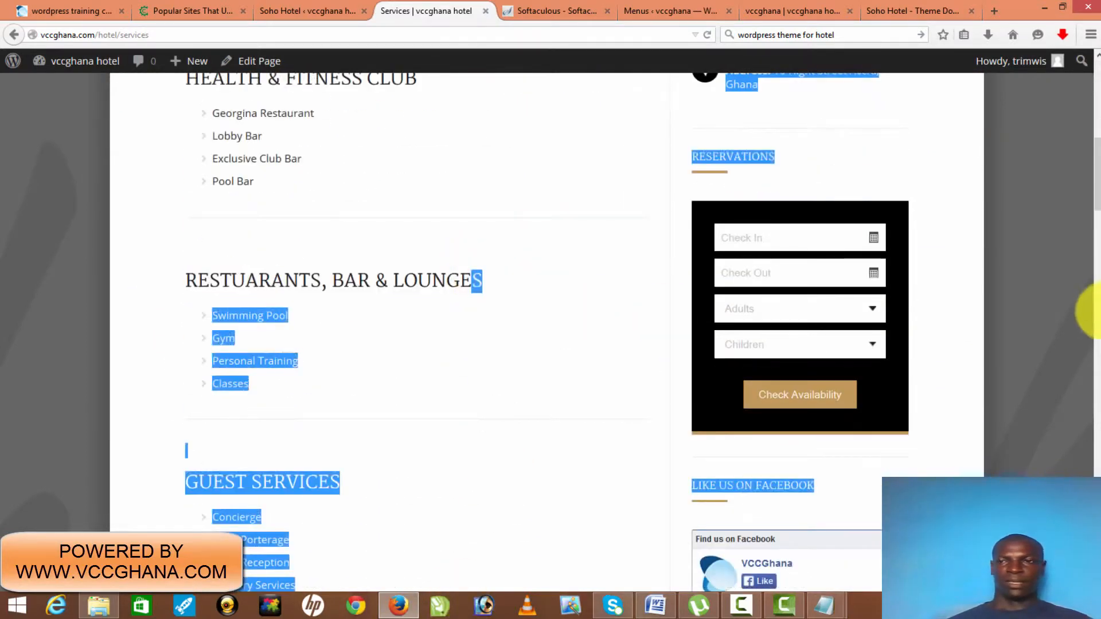
left_click_drag(1094, 189, 1084, 111)
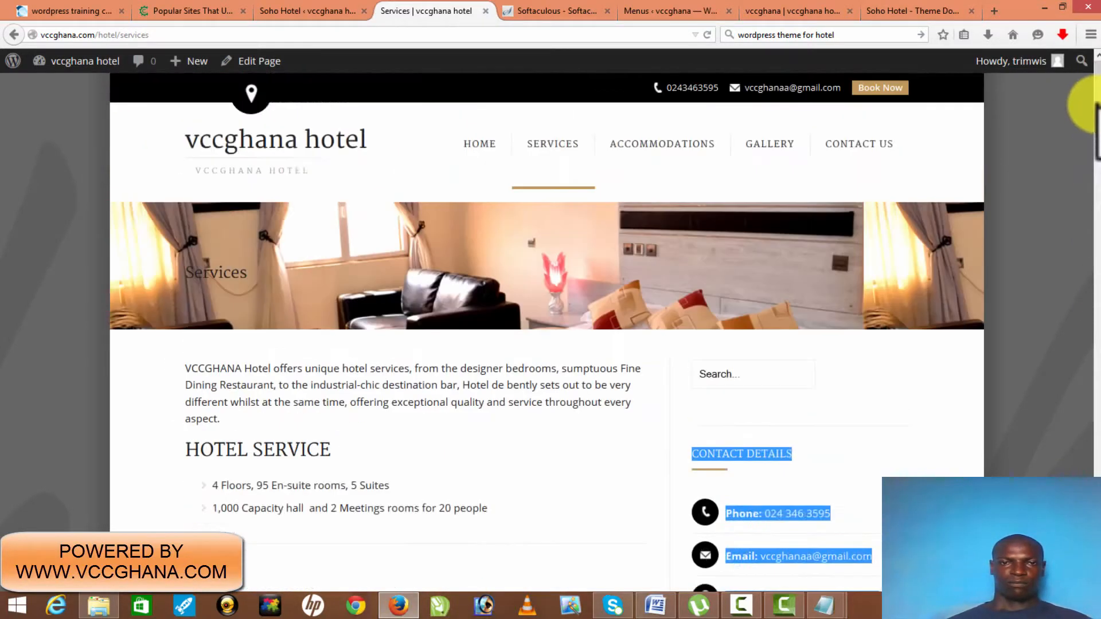
left_click(442, 443)
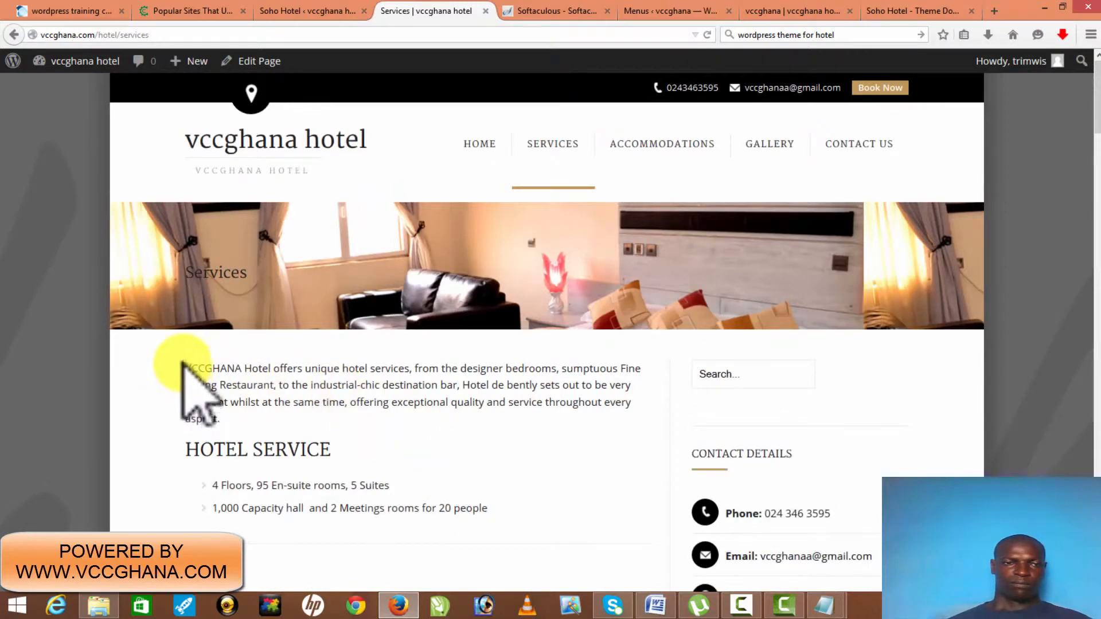
left_click_drag(182, 362, 200, 390)
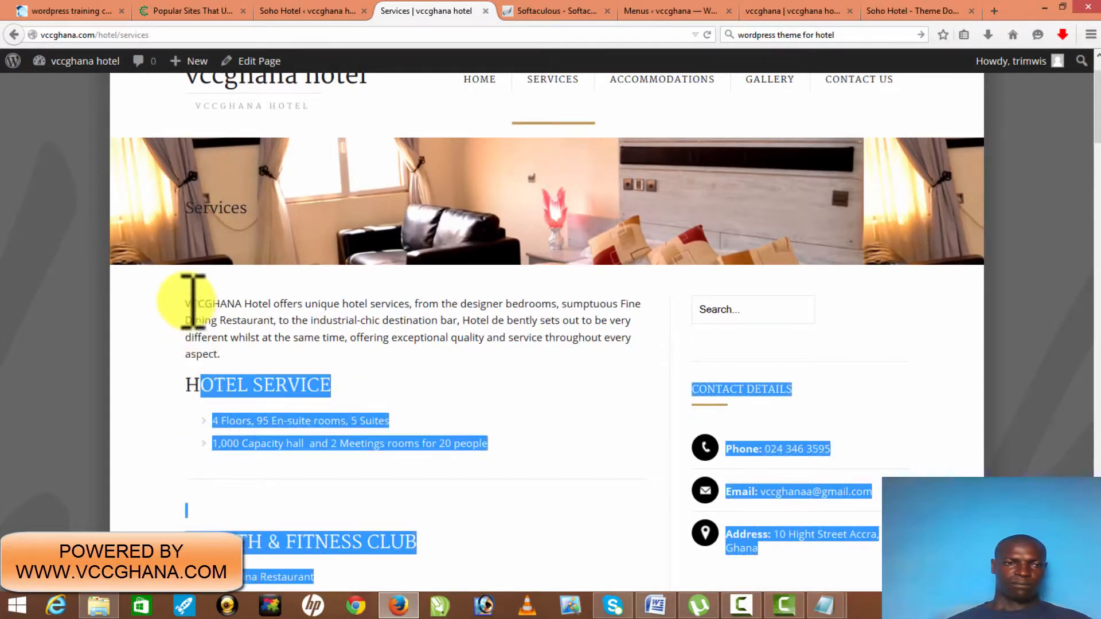
left_click(192, 302)
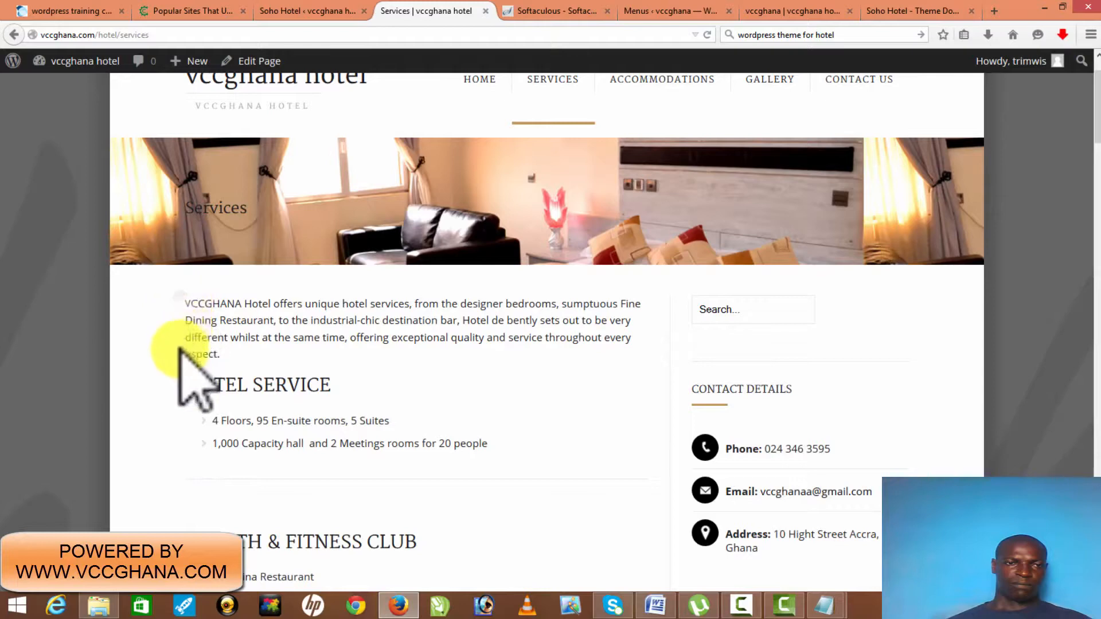
left_click_drag(179, 348, 217, 361)
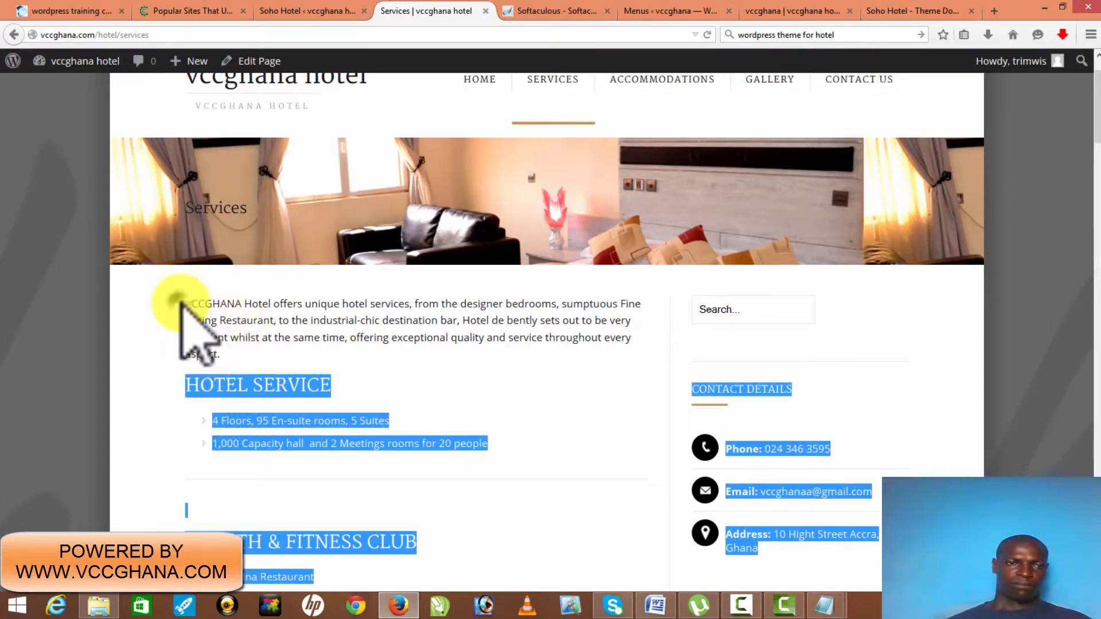
left_click(181, 302)
left_click_drag(182, 301, 470, 418)
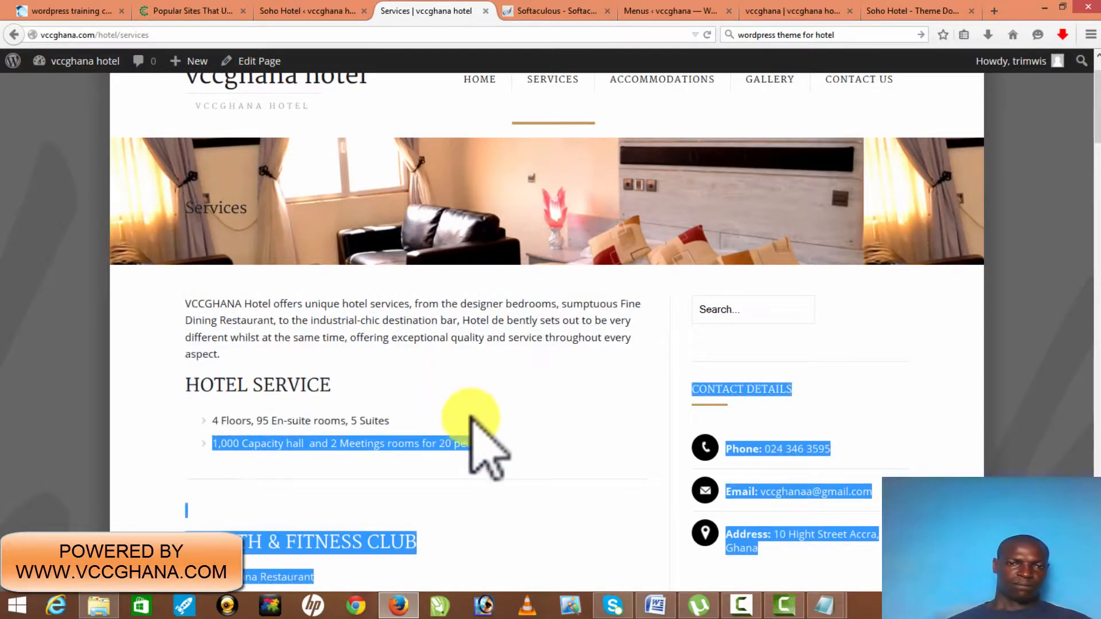
left_click_drag(1098, 87, 923, 522)
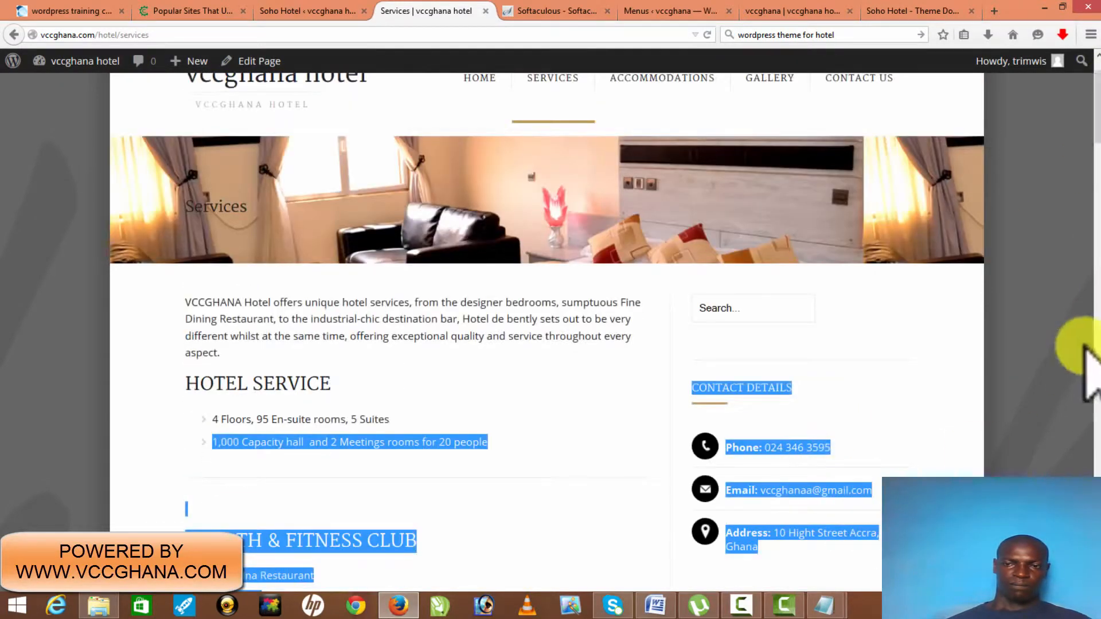
mouse_move(1093, 98)
left_mouse_down()
mouse_move(1092, 428)
mouse_move(1093, 86)
left_mouse_up()
left_click(550, 399)
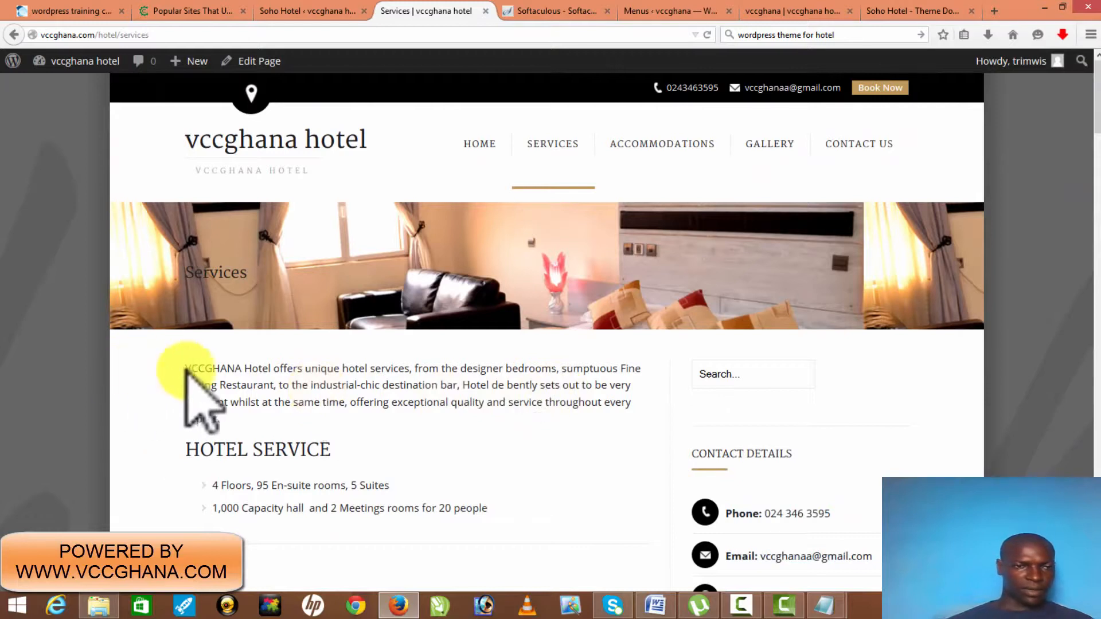
- Select the reference page's intro paragraph together with the Hotel Service list
mouse_move(183, 366)
left_mouse_down()
mouse_move(222, 381)
mouse_move(226, 405)
mouse_move(204, 372)
left_mouse_up()
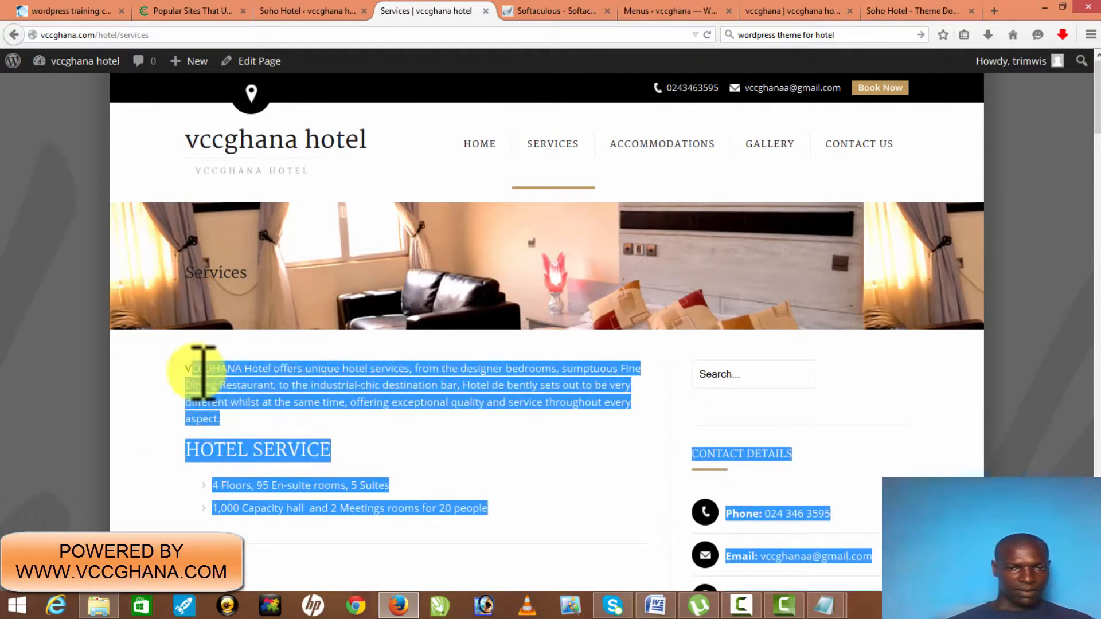
left_click(174, 370)
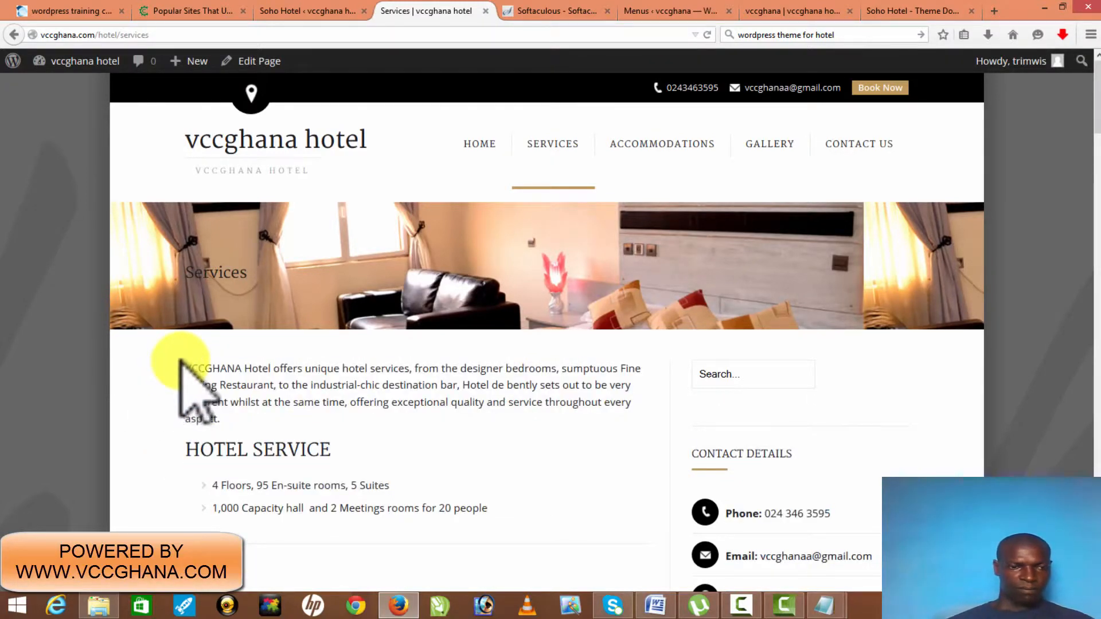
left_click_drag(183, 361, 201, 381)
left_click(205, 372)
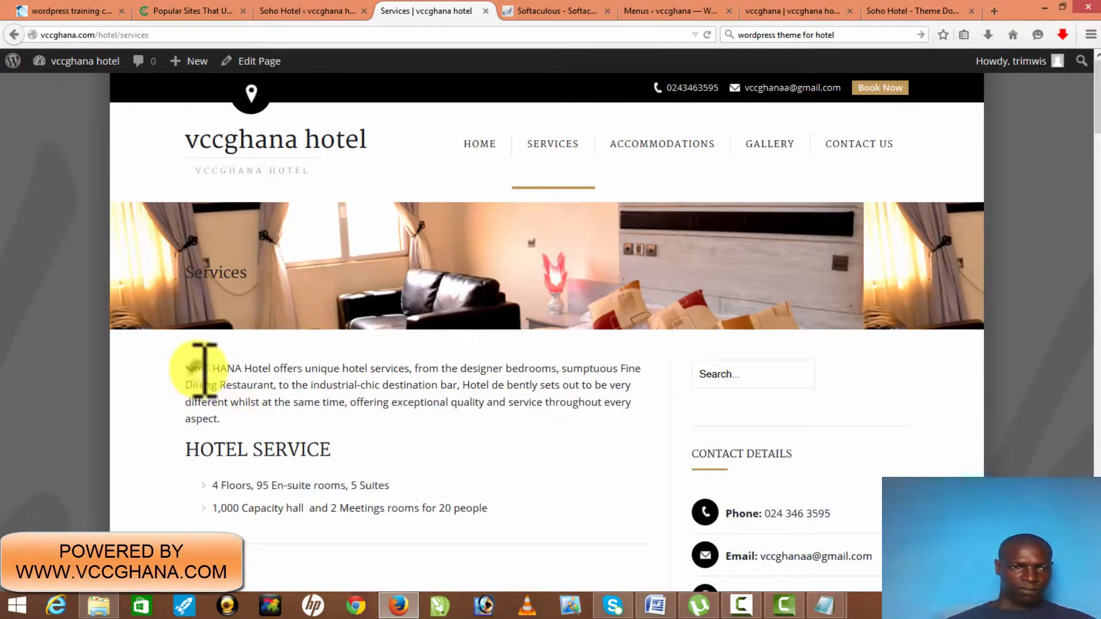
left_click_drag(184, 367, 849, 422)
left_click(184, 367)
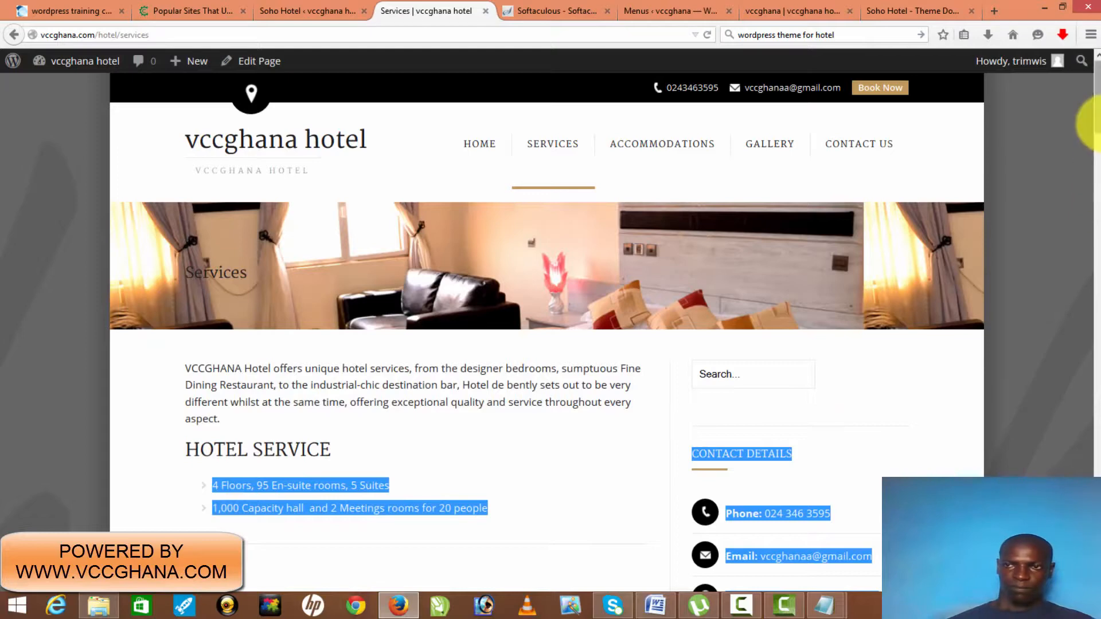
- Select the intro paragraph through HEALTH & FITNESS CLUB, then return to the menu editor
left_click_drag(1090, 124, 1089, 172)
left_click(333, 261)
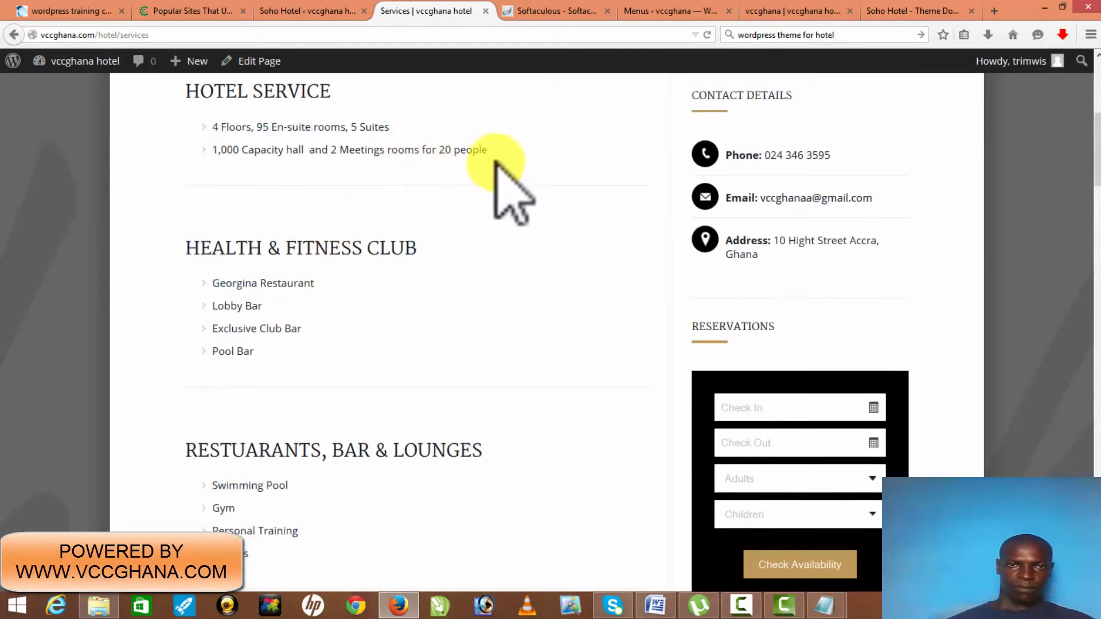
left_click_drag(494, 162, 175, 79)
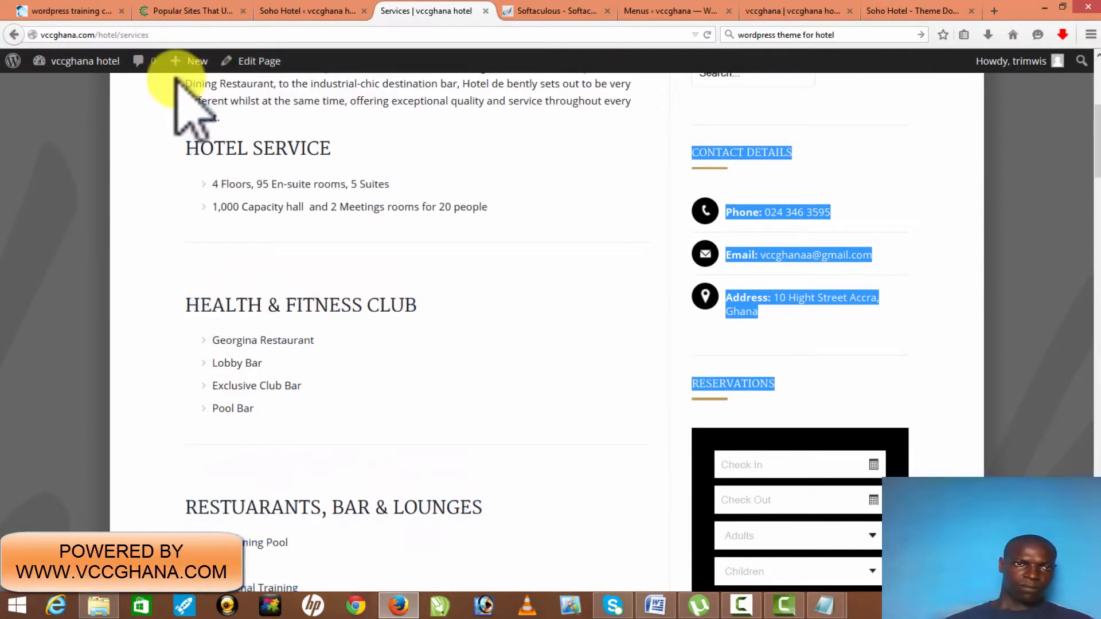
scroll(1086, 114, "up", 4)
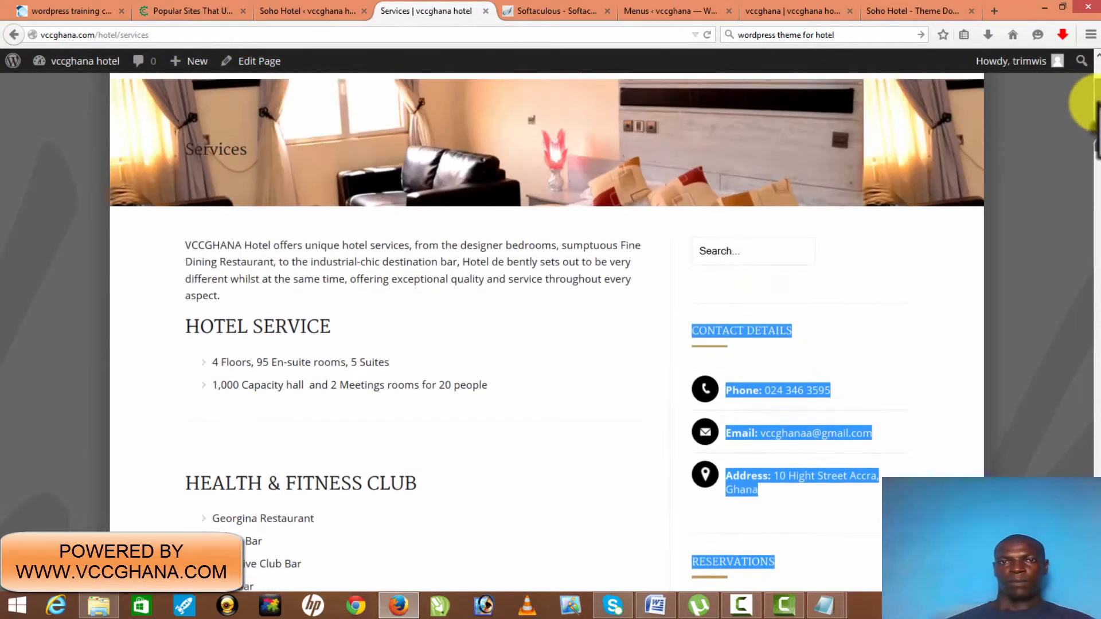
left_click(373, 376)
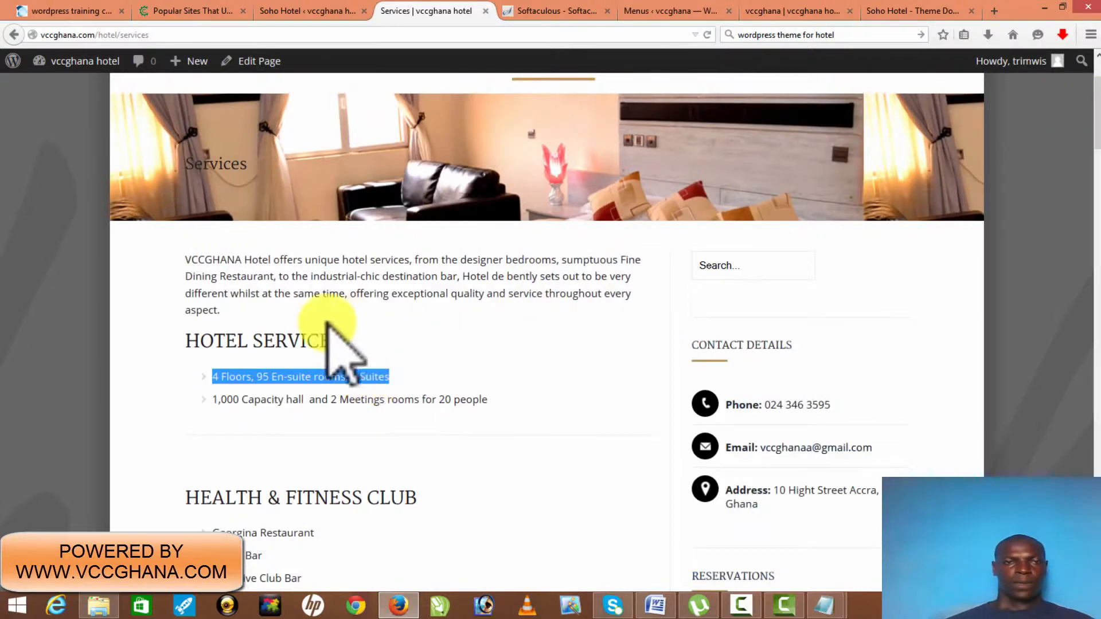
left_click_drag(184, 252, 199, 324)
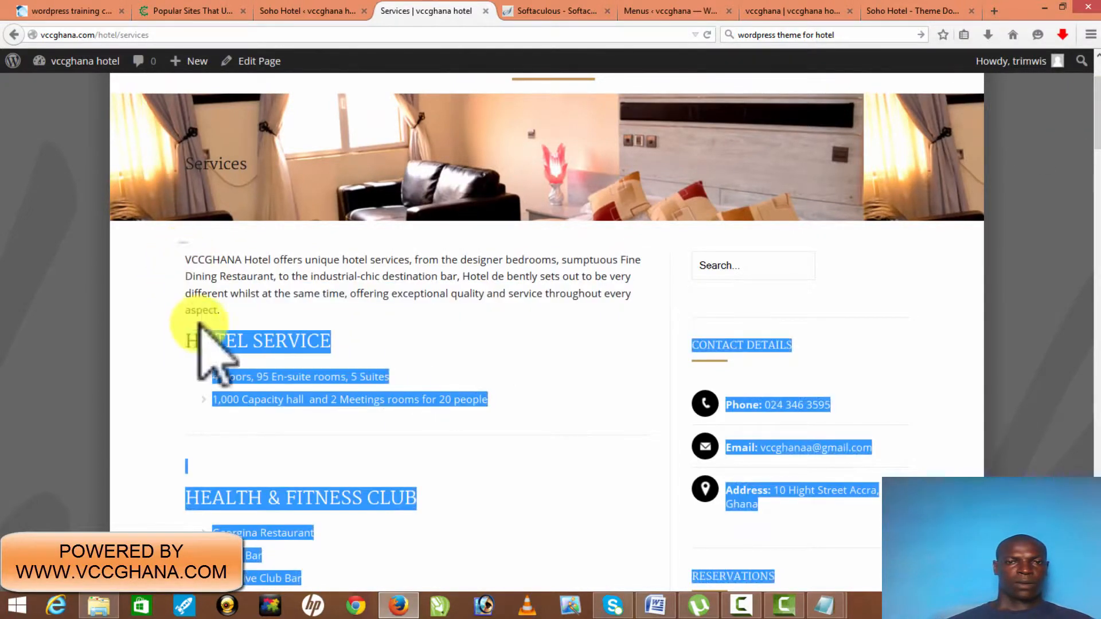
left_click(193, 259)
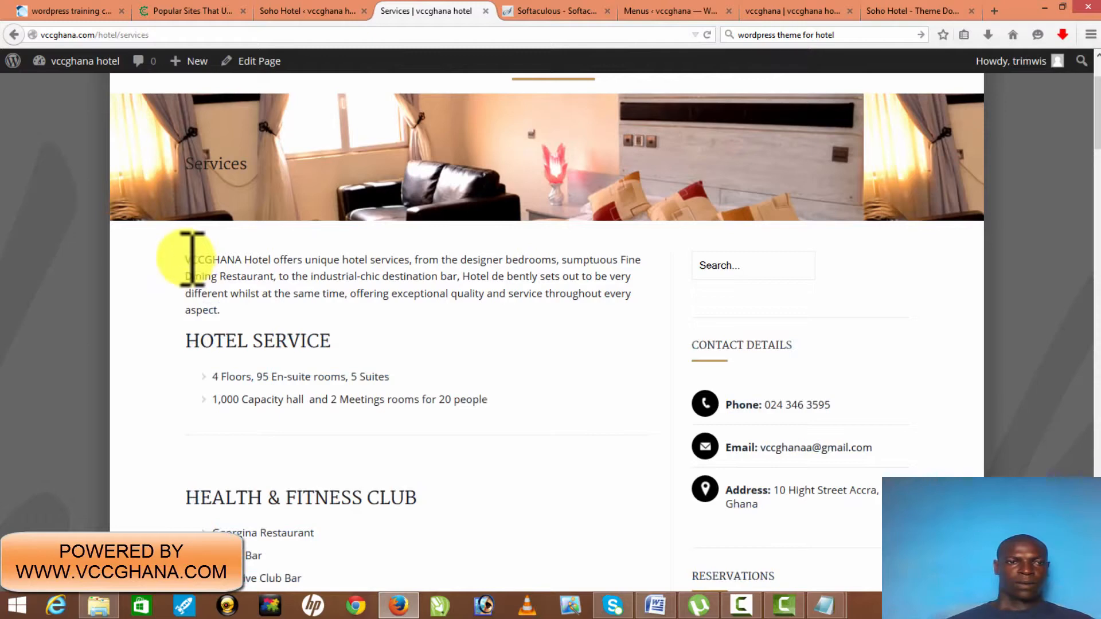
mouse_move(189, 259)
left_mouse_down()
mouse_move(212, 389)
mouse_move(209, 499)
mouse_move(224, 602)
mouse_move(206, 602)
mouse_move(184, 442)
mouse_move(184, 499)
mouse_move(233, 428)
mouse_move(222, 307)
mouse_move(258, 298)
left_mouse_up()
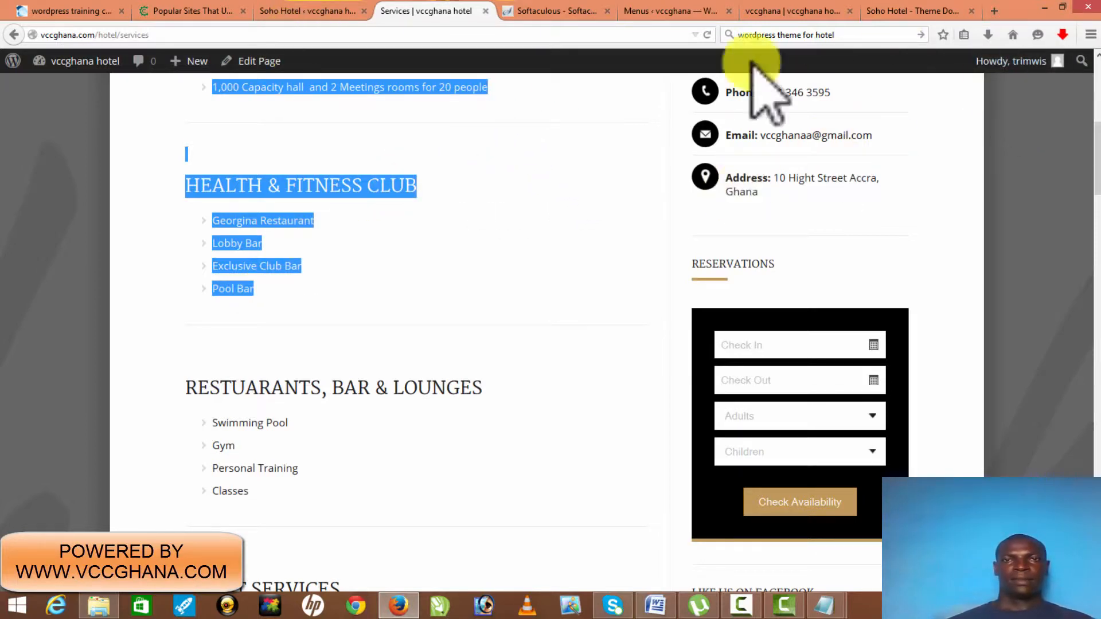
left_click(665, 11)
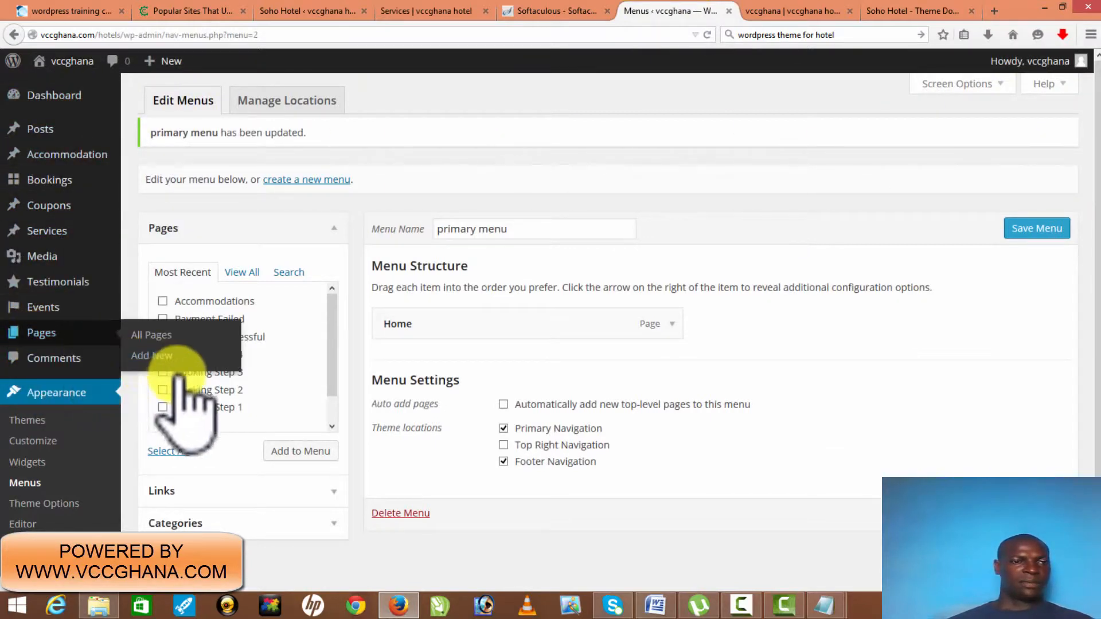
- Title the new page Services and paste in the hotel service and fitness club content
mouse_move(46, 333)
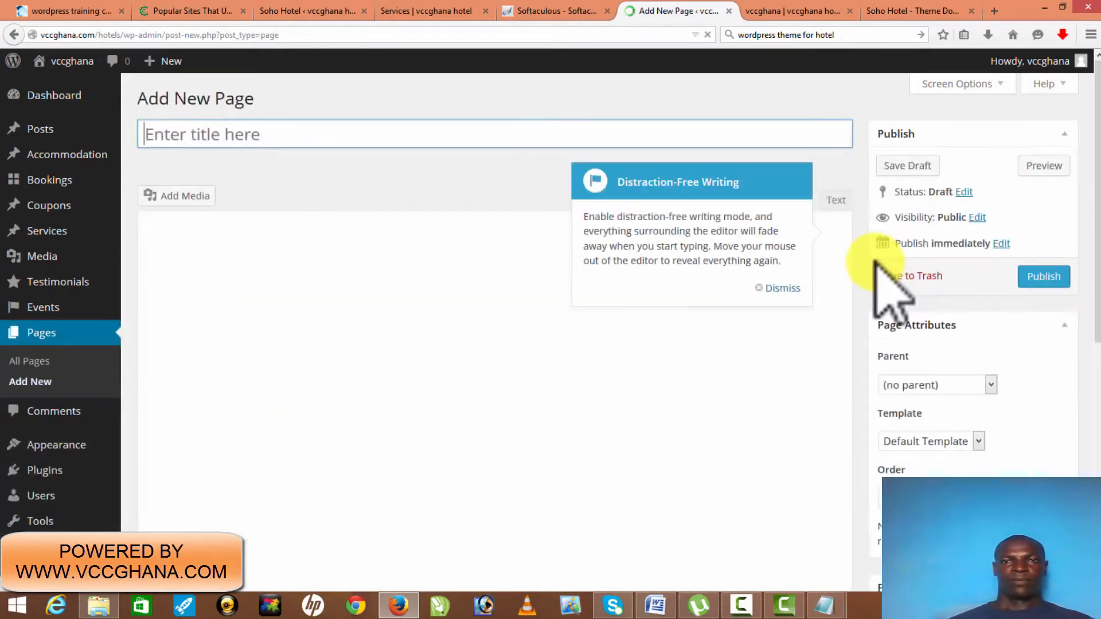
left_click(227, 128)
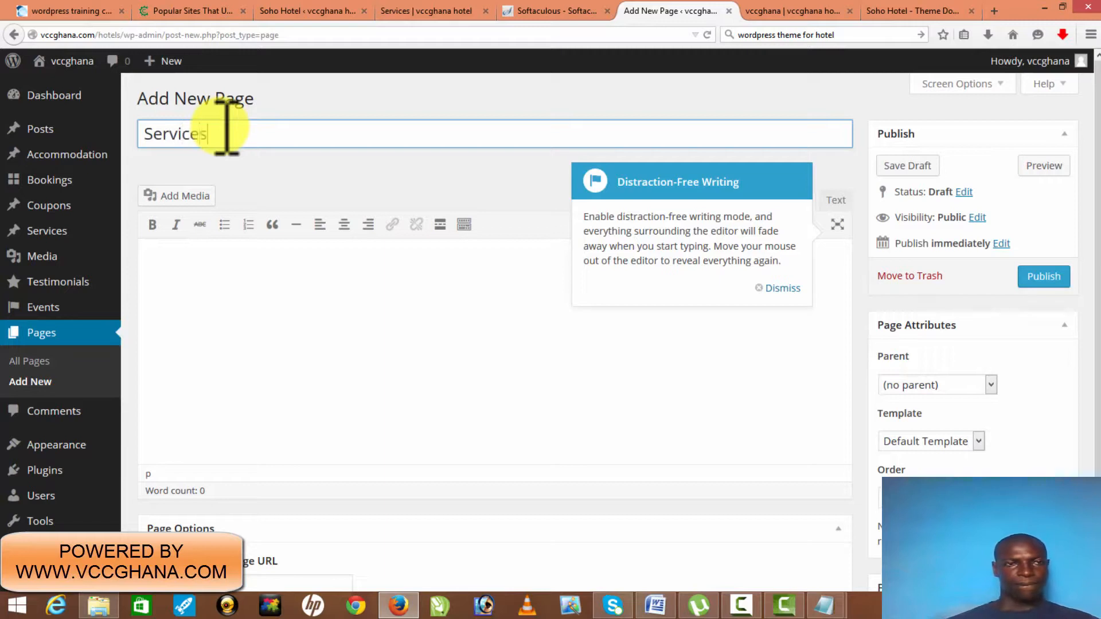
left_click(184, 276)
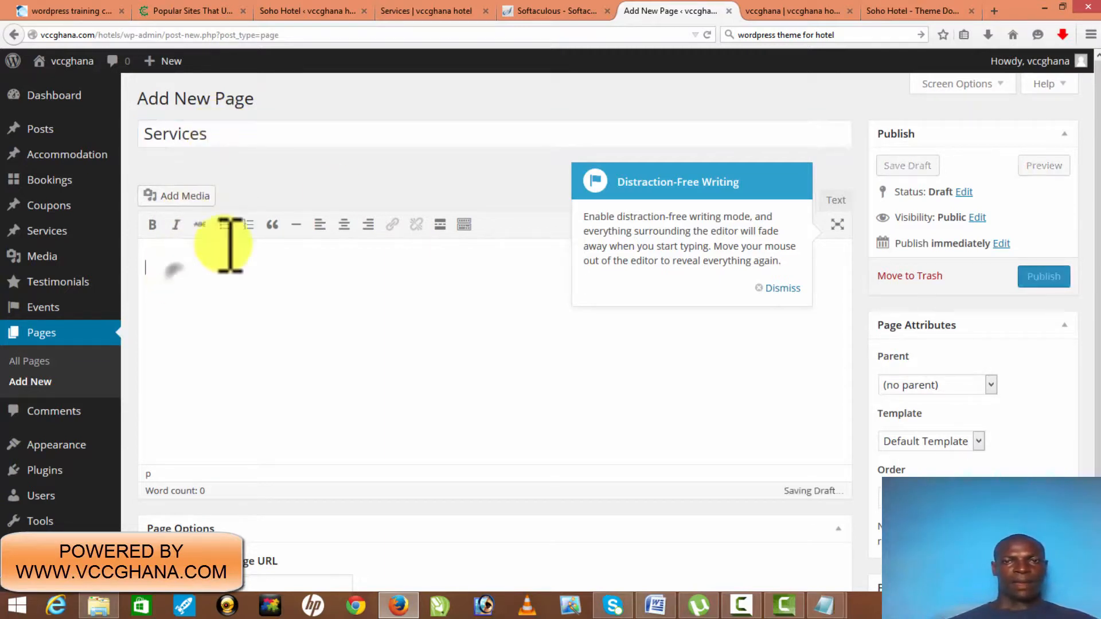
left_click_drag(1097, 196, 1094, 254)
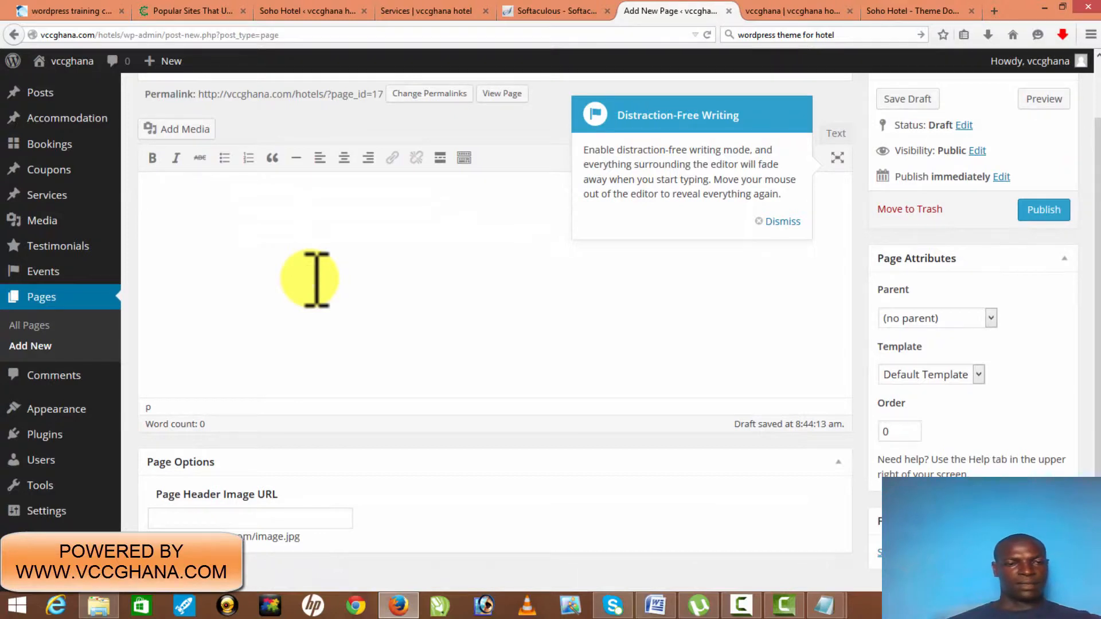
key("ctrl+v")
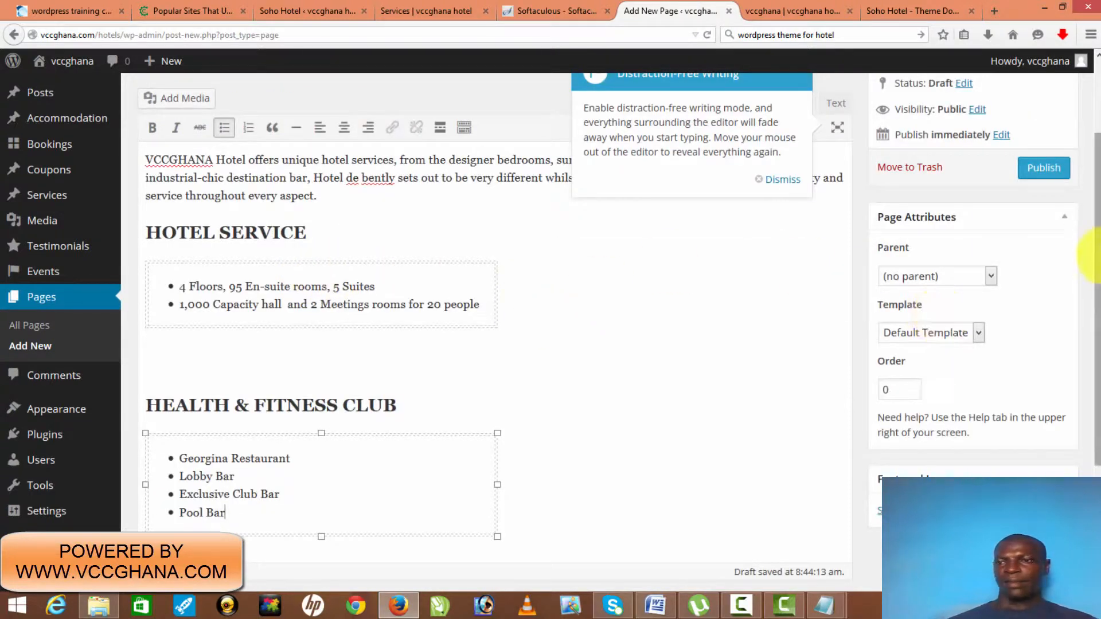
- Keep the Default Template and publish the Services page
scroll(1096, 253, "down", 1)
left_click(975, 315)
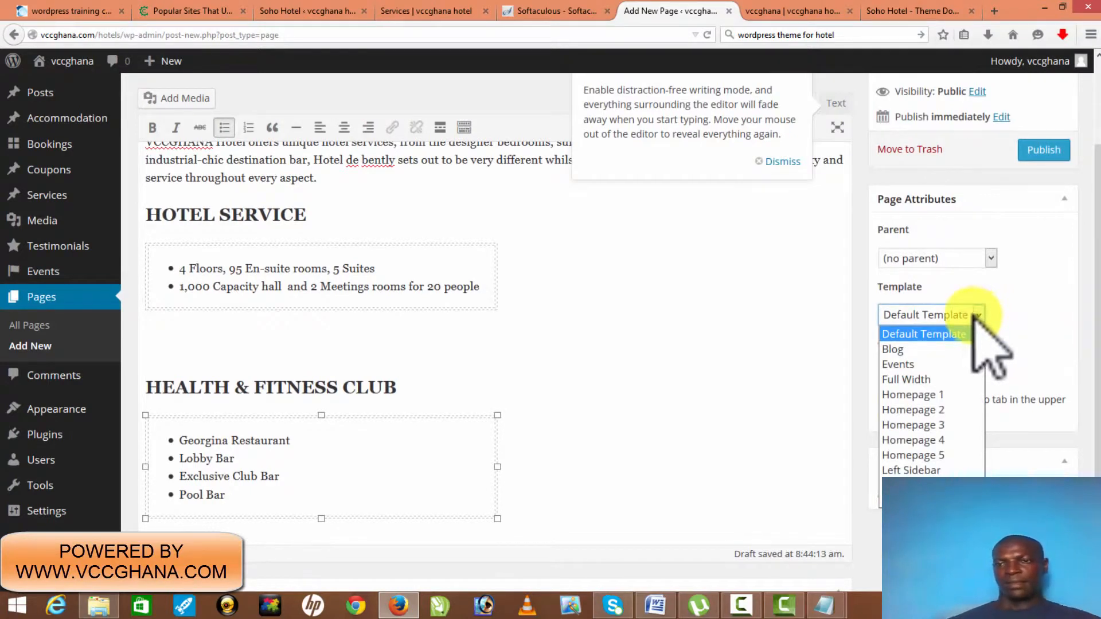
left_click(949, 333)
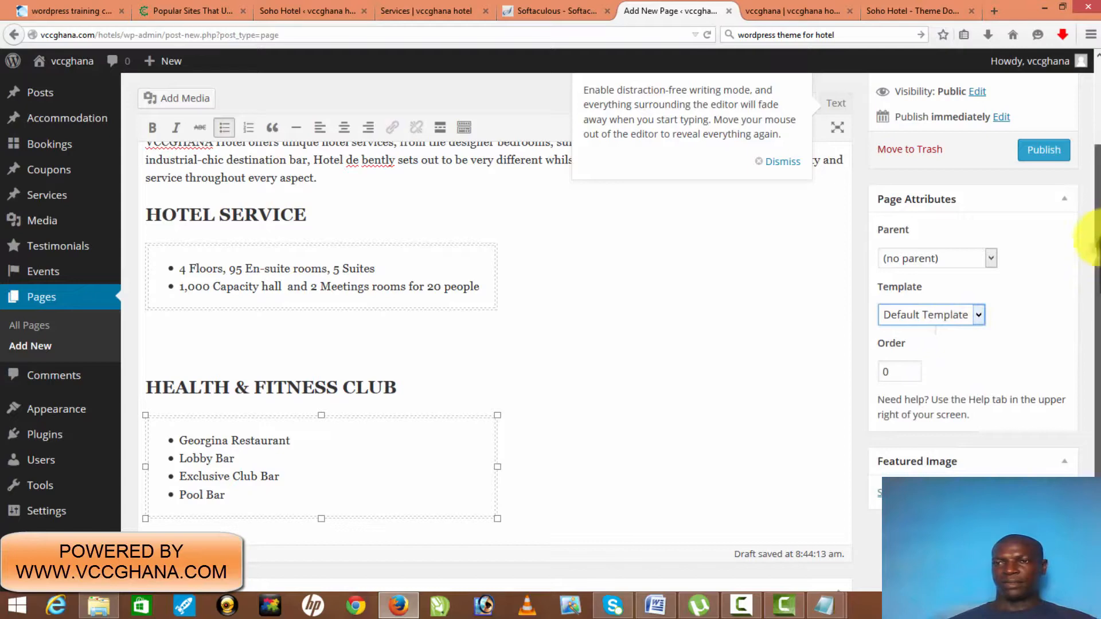
left_click_drag(1095, 241, 1095, 158)
left_click(1042, 277)
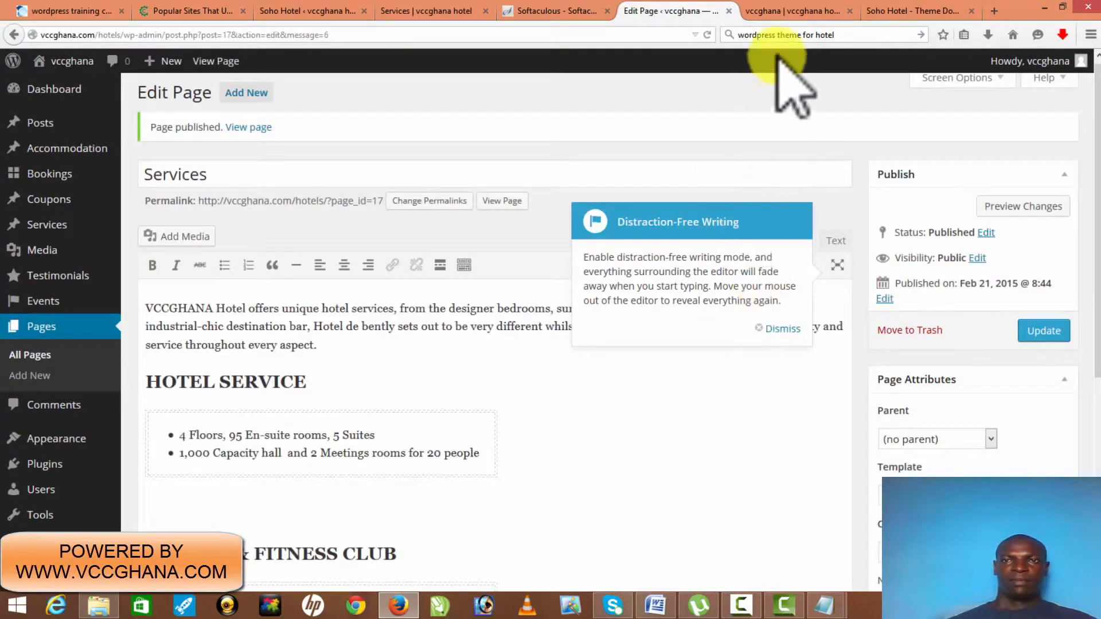
- Reload the live front page to check it, then return to the Services page editor
left_click(774, 12)
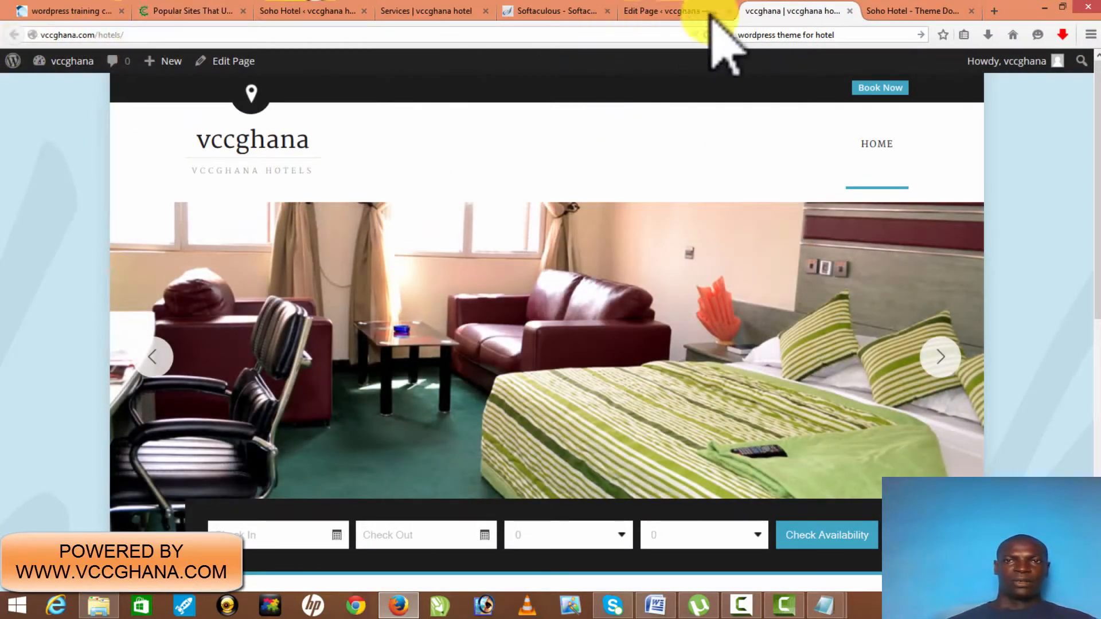
left_click(713, 34)
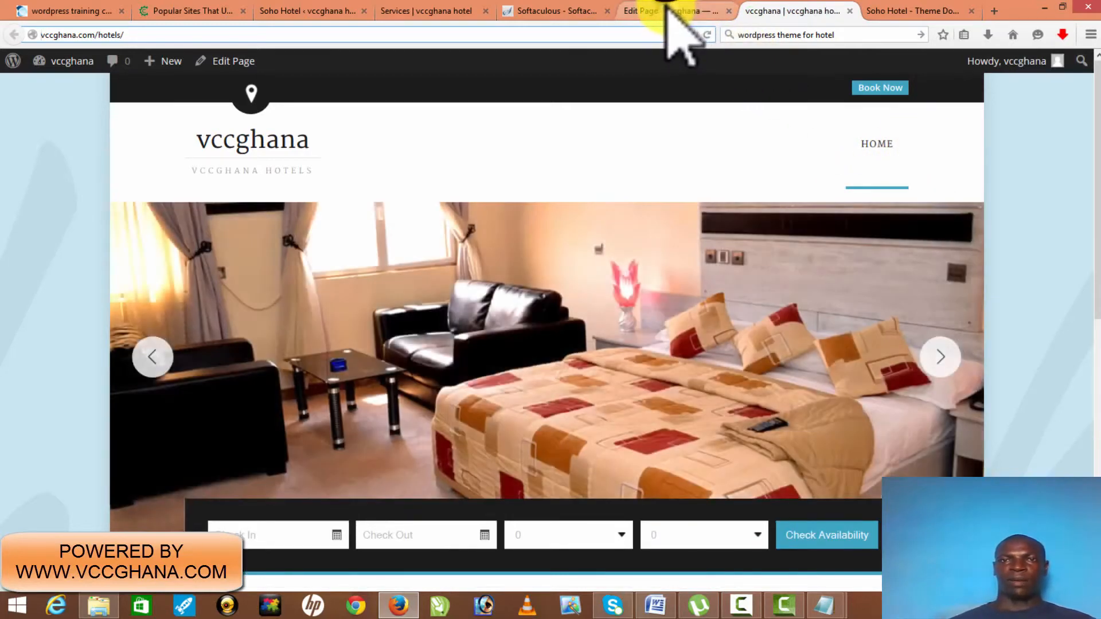
left_click(665, 11)
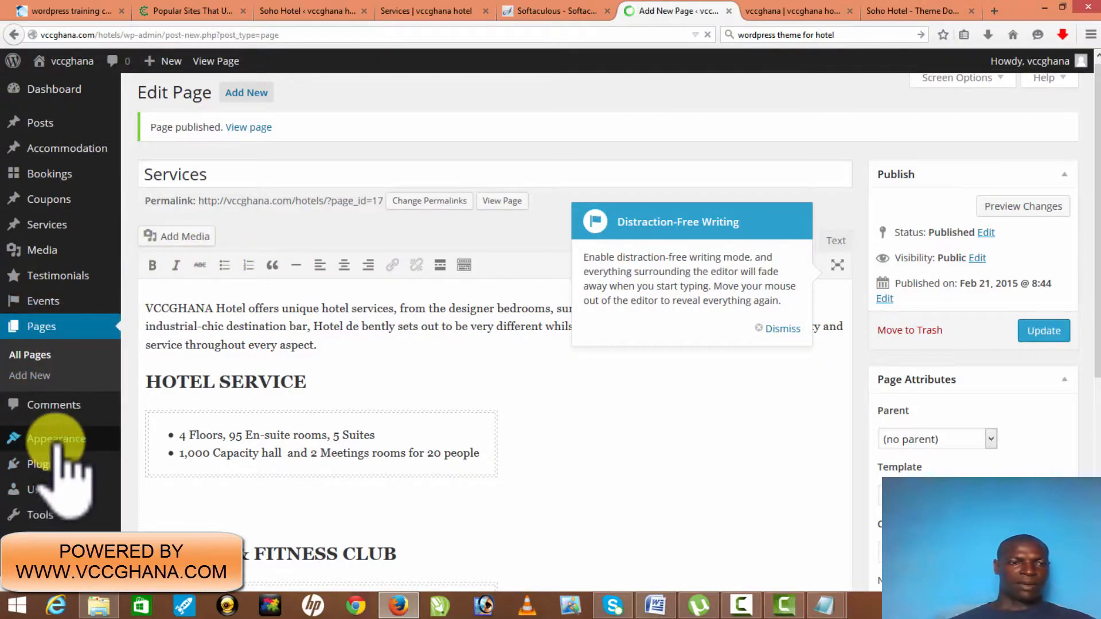
mouse_move(61, 442)
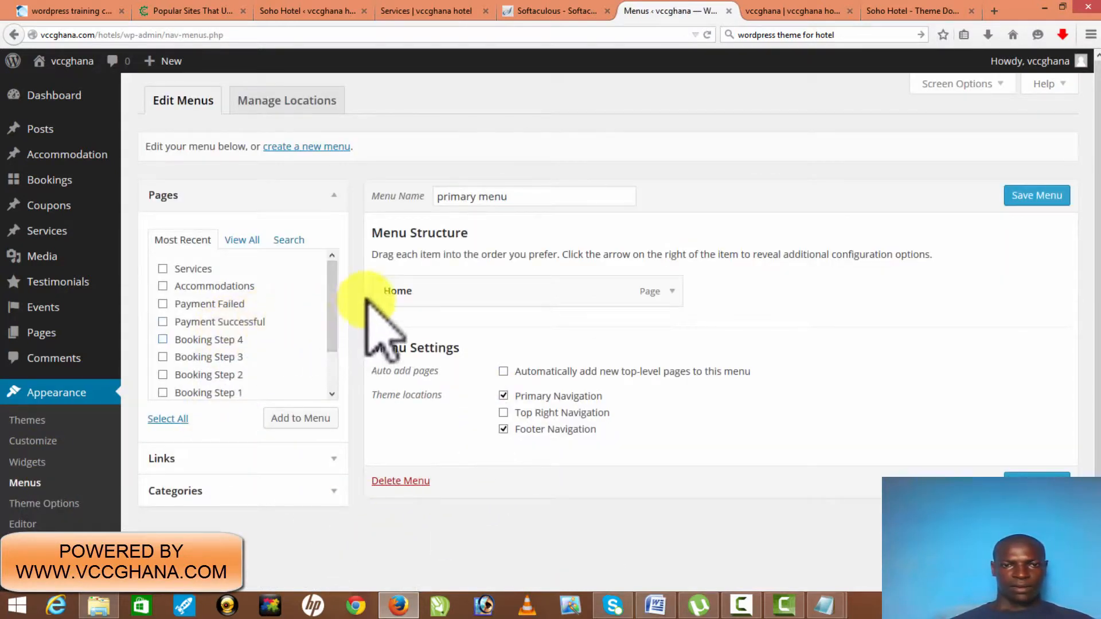
- Add the Services page to the primary menu after Home, then go back to the front page
left_click_drag(334, 302, 325, 253)
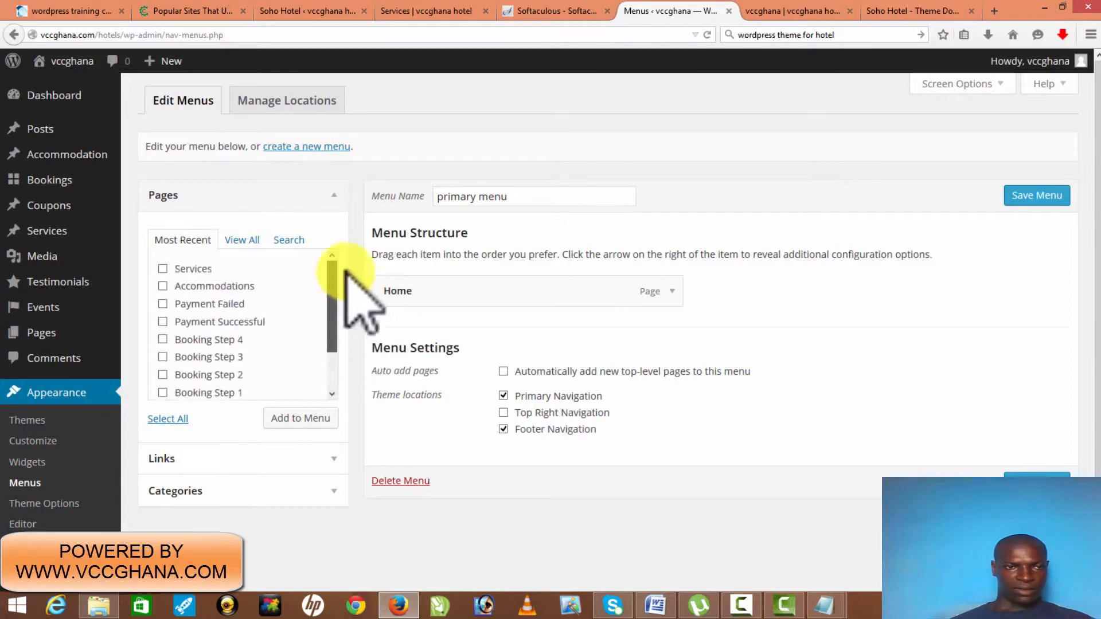
left_click(163, 269)
left_click(293, 420)
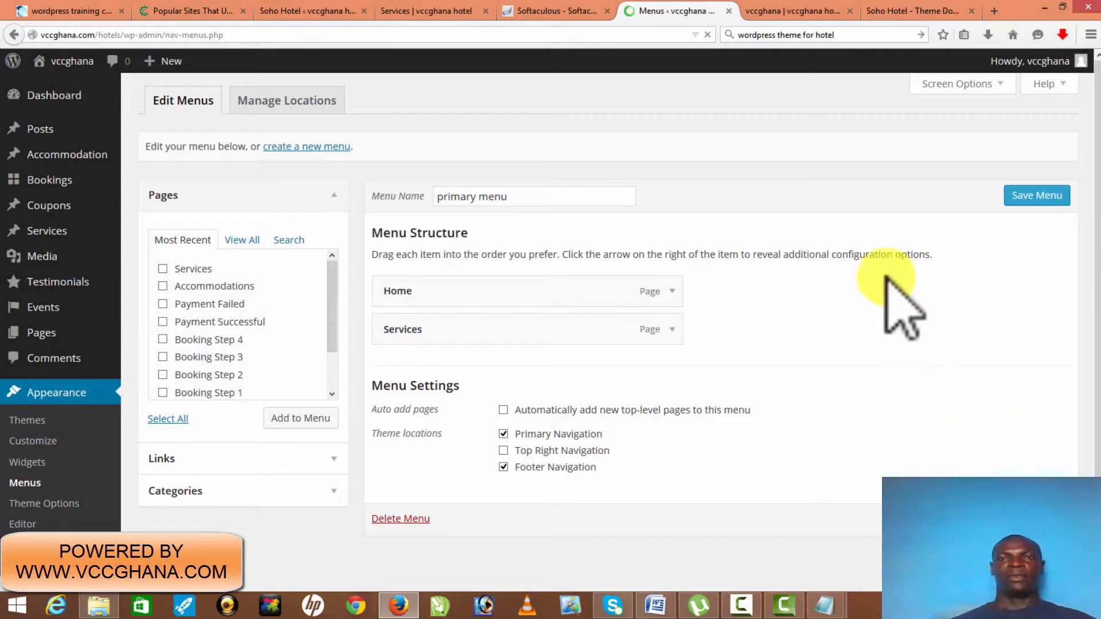
left_click(765, 11)
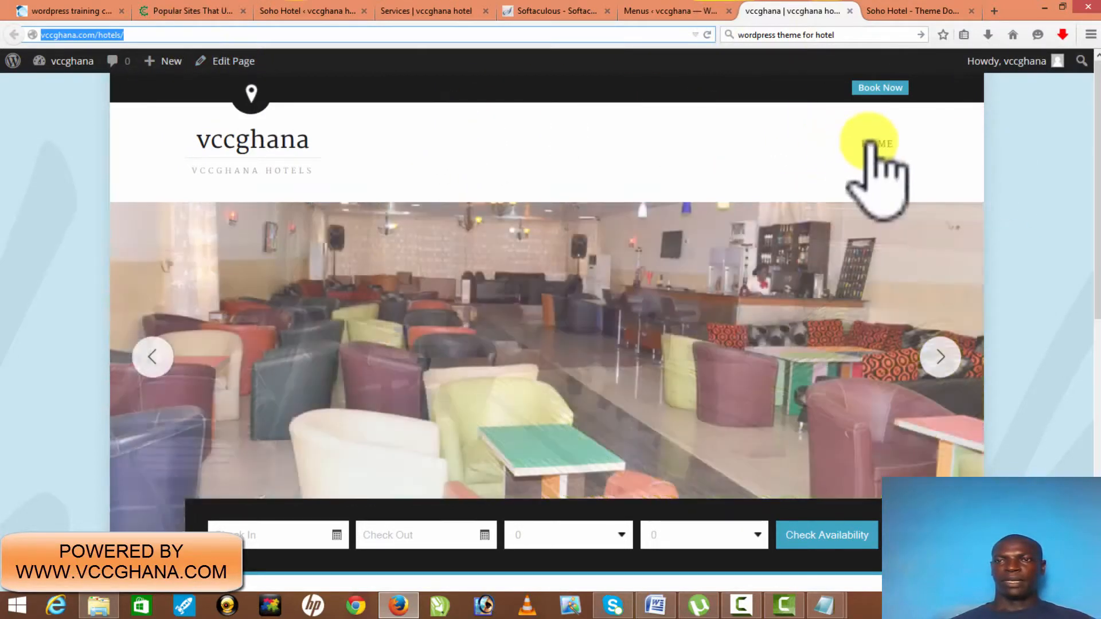
- Reload the front page to show SERVICES beside HOME, then browse the example hotel's Services page
left_click(871, 141)
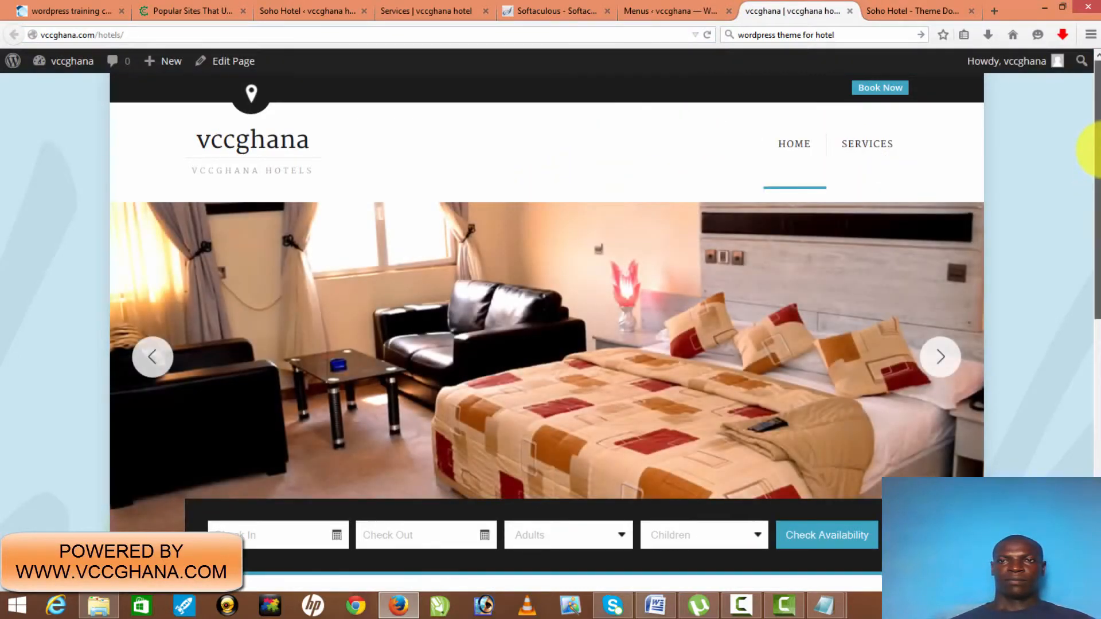
left_click_drag(1096, 152, 1044, 115)
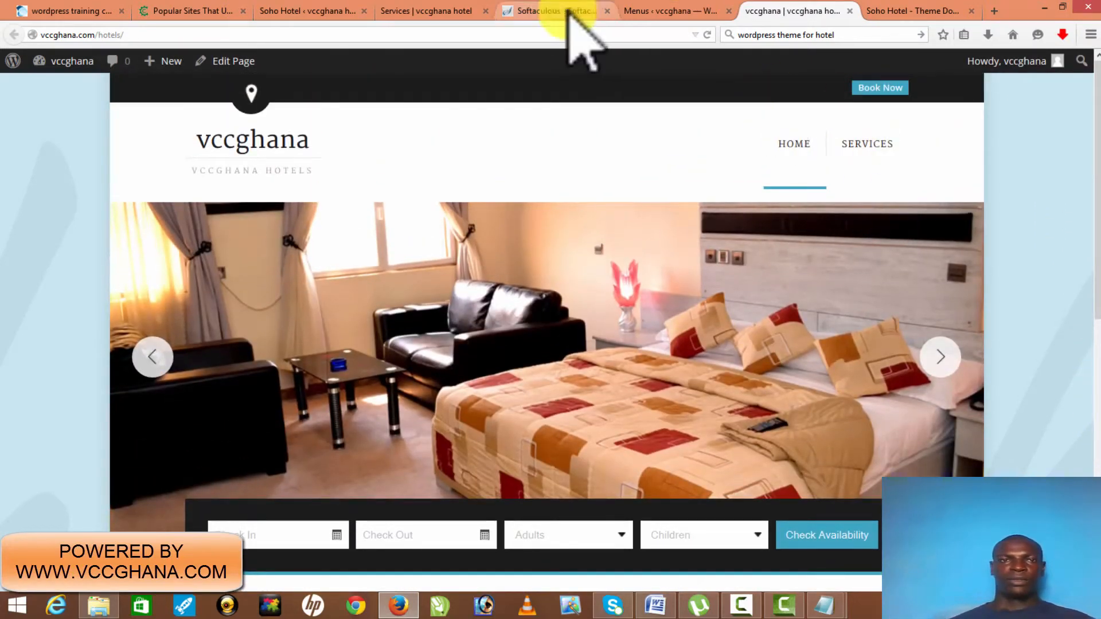
left_click(296, 10)
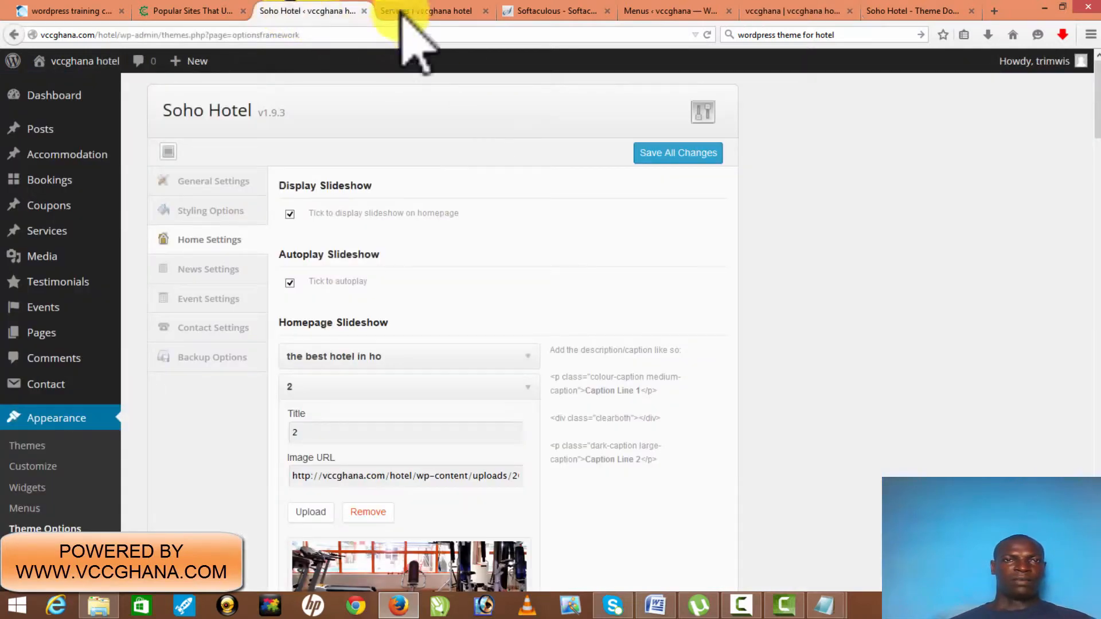
left_click(408, 10)
left_click_drag(1094, 197, 1094, 97)
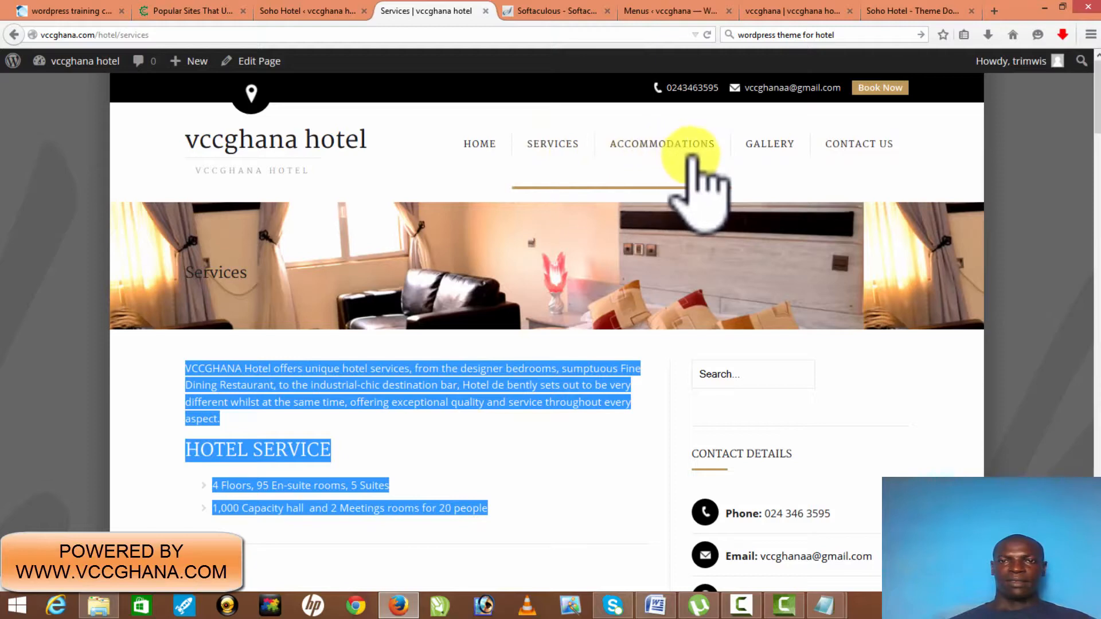
mouse_move(669, 160)
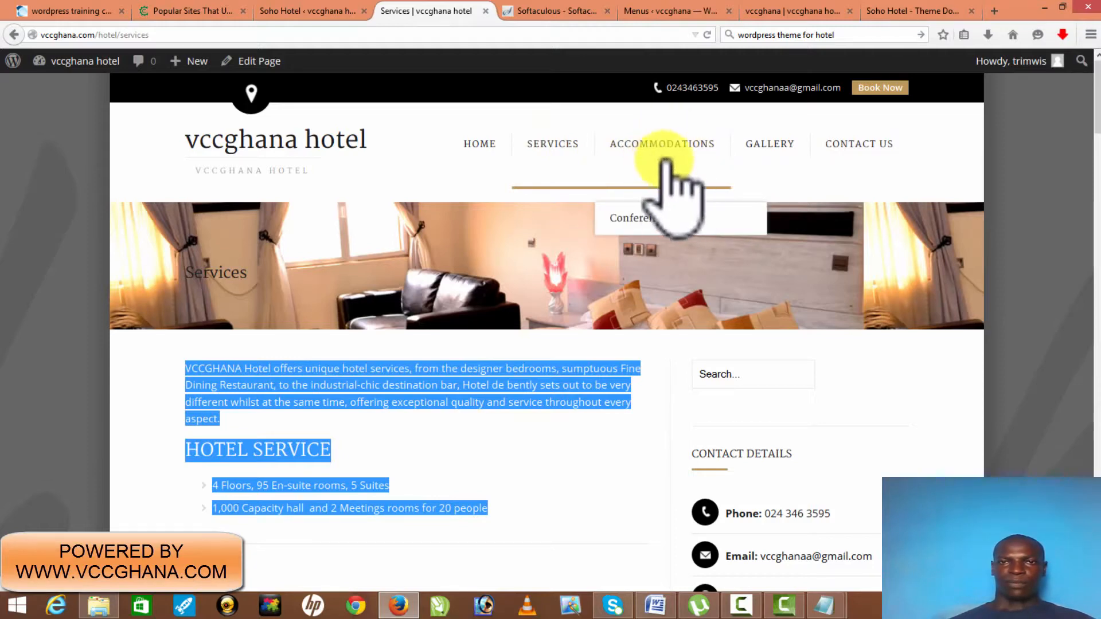
left_click_drag(1098, 124, 1099, 66)
left_click(573, 12)
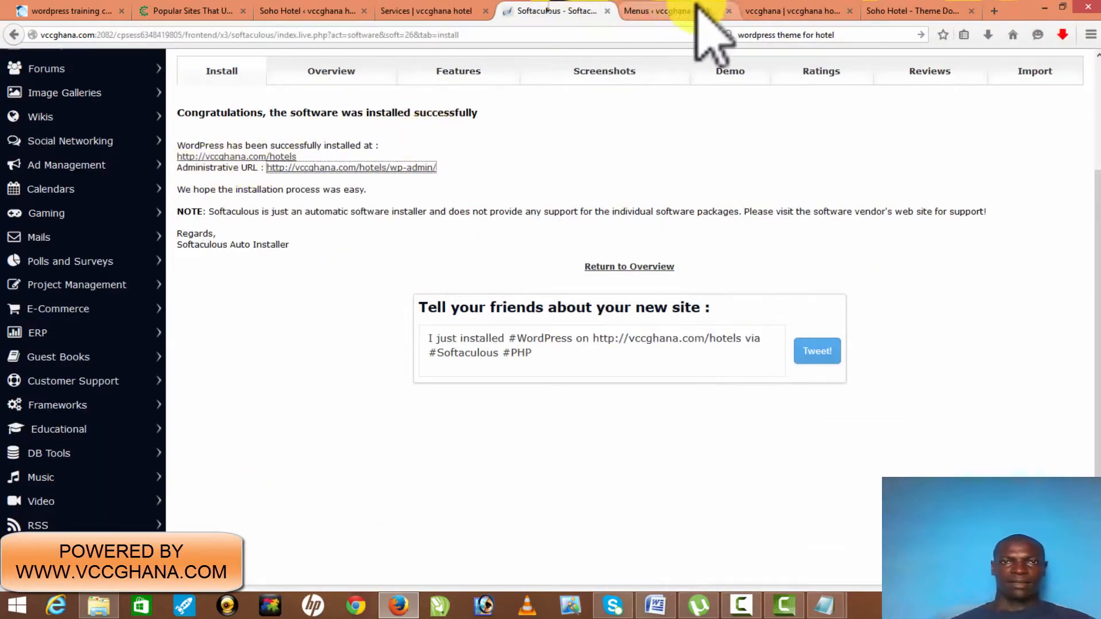
- Open Accommodation > Add Room in a separate tab from the menu editor
left_click(646, 8)
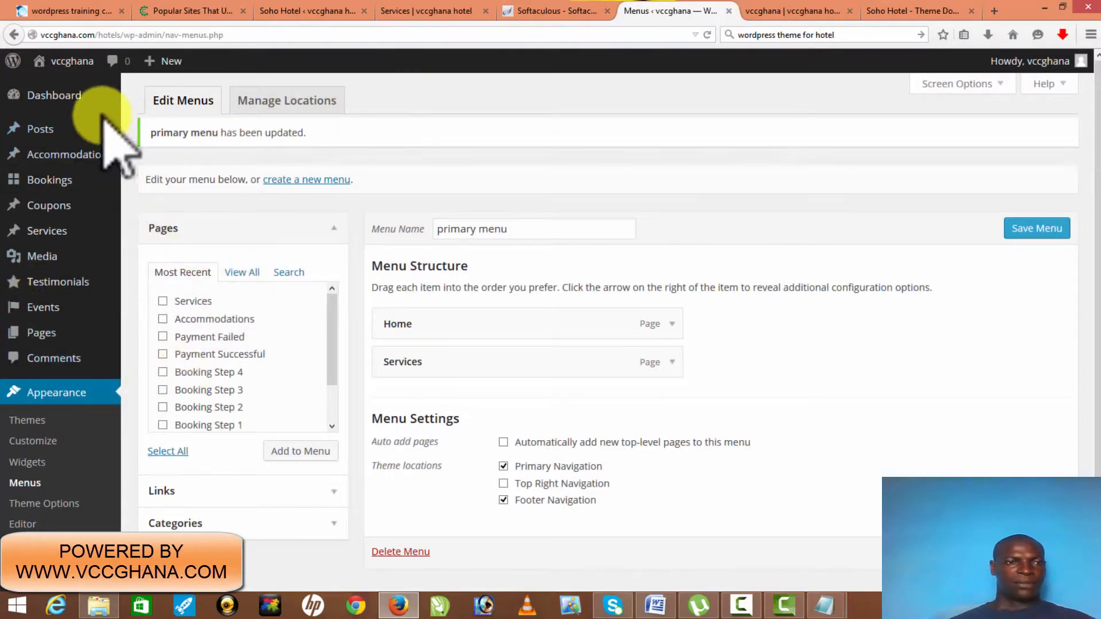
mouse_move(56, 284)
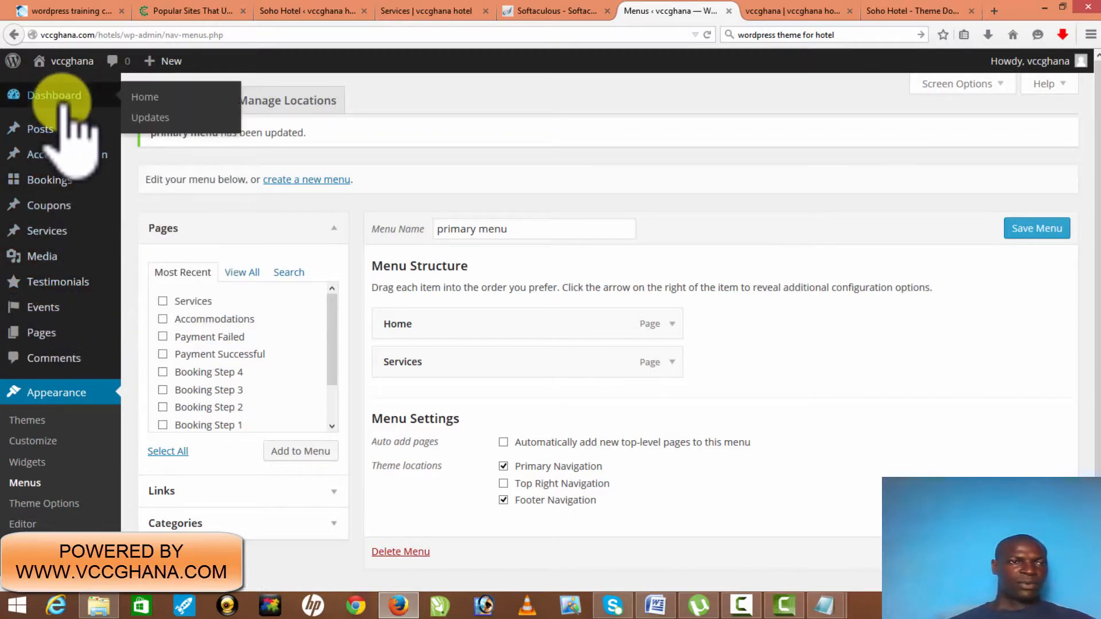
mouse_move(60, 159)
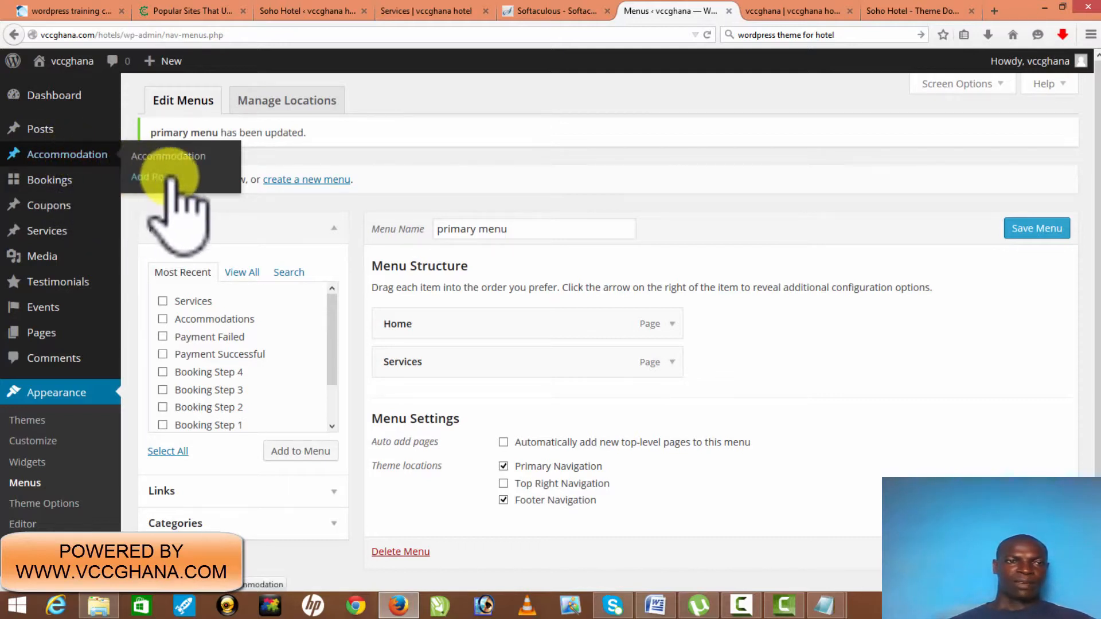
left_click(158, 176, "ctrl")
scroll(158, 176, "up", 1)
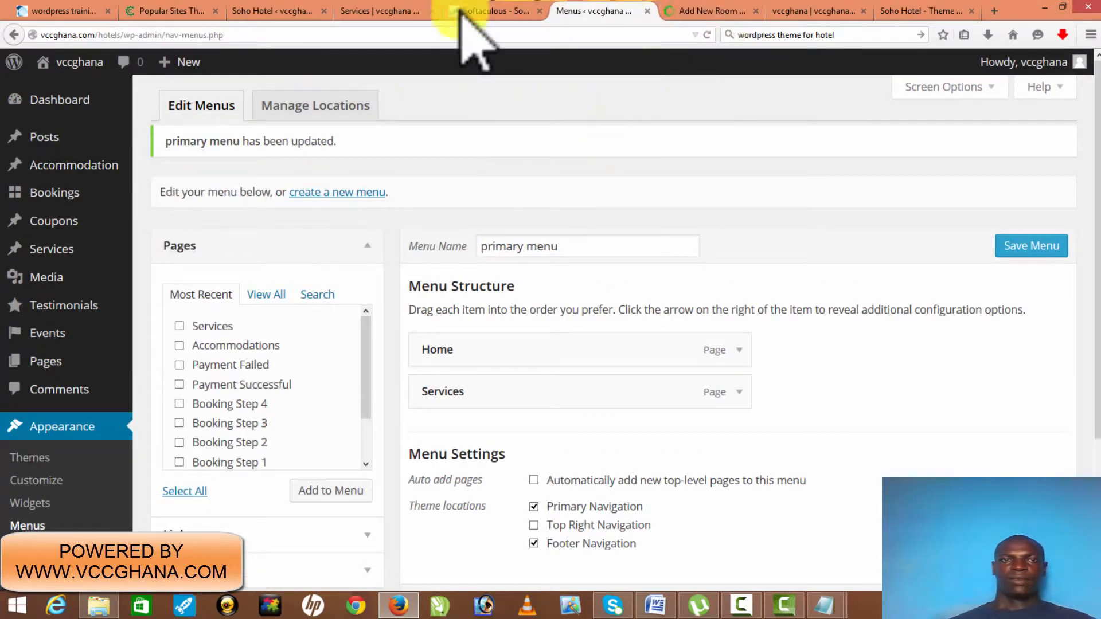
- Browse the example hotel's Accommodations page and view the Standard Room details
left_click(389, 11)
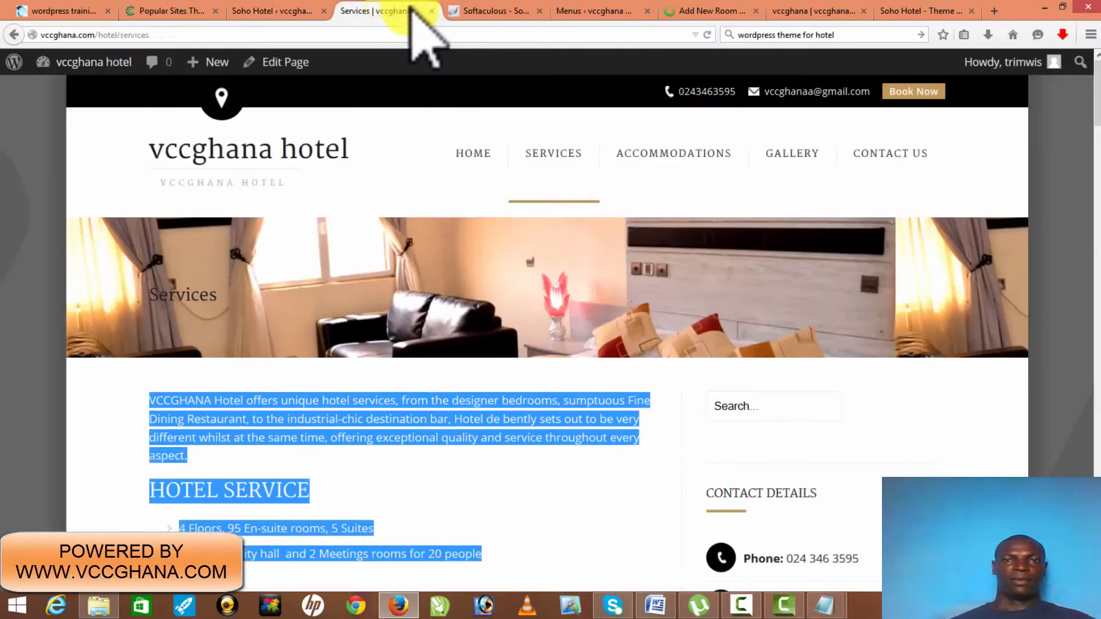
left_click(677, 156)
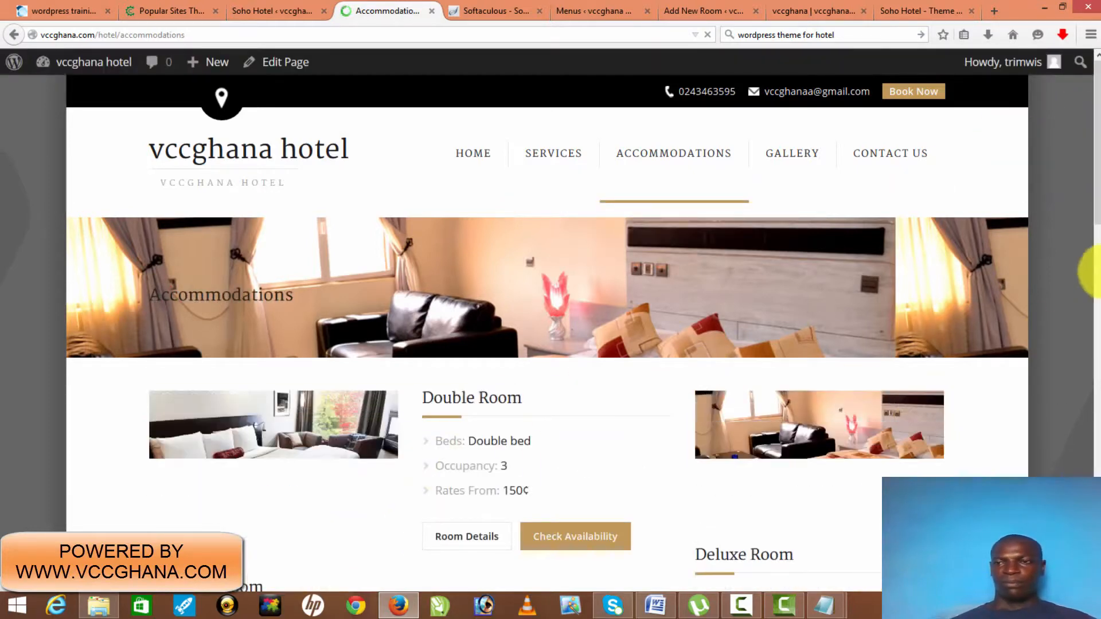
scroll(1089, 269, "down", 5)
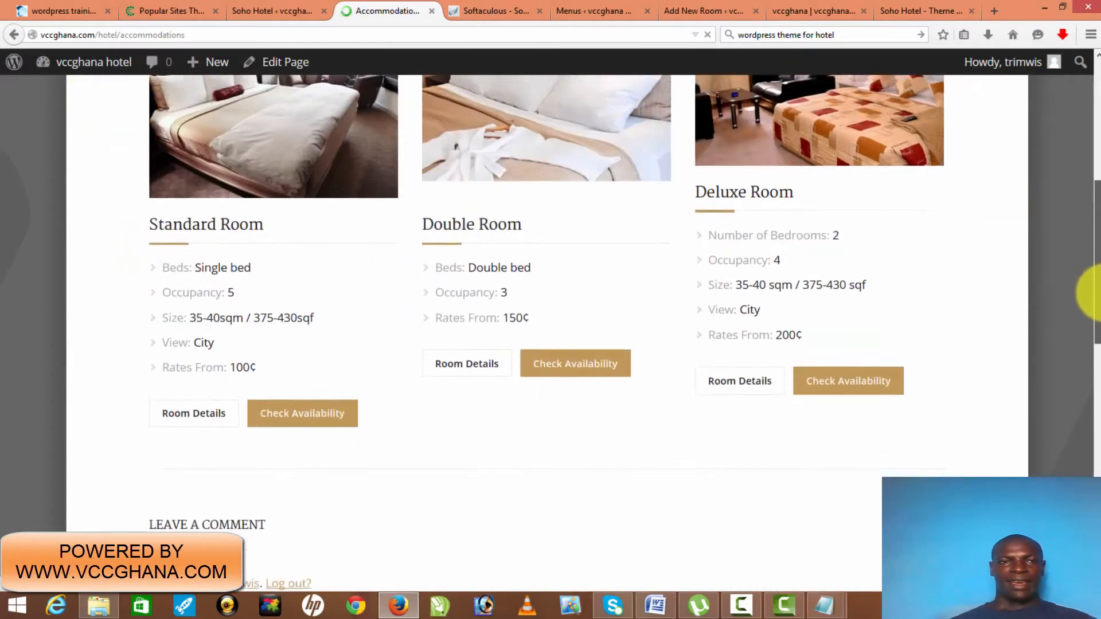
left_click_drag(1099, 293, 1099, 272)
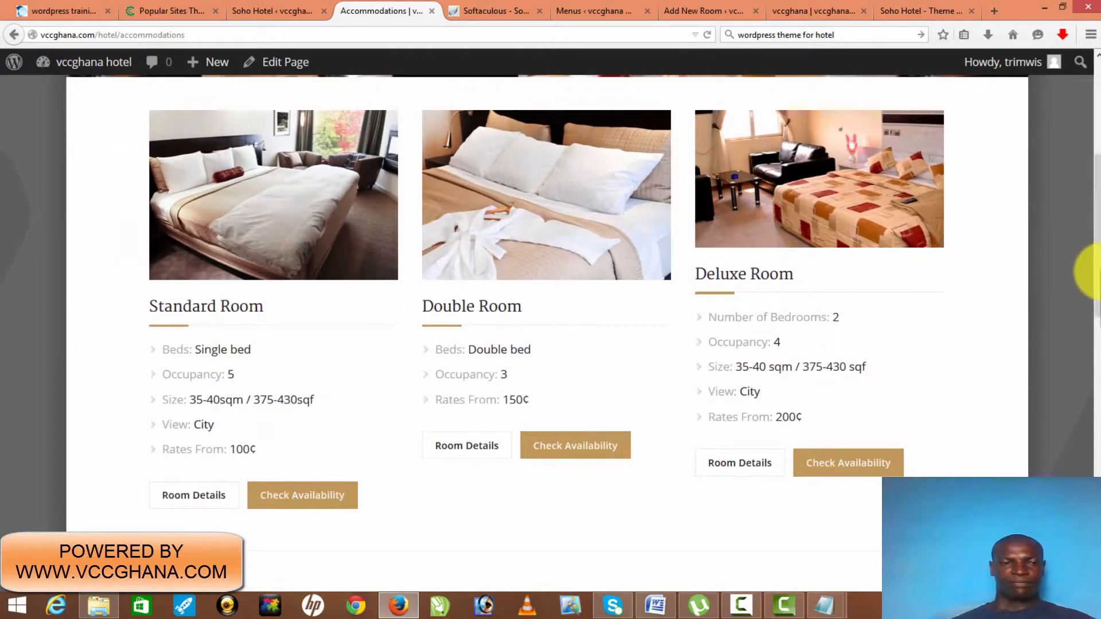
left_click(261, 244)
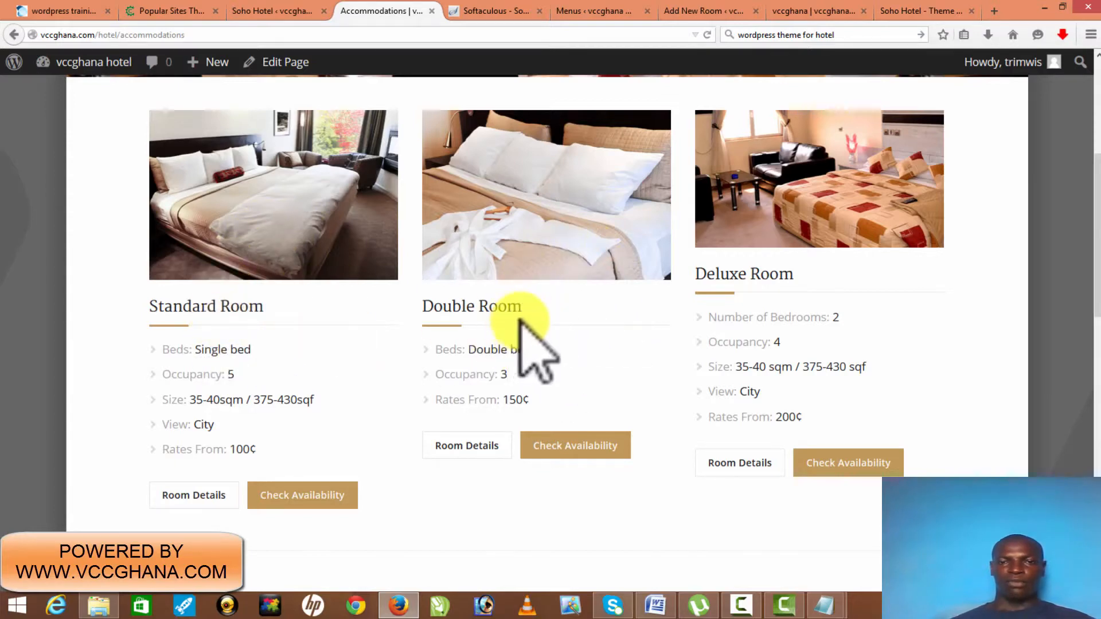
left_click_drag(1089, 210, 1084, 176)
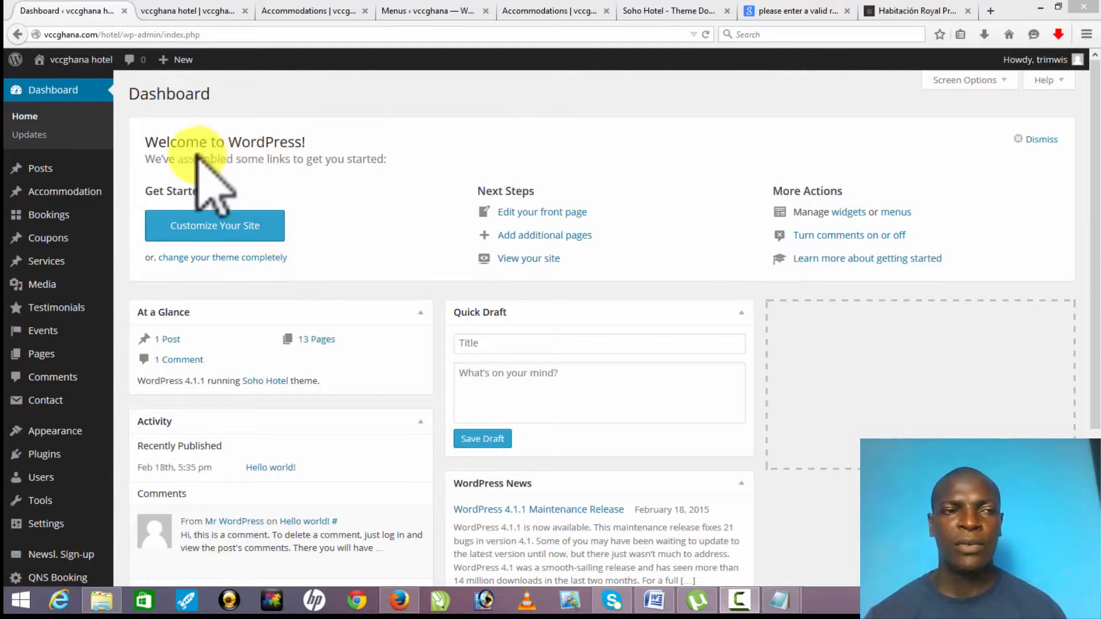
- Title the new room 'Standard Room' and paste in its king-bed city-view description
mouse_move(83, 194)
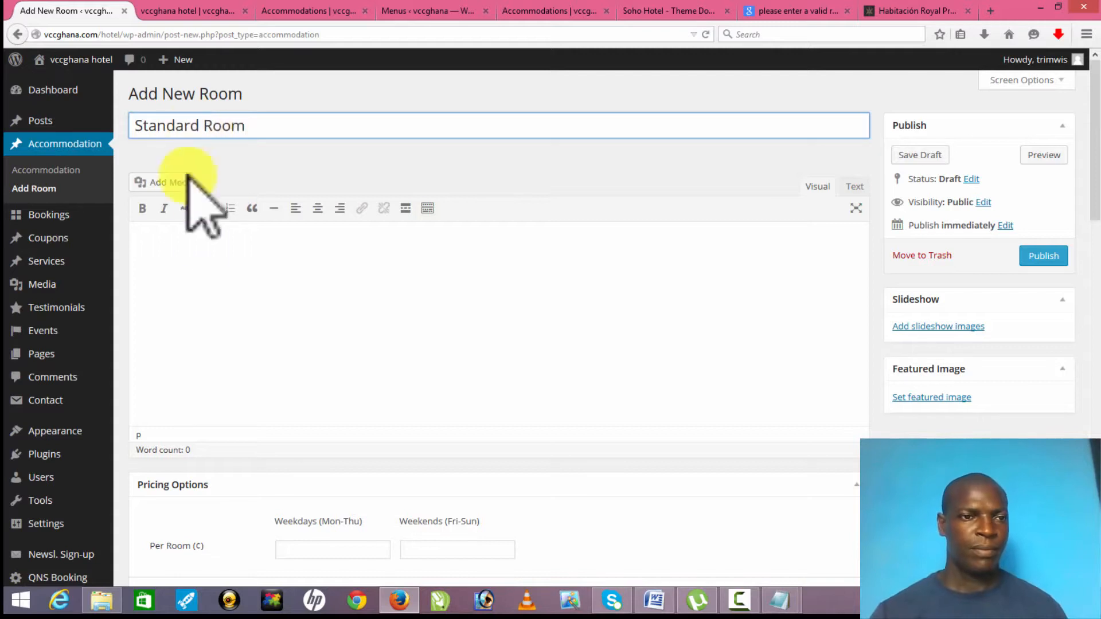
left_click(223, 254)
type("One King Bed Measuring 269 square feet (25 square meters), this room overlooks the city. Settle onto the Select Comfort bed with premium bedding and cotton linens for a good night’s rest. The private bathroom has a shower/tub combination with a rainfall showerhead, as well as bathrobes and slippers. Wired and wireless Internet access (surcharge) keeps you connected, and the 32-inch LCD TVs is offered for your entertainment. The in-room kitchen includes a refrigerator and a coffee/tea maker. A laptop-compatible safe, a desk, and daily housekeeping are among the conveniences offered.")
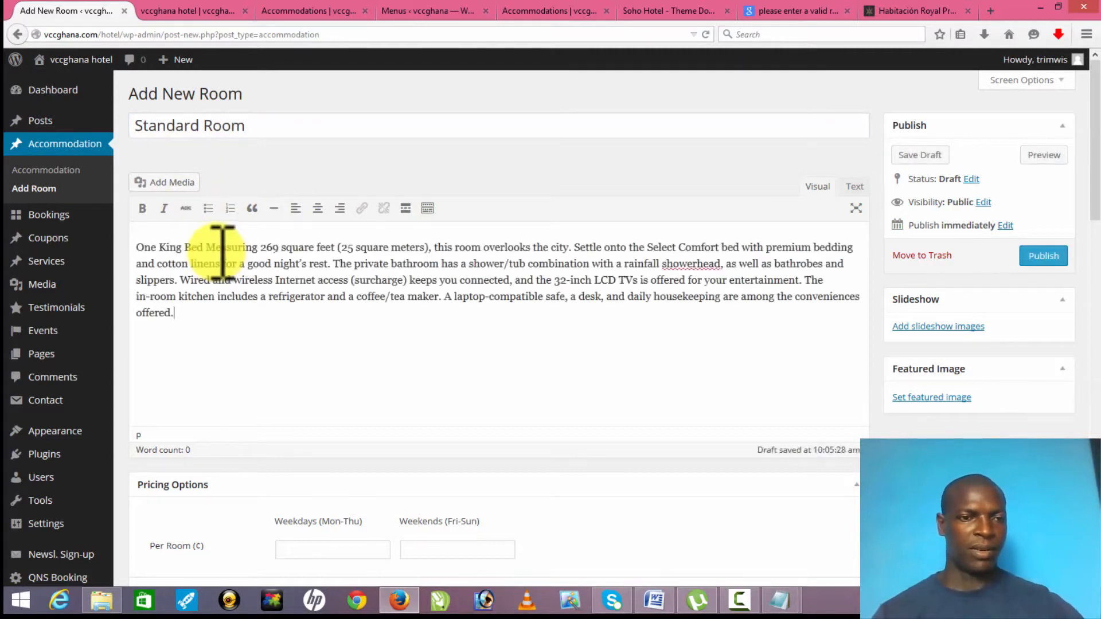
scroll(1097, 152, "down", 5)
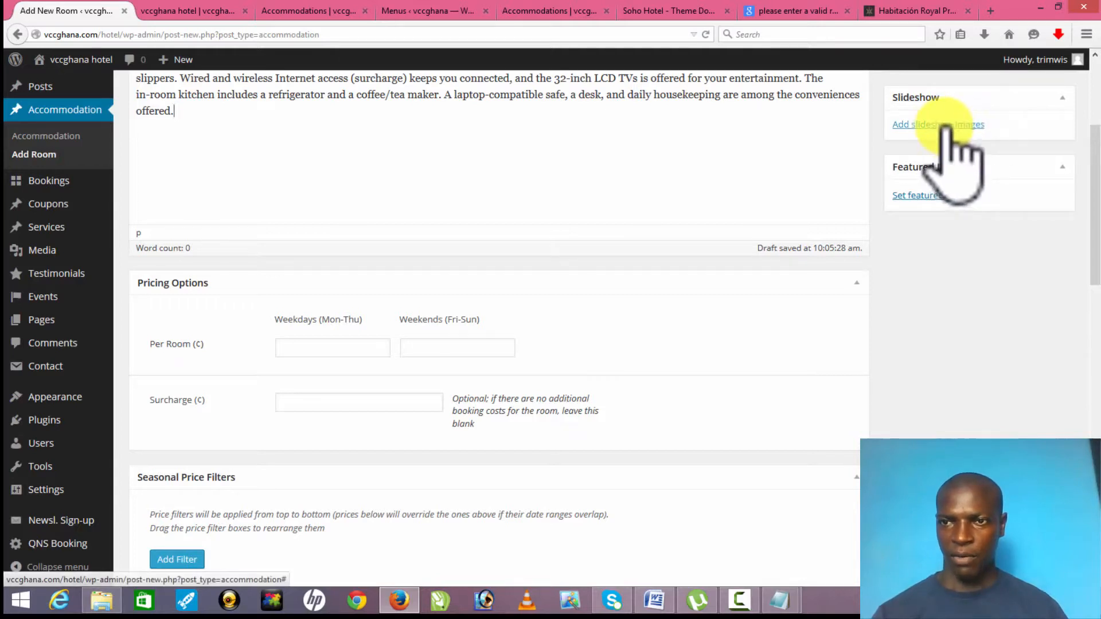
- Add the sroom3, sixth bedroom and sroom1 photos as the room's slideshow images
left_click(944, 124)
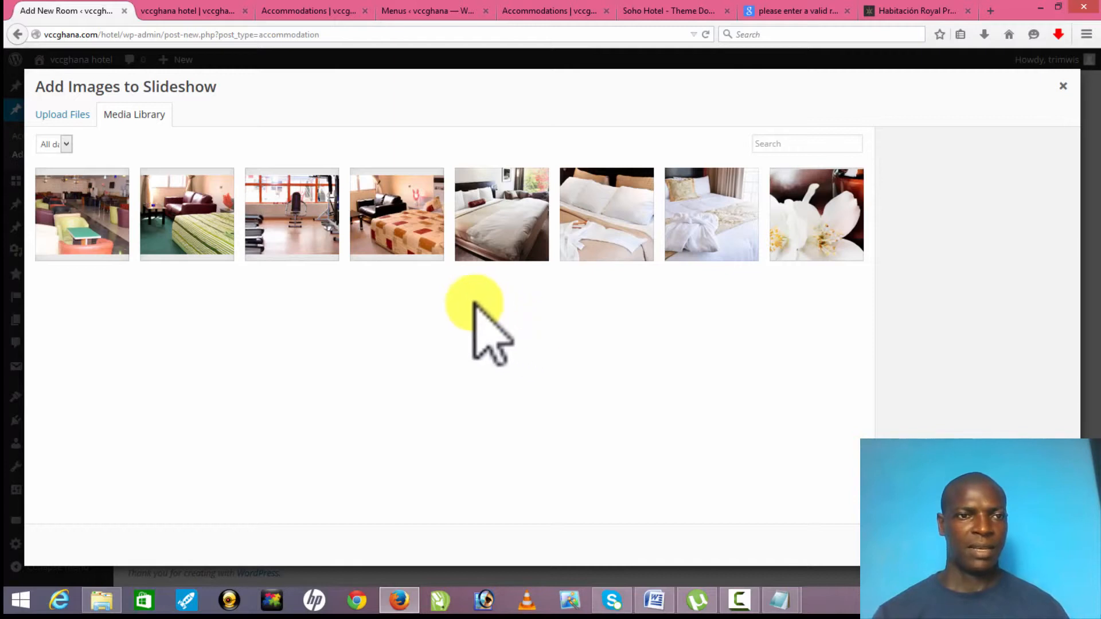
left_click(505, 230)
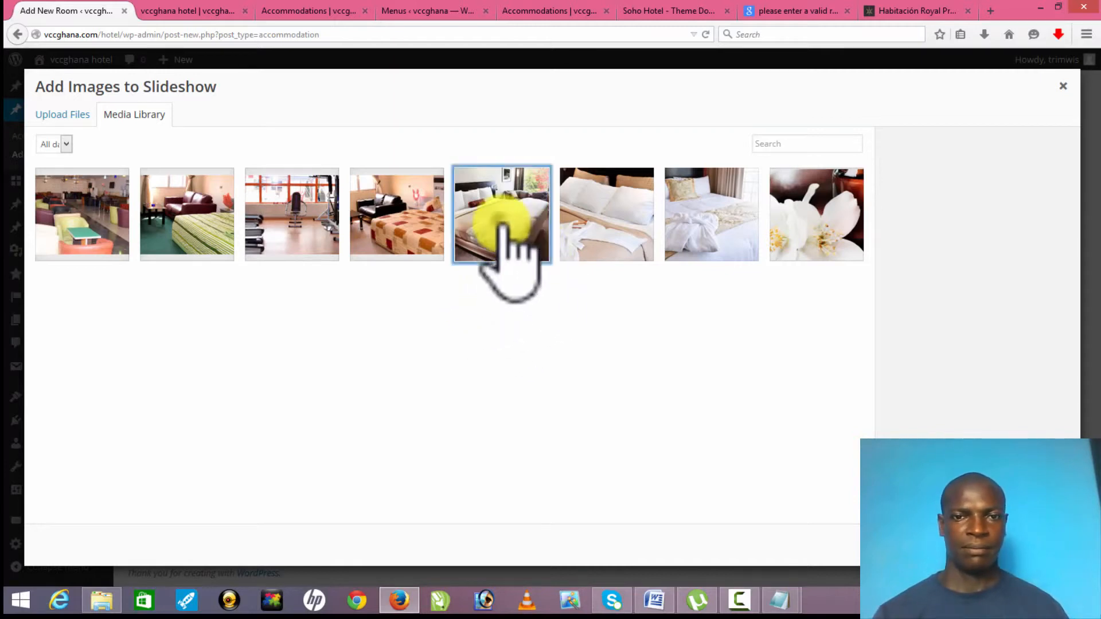
left_click(594, 223)
left_click(707, 212)
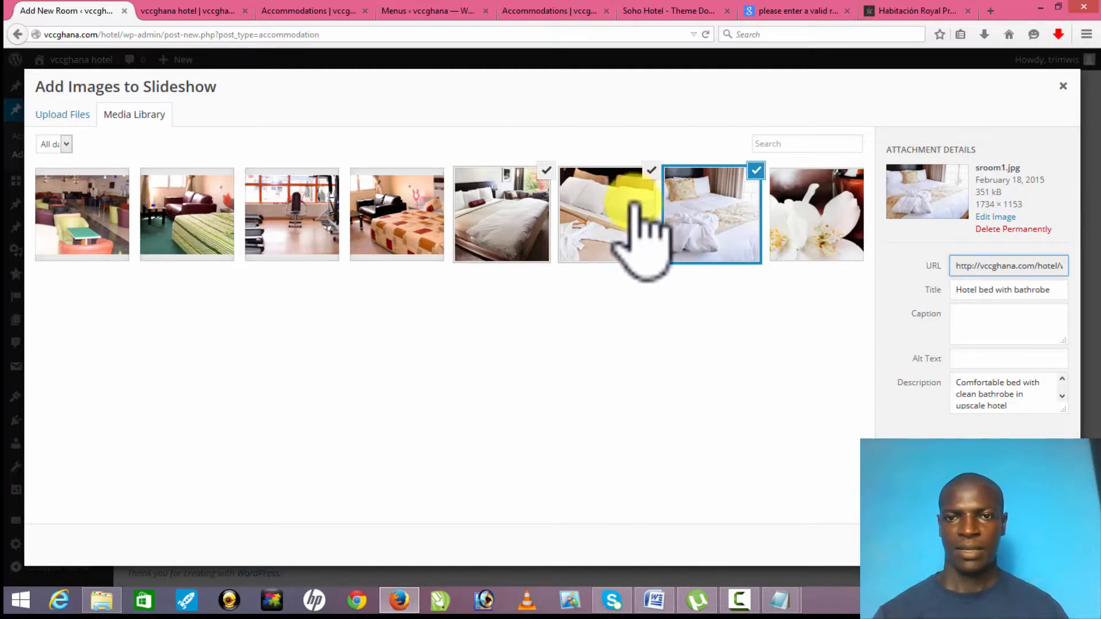
left_click(1026, 544)
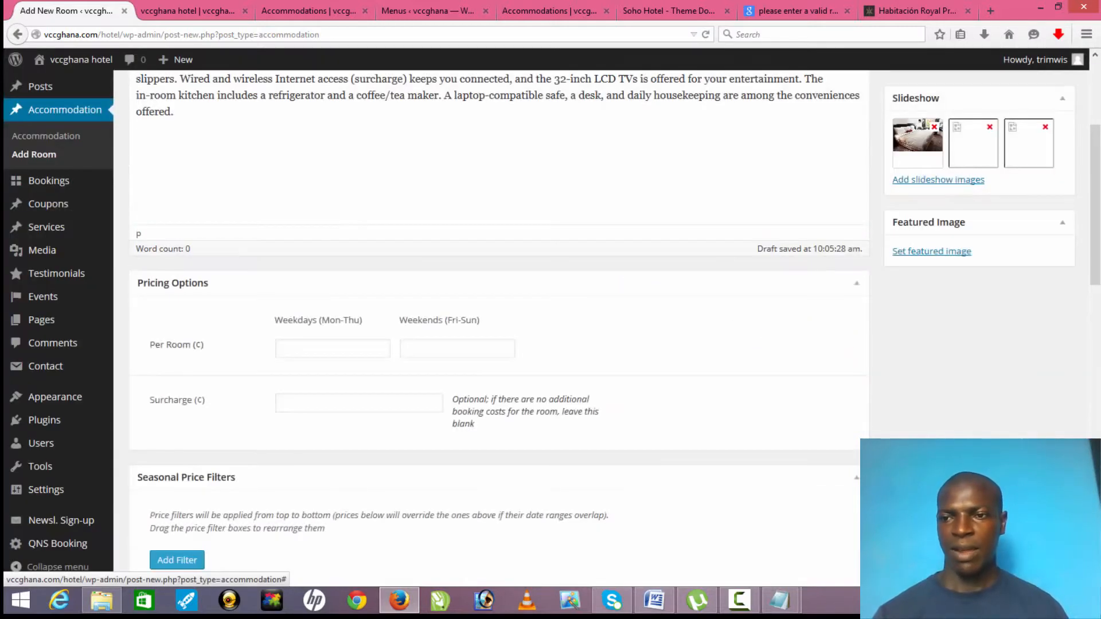
- Set slide1 as the room's featured image
left_click(946, 253)
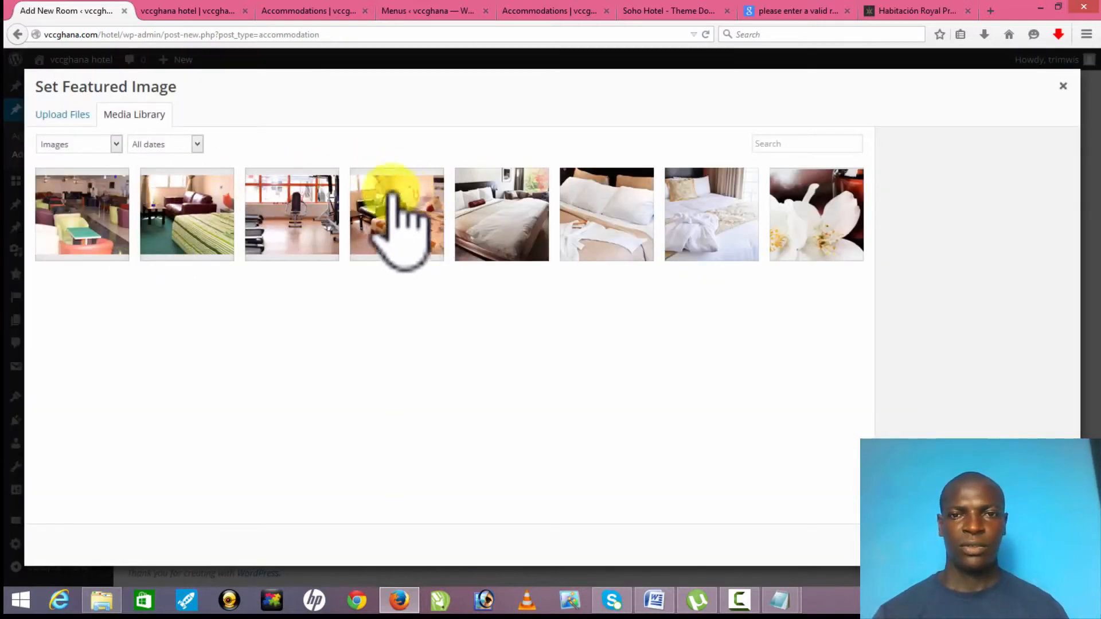
left_click(395, 227)
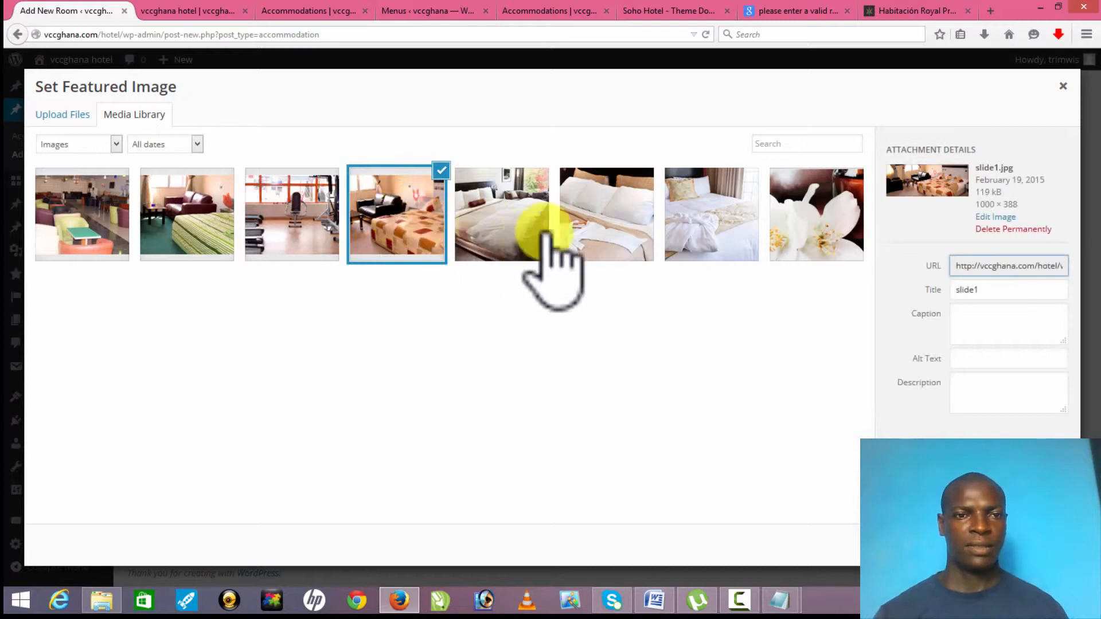
left_click(1026, 545)
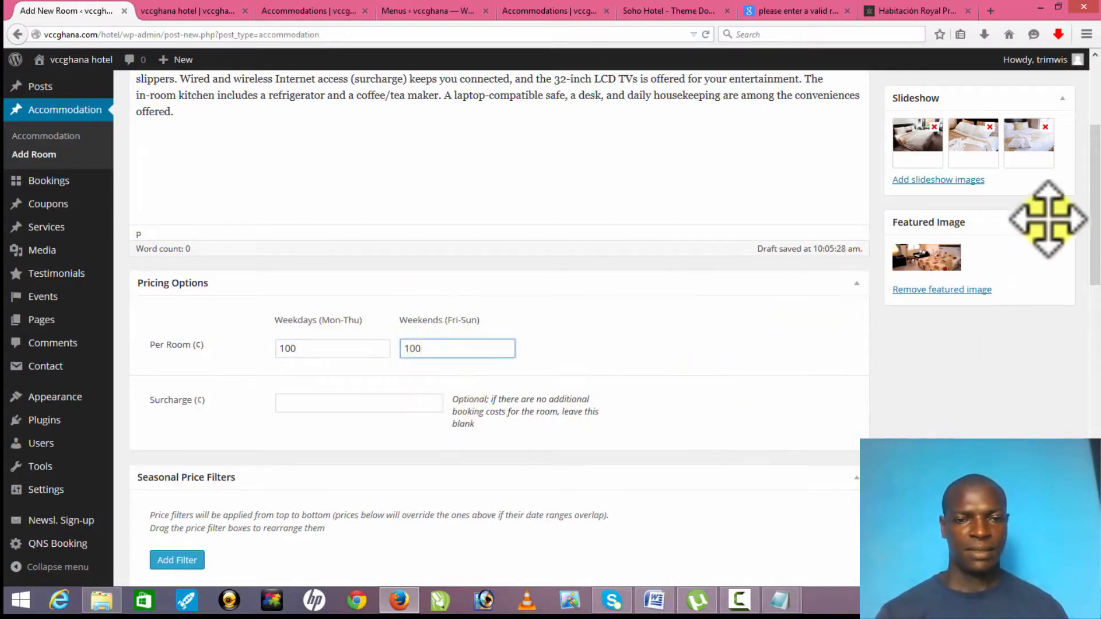
- Set the Standard Room's maximum occupancy to 3 and paste 35-40 sqm / 375-430 sqf as its size
left_click_drag(1096, 218, 1097, 318)
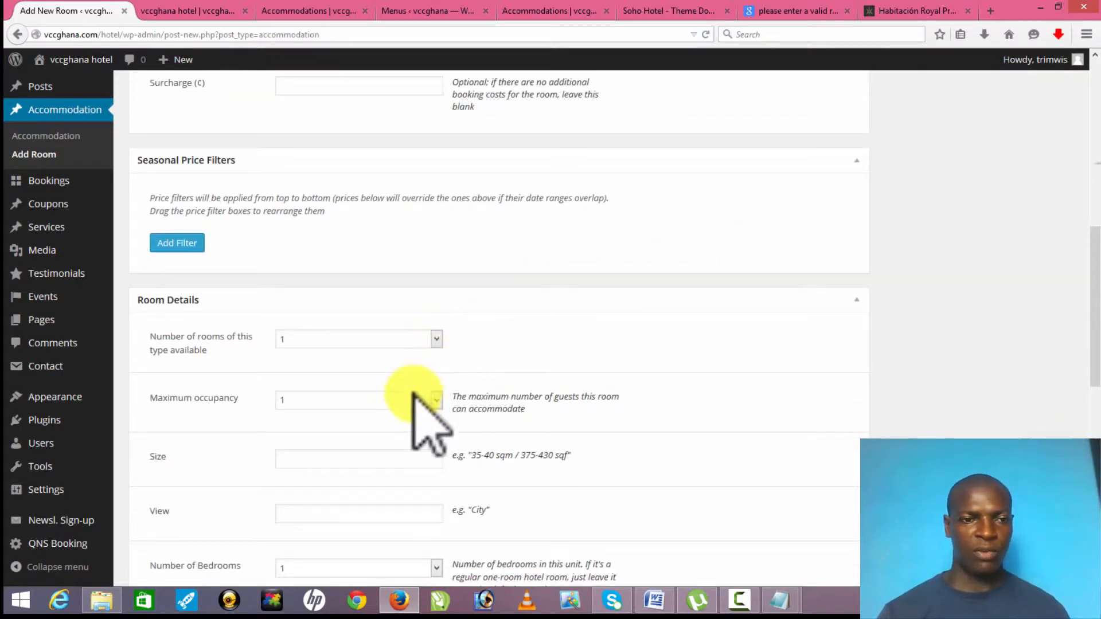
left_click(437, 399)
left_click(335, 195)
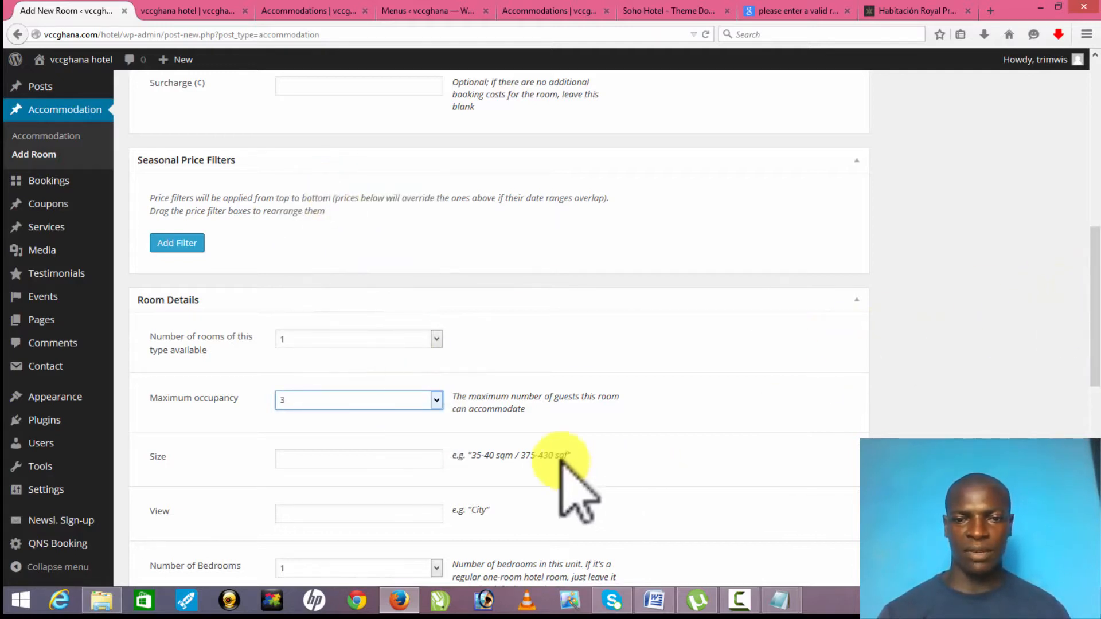
left_click_drag(566, 452, 518, 455)
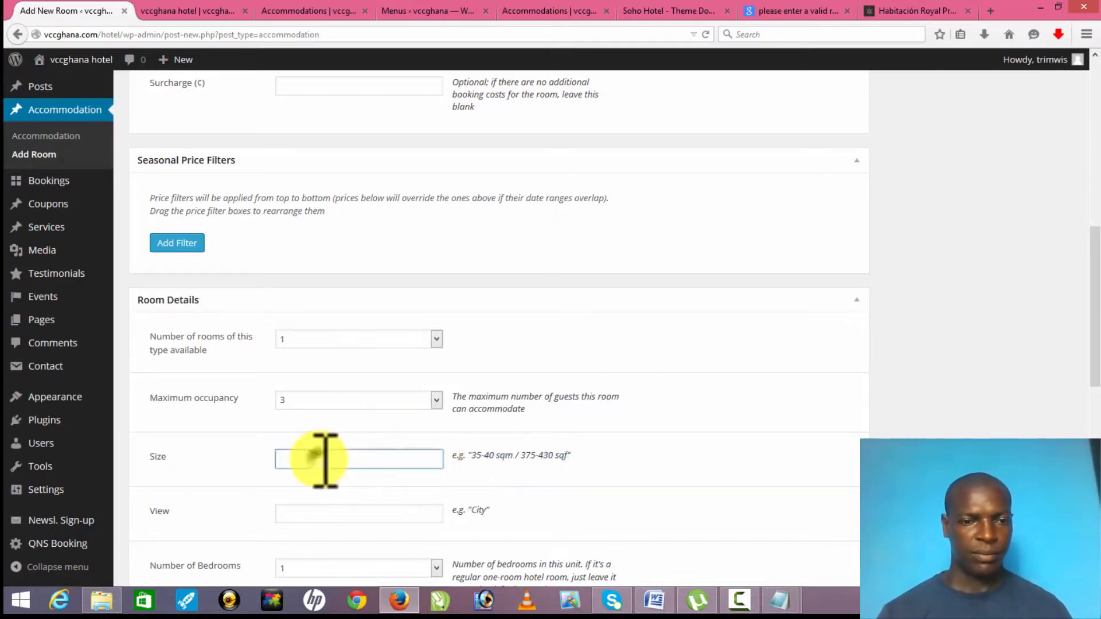
type("35-40 sqm / 375-430 sqf")
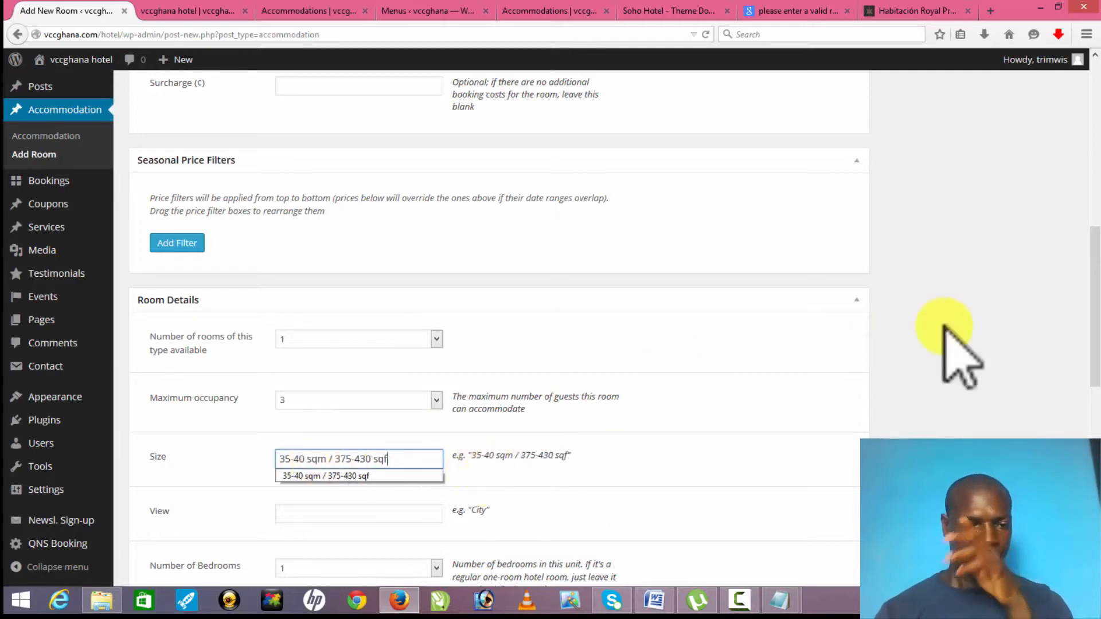
scroll(1096, 235, "down", 4)
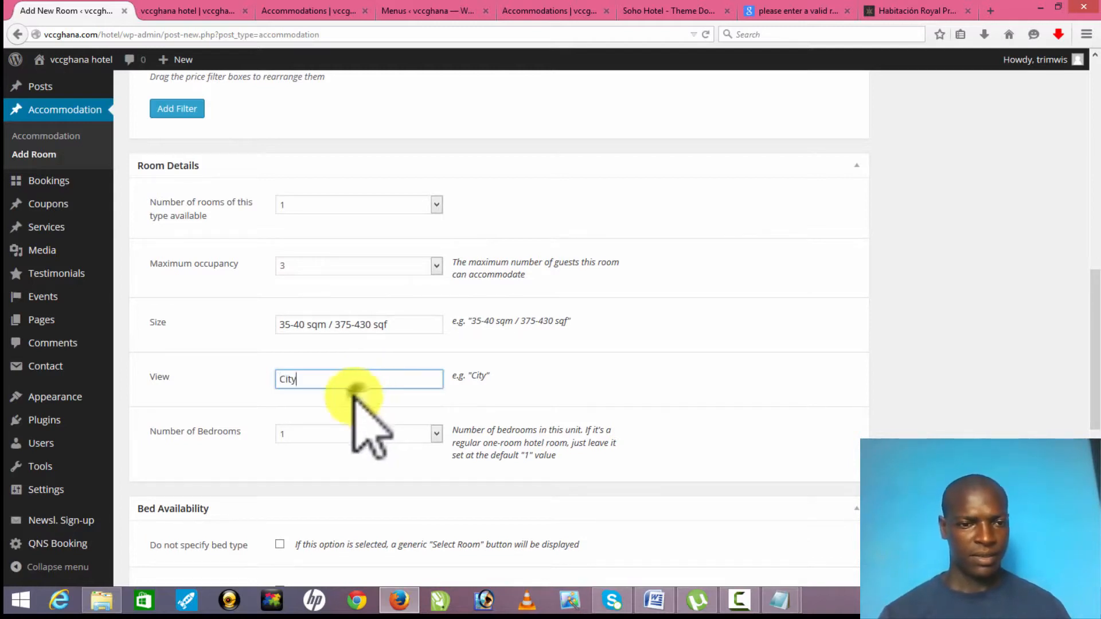
left_click_drag(1095, 297, 1094, 58)
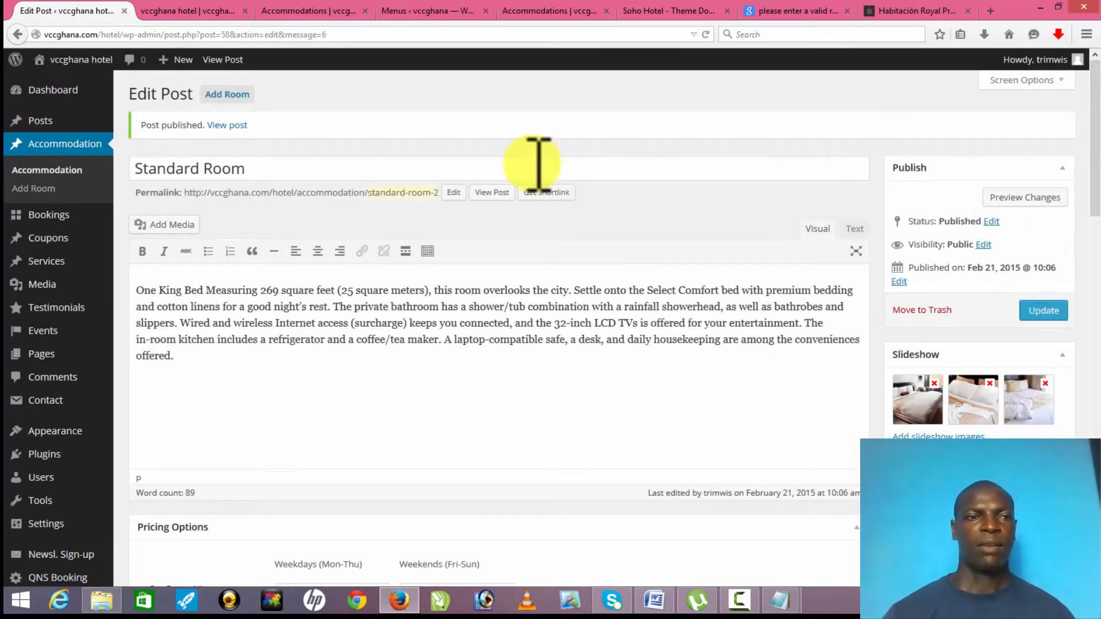
- Open the published Standard Room's live page in a new tab, scroll it, then return to the editor
right_click(220, 124)
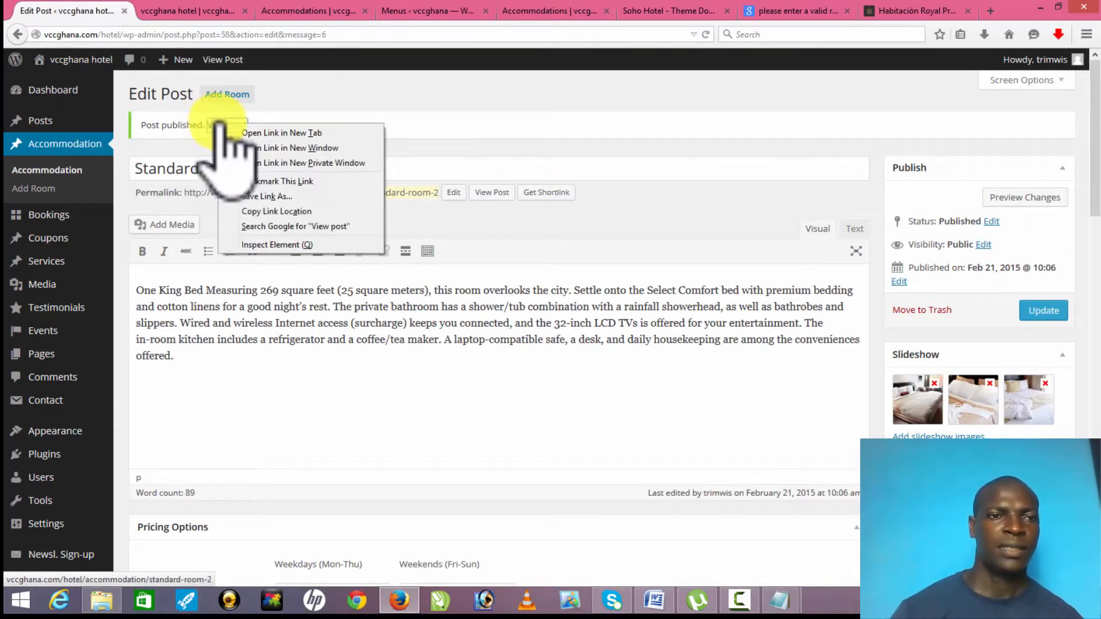
left_click(275, 131)
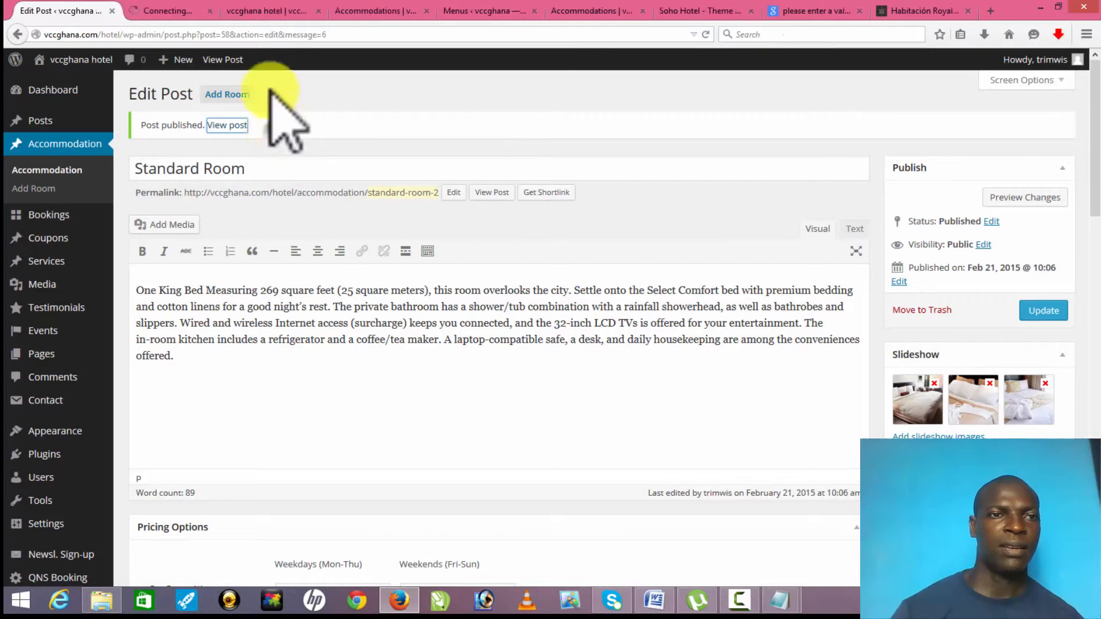
left_click(167, 10)
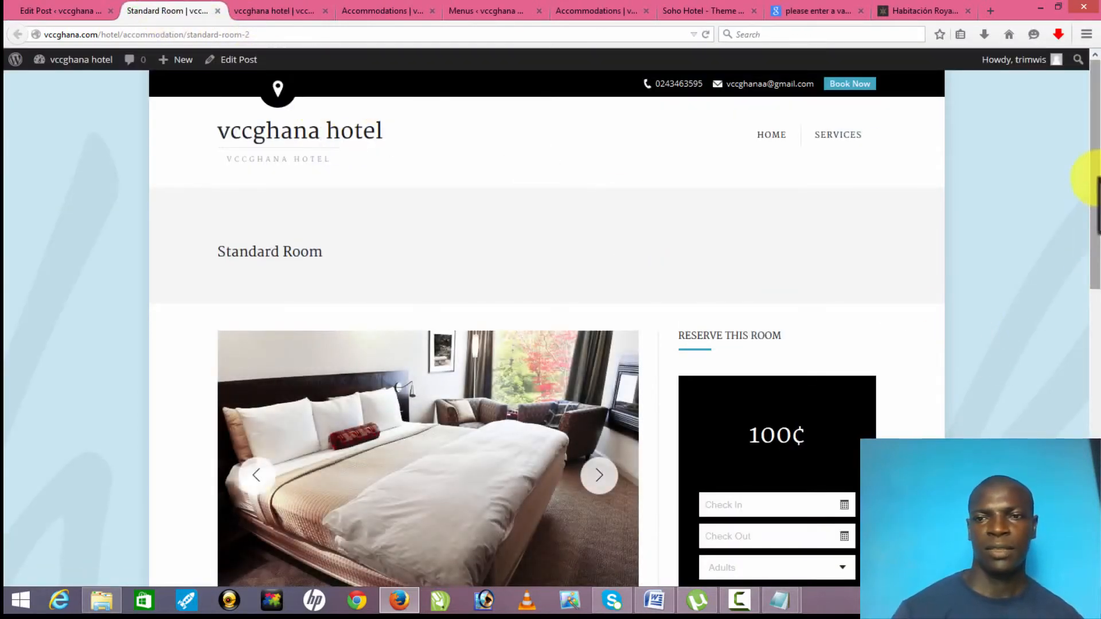
scroll(1092, 179, "down", 5)
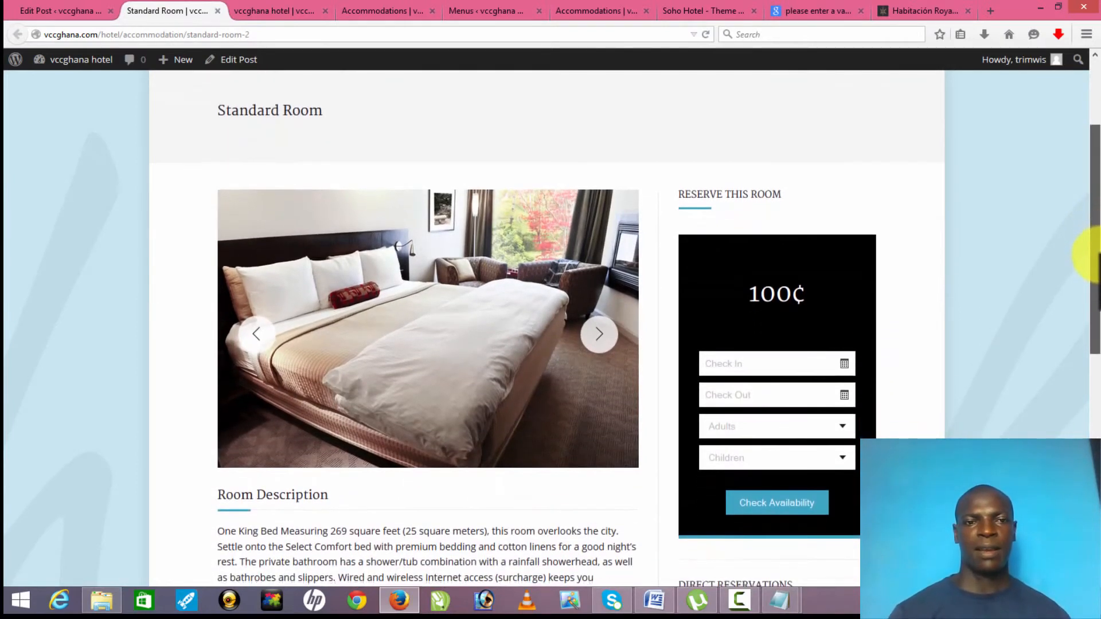
left_click_drag(1100, 255, 1099, 252)
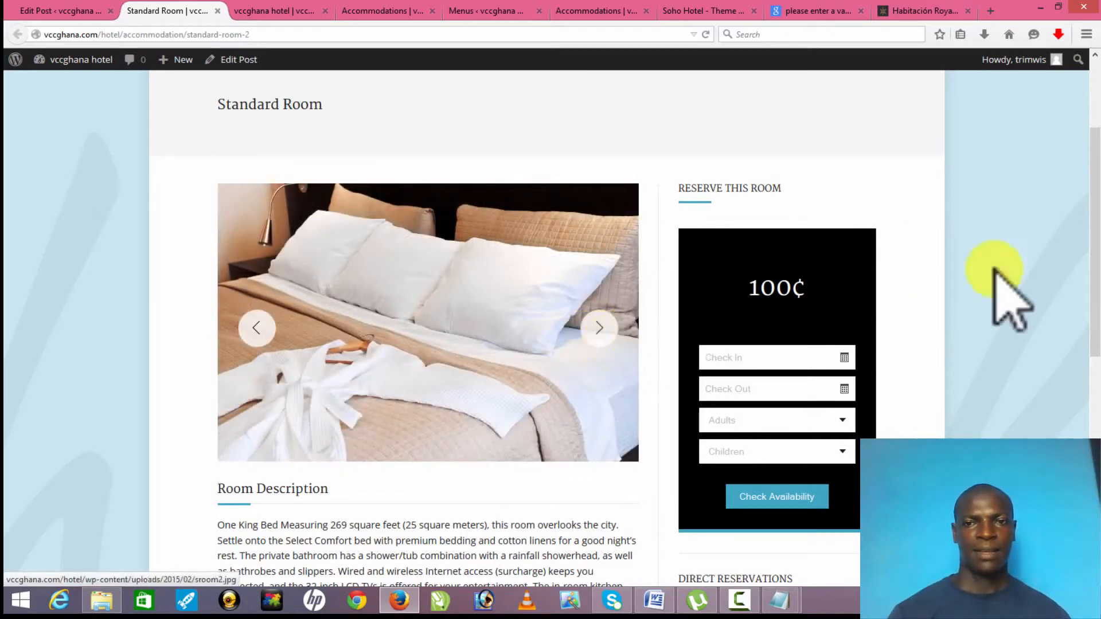
left_click_drag(1092, 206, 1090, 152)
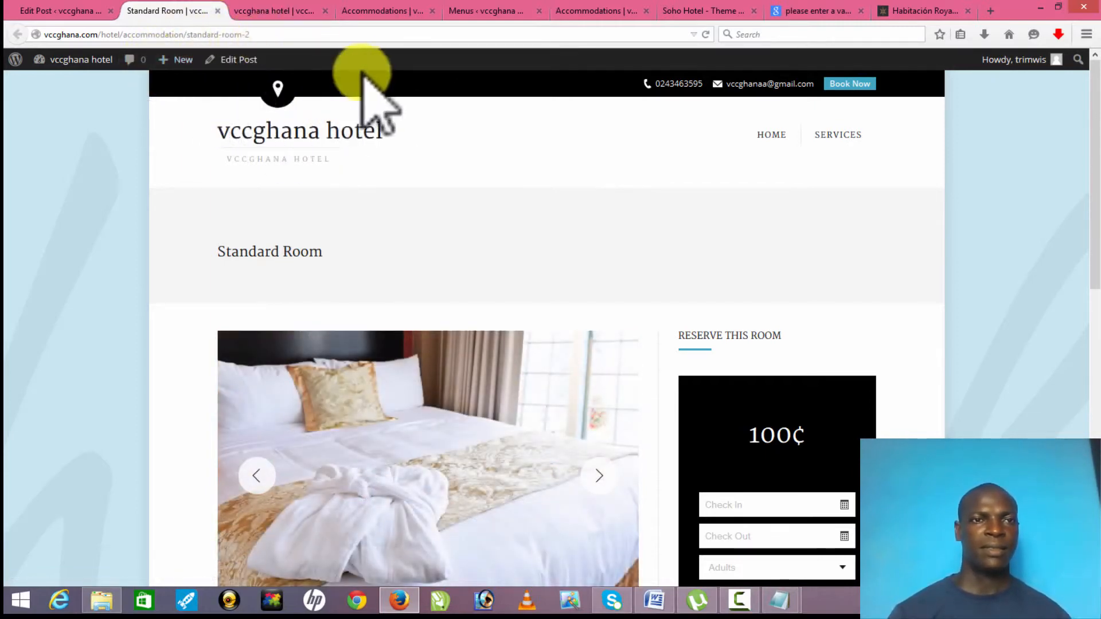
left_click(66, 11)
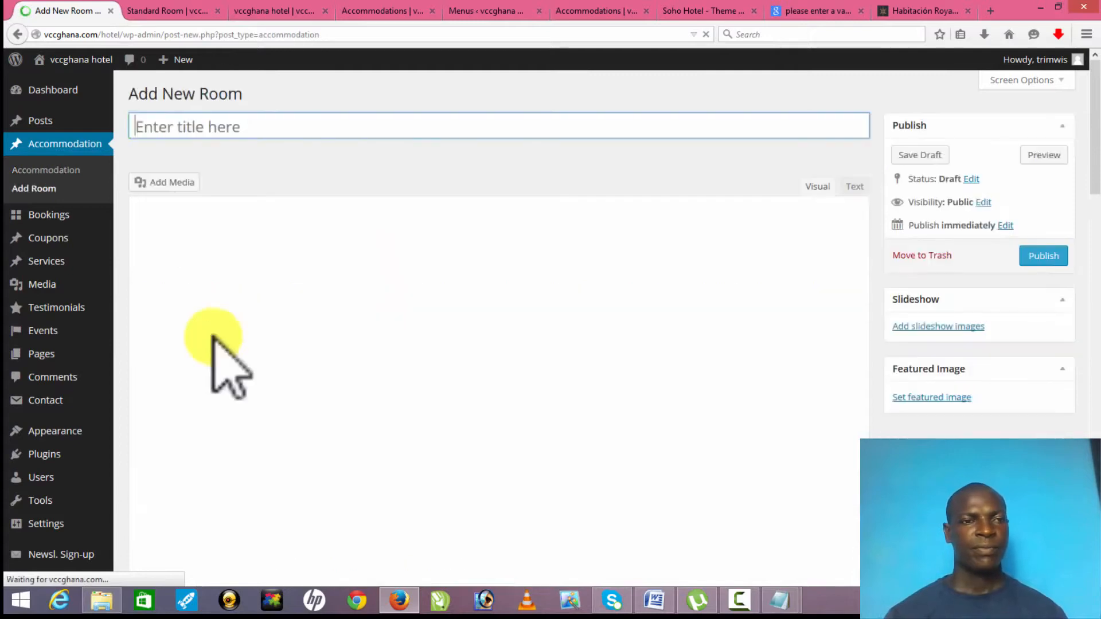
- Copy the whole Room Description paragraph from the live Standard Room page
left_click(208, 246)
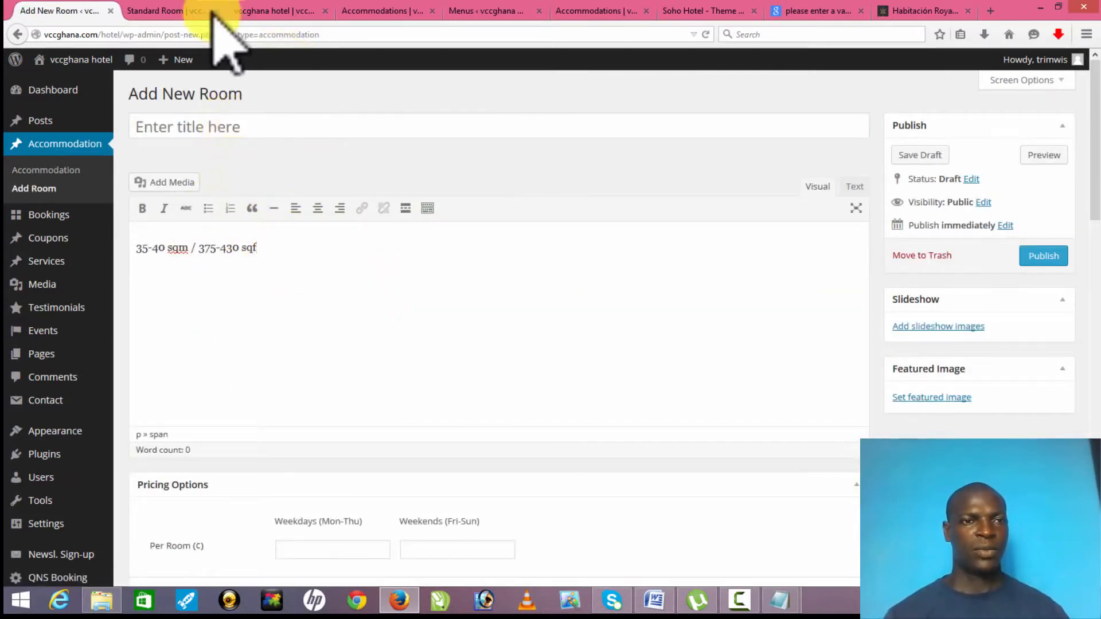
left_click(193, 10)
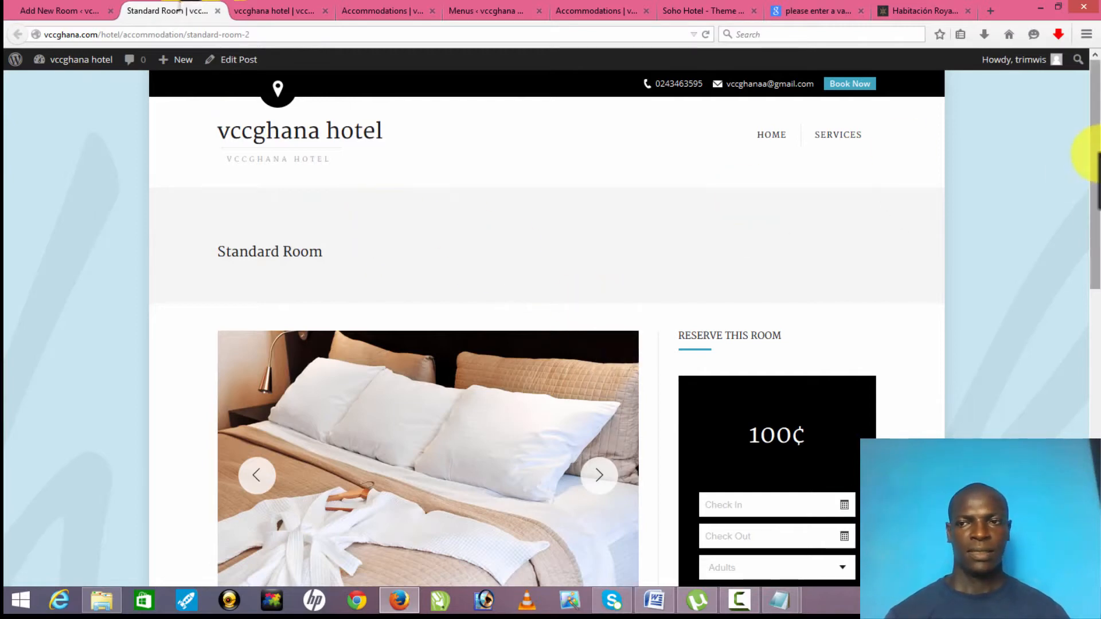
left_click_drag(1096, 154, 1096, 296)
left_click_drag(456, 433, 250, 343)
left_click(227, 338)
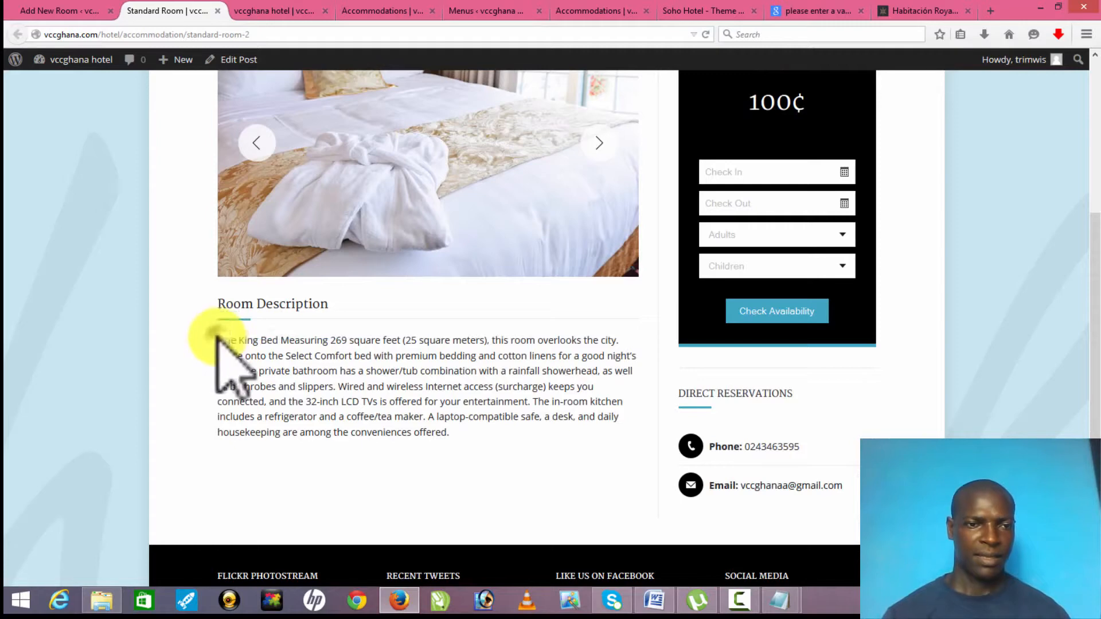
left_click_drag(310, 459, 241, 345)
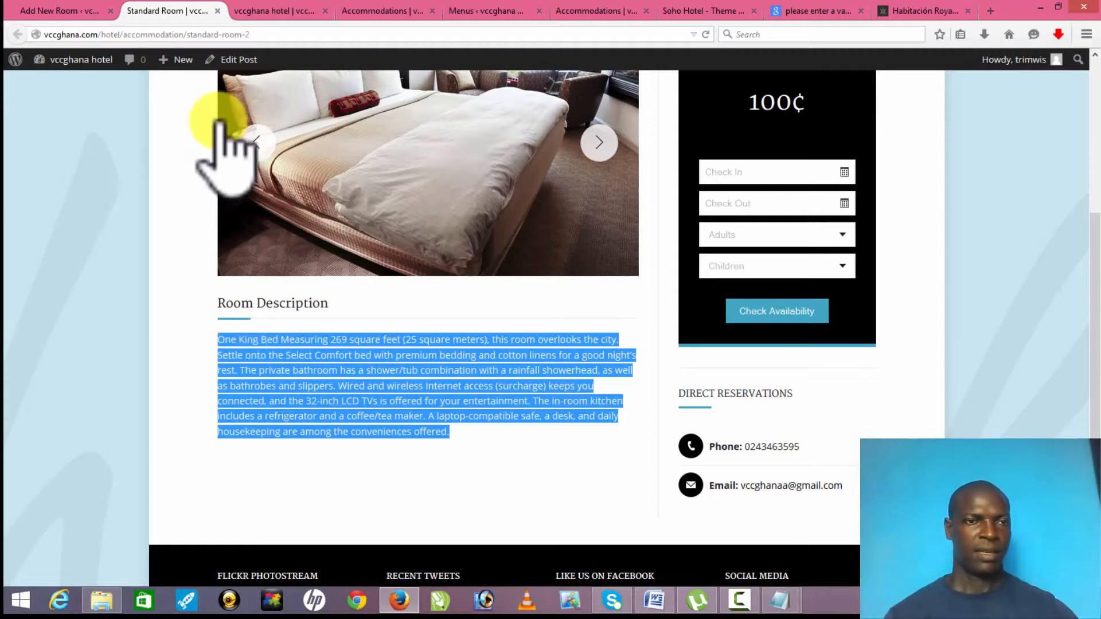
- Paste the copied description into the new room's editor, replacing the stray size line
left_click(60, 11)
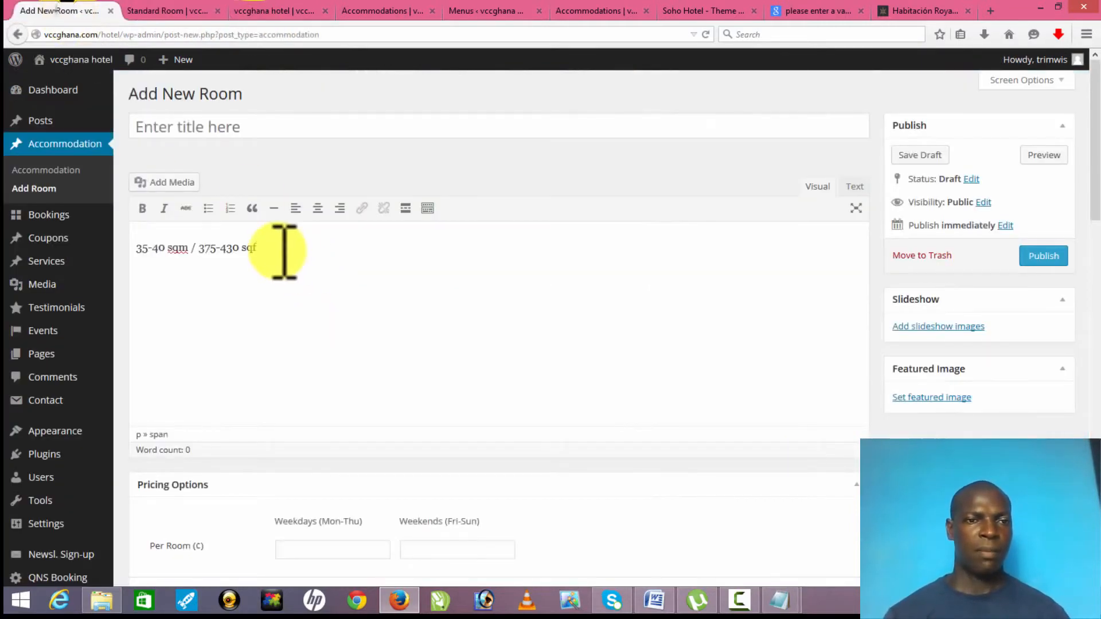
left_click_drag(255, 247, 79, 221)
type("One King Bed Measuring 269 square feet (25 square meters), this room overlooks the city. Settle onto the Select Comfort bed with premium bedding and cotton linens for a good night's rest. The private bathroom has a shower/tub combination with a rainfall showerhead, as well as bathrobes and slippers. Wired and wireless Internet access (surcharge) keeps you connected, and the 32-inch LCD TVs is offered for your entertainment. The in-room kitchen includes a refrigerator and a coffee/tea maker. A laptop-compatible safe, a desk, and daily housekeeping are among the conveniences offered.")
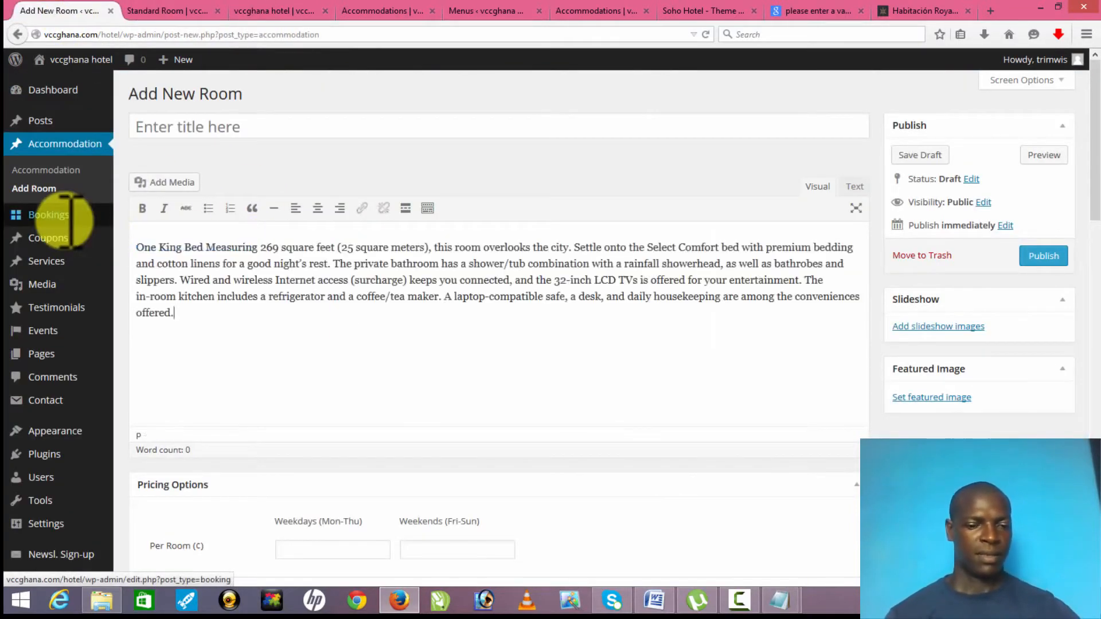
mouse_move(175, 60)
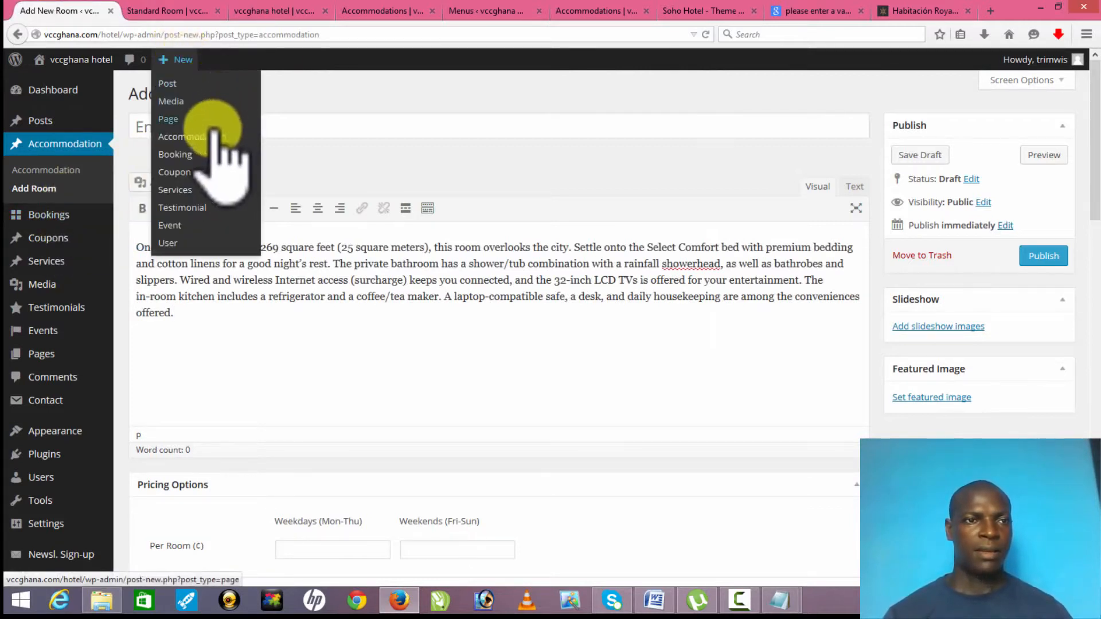
left_click(304, 123)
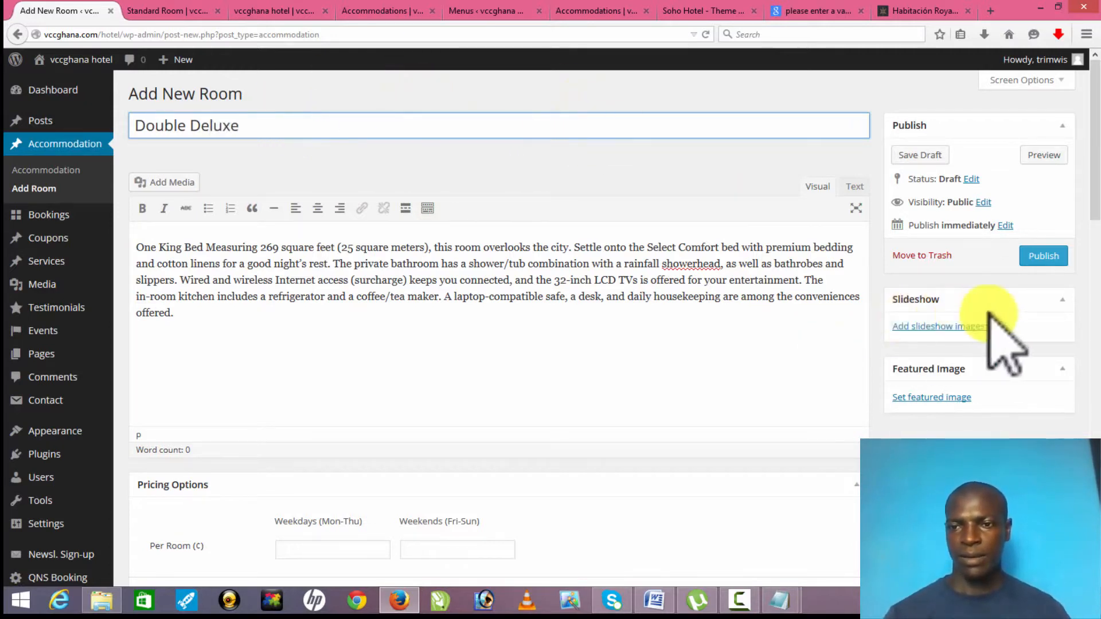
- Add sroom3, sroom2 and sroom1 bedroom photos to the Double Deluxe slideshow
left_click(972, 326)
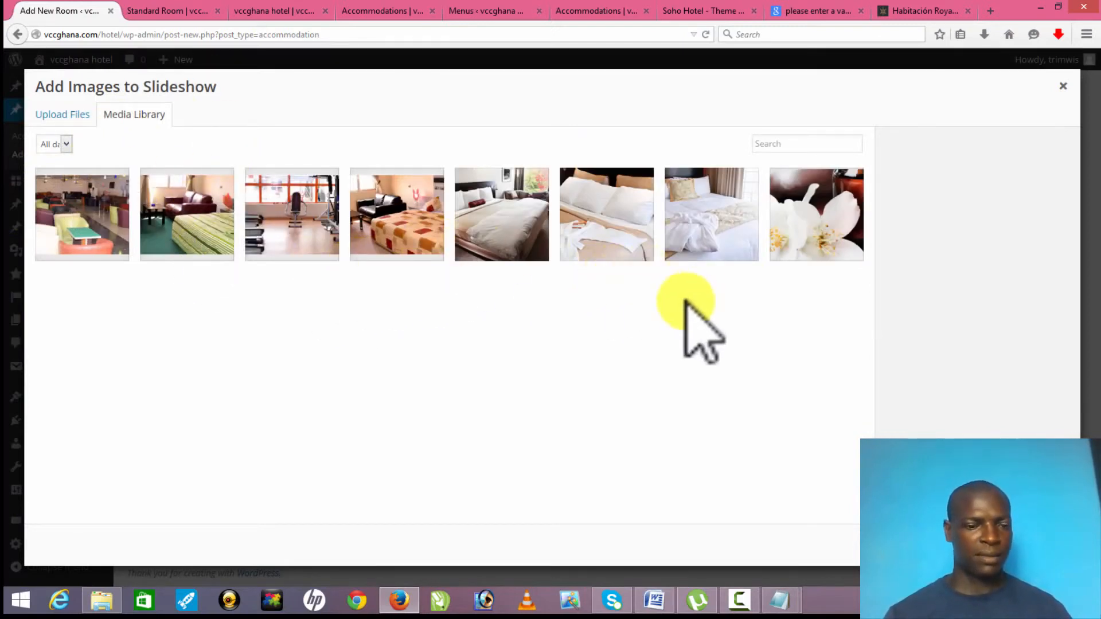
left_click(489, 220)
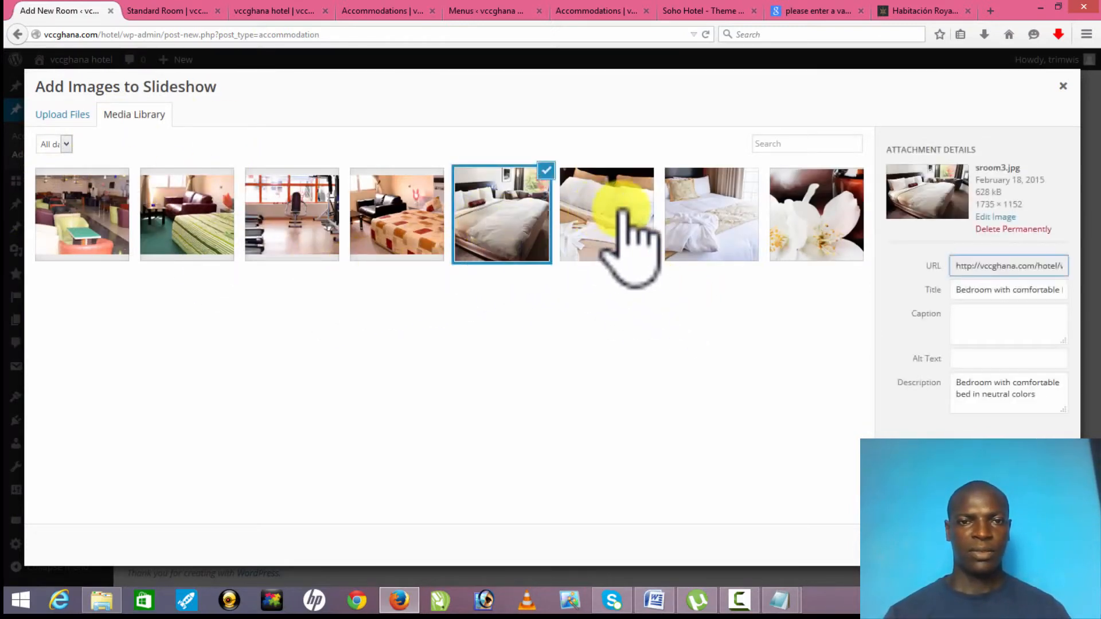
left_click(622, 209)
left_click(708, 221)
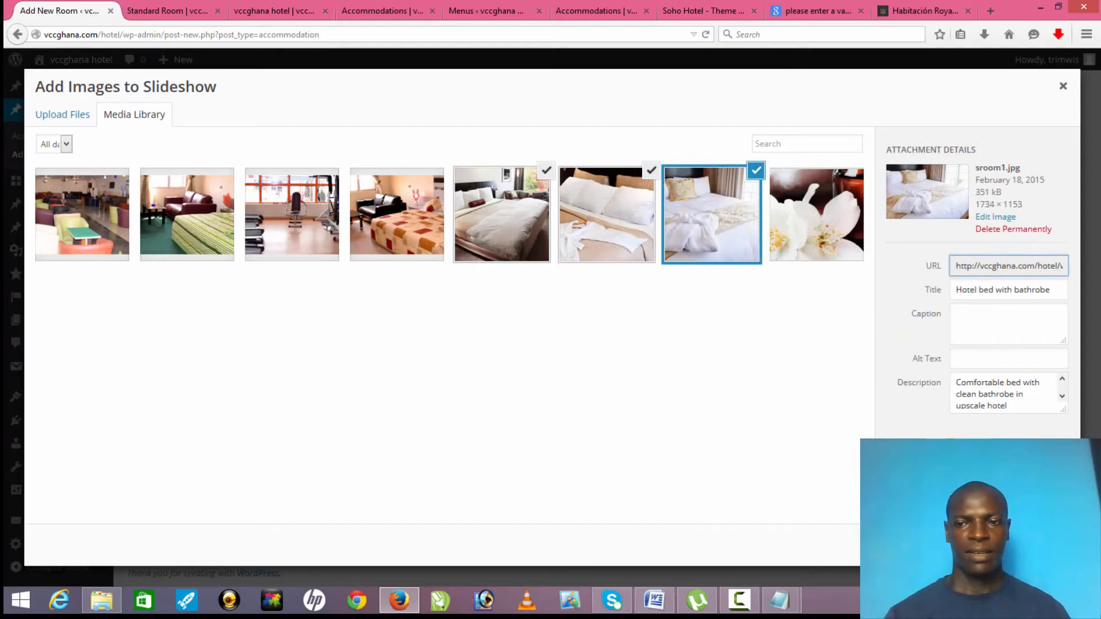
left_click(1030, 545)
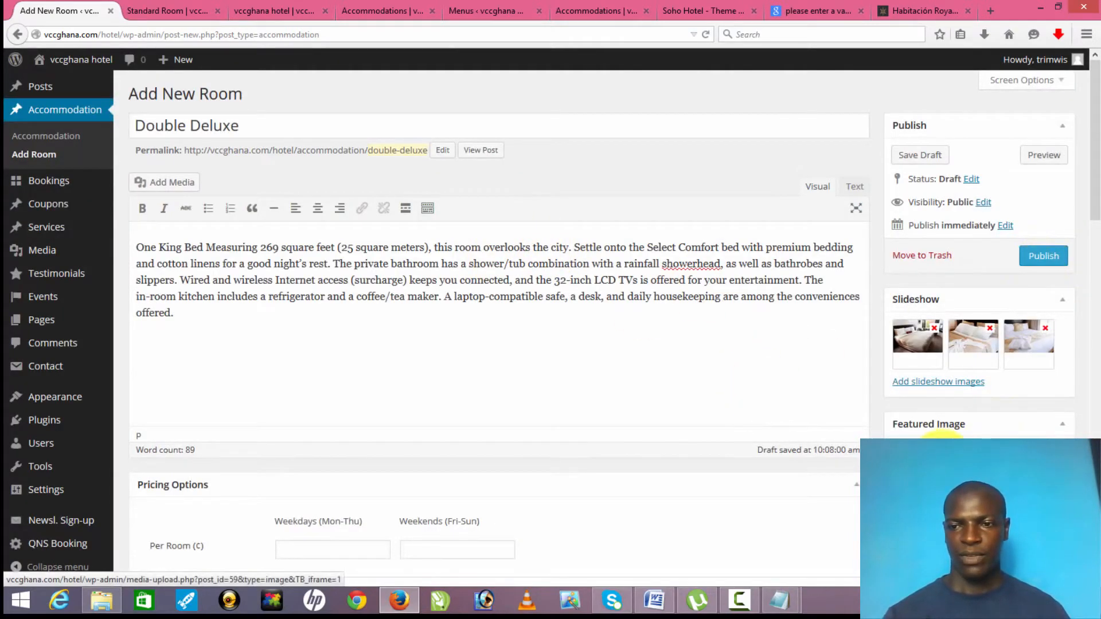
- Set slide1.jpg as the Double Deluxe room's featured image
left_click(935, 448)
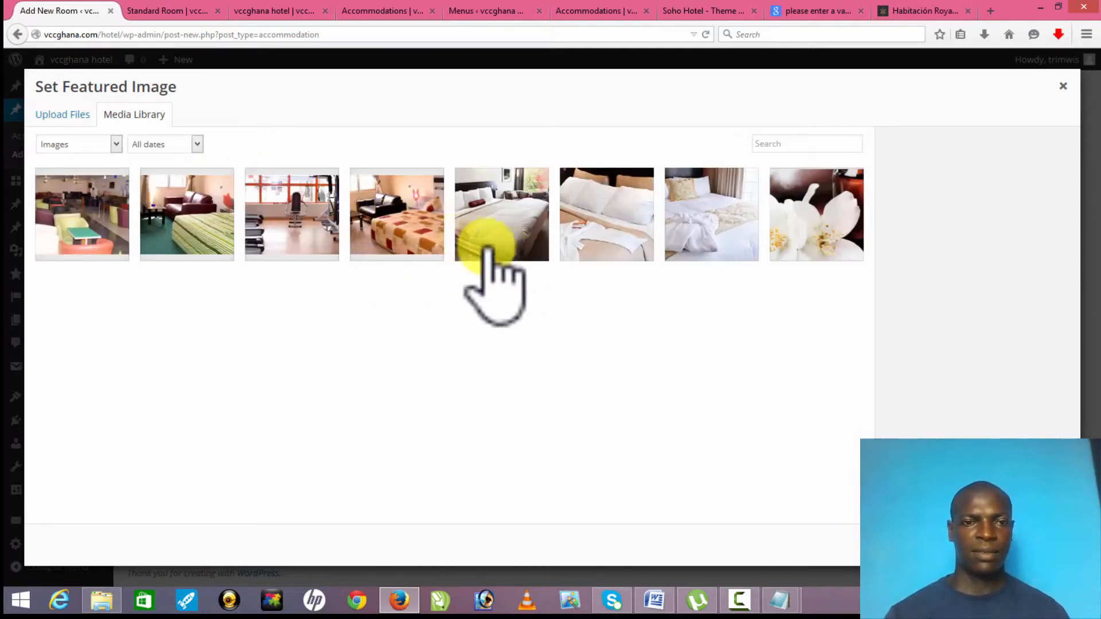
left_click(389, 235)
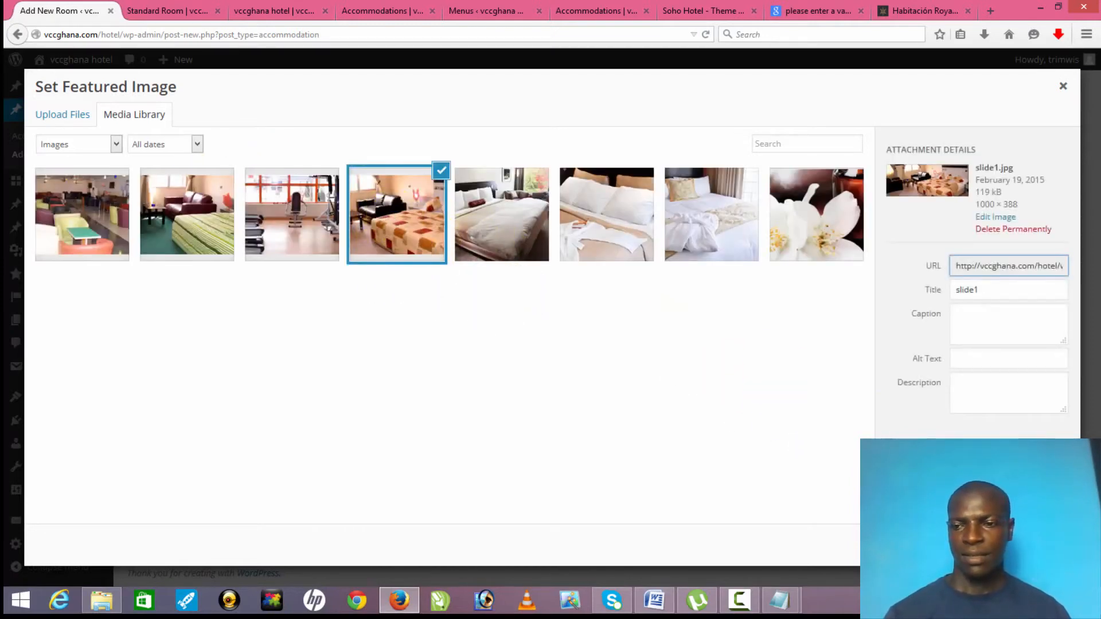
left_click(1025, 545)
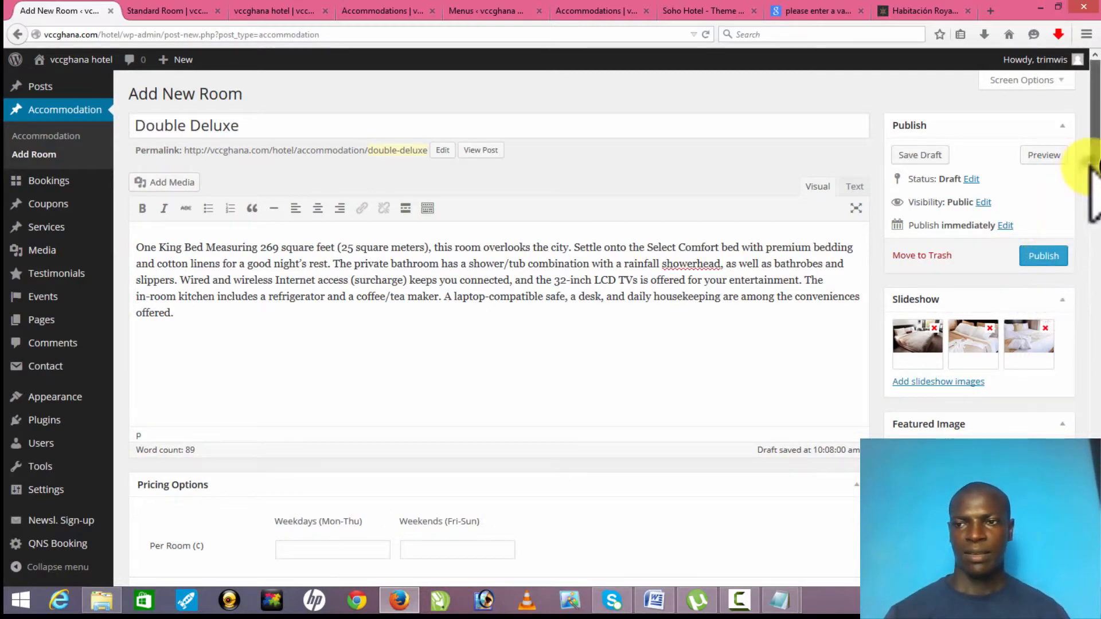
left_click_drag(1093, 189, 1090, 321)
- Enter 150 as the Double Deluxe per-room price
left_click(340, 136)
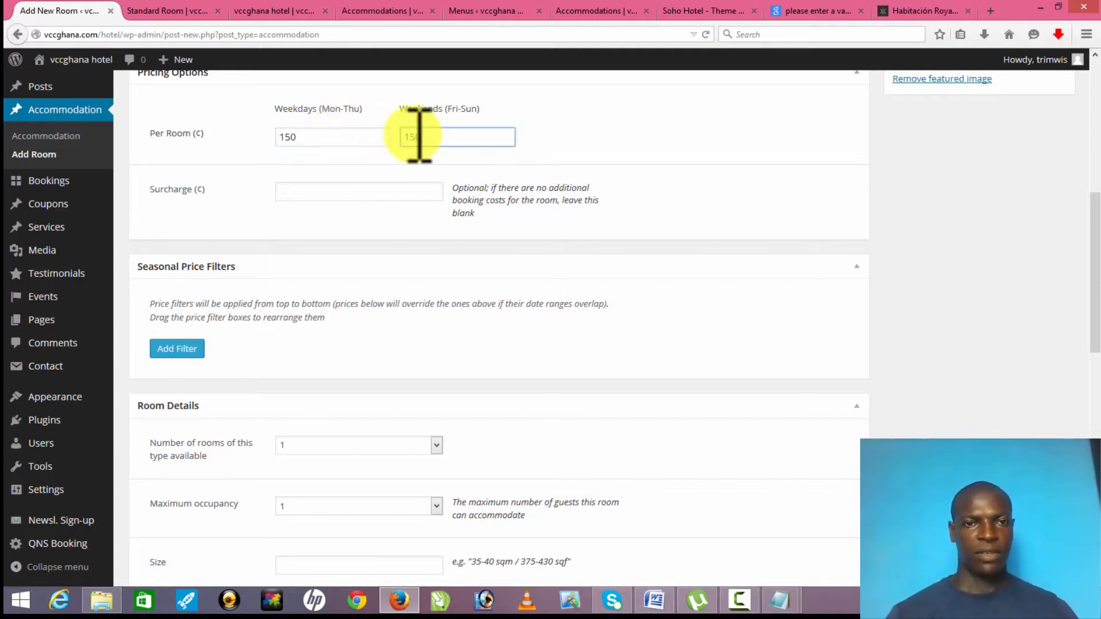
type("150")
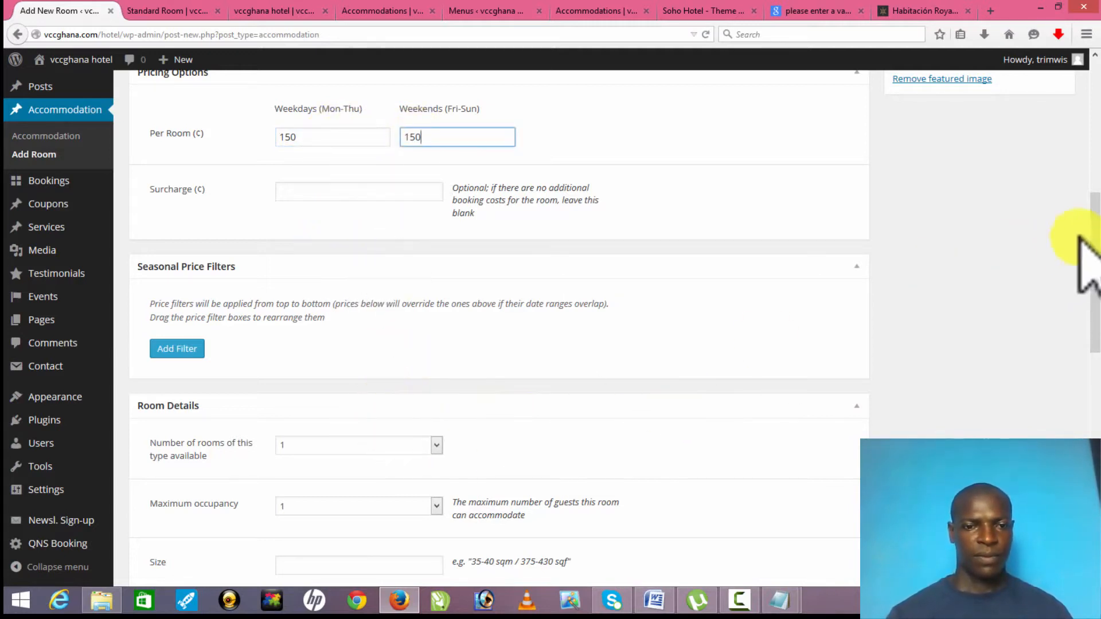
left_click_drag(1092, 246, 1088, 356)
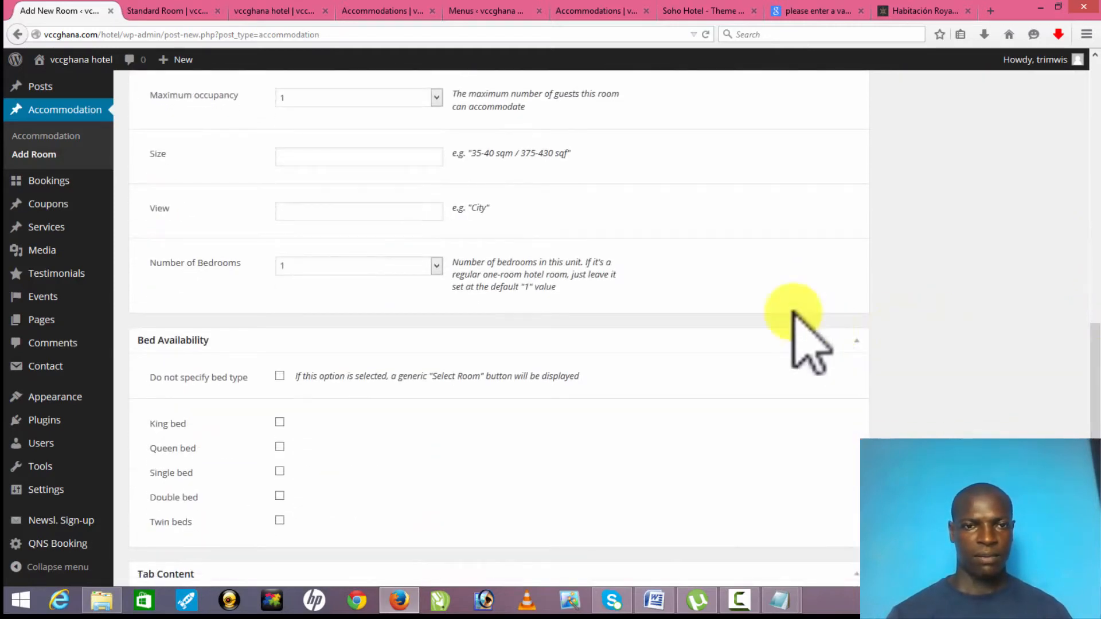
left_click_drag(1096, 413, 1082, 151)
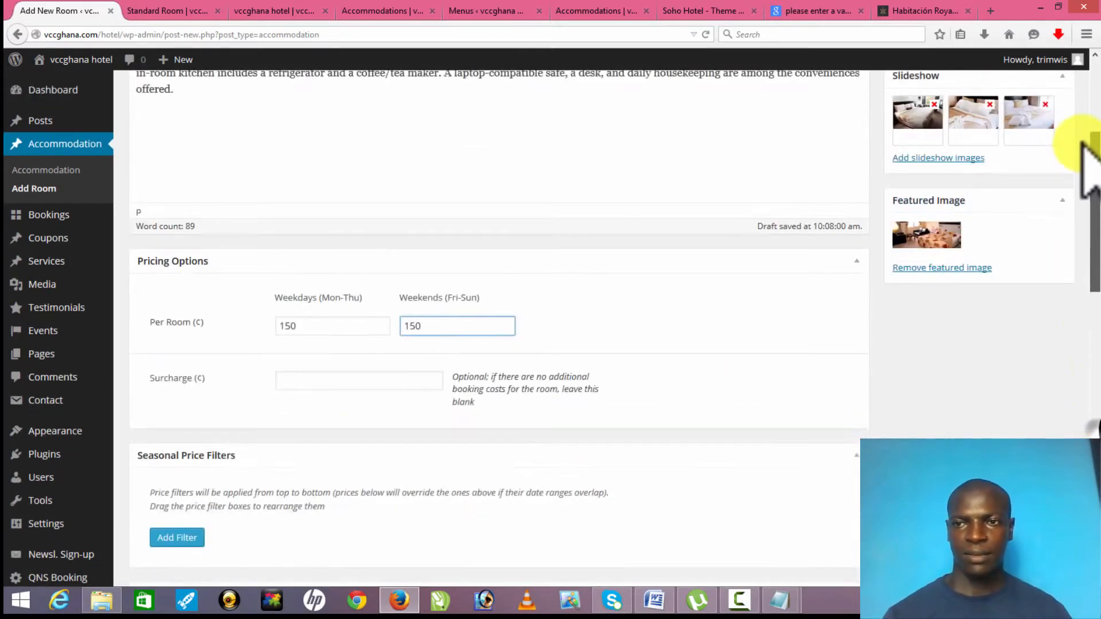
- Publish the Double Deluxe room and start a new room entry
left_click(1043, 255)
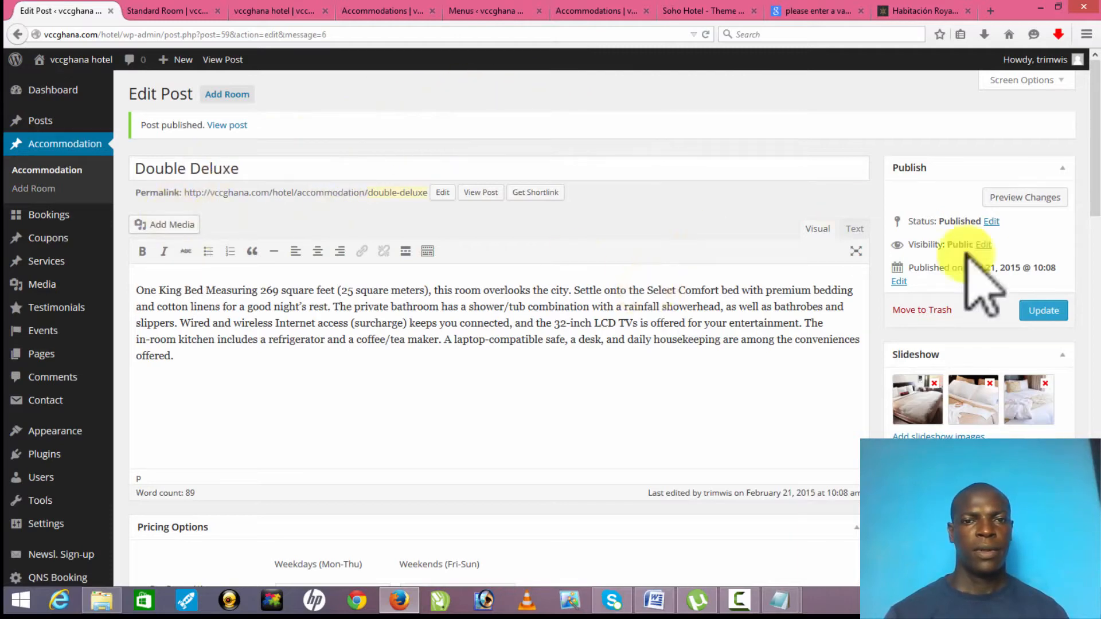
mouse_move(1094, 217)
left_mouse_down()
mouse_move(1094, 240)
mouse_move(1094, 208)
left_mouse_up()
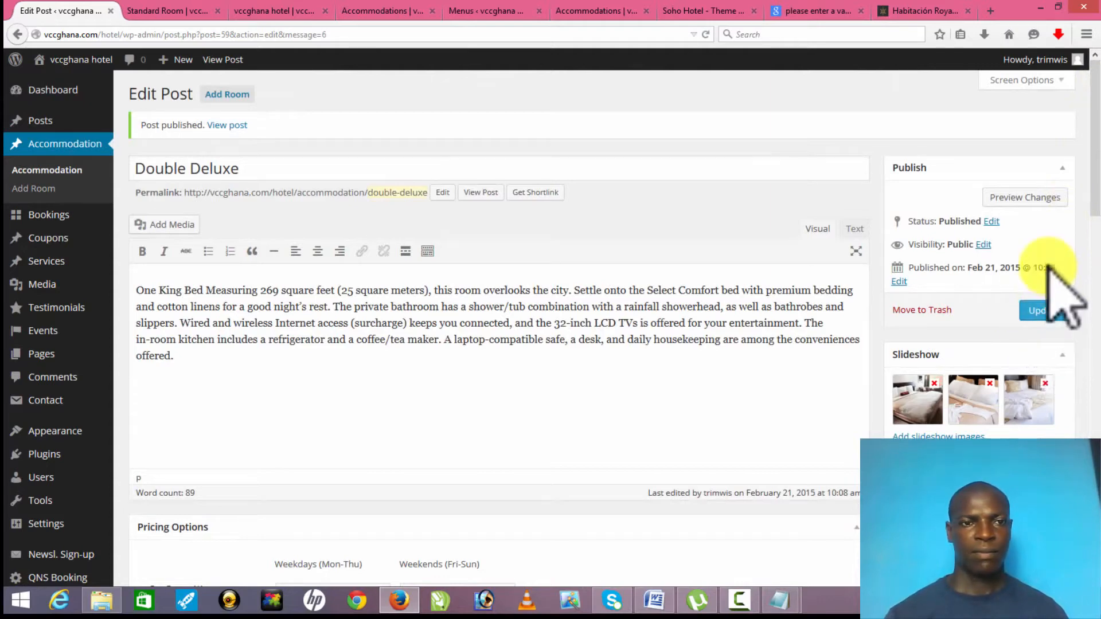
mouse_move(1096, 188)
left_mouse_down()
mouse_move(1098, 223)
mouse_move(1095, 188)
left_mouse_up()
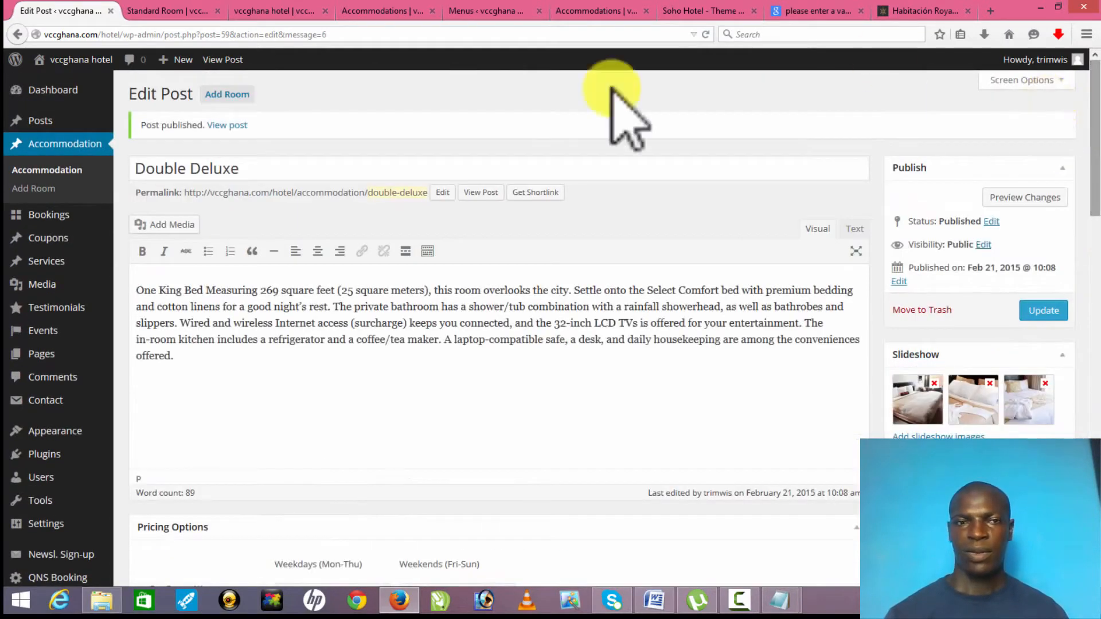
left_click(228, 94)
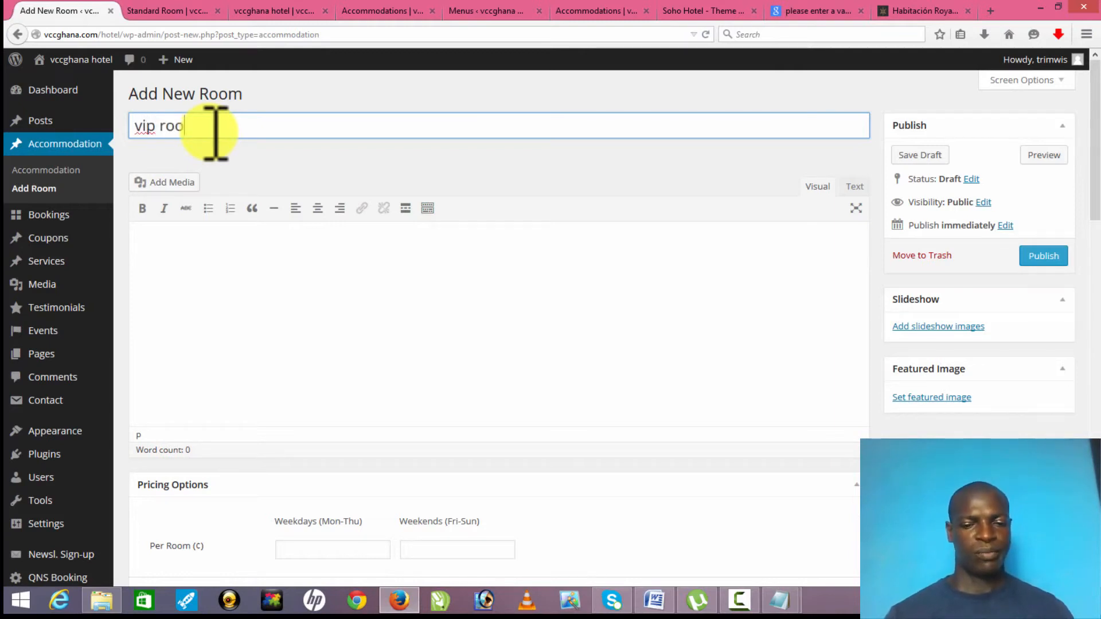
- Paste the room description and add sroom1, sroom2 and sroom3 to the vip room slideshow
left_click(187, 258)
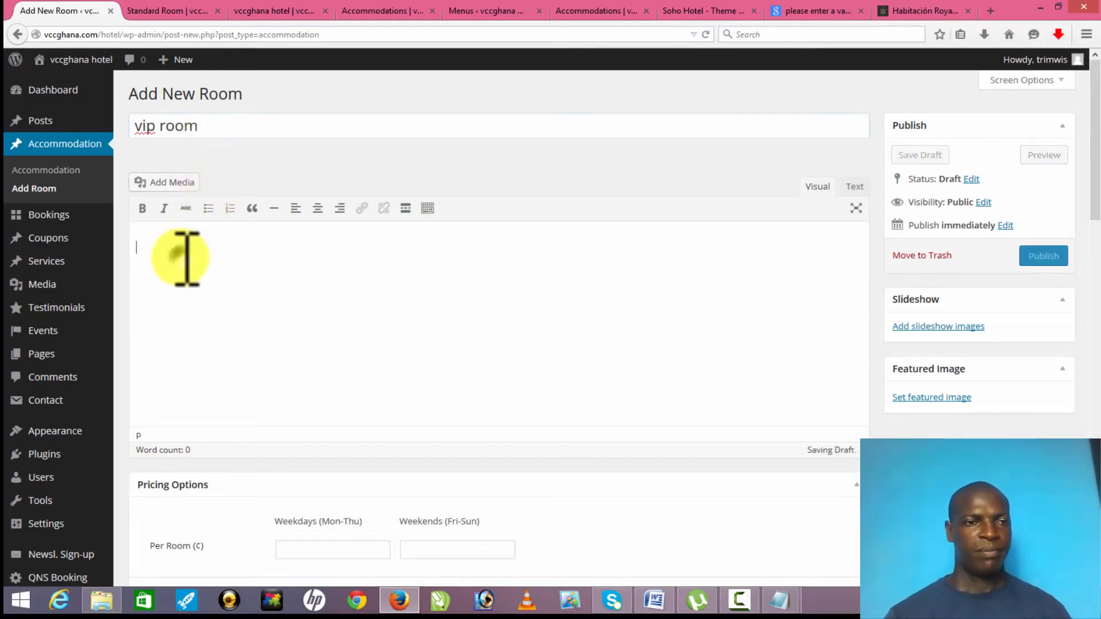
type("One King Bed Measuring 269 square feet (25 square meters), this room overlooks the city. Settle onto the Select Comfort bed with premium bedding and cotton linens for a good night’s rest. The private bathroom has a shower/tub combination with a rainfall showerhead, as well as bathrobes and slippers. Wired and wireless Internet access (surcharge) keeps you connected, and the 32-inch LCD TVs is offered for your entertainment. The in-room kitchen includes a refrigerator and a coffee/tea maker. A laptop-compatible safe, a desk, and daily housekeeping are among the conveniences offered.")
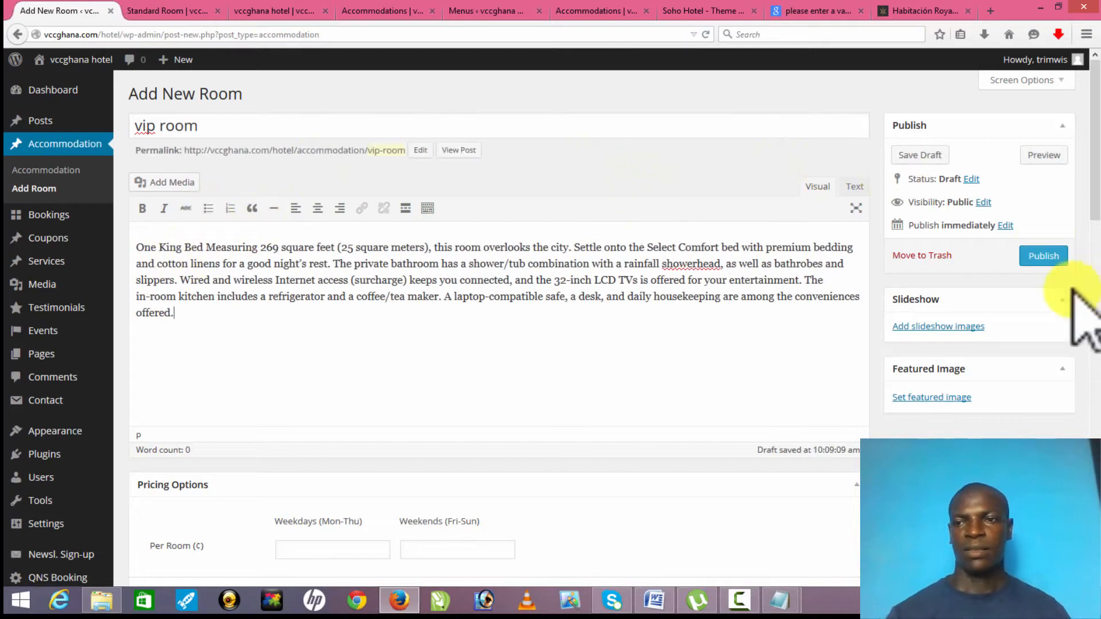
left_click(934, 326)
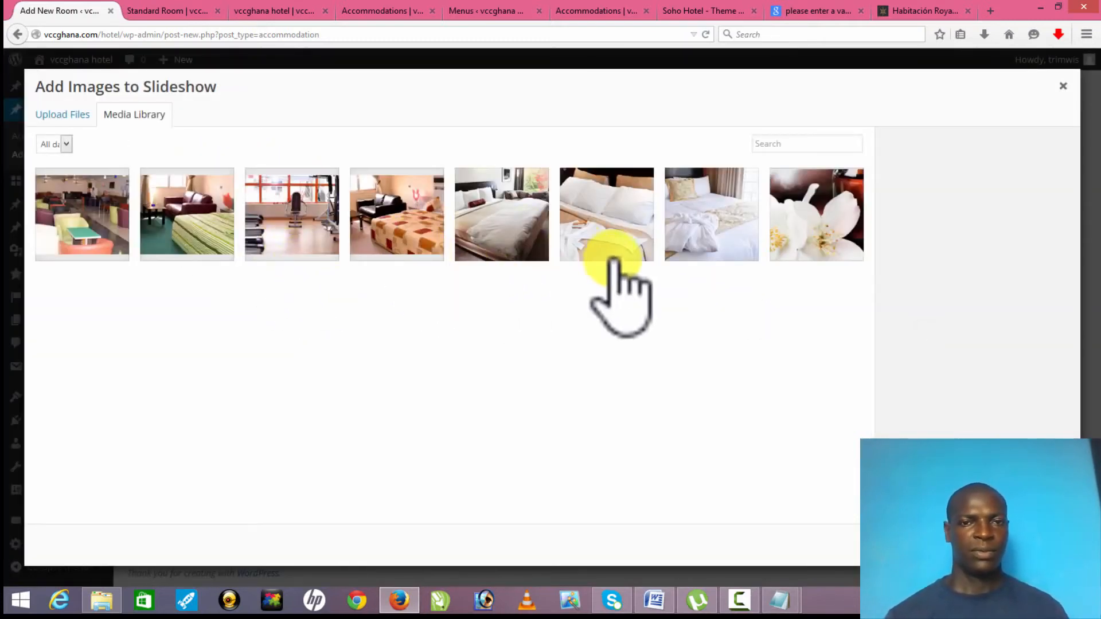
left_click(708, 198)
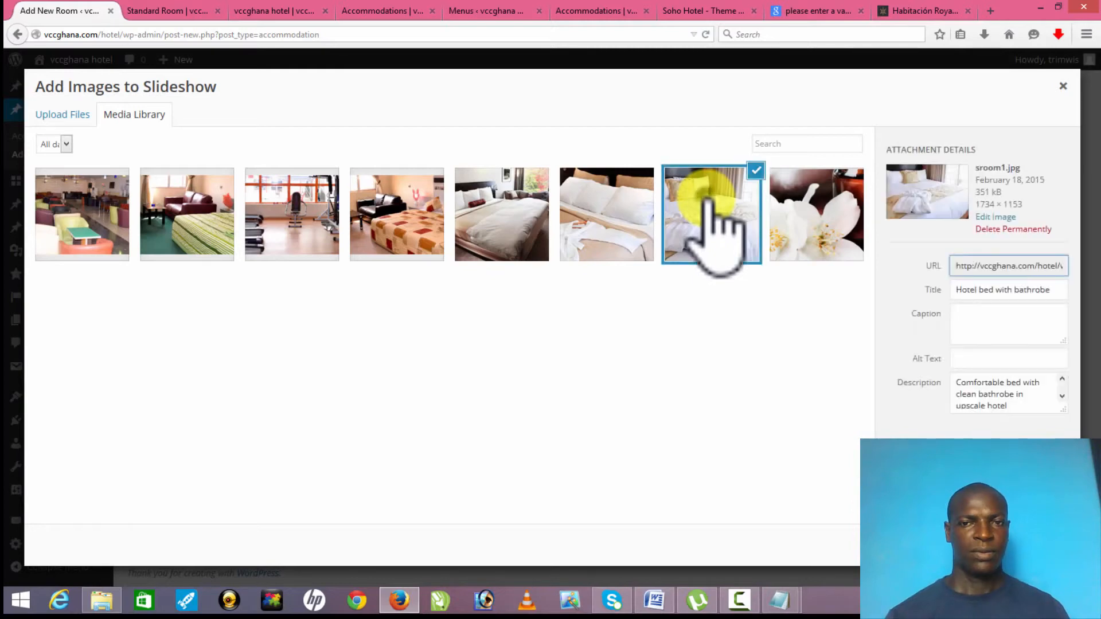
left_click(627, 205)
left_click(512, 200)
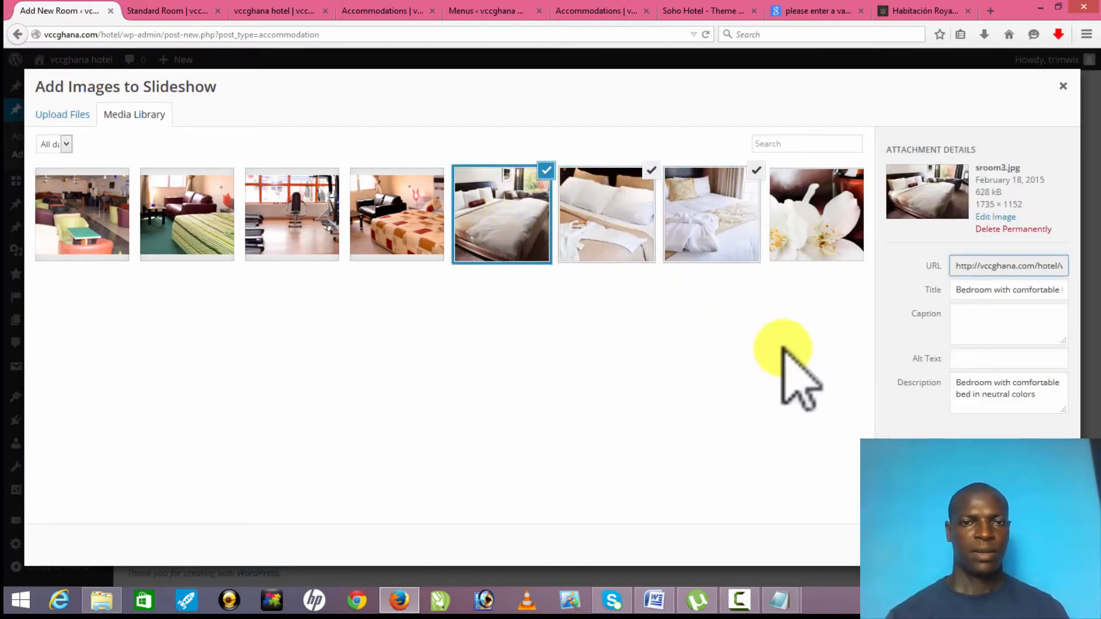
left_click(1025, 545)
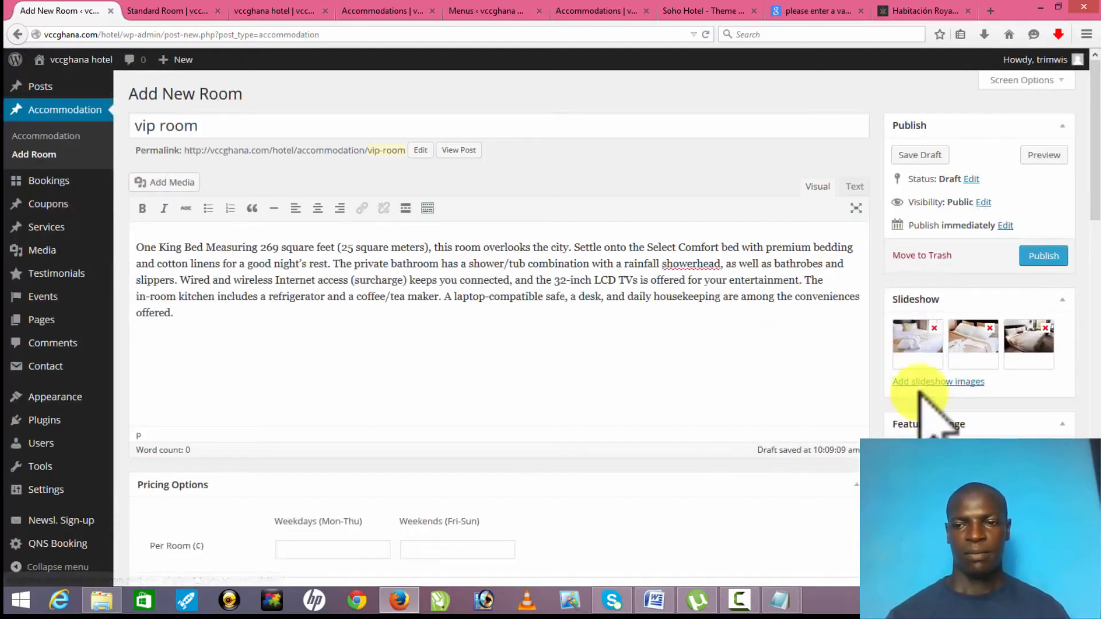
- Set slide1.jpg as the vip room's featured image
left_click(917, 441)
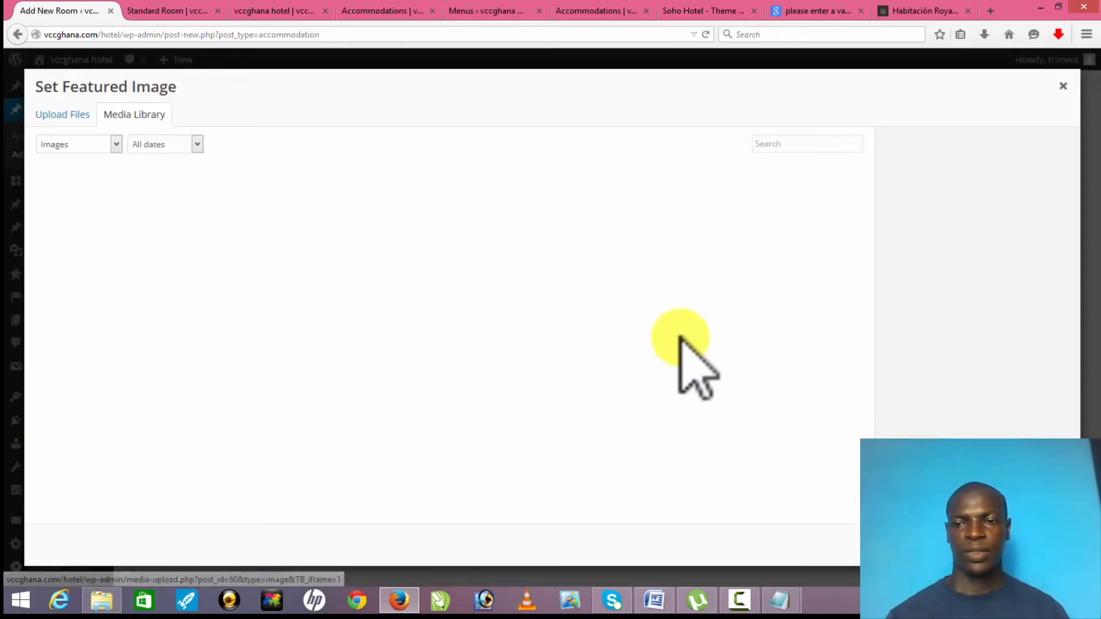
left_click(394, 224)
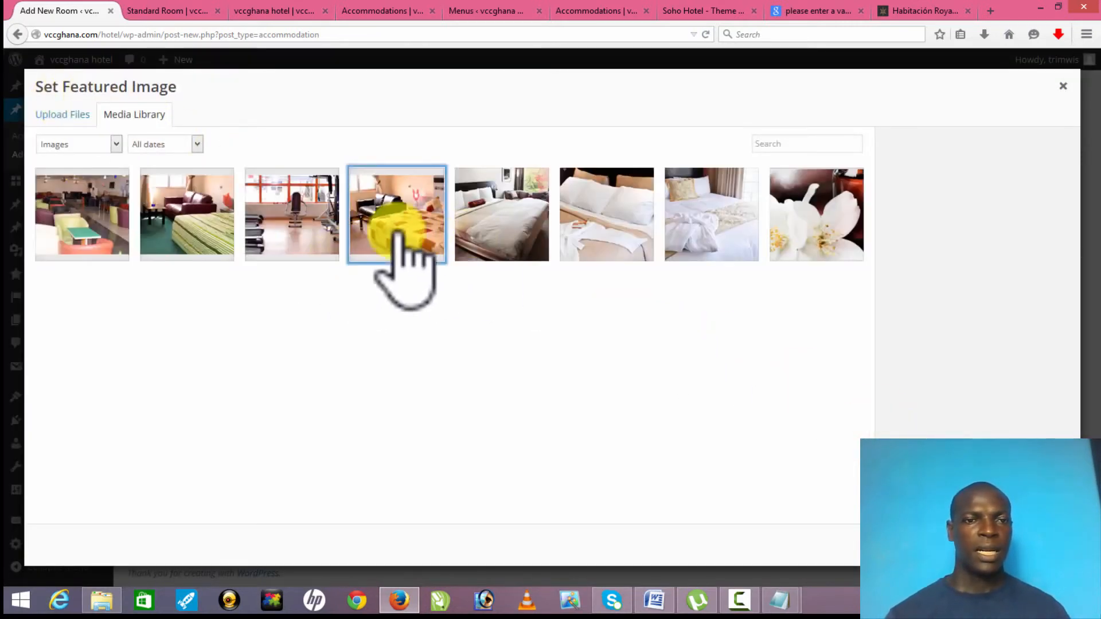
left_click(1025, 544)
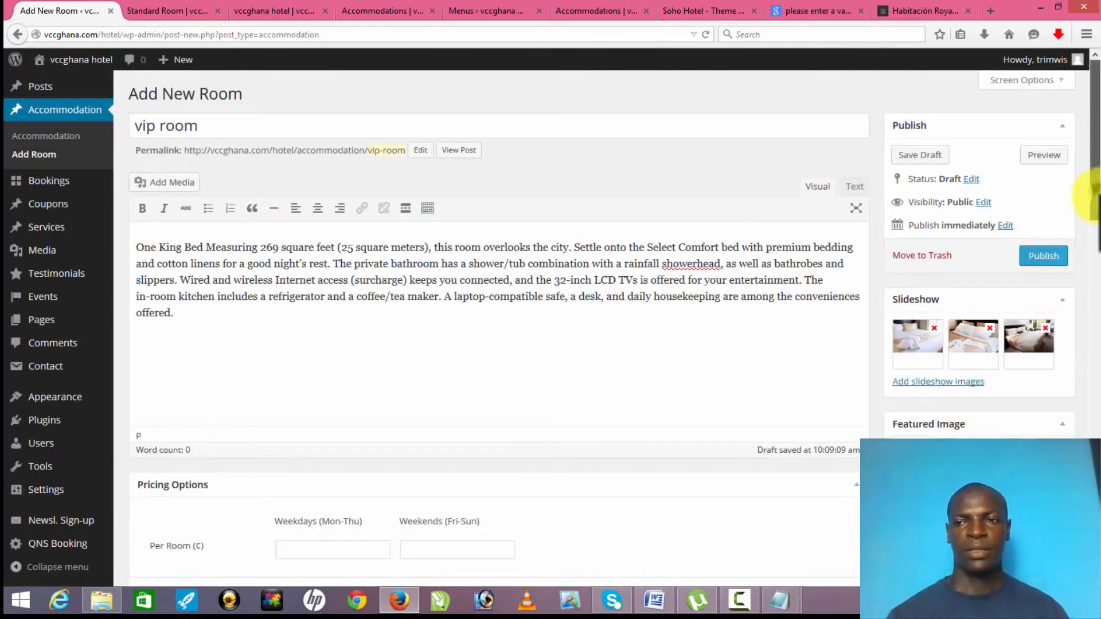
- Enter 200 as the vip room's weekend per-room price
left_click_drag(1095, 192, 1094, 309)
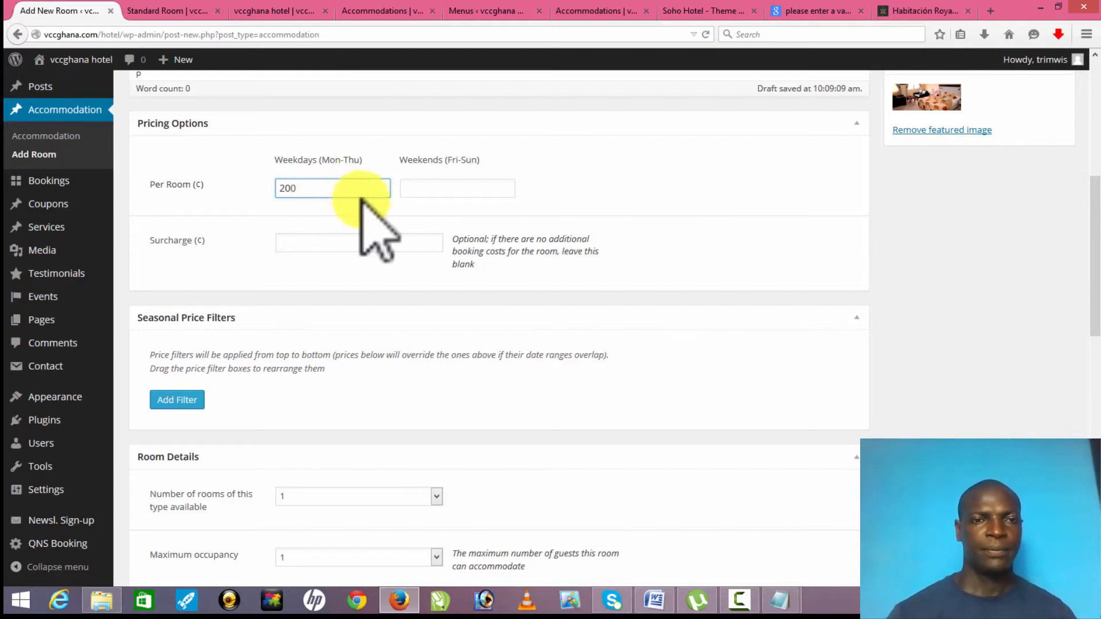
left_click(418, 190)
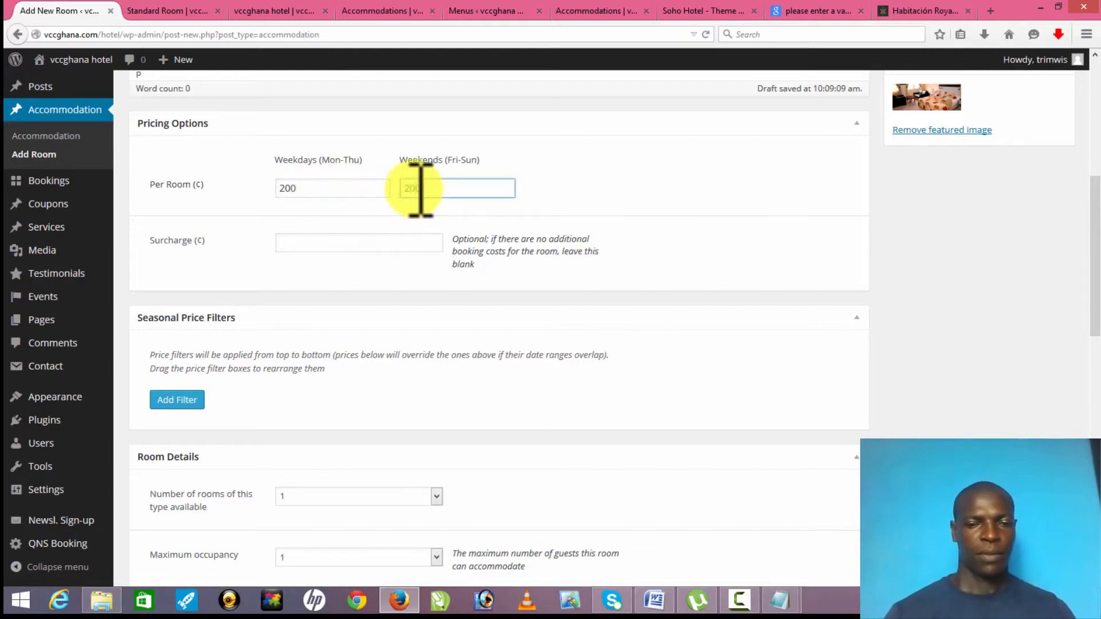
type("200")
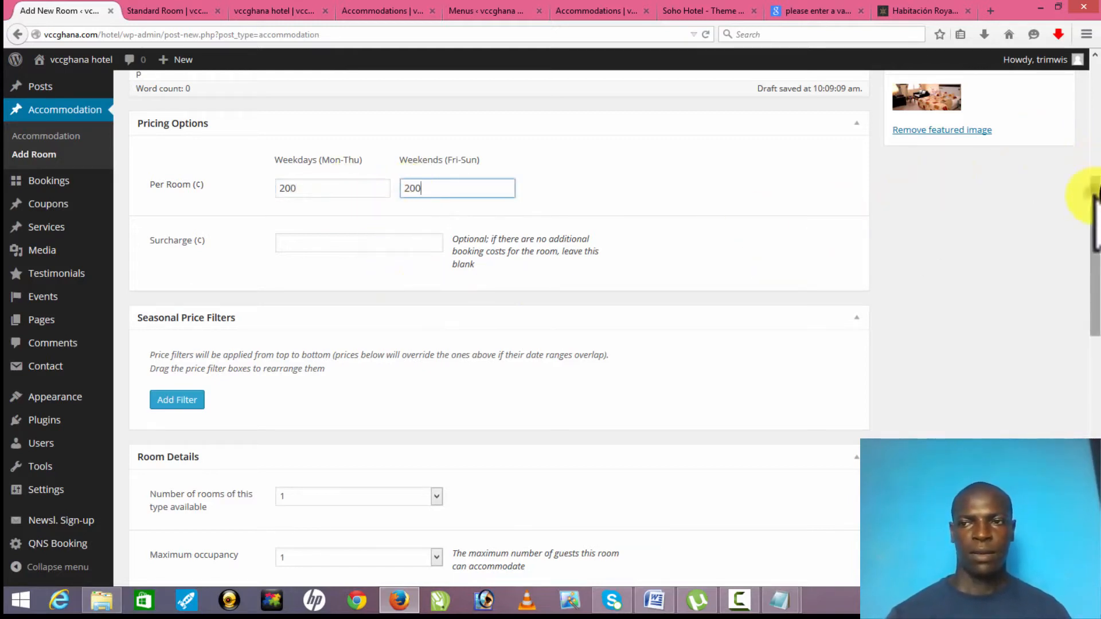
left_click_drag(1094, 195, 1092, 328)
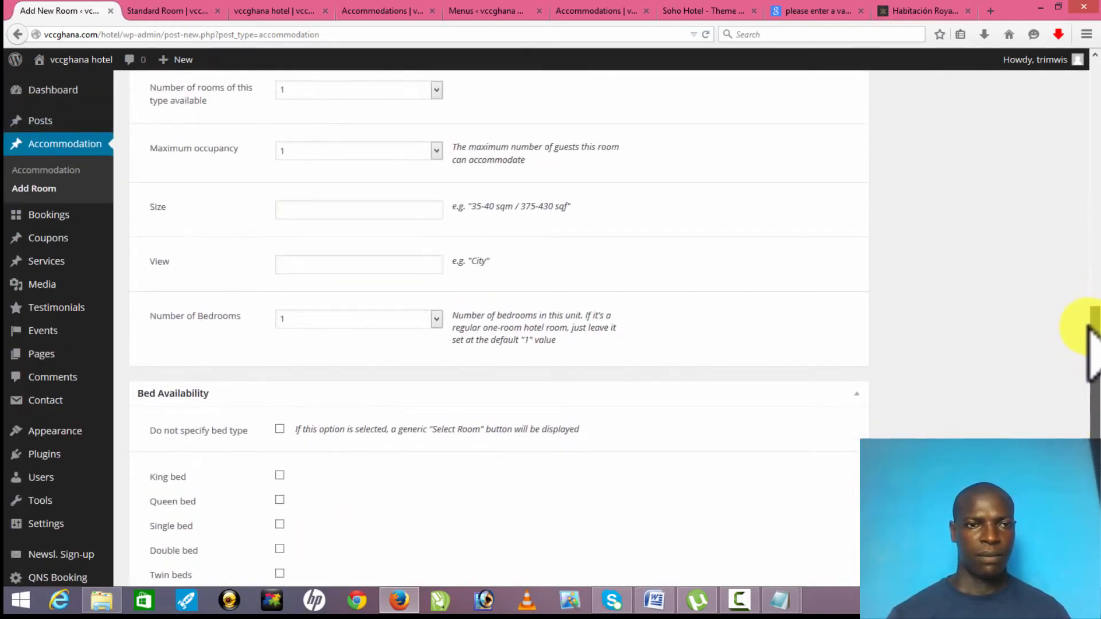
- Allow up to 6 guests and offer 3 vip rooms
left_click(437, 150)
left_click(367, 221)
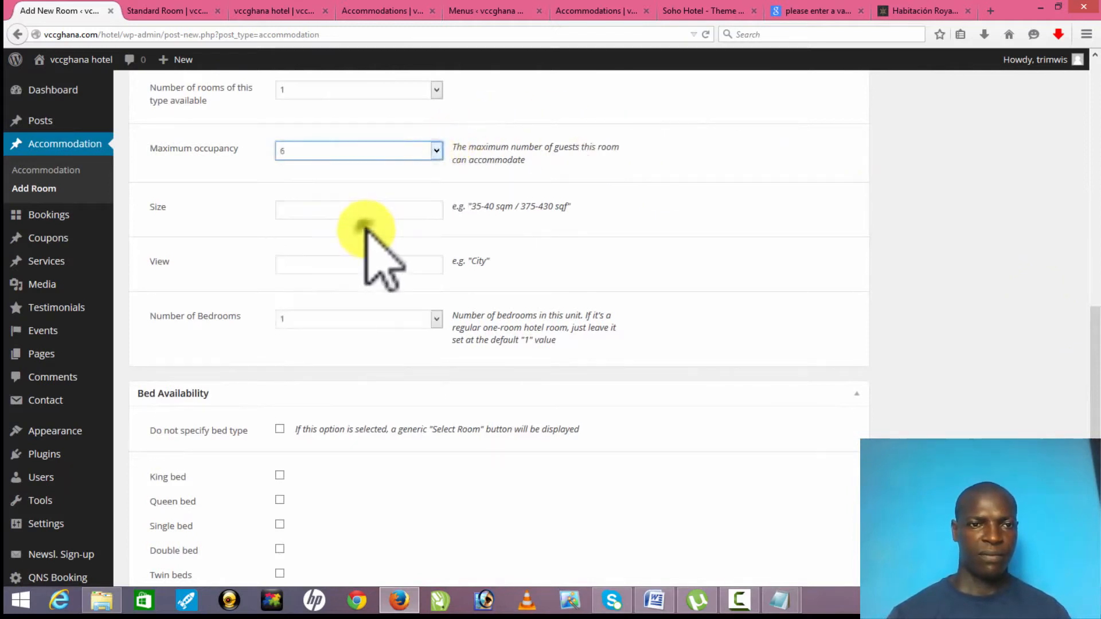
left_click(408, 90)
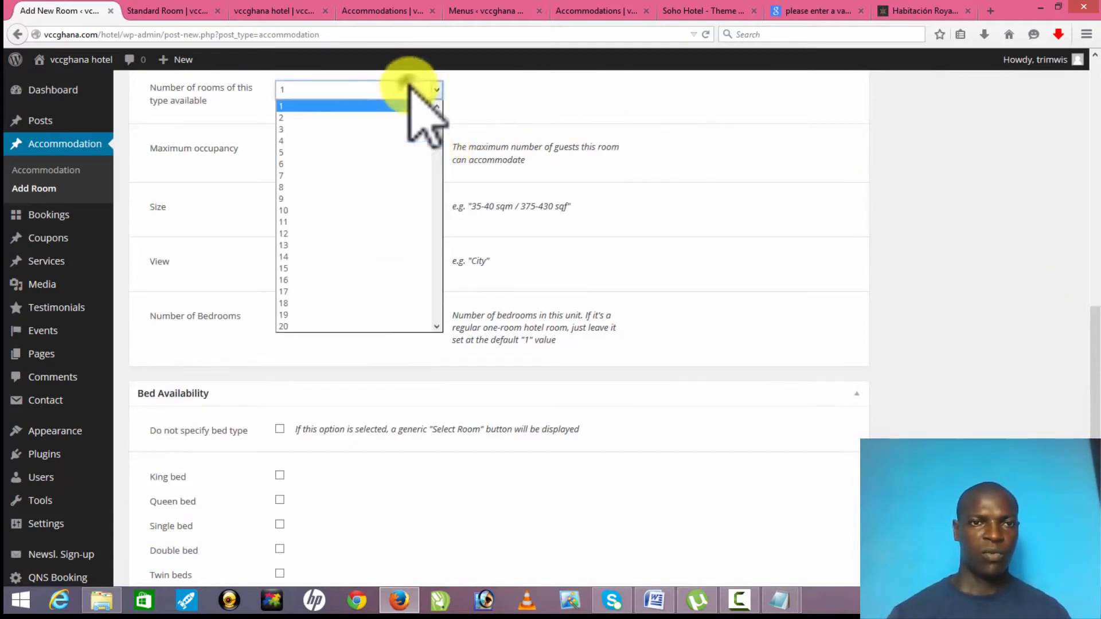
left_click(391, 130)
left_click_drag(1094, 355, 1094, 125)
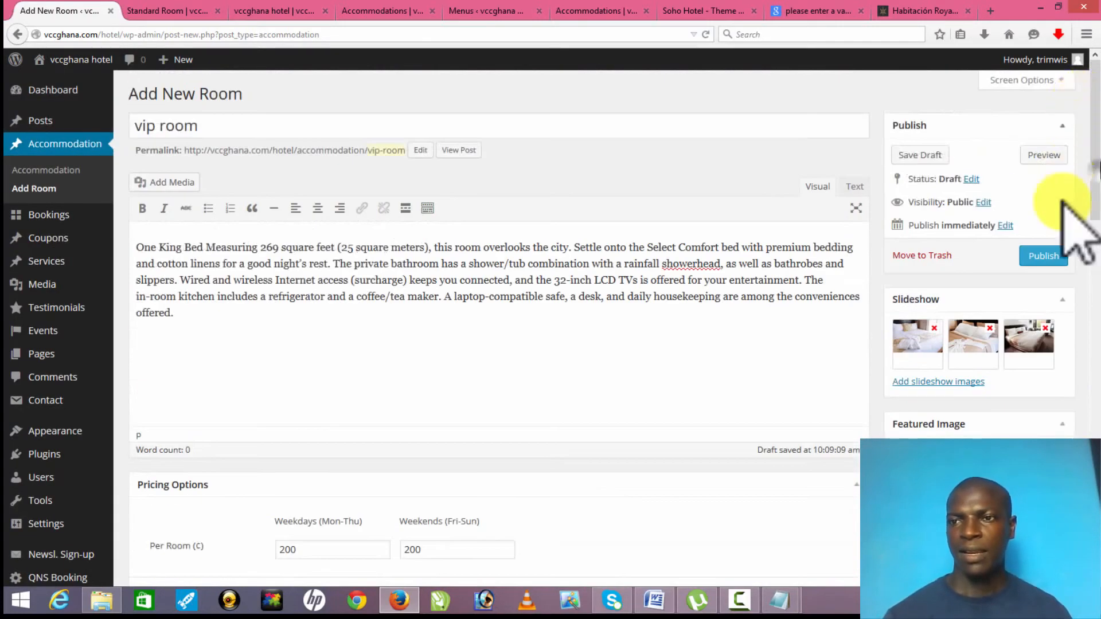
left_click(1043, 255)
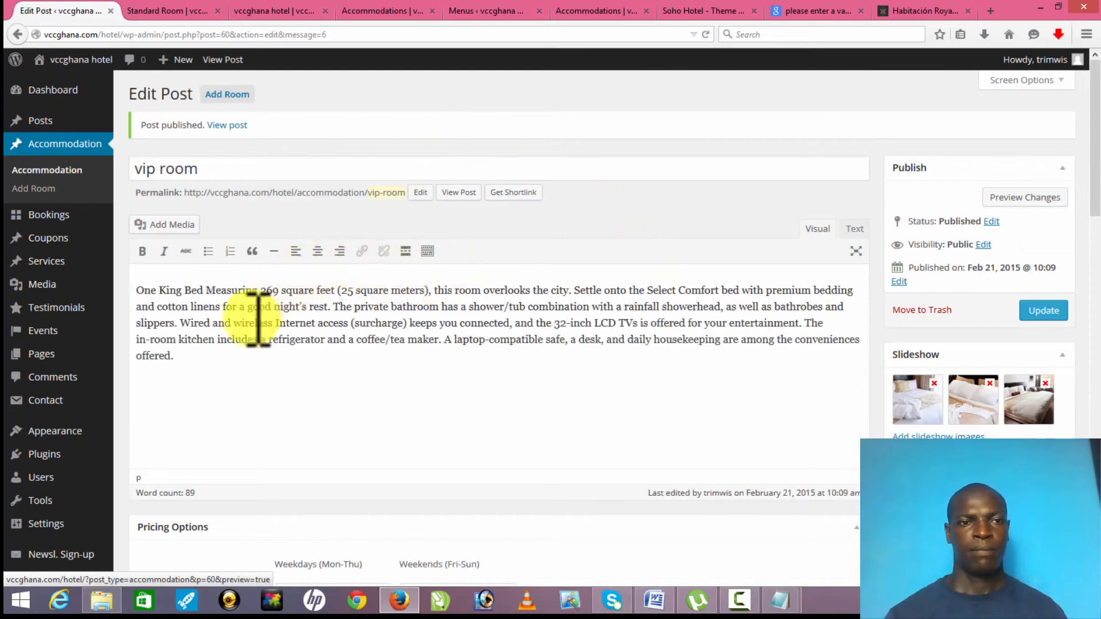
left_click_drag(1087, 183, 1086, 241)
scroll(1090, 221, "up", 4)
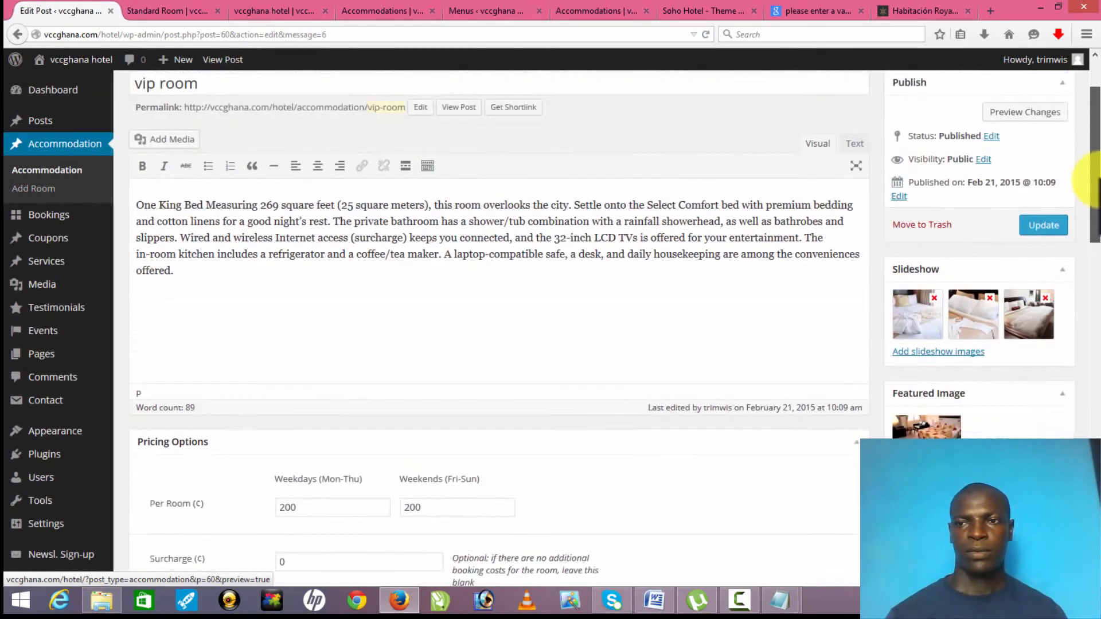
scroll(1093, 212, "up", 1)
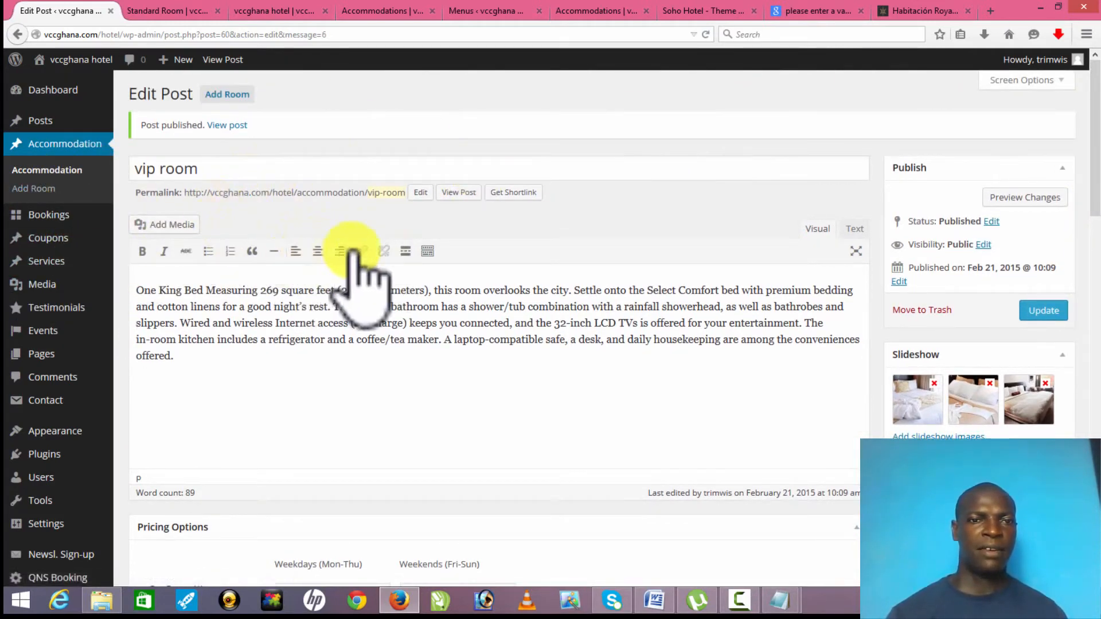
mouse_move(64, 441)
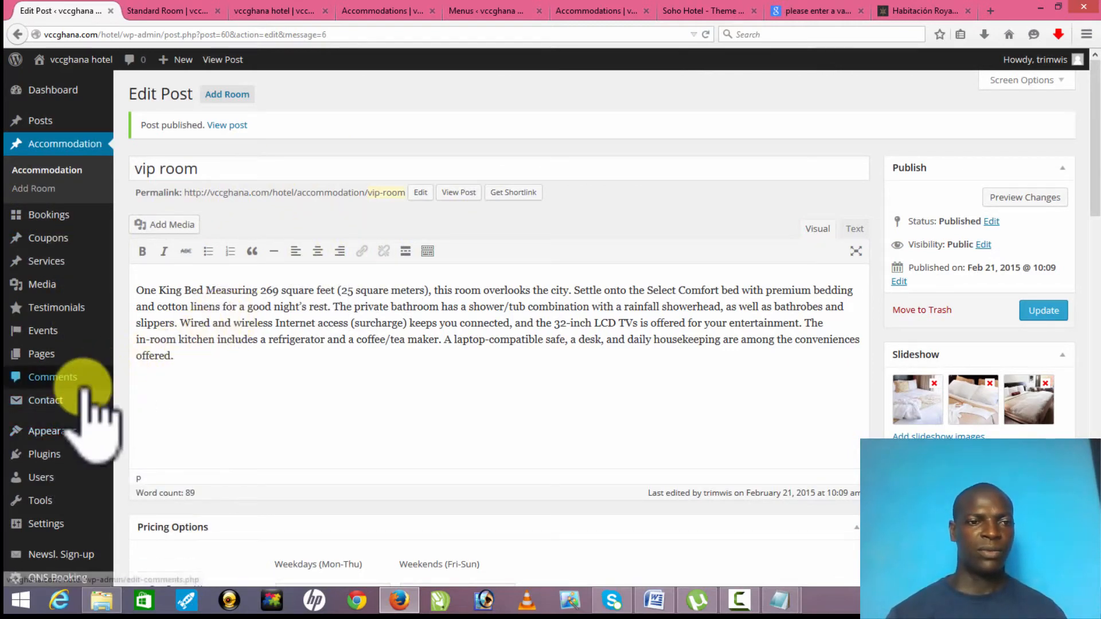
- Look over the live Standard Room and home pages, then go to Appearance > Menus
left_click(192, 10)
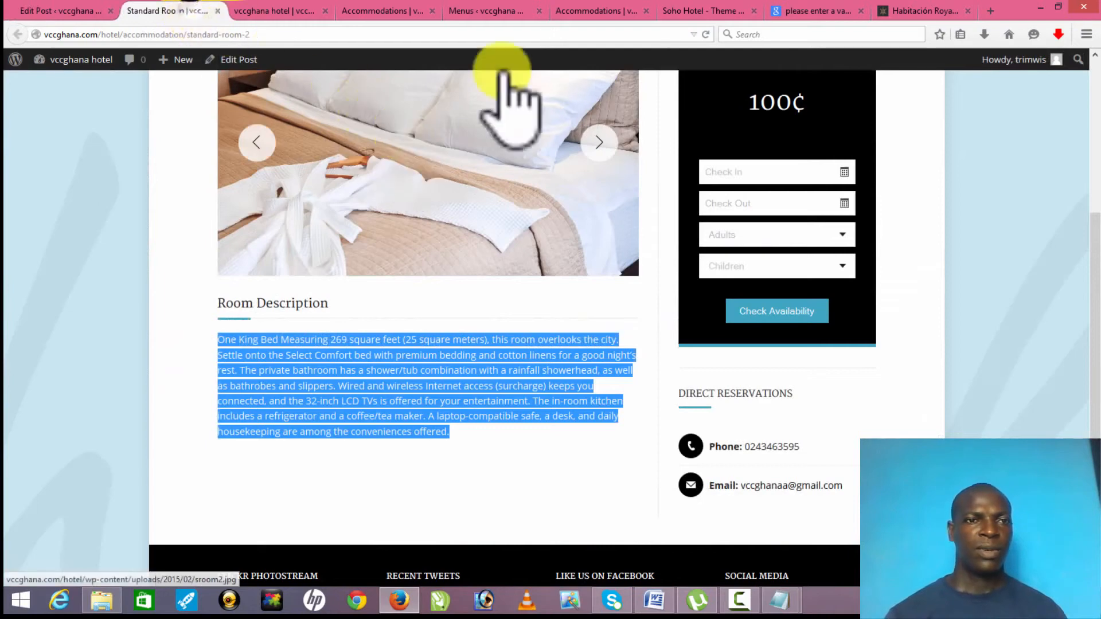
left_click_drag(1094, 219, 1070, 81)
left_click(340, 137)
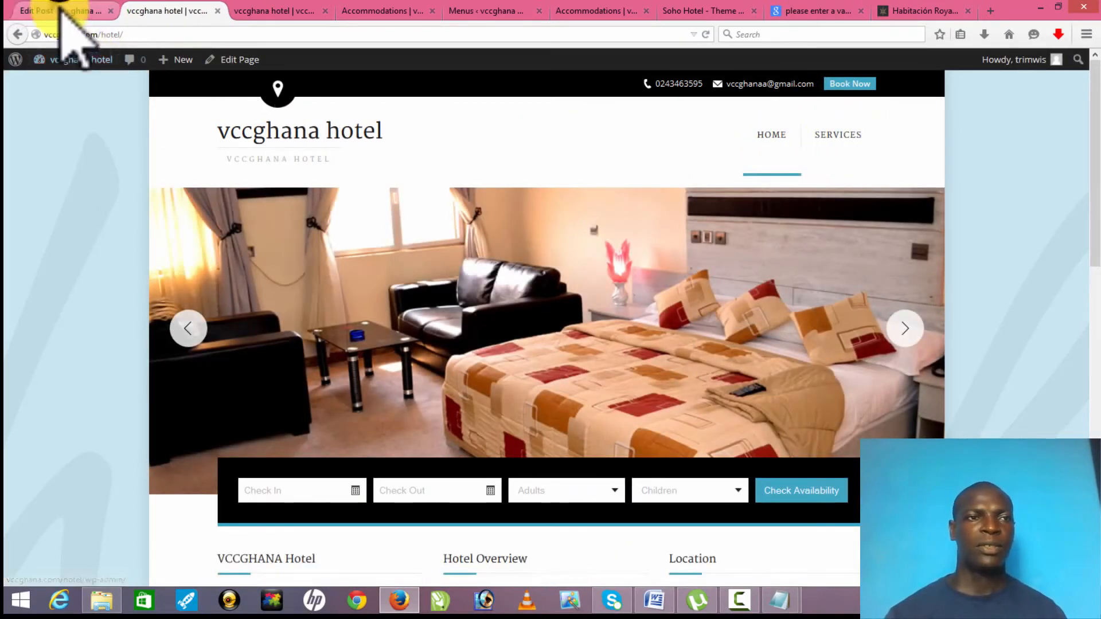
left_click(61, 10)
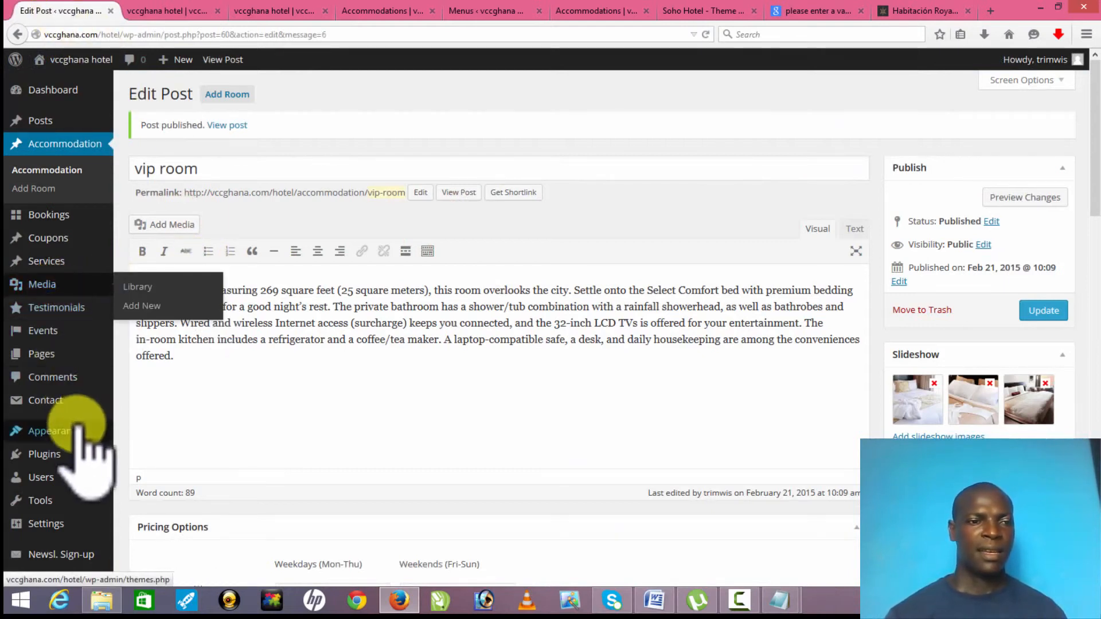
mouse_move(63, 439)
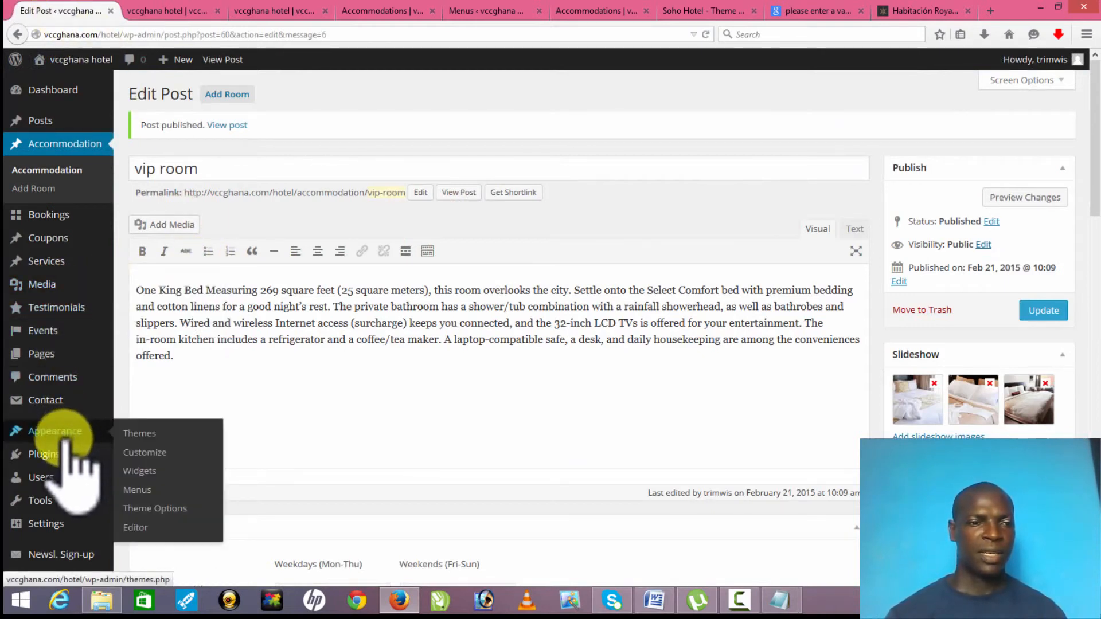
left_click(137, 490)
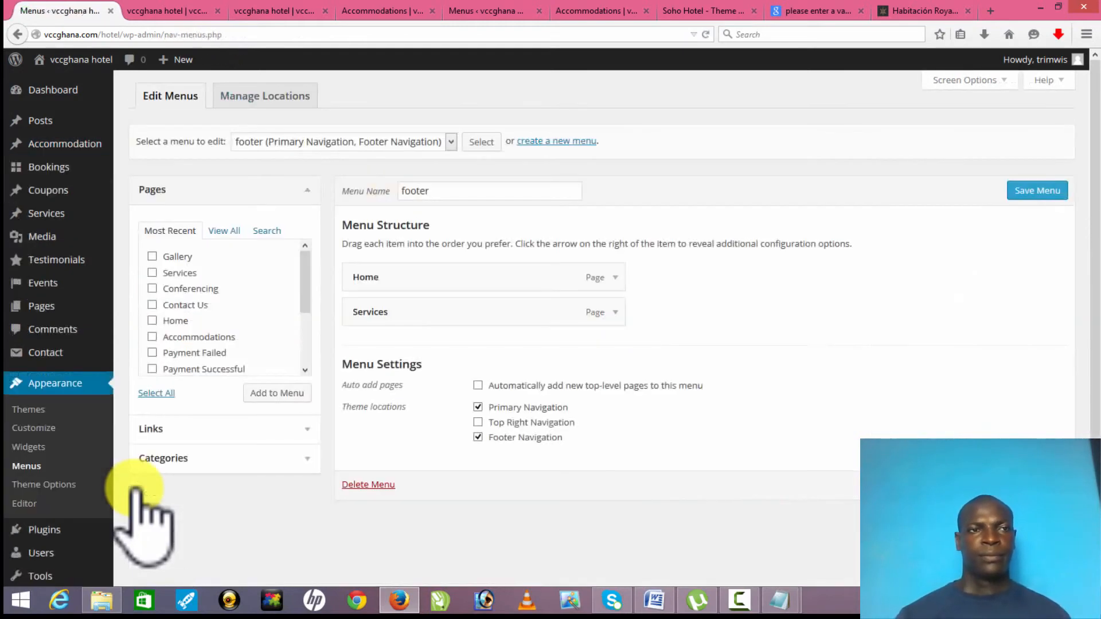
- Add the Accommodations and Contact Us pages to the footer menu, then check the live site
left_click(152, 337)
left_click(279, 394)
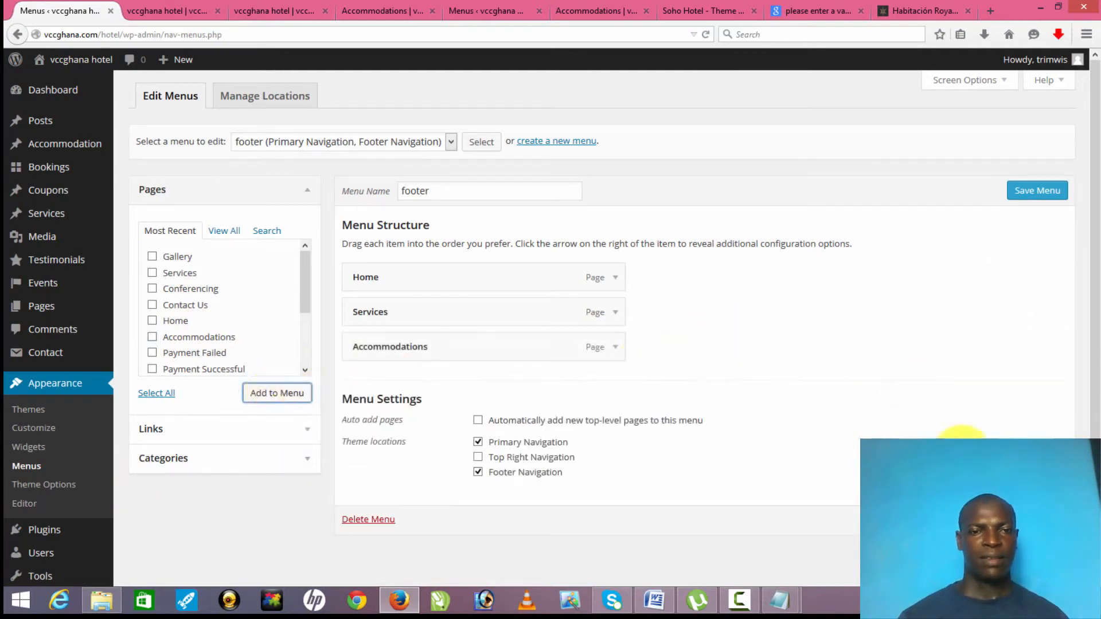
left_click_drag(1095, 347, 1095, 370)
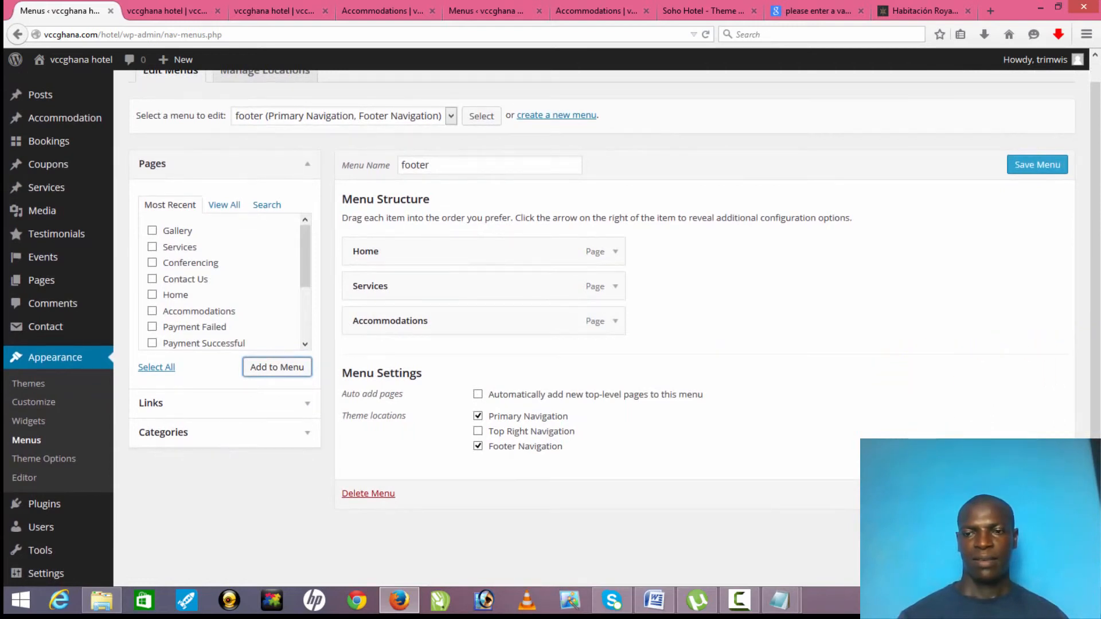
left_click(153, 279)
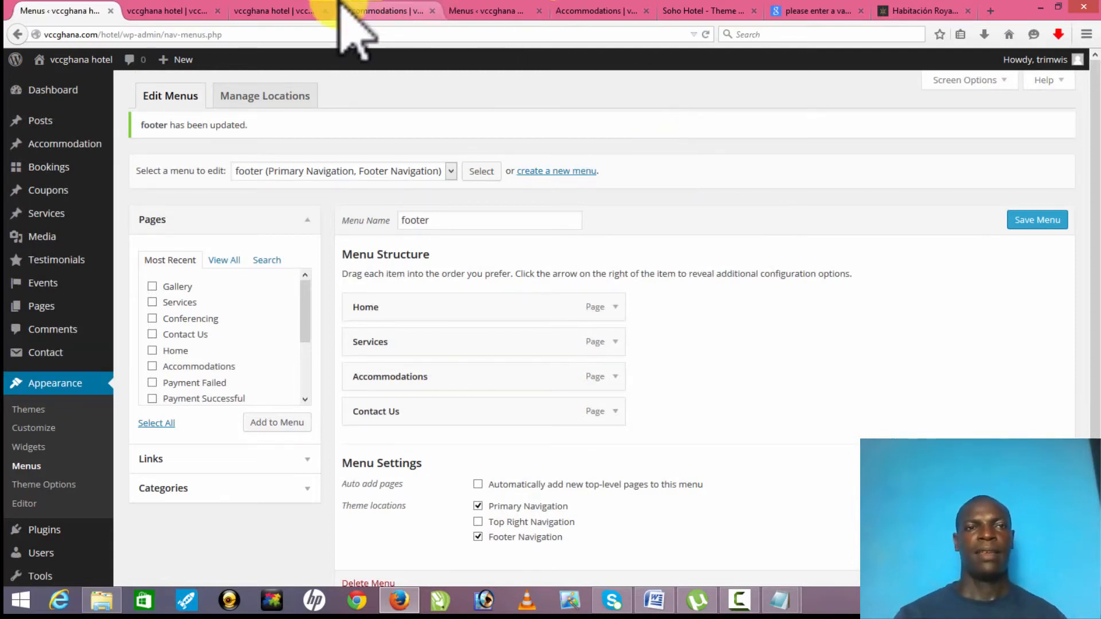
left_click(184, 6)
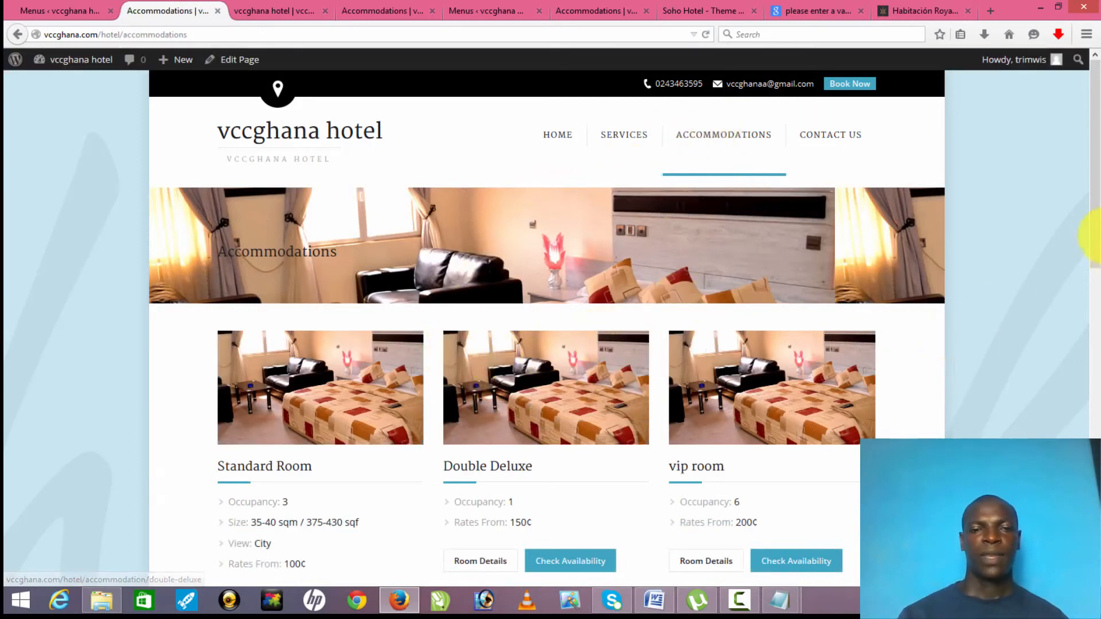
- Choose 21 February 2015 as check-in and 22 February 2015 as check-out
left_click_drag(1095, 183, 1095, 258)
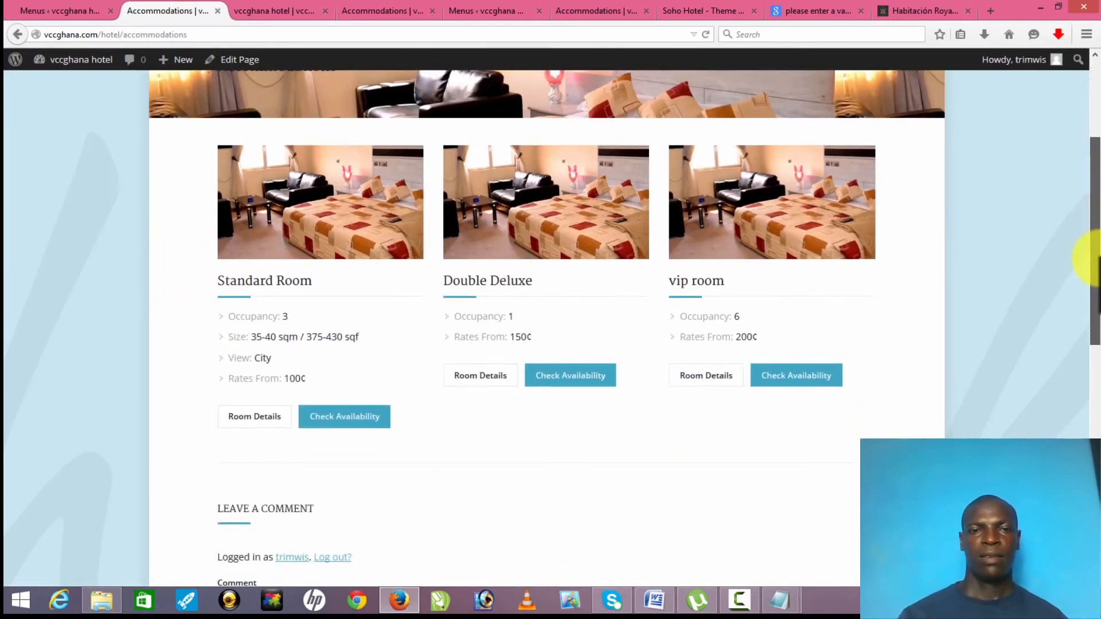
mouse_move(1096, 204)
left_mouse_down()
mouse_move(1096, 220)
mouse_move(1095, 204)
left_mouse_up()
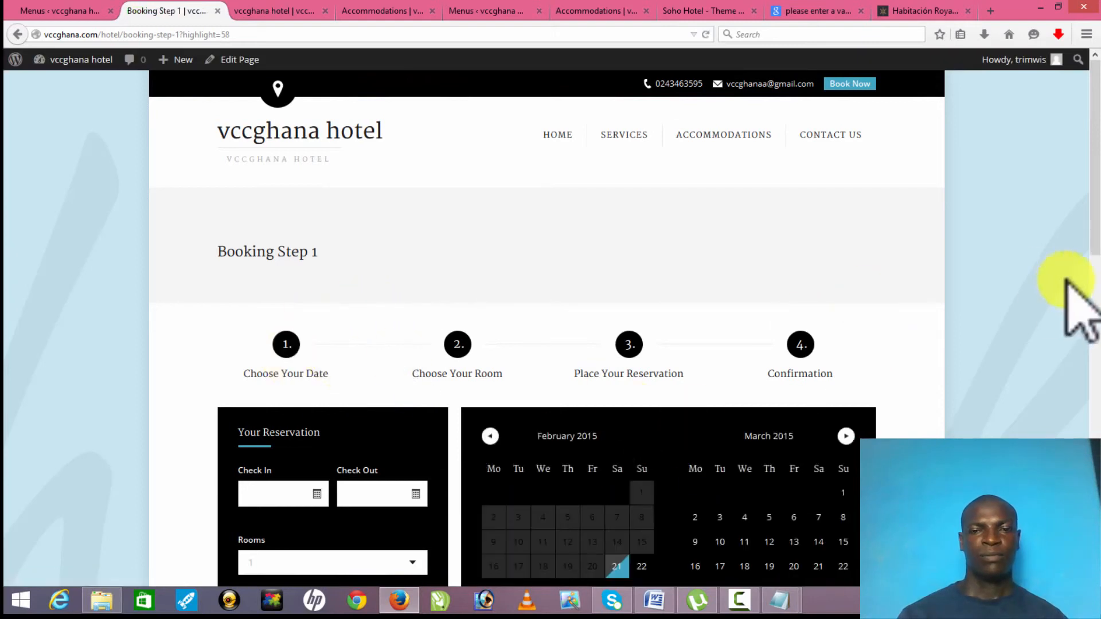
left_click_drag(1096, 156, 1095, 243)
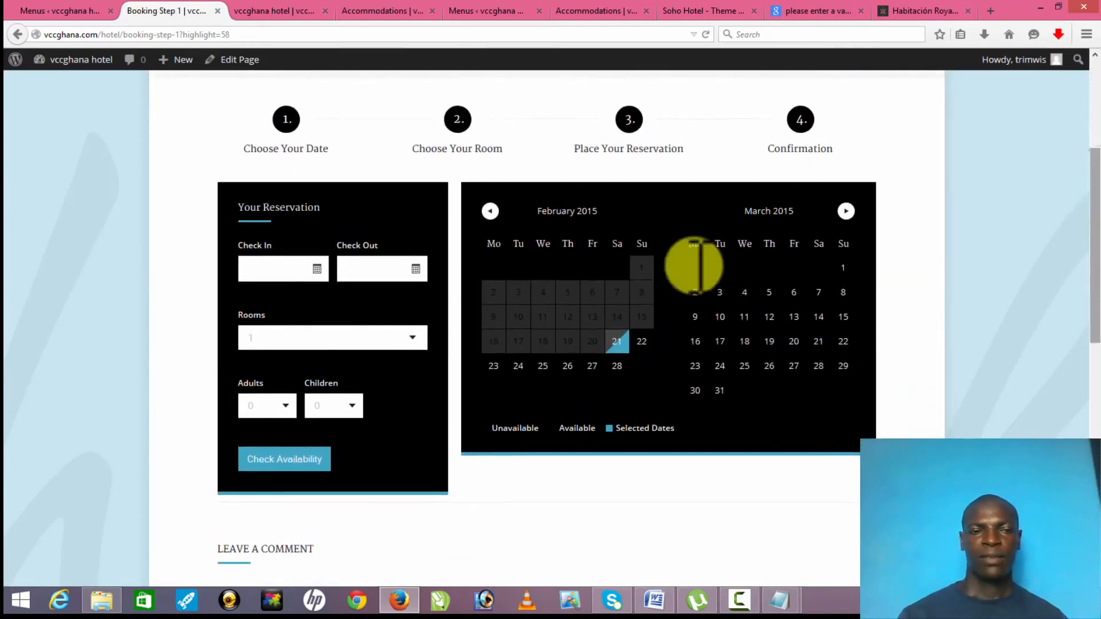
left_click(321, 269)
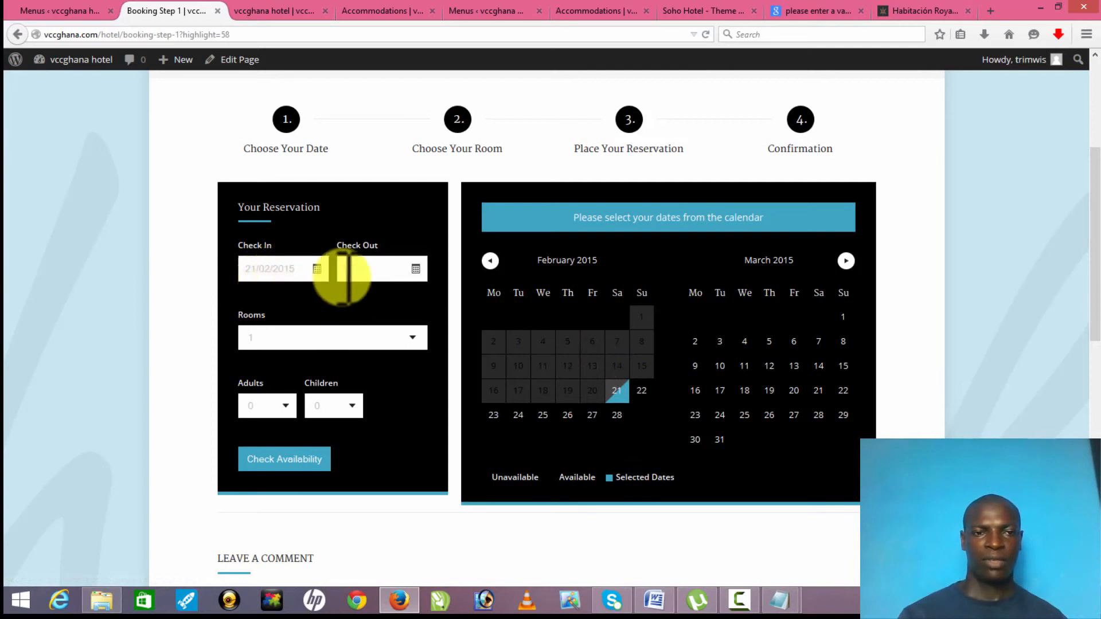
left_click(417, 268)
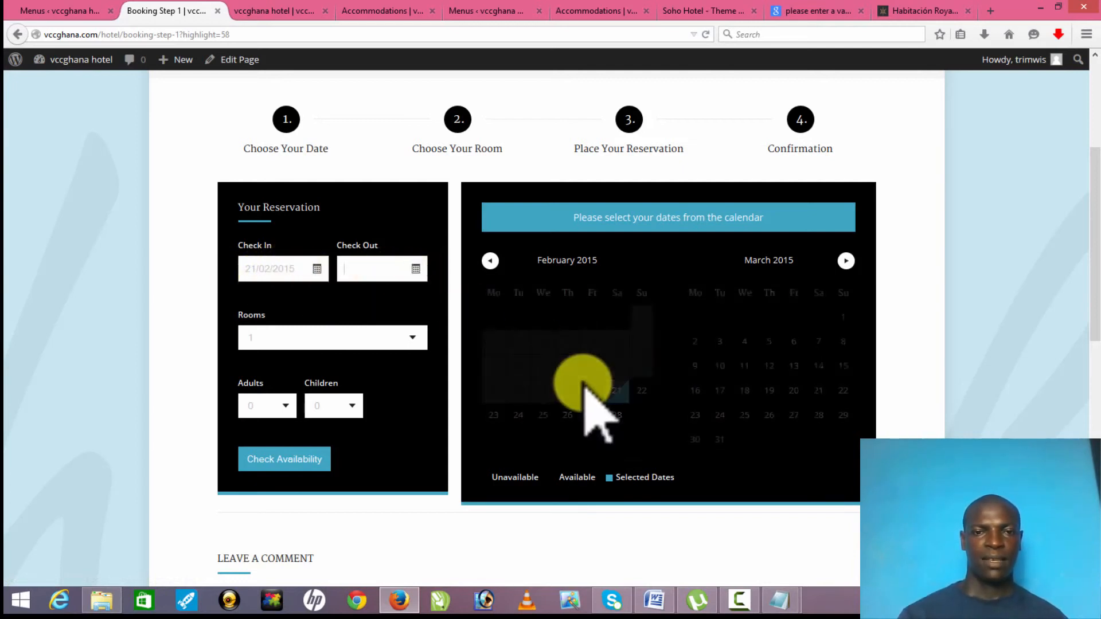
left_click(642, 392)
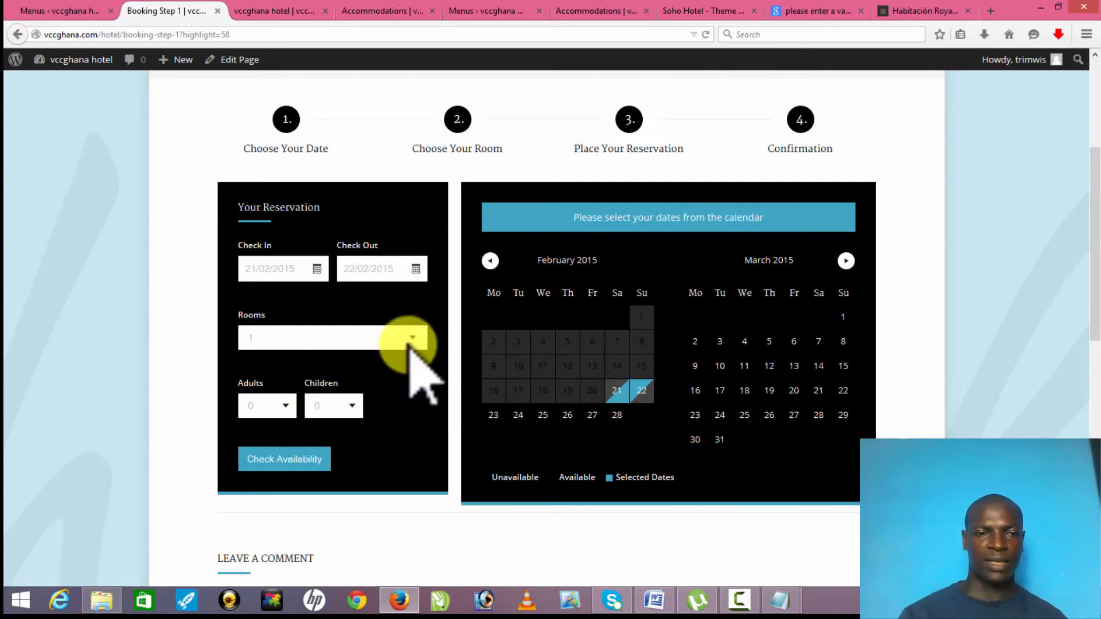
- Set the booking to 1 adult and 2 children
left_click(285, 406)
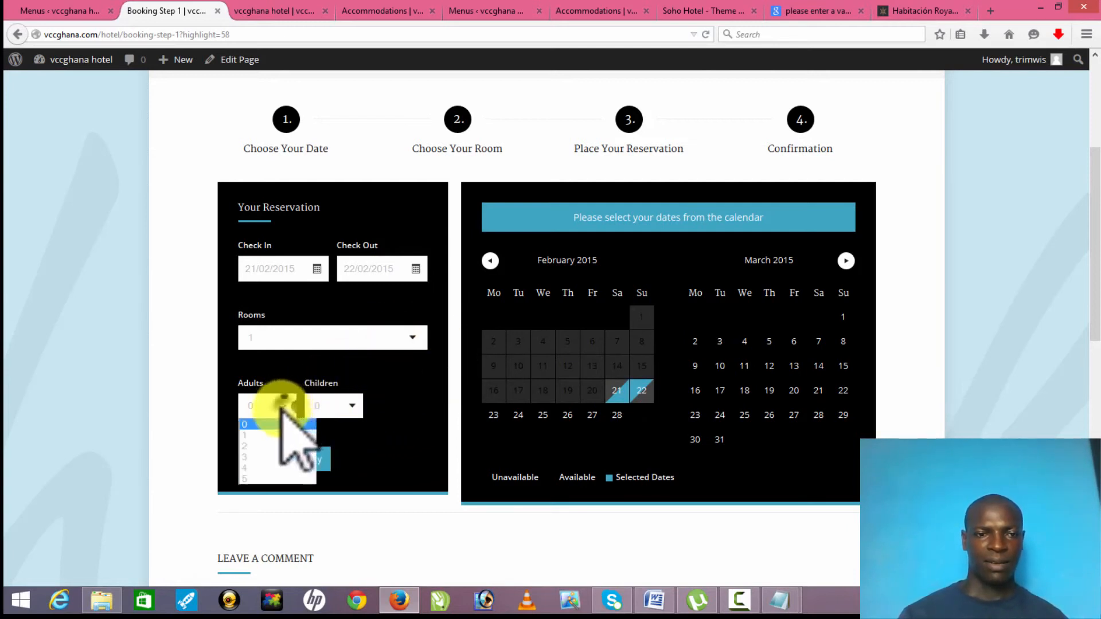
left_click(265, 436)
left_click(352, 406)
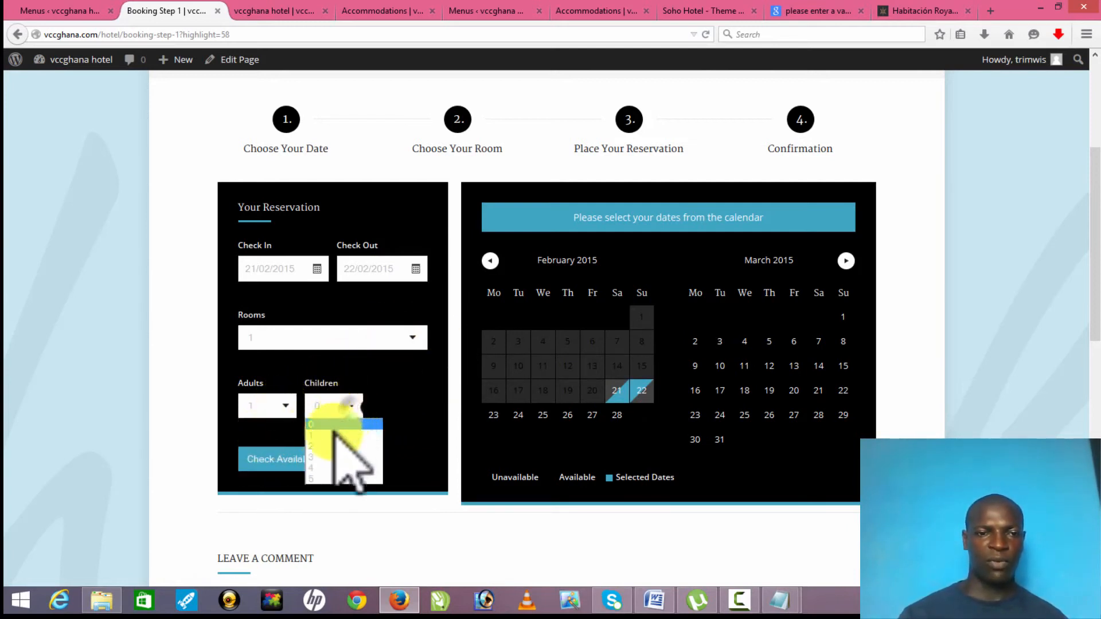
left_click(322, 444)
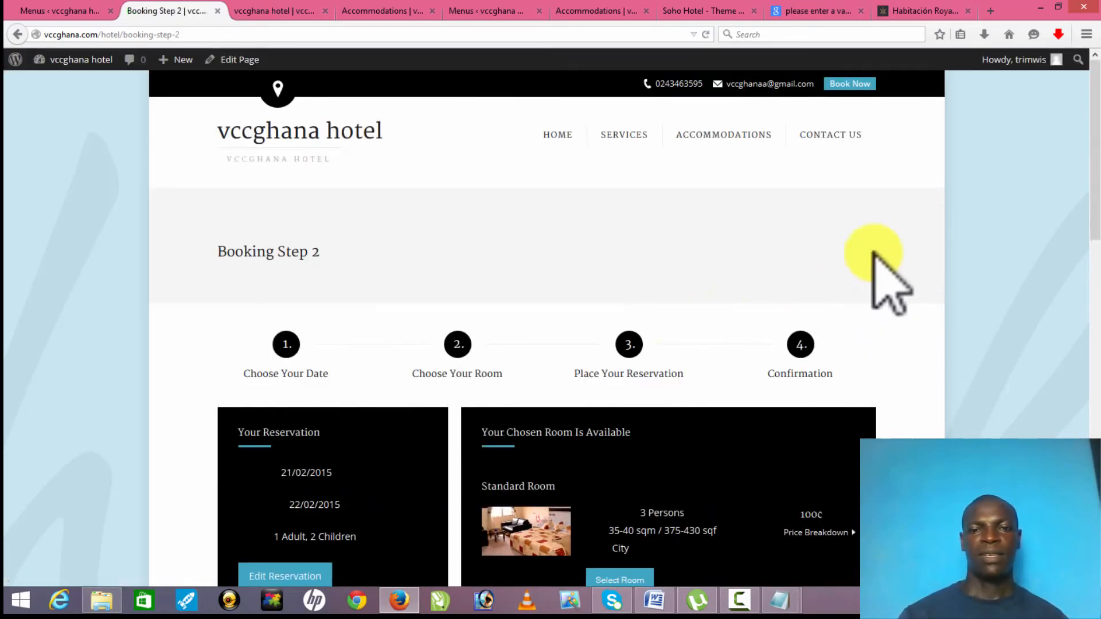
- Select the Standard Room and enter the guest's name, e-mail, phone, first address line and city
left_click_drag(1094, 121, 1094, 229)
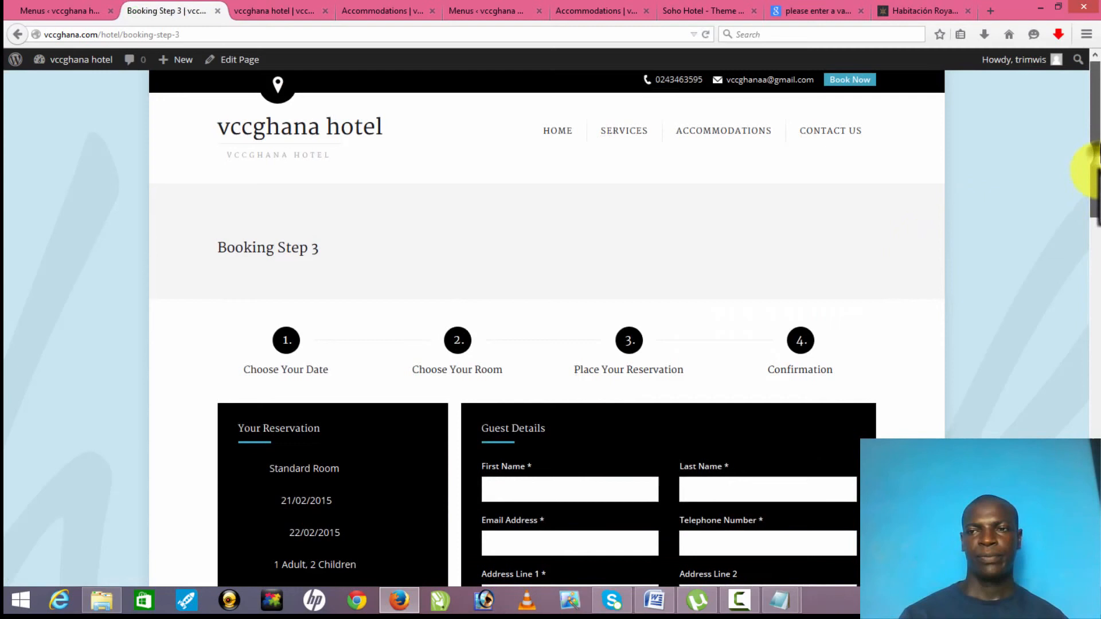
left_click_drag(1092, 171, 1093, 229)
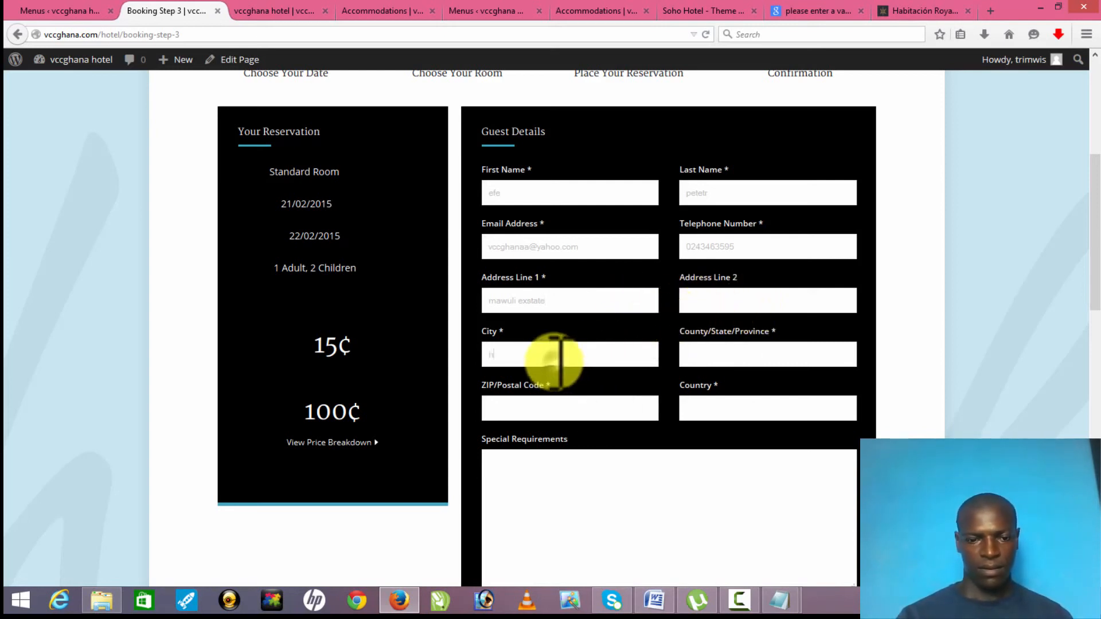
- Fill in the guest's county, ZIP code and country, then move down to Special Requirements and the submit button
left_click(702, 382)
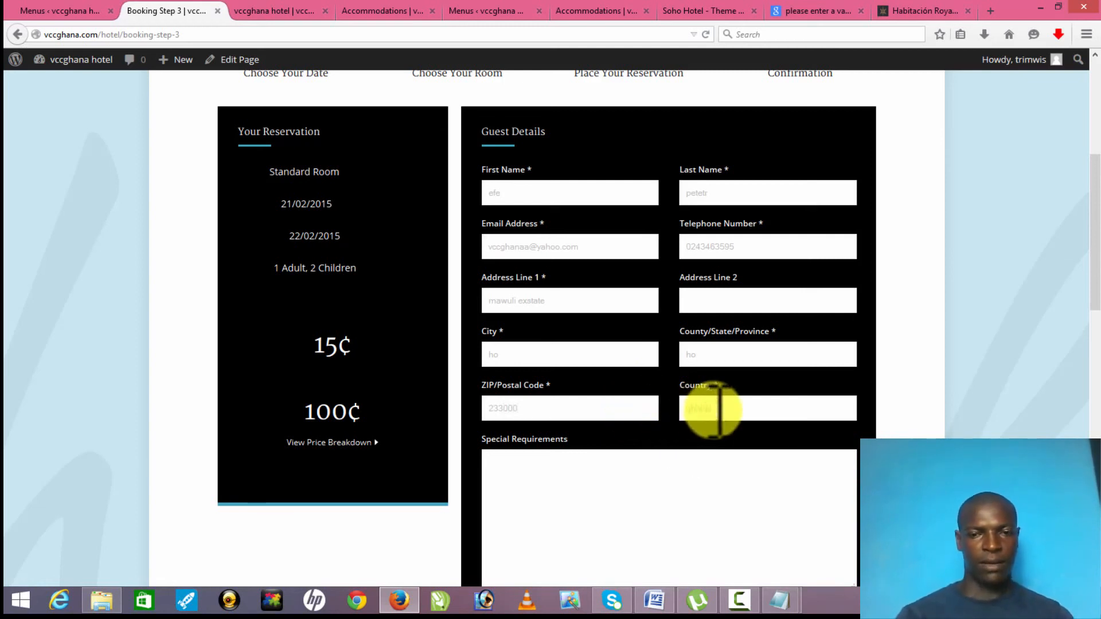
left_click(692, 487)
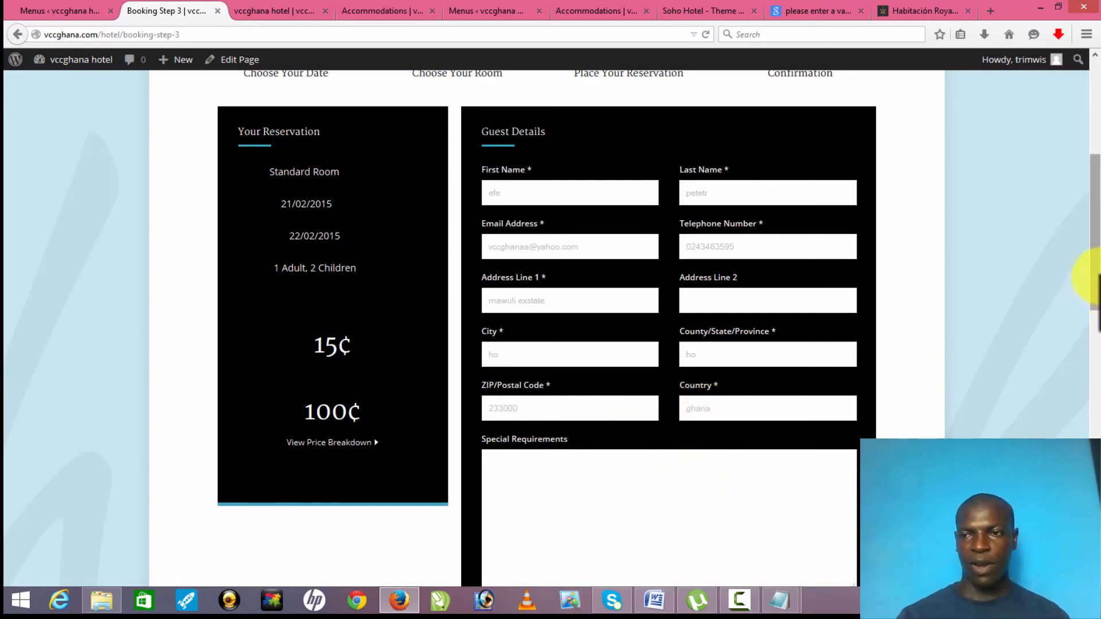
left_click_drag(1092, 275, 1084, 353)
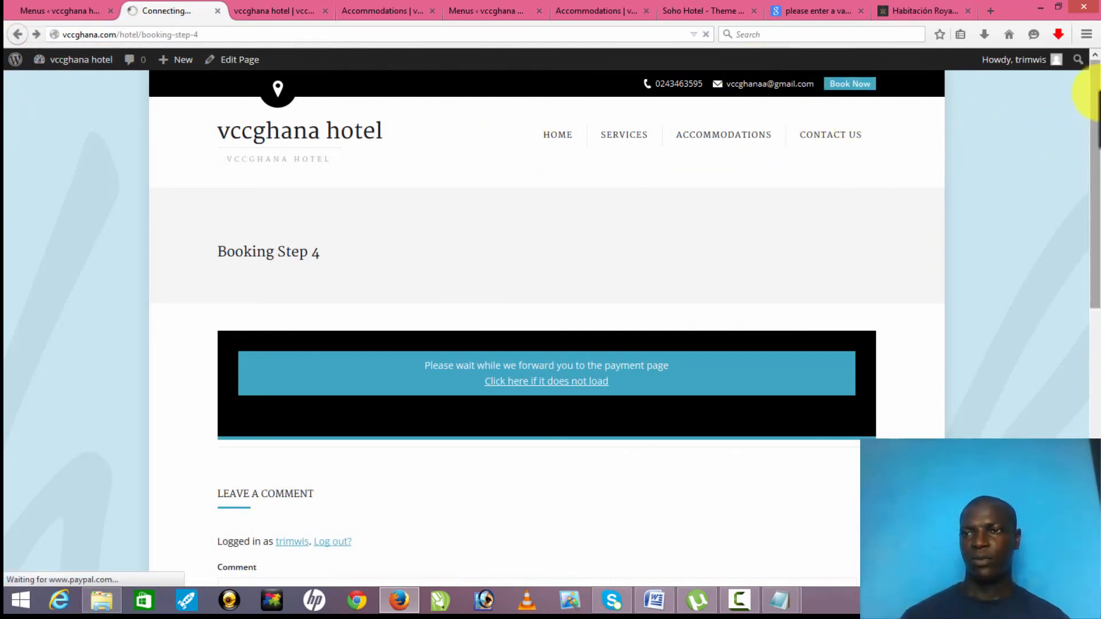
- Leave the $15.00 USD PayPal deposit checkout for the WordPress Menus editor
mouse_move(1094, 92)
left_mouse_down()
mouse_move(1089, 270)
mouse_move(1095, 86)
left_mouse_up()
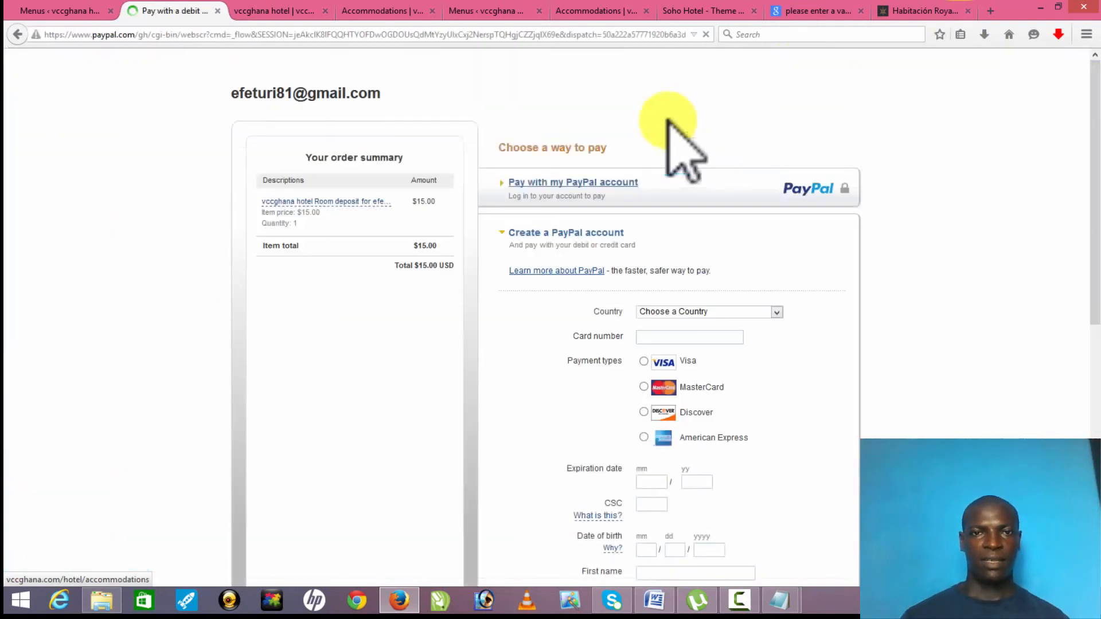
left_click(62, 12)
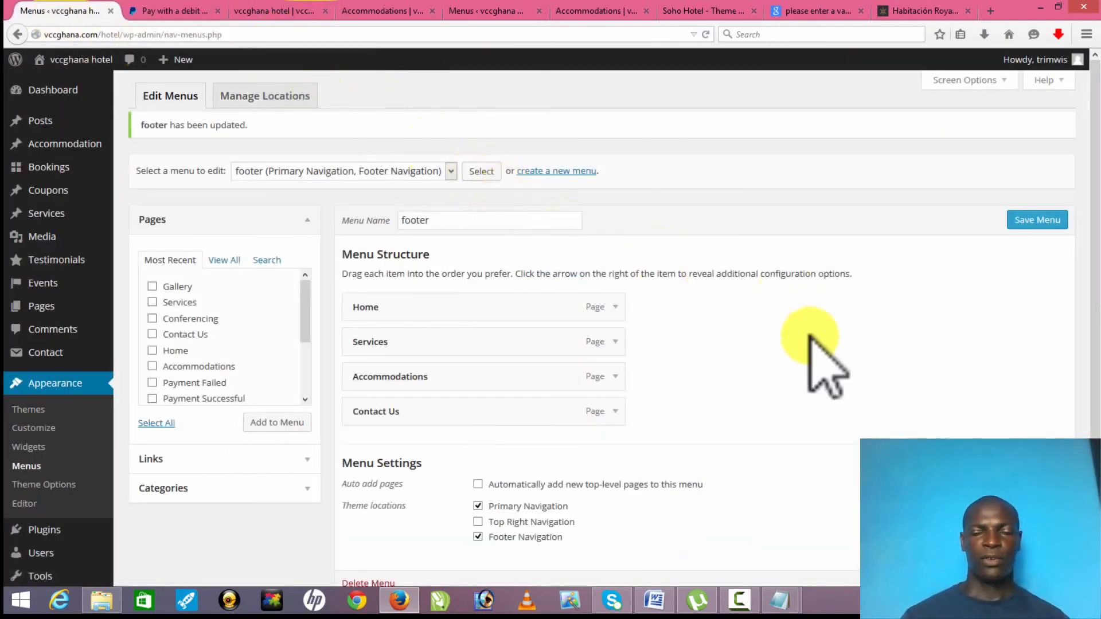